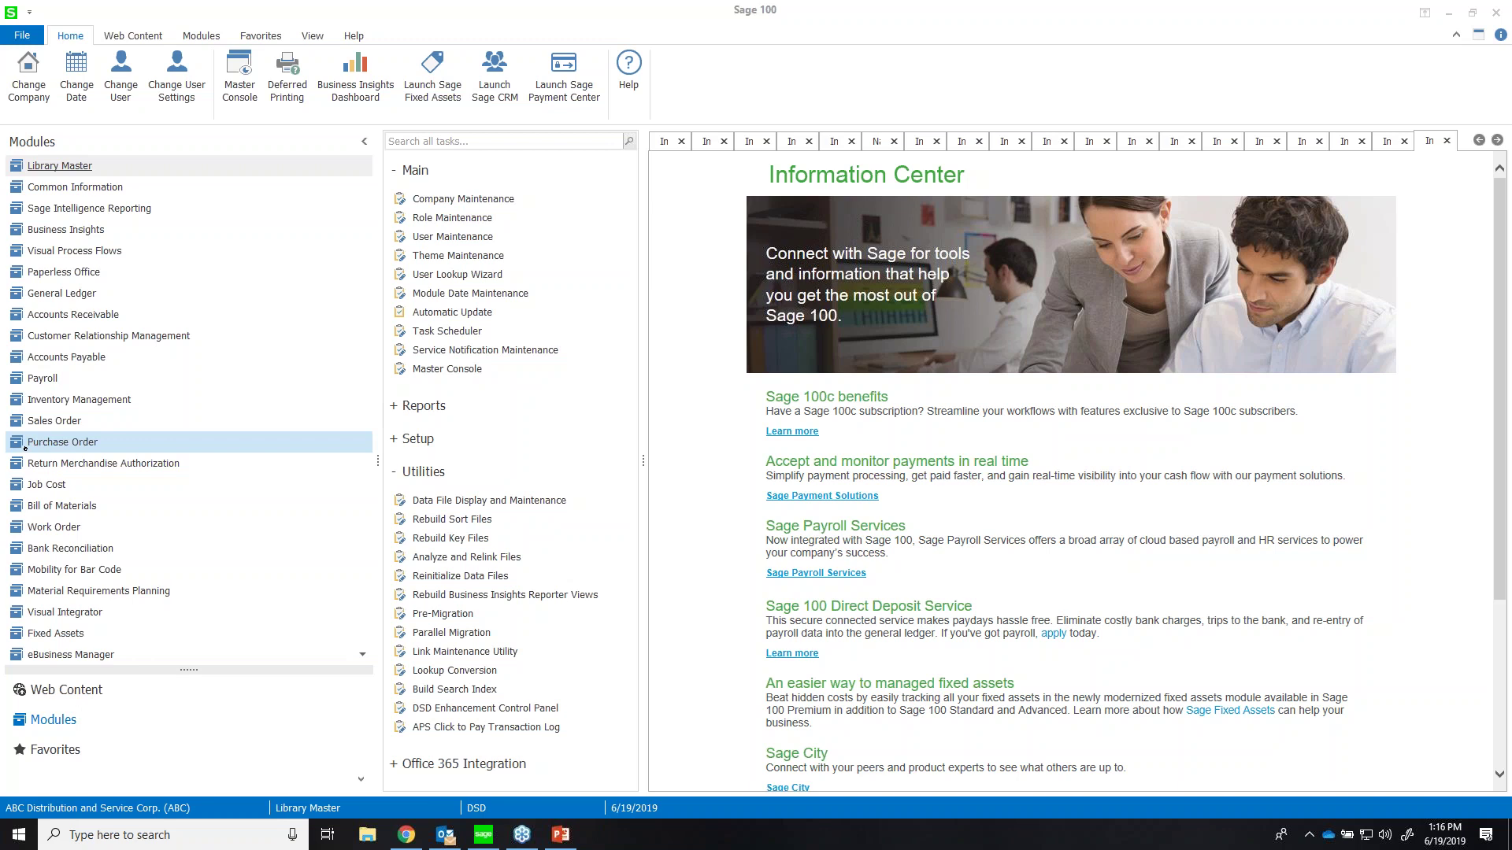
- Open the American Business Futures record in Accounts Receivable Customer Maintenance and display its InstaDocs documents
click(186, 322)
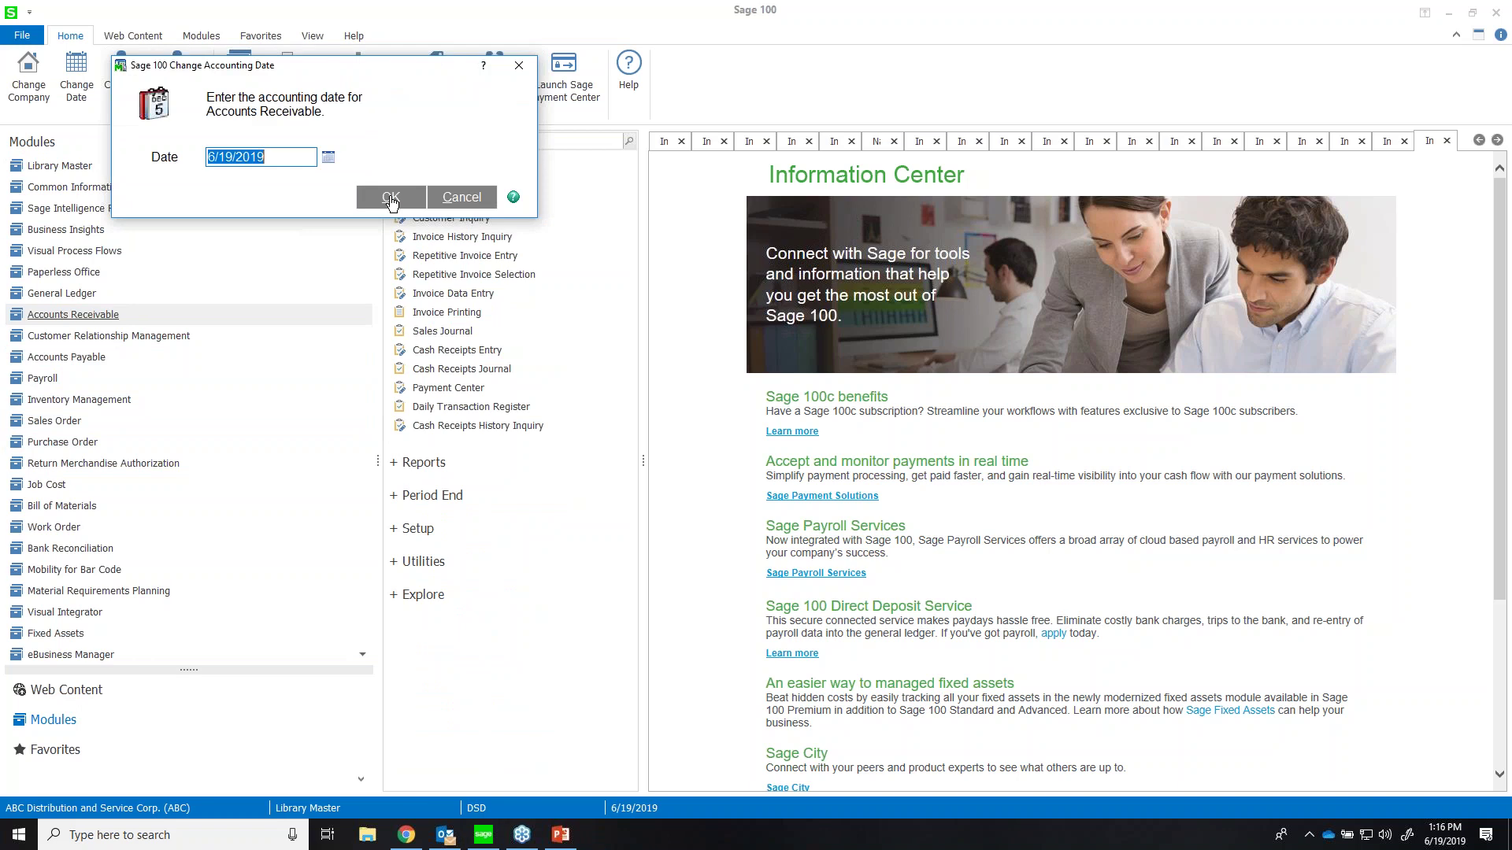
click(392, 199)
click(486, 199)
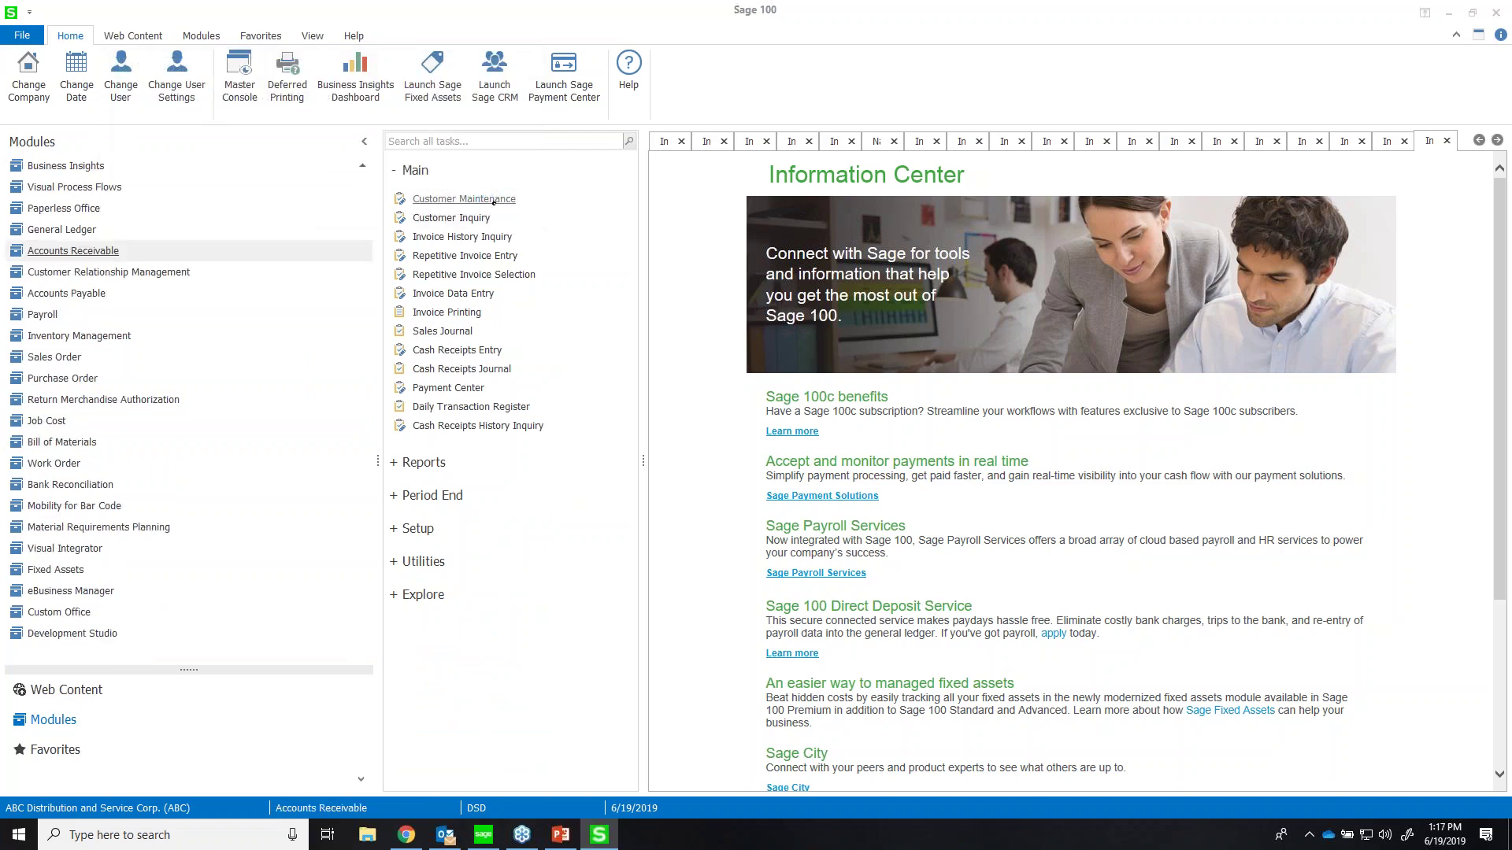
click(726, 215)
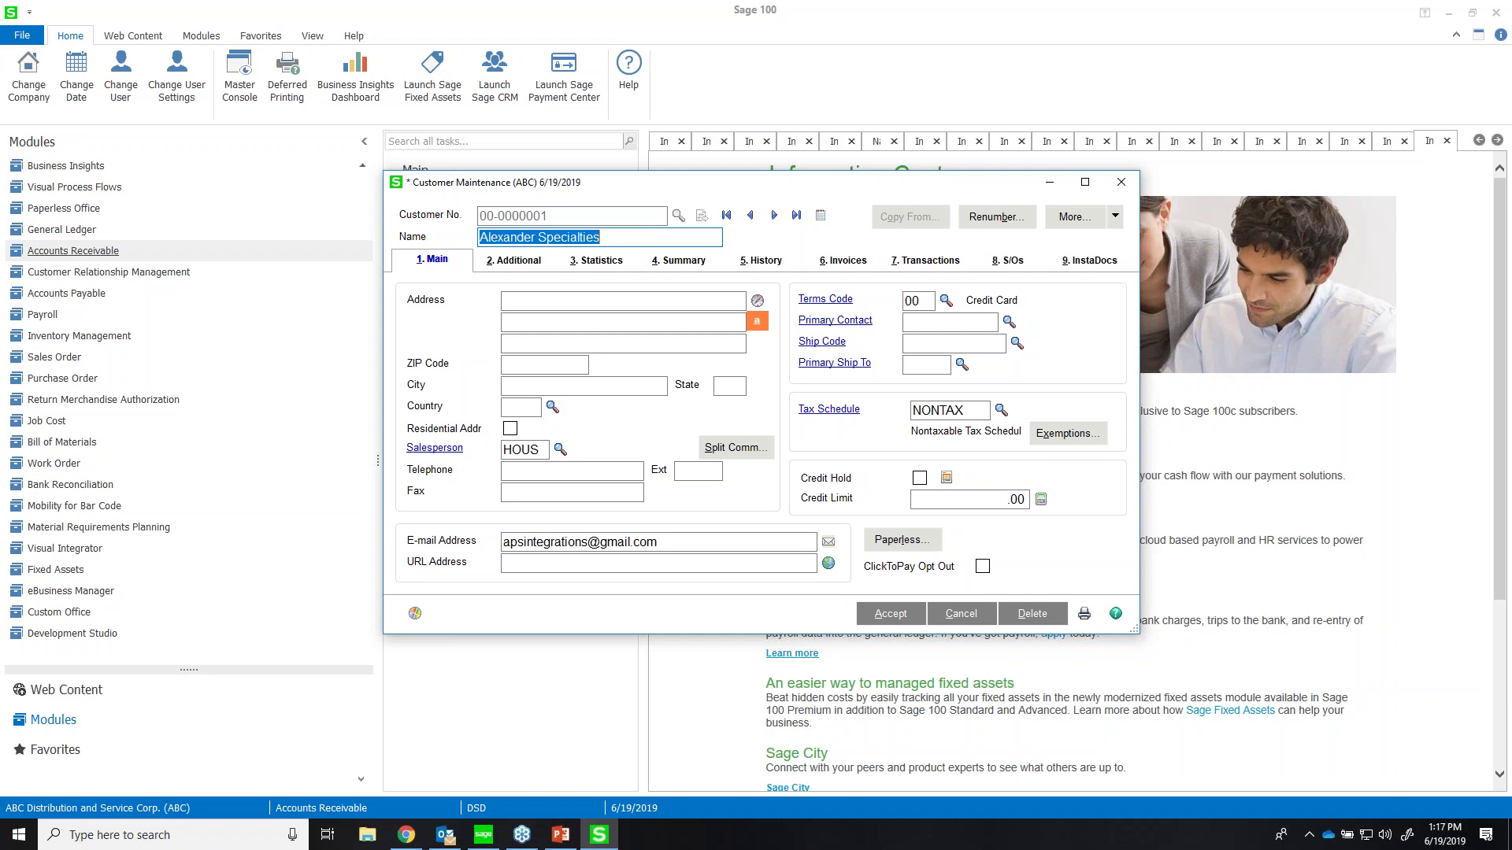
click(1109, 266)
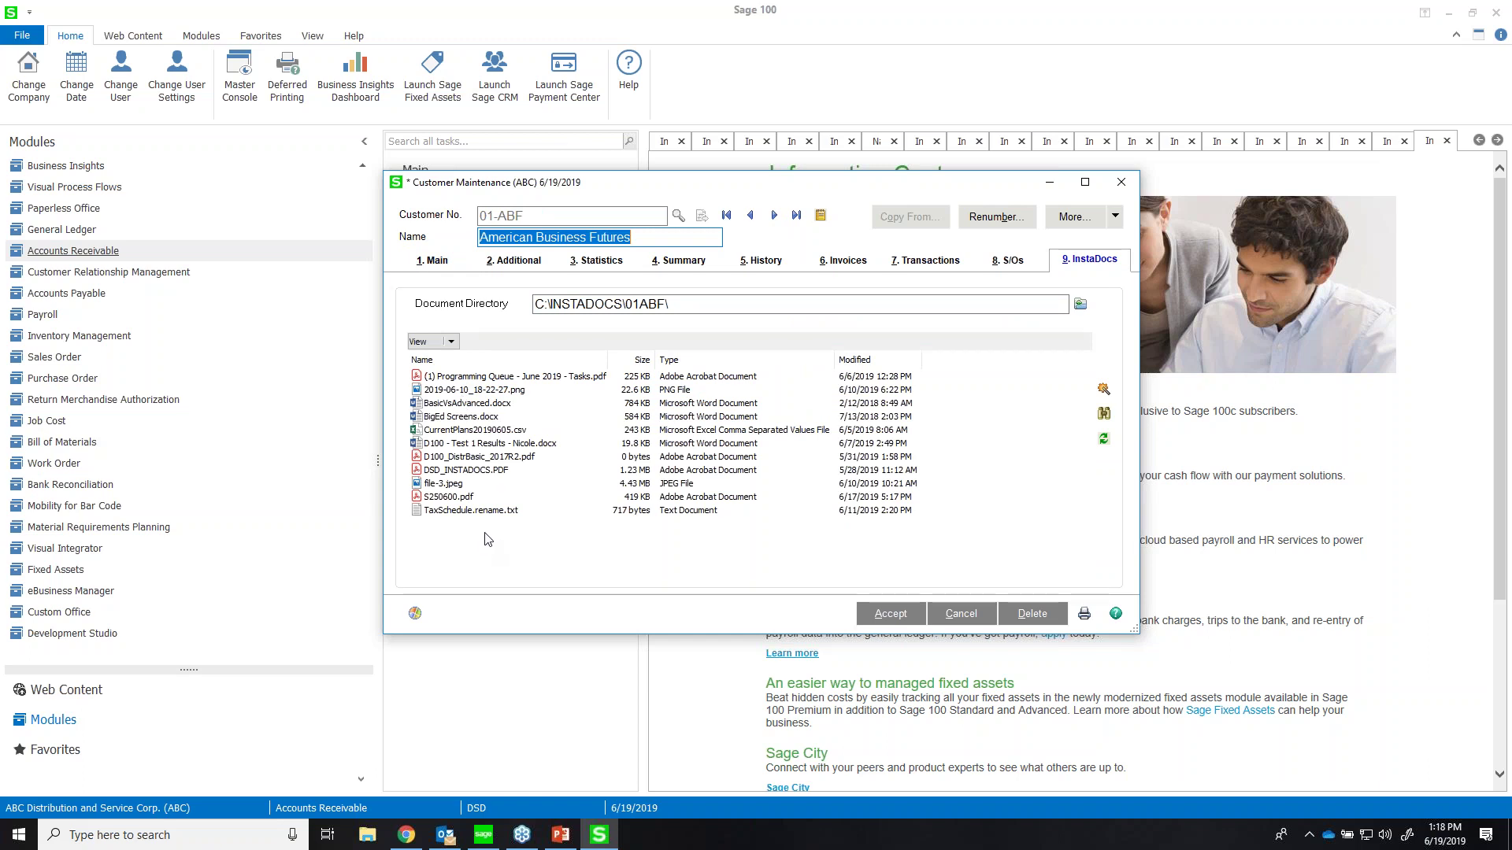
- Add the desktop file SM TRA utility.docx to the customer's InstaDocs document list
click(1451, 14)
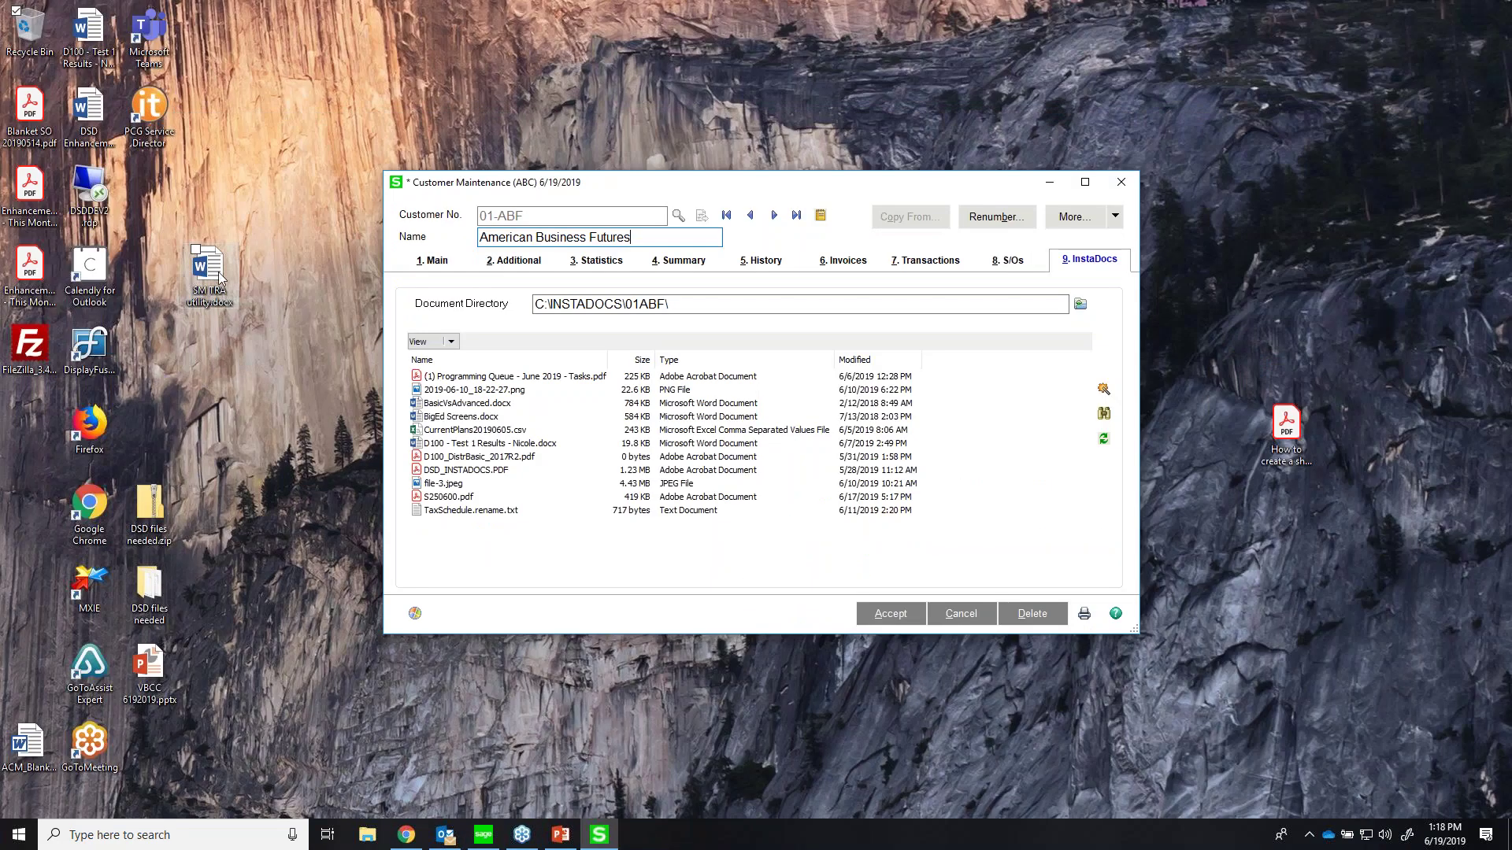
drag(208, 268, 544, 557)
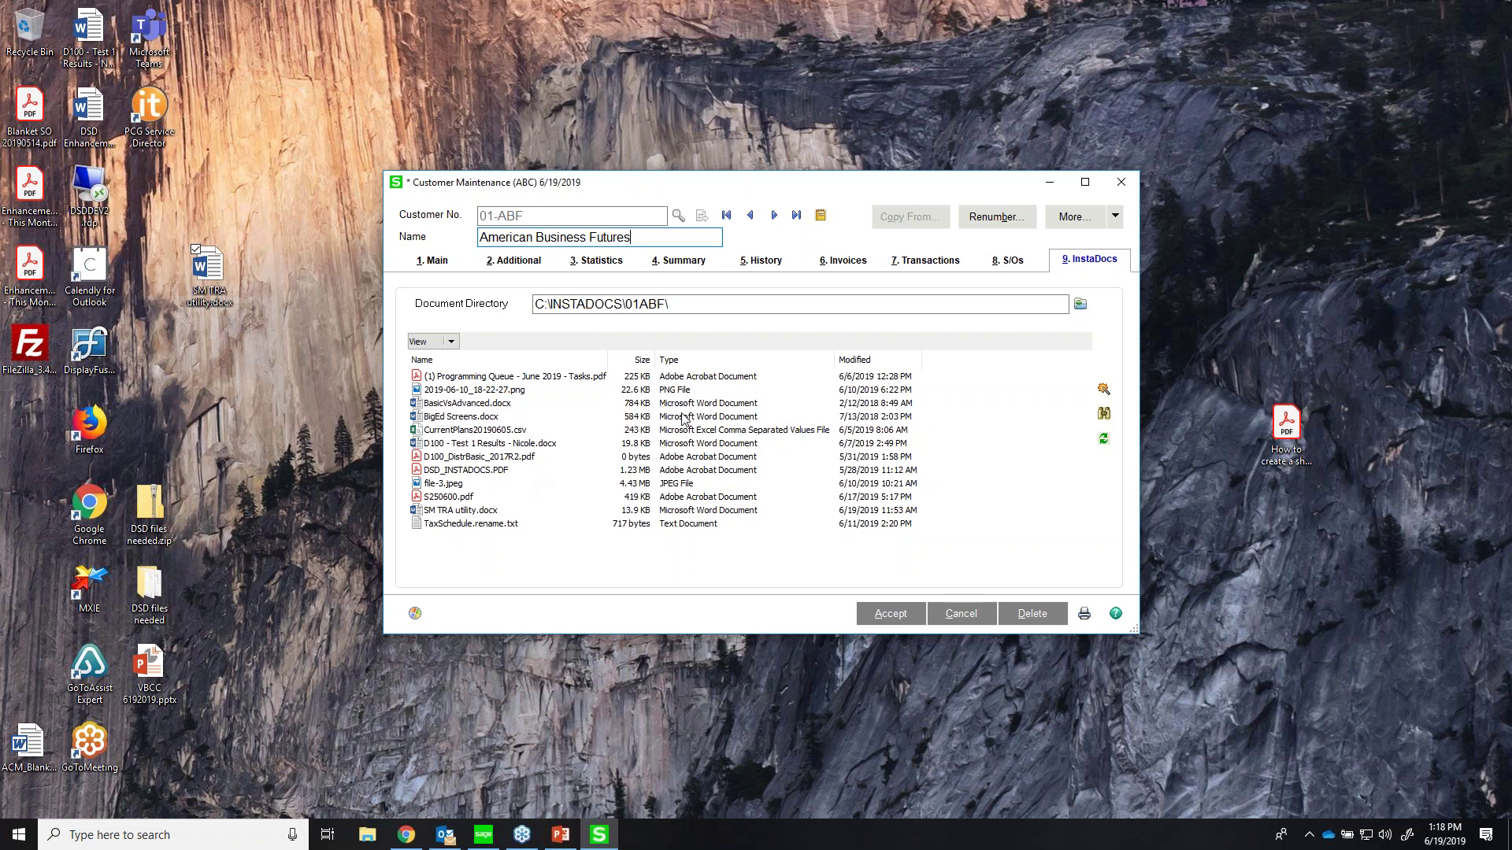
- Examine the customer's Document Directory path, including its drive, its InstaDocs root folder and its customer-specific folder
click(709, 304)
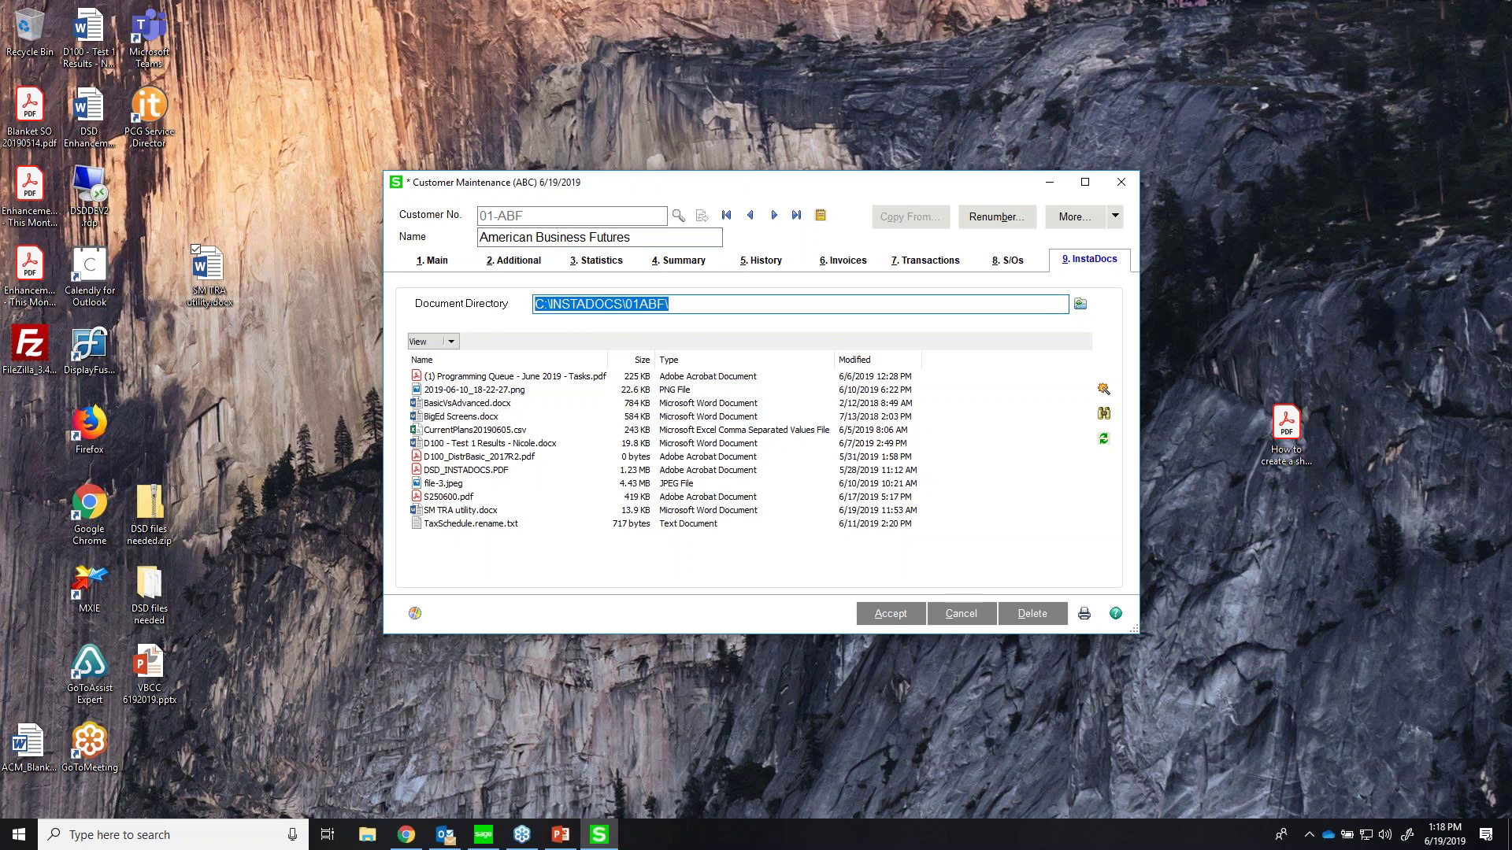
drag(550, 304, 519, 302)
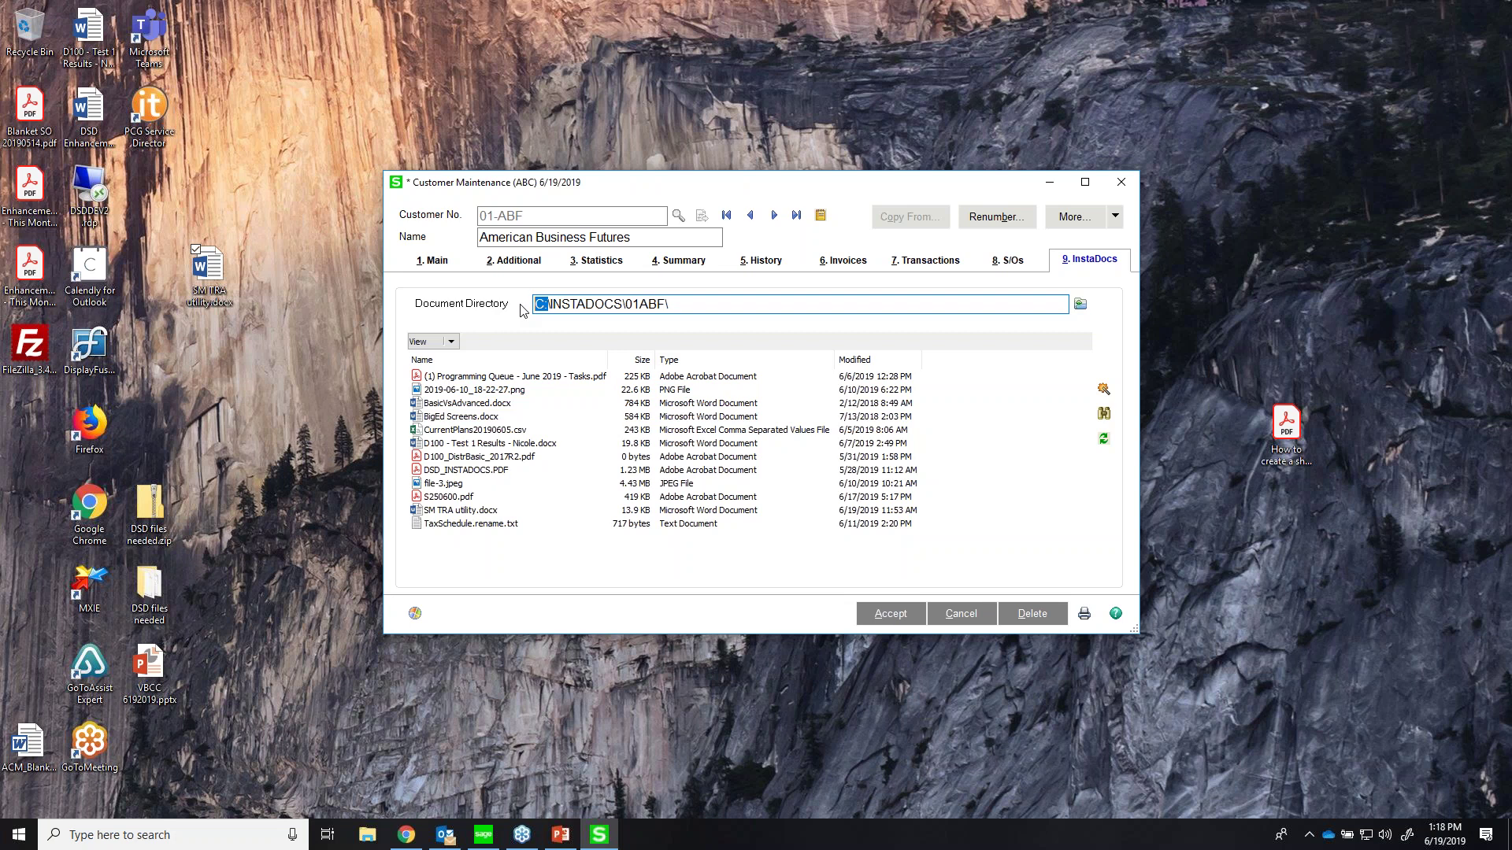
drag(734, 304, 443, 301)
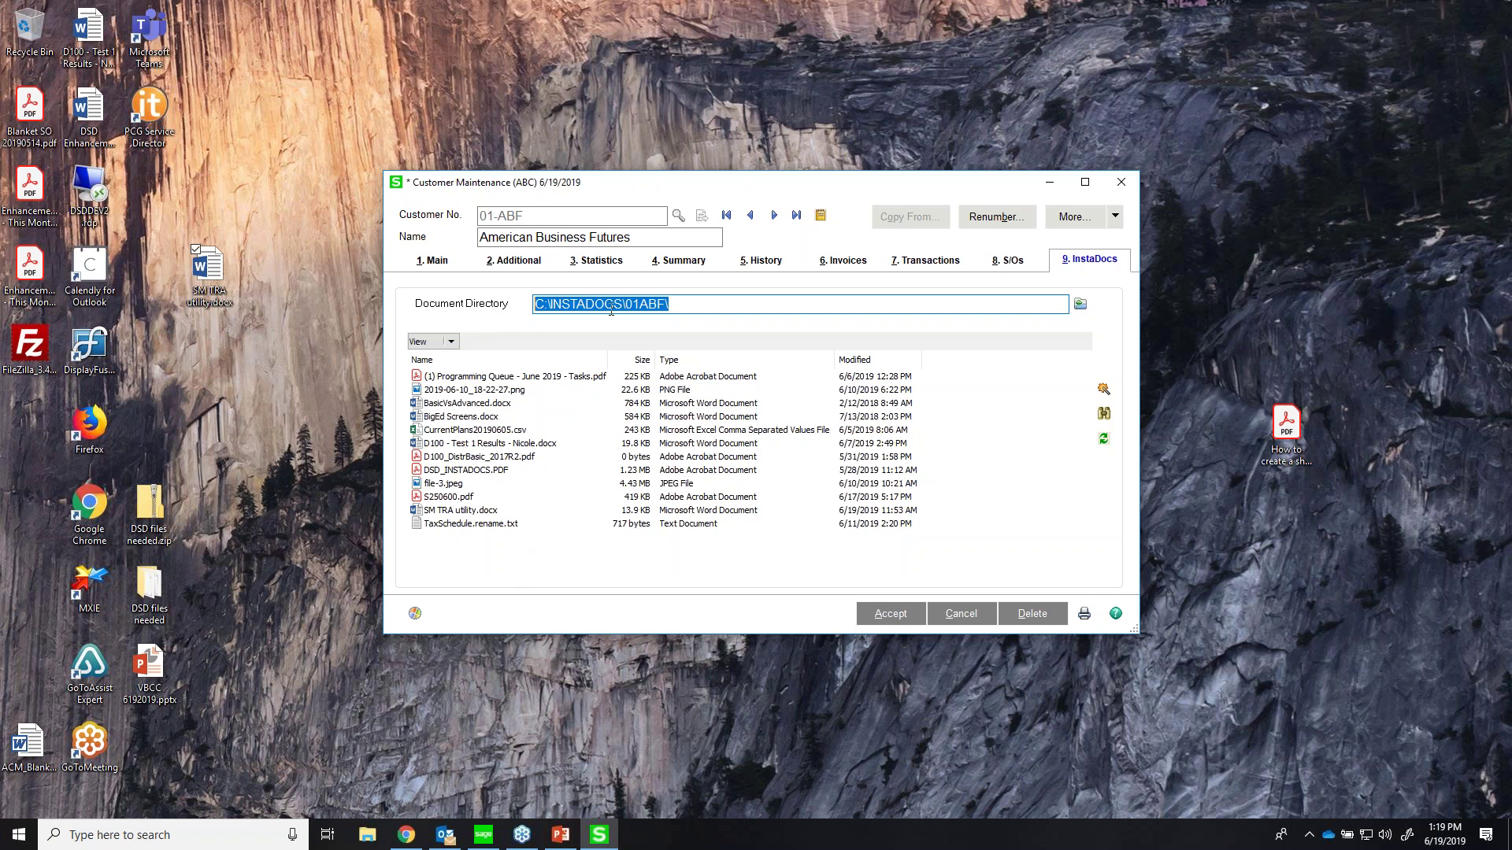
drag(623, 306, 520, 302)
click(704, 304)
drag(669, 304, 624, 305)
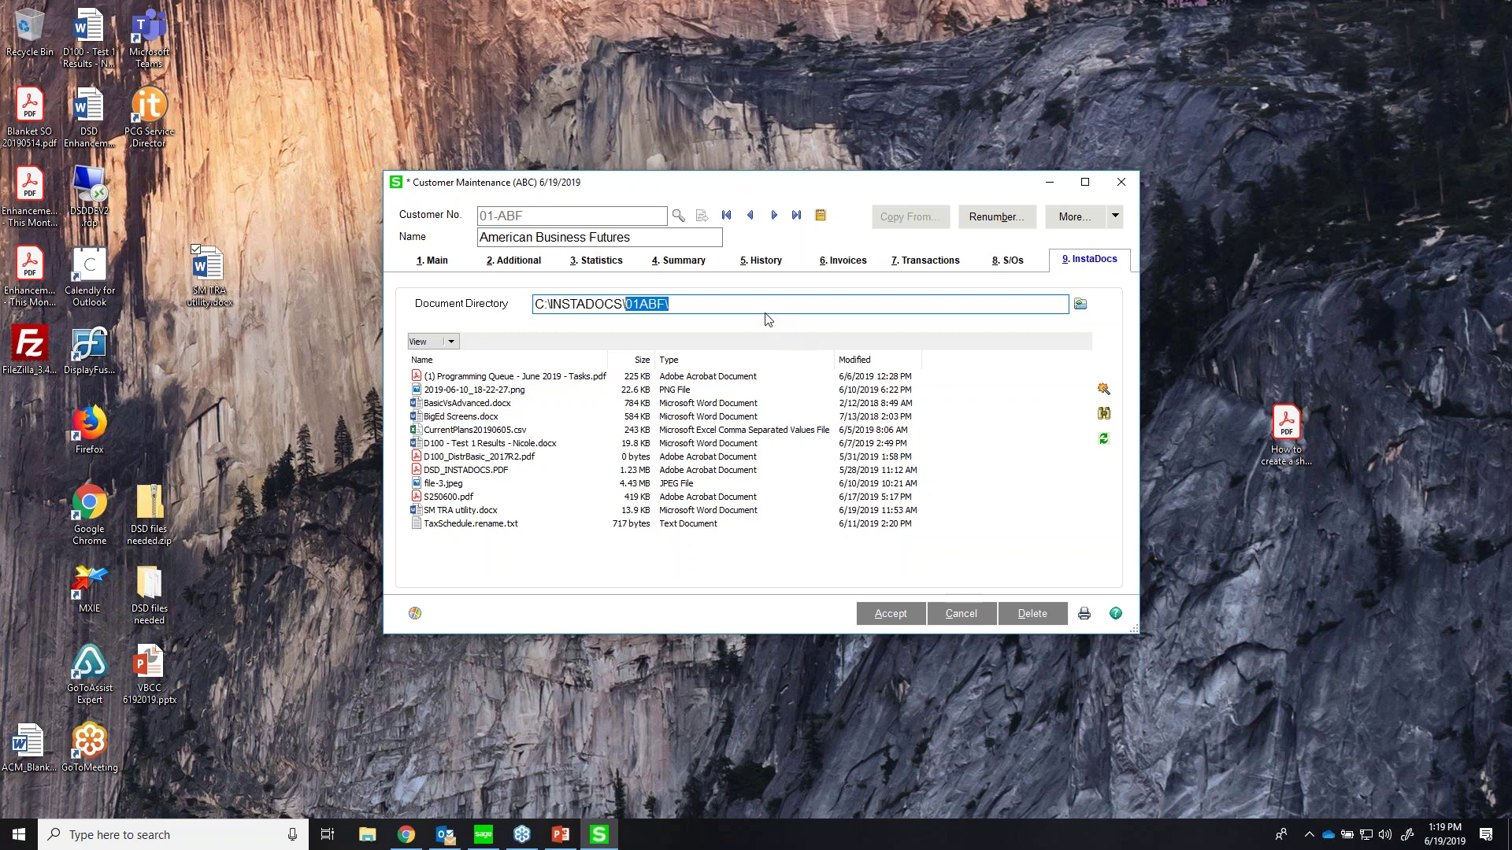
drag(763, 309, 525, 279)
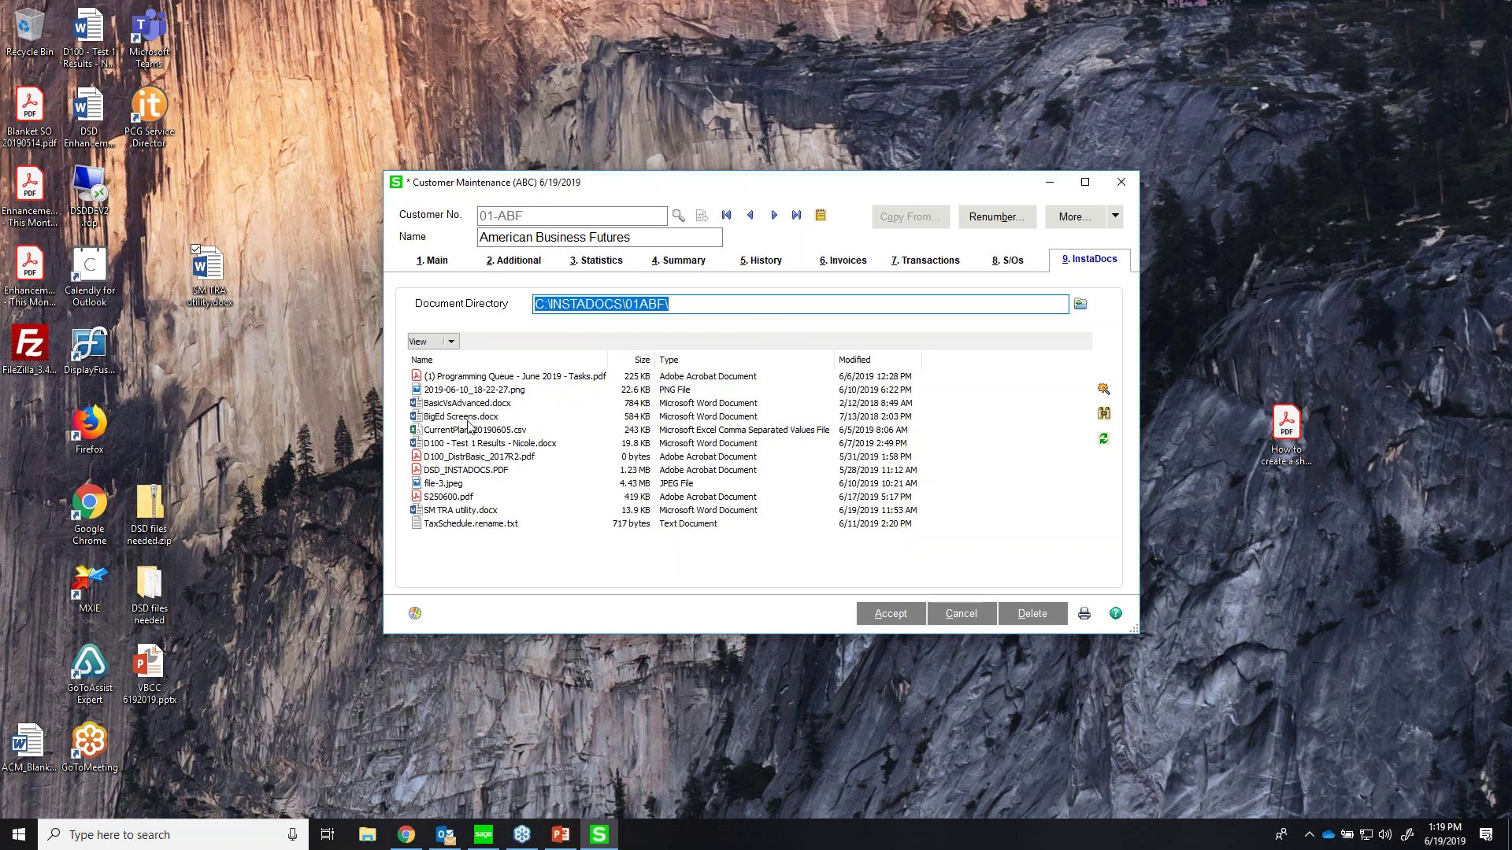
- Clear the Document Directory path, undo that deletion and accept the customer record
key(Delete)
key(ctrl+z)
click(890, 615)
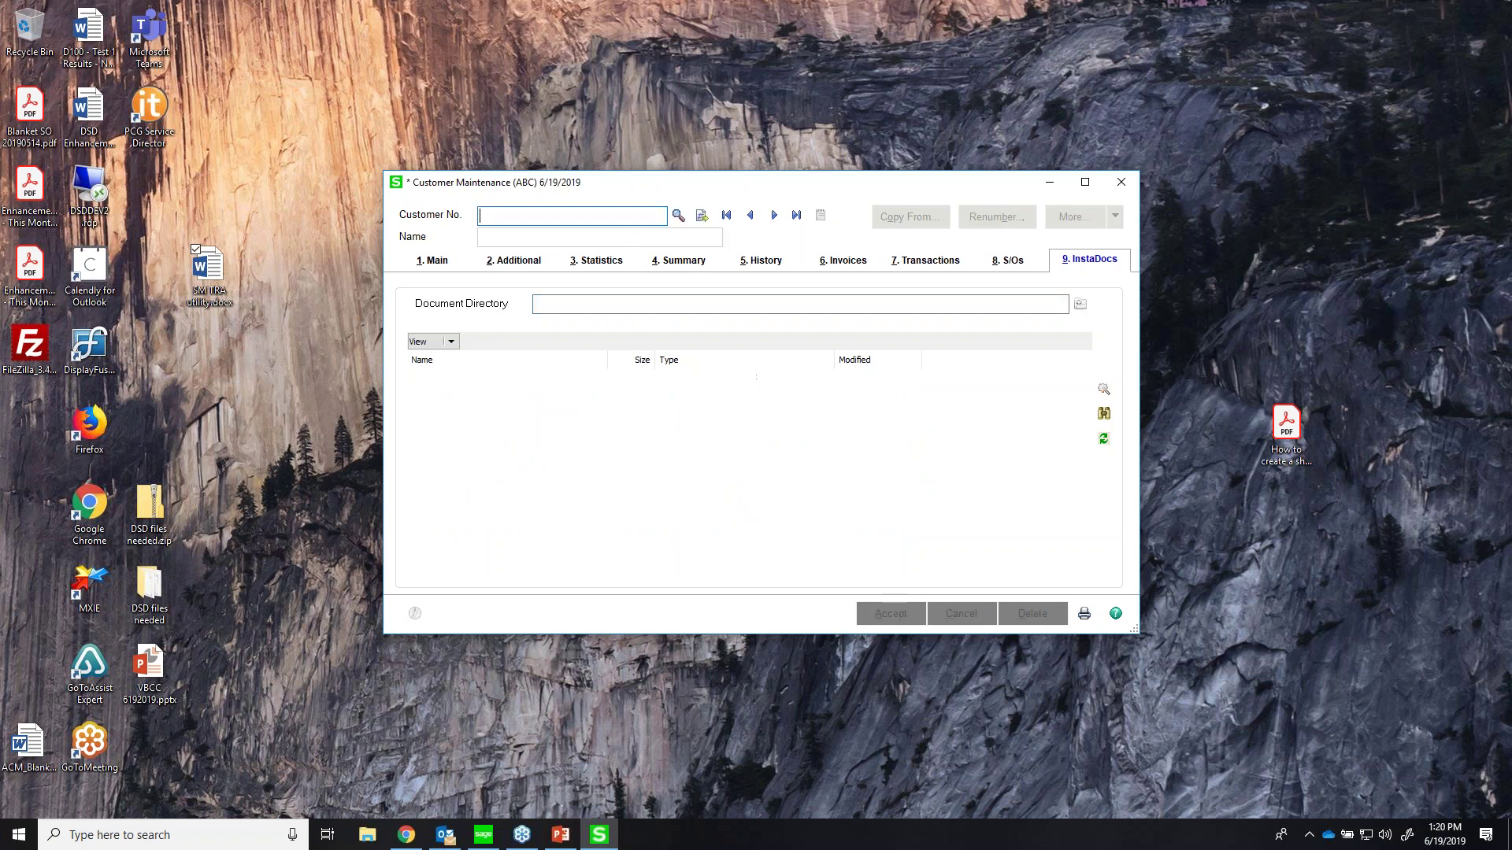
- Open the American Business Futures sales order dated 5/30/2019 in Sales Order Entry
click(483, 837)
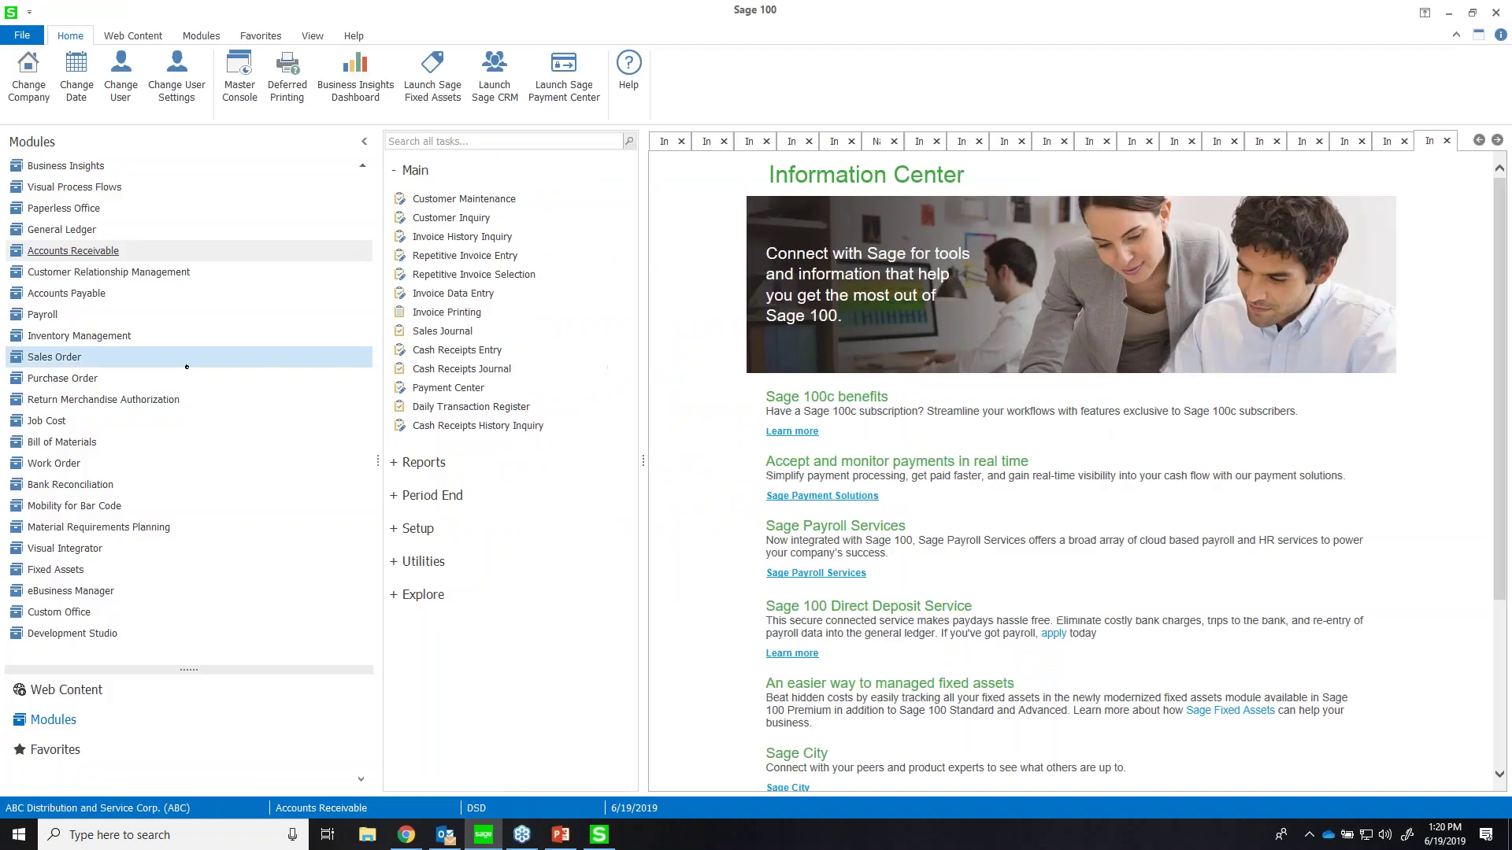
click(62, 359)
key(Return)
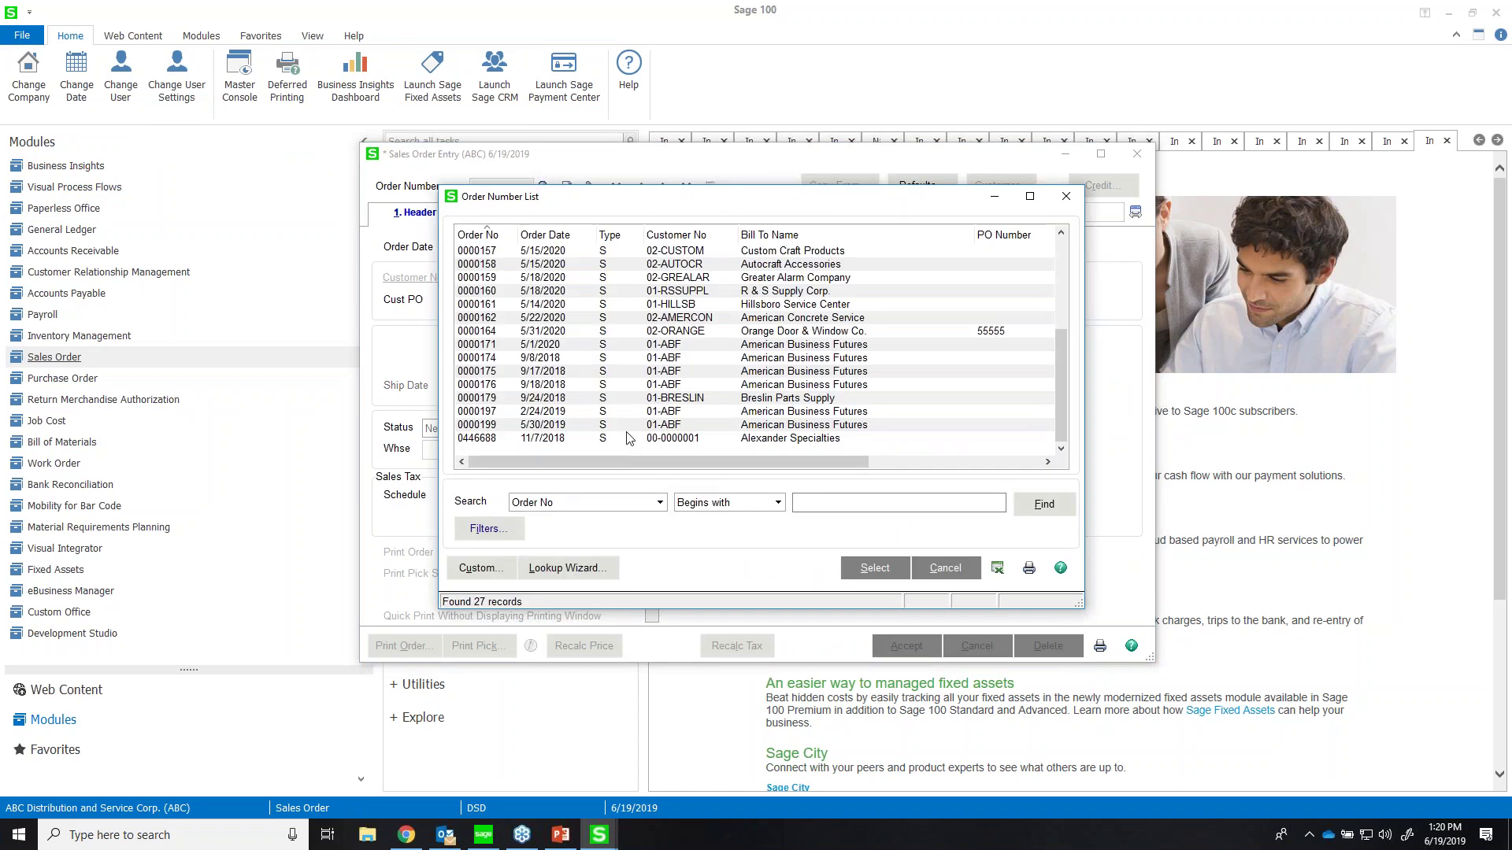
double_click(629, 429)
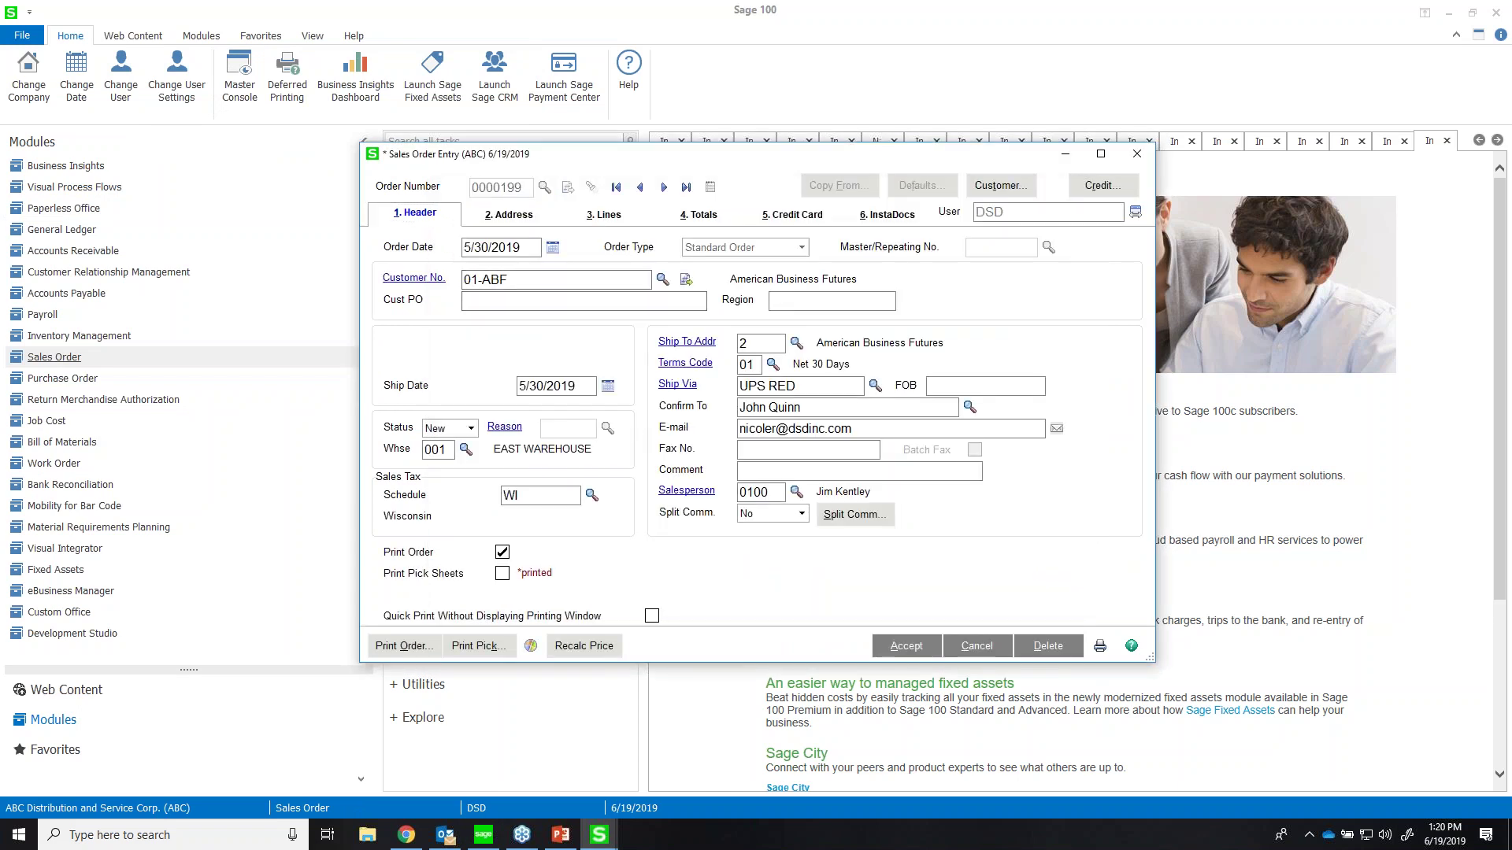
- Attach the desktop file VBCC 6192019.pptx to the sales order's InstaDocs
click(596, 221)
click(879, 219)
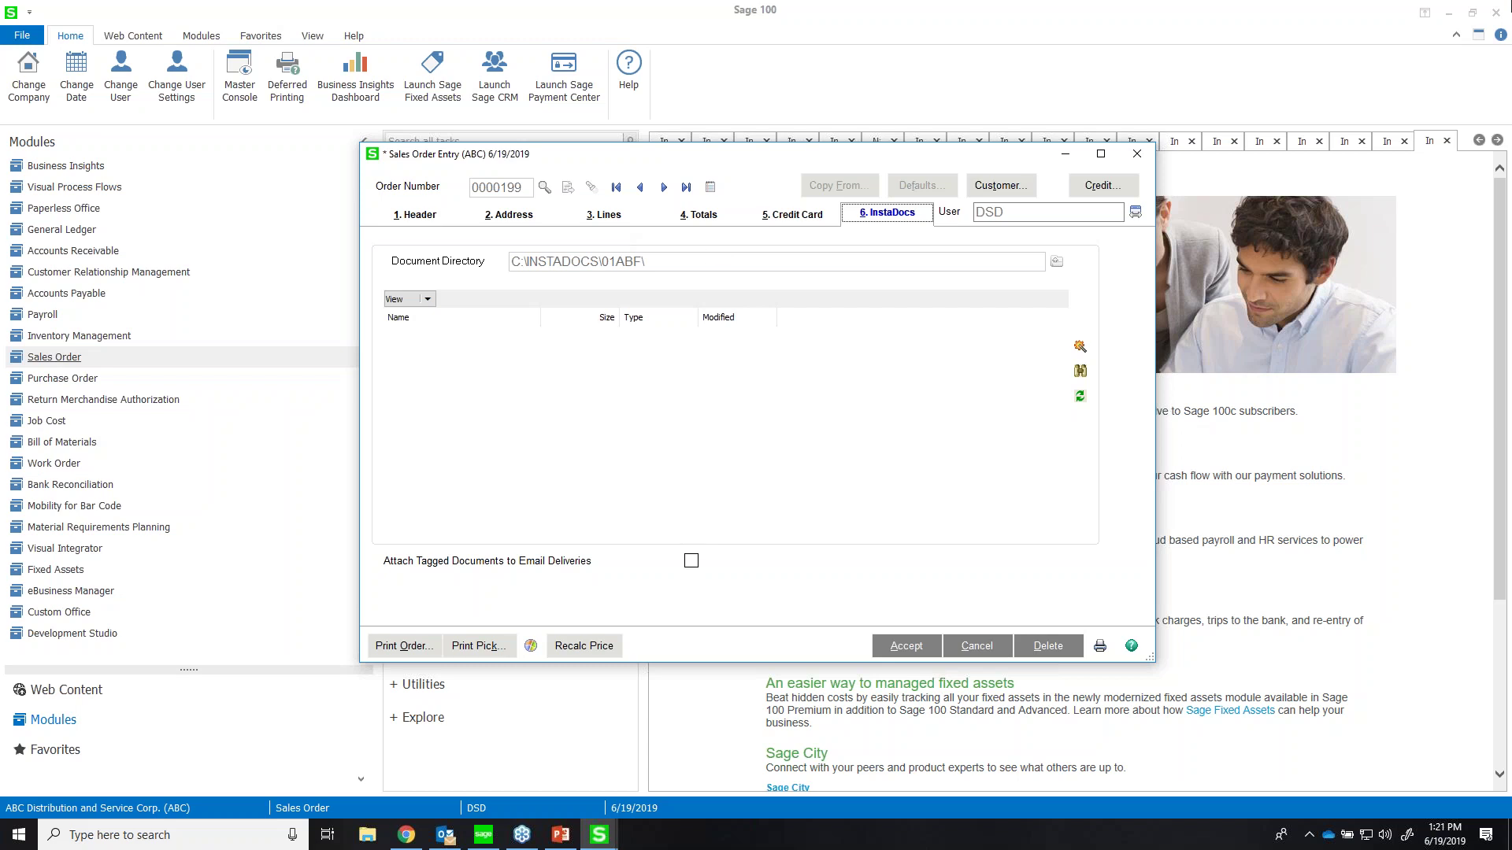
click(1449, 14)
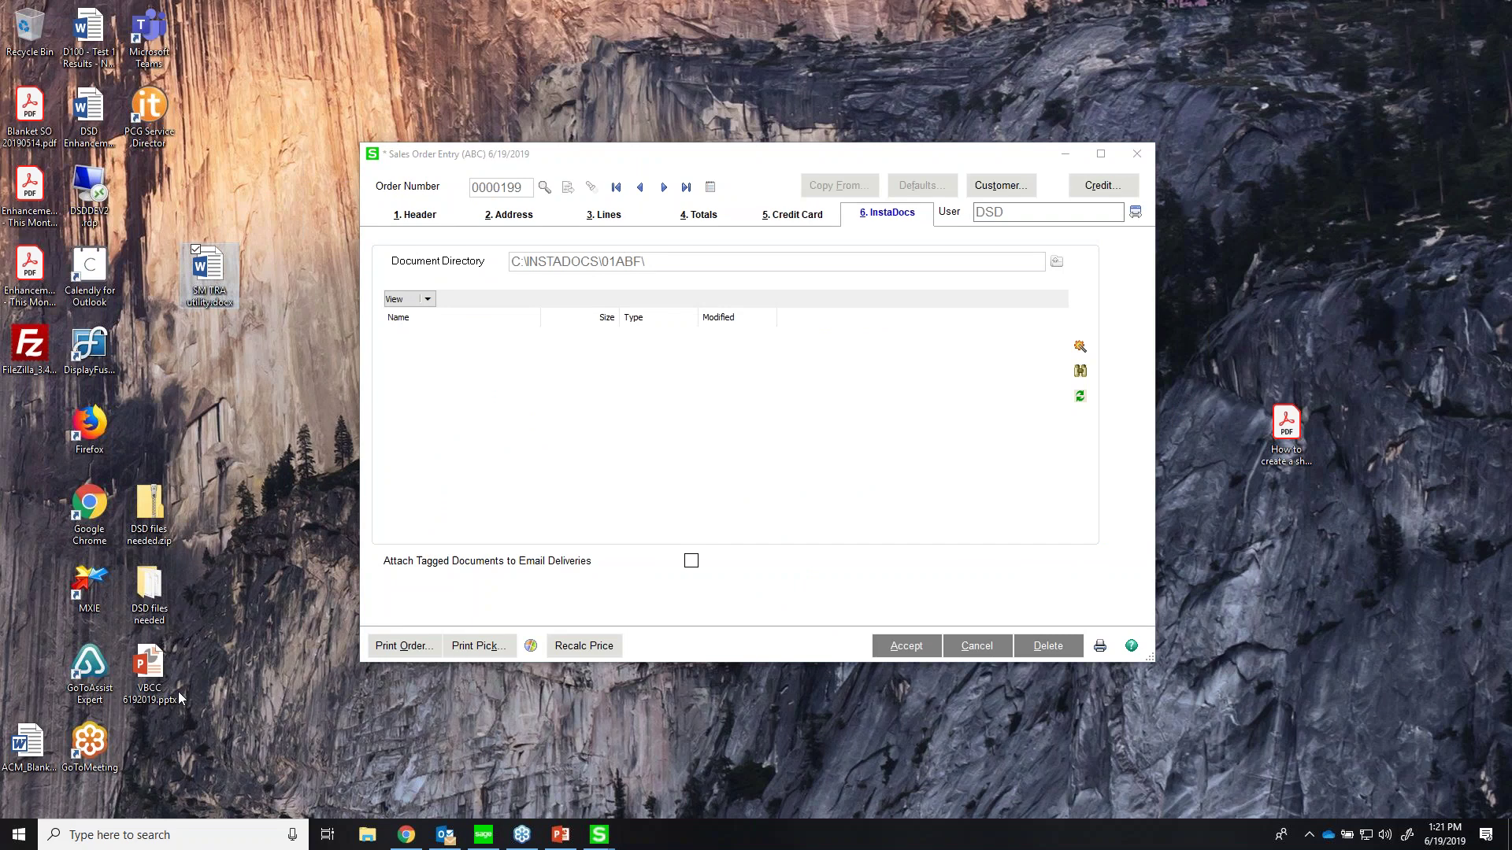
drag(153, 675, 521, 429)
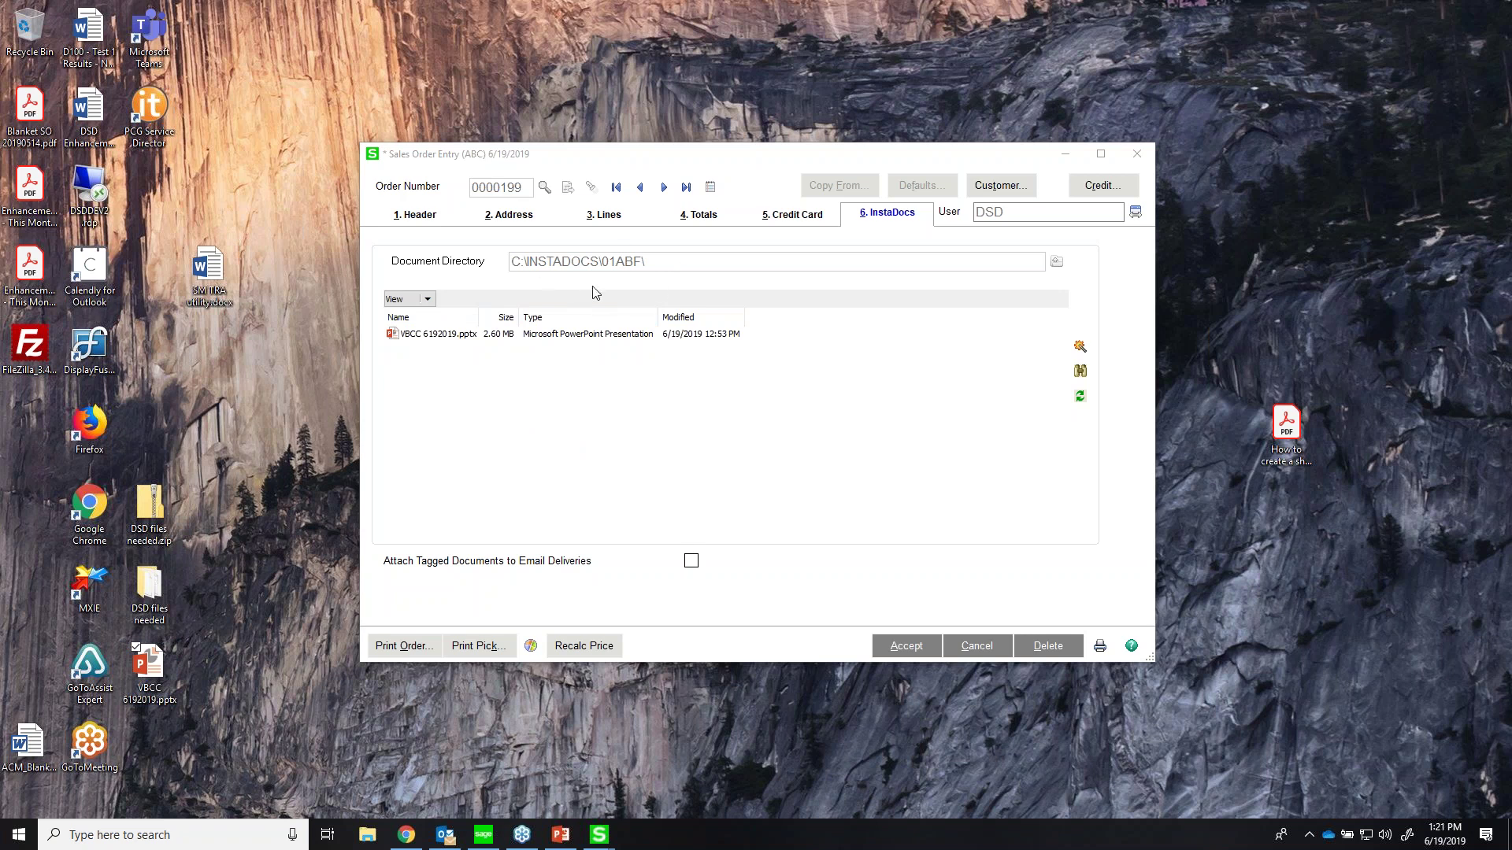
- Open the linked customer record from the order header and check its InstaDocs file list and directory
key(alt+1)
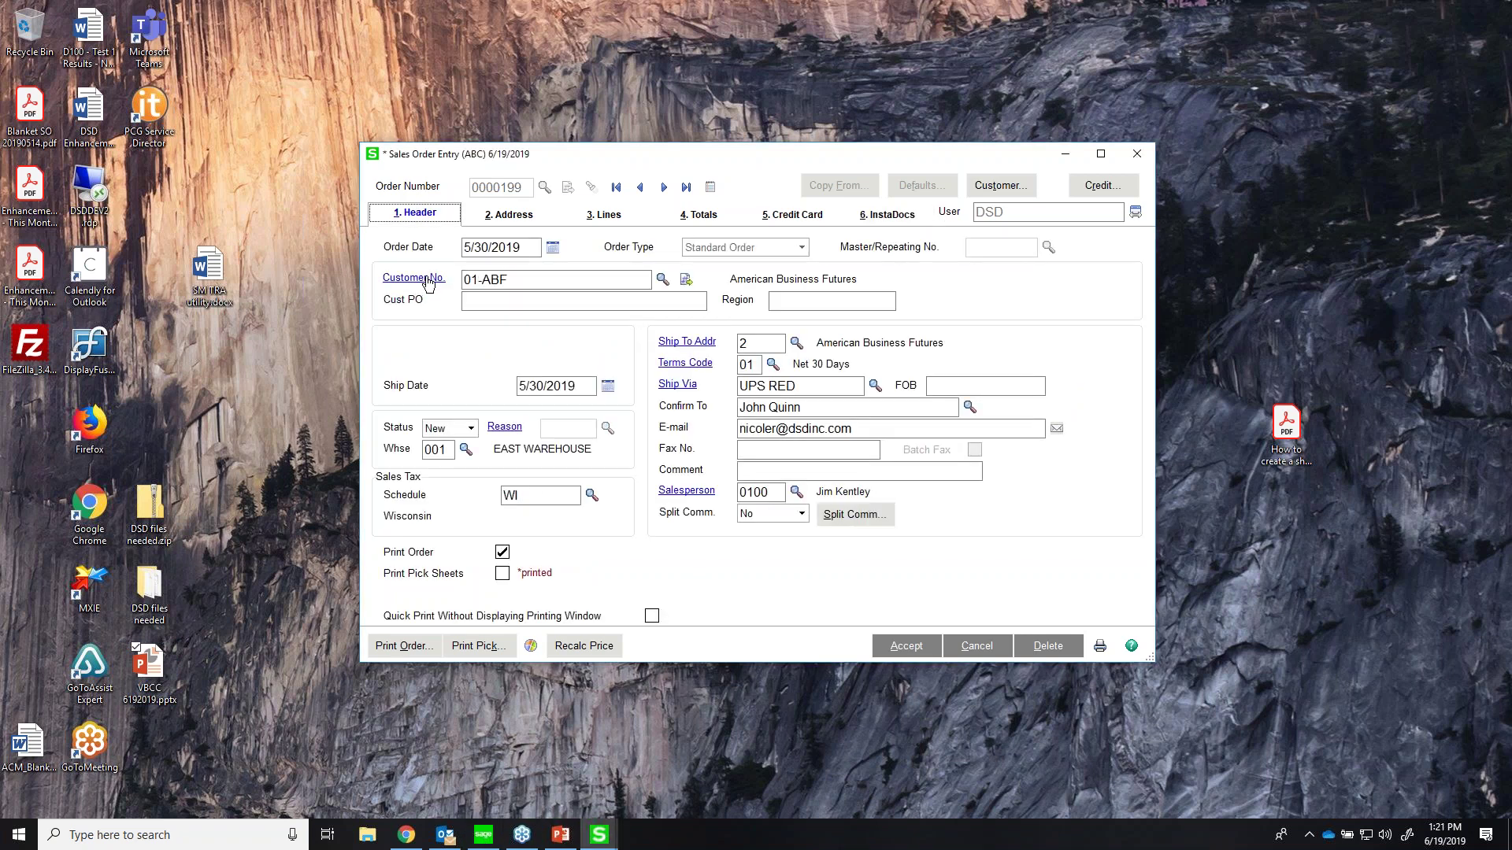
key(alt+u)
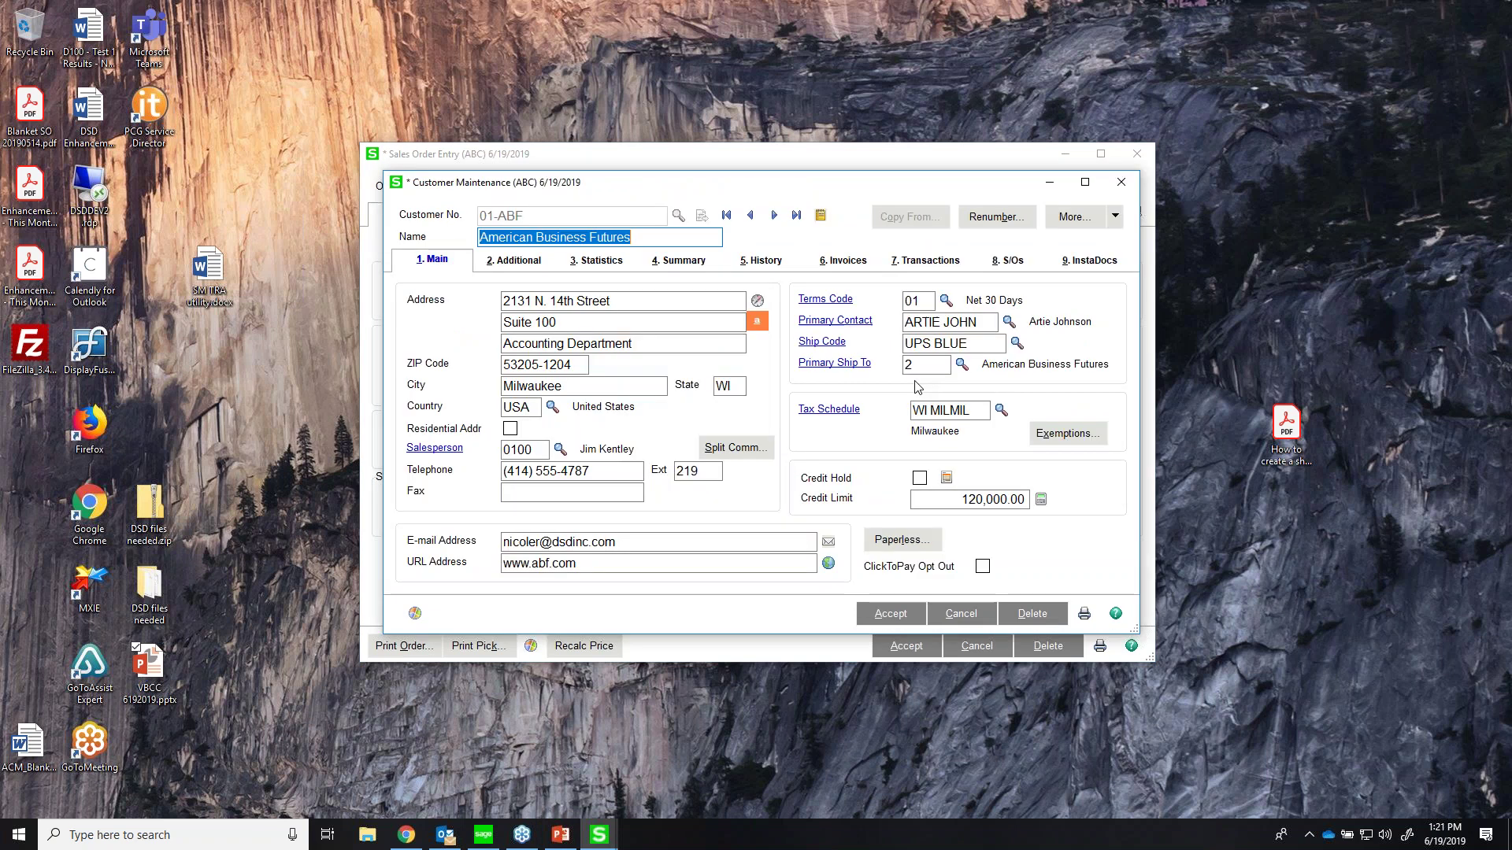
click(1090, 264)
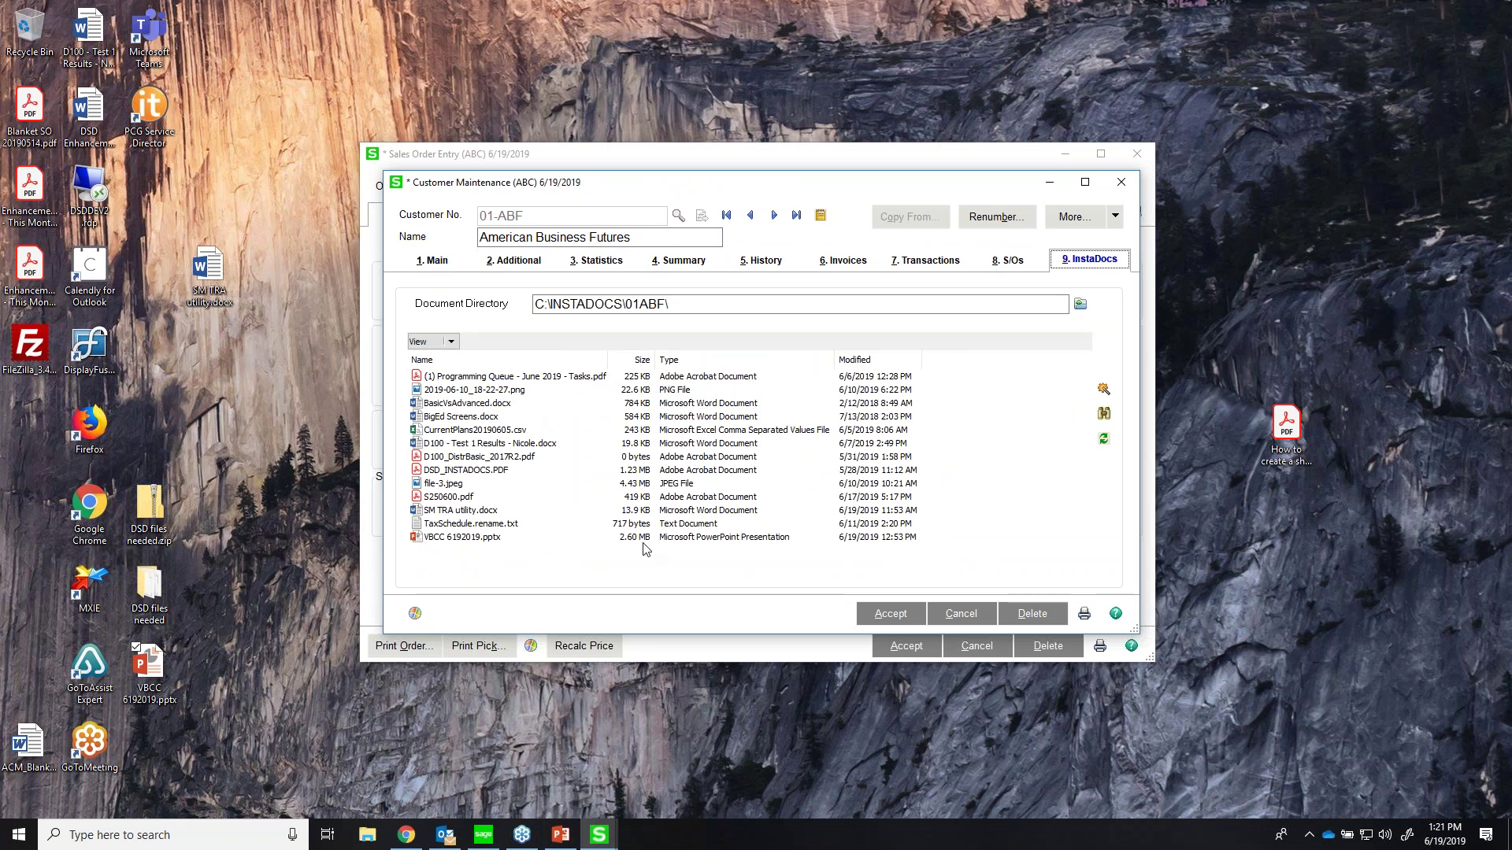
click(717, 303)
double_click(717, 303)
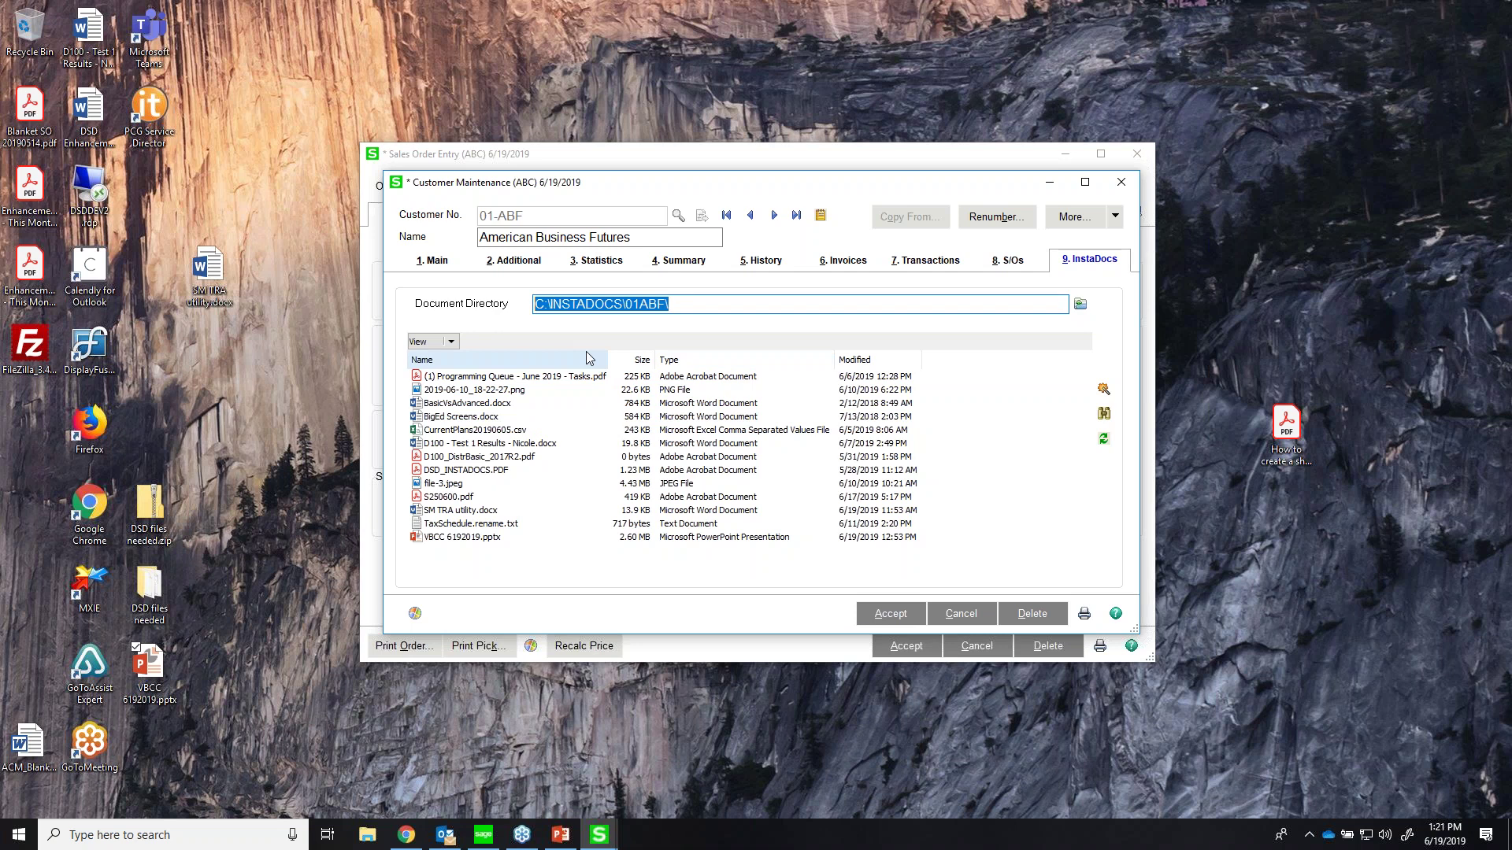
- Arrange the customer and sales order windows side by side to compare them, and close the customer record
drag(701, 185, 1113, 162)
drag(778, 151, 686, 125)
click(792, 192)
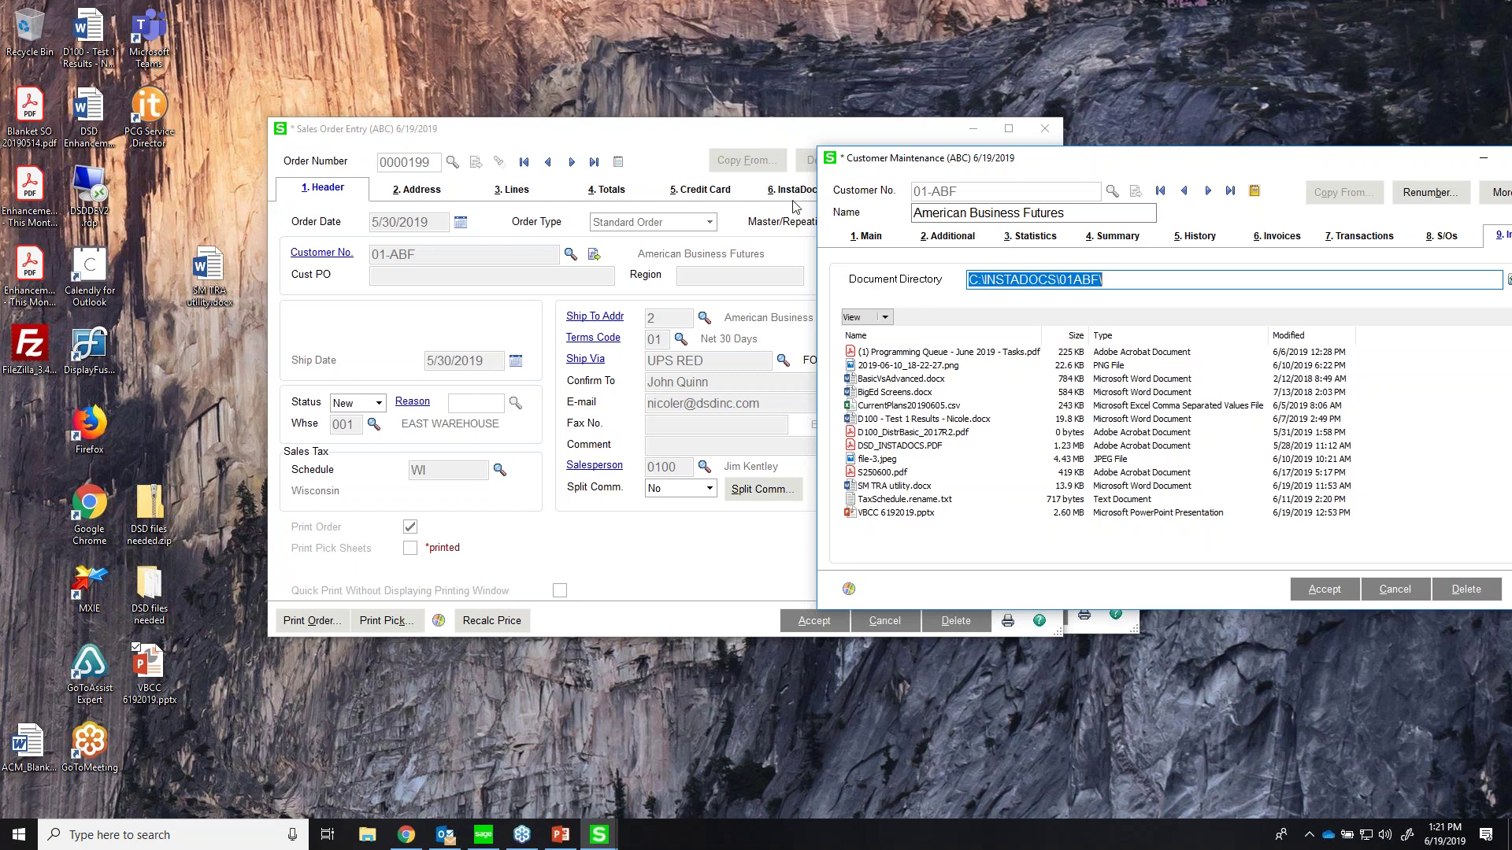
drag(1383, 151, 1058, 178)
click(1230, 188)
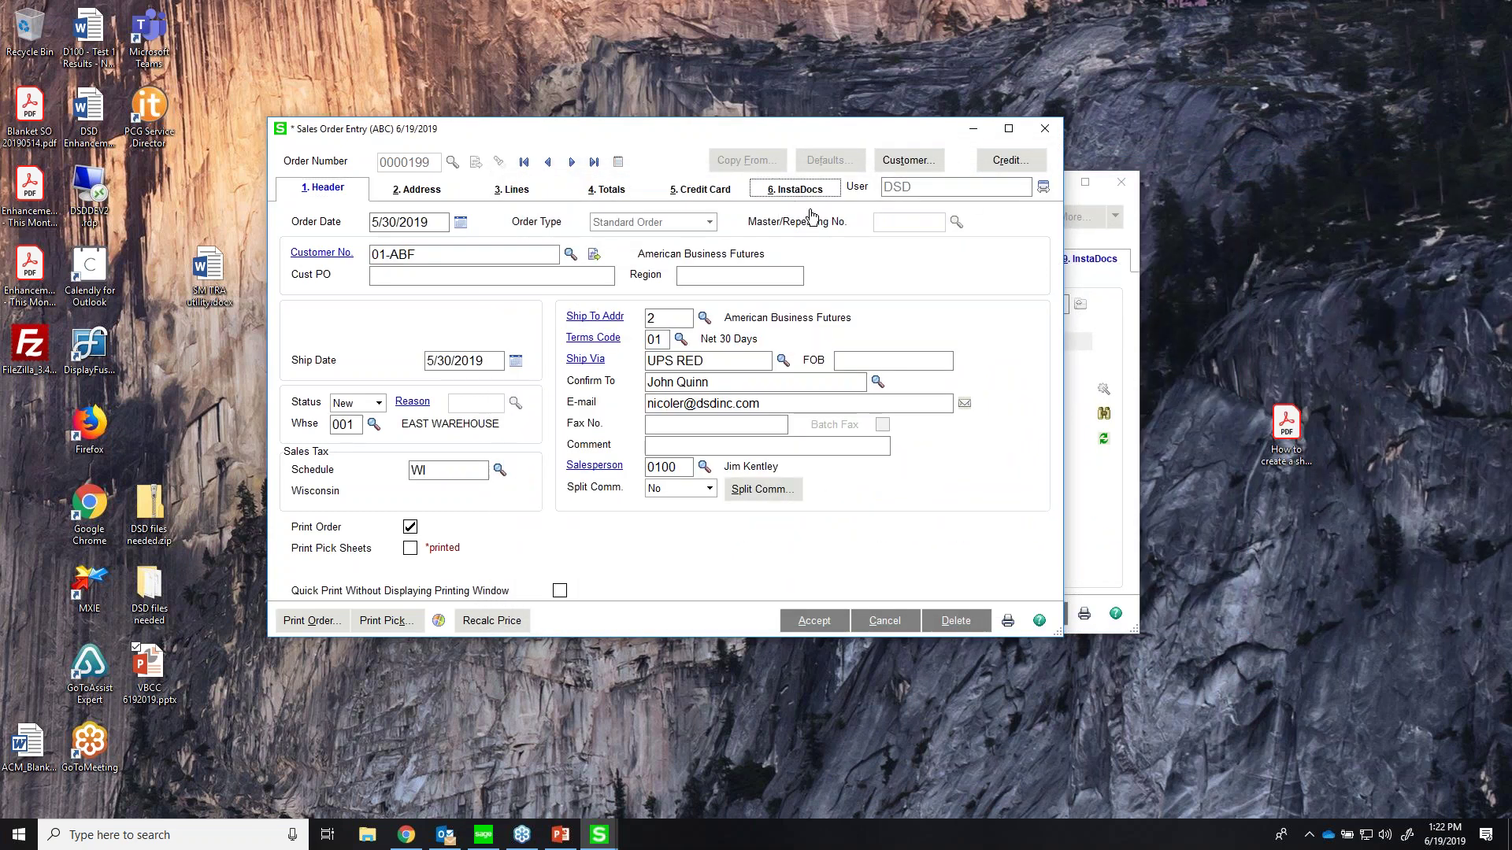
- Select VBCC 6192019.pptx in the order's InstaDocs and enable Attach Tagged Documents to Email Deliveries
click(796, 189)
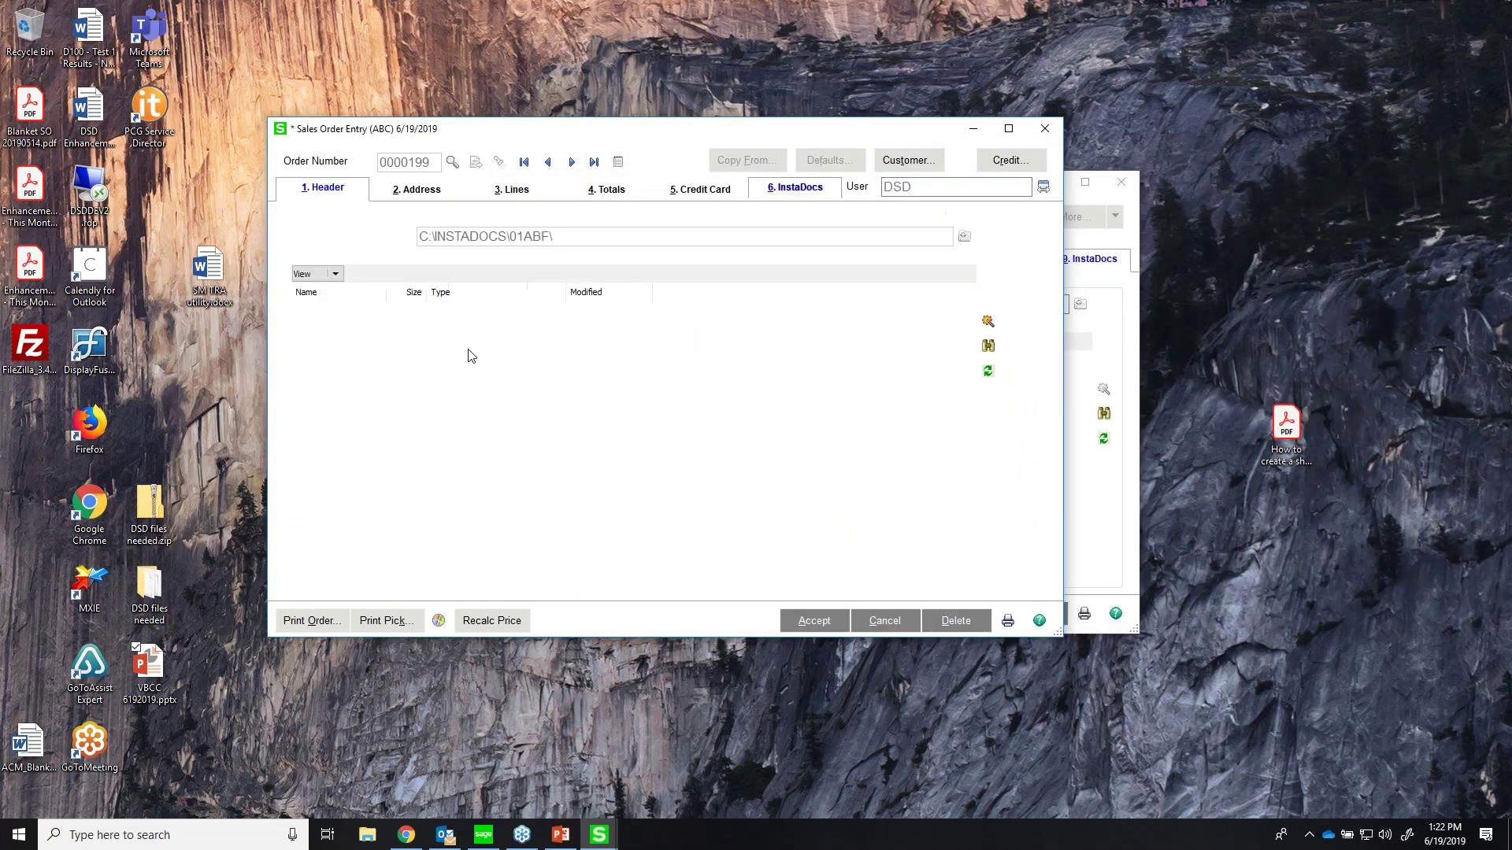
click(392, 313)
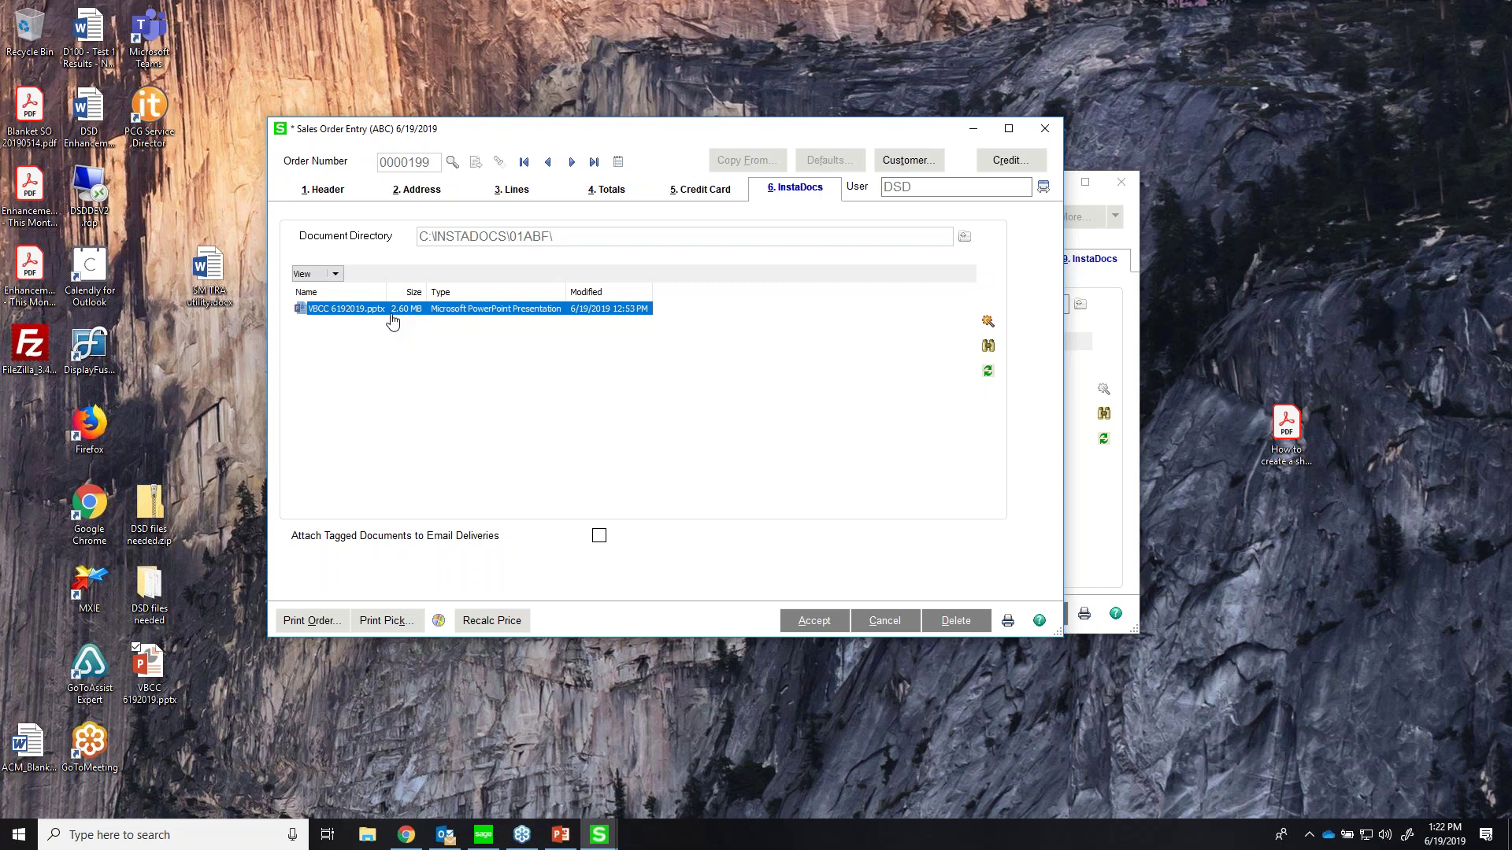
click(307, 537)
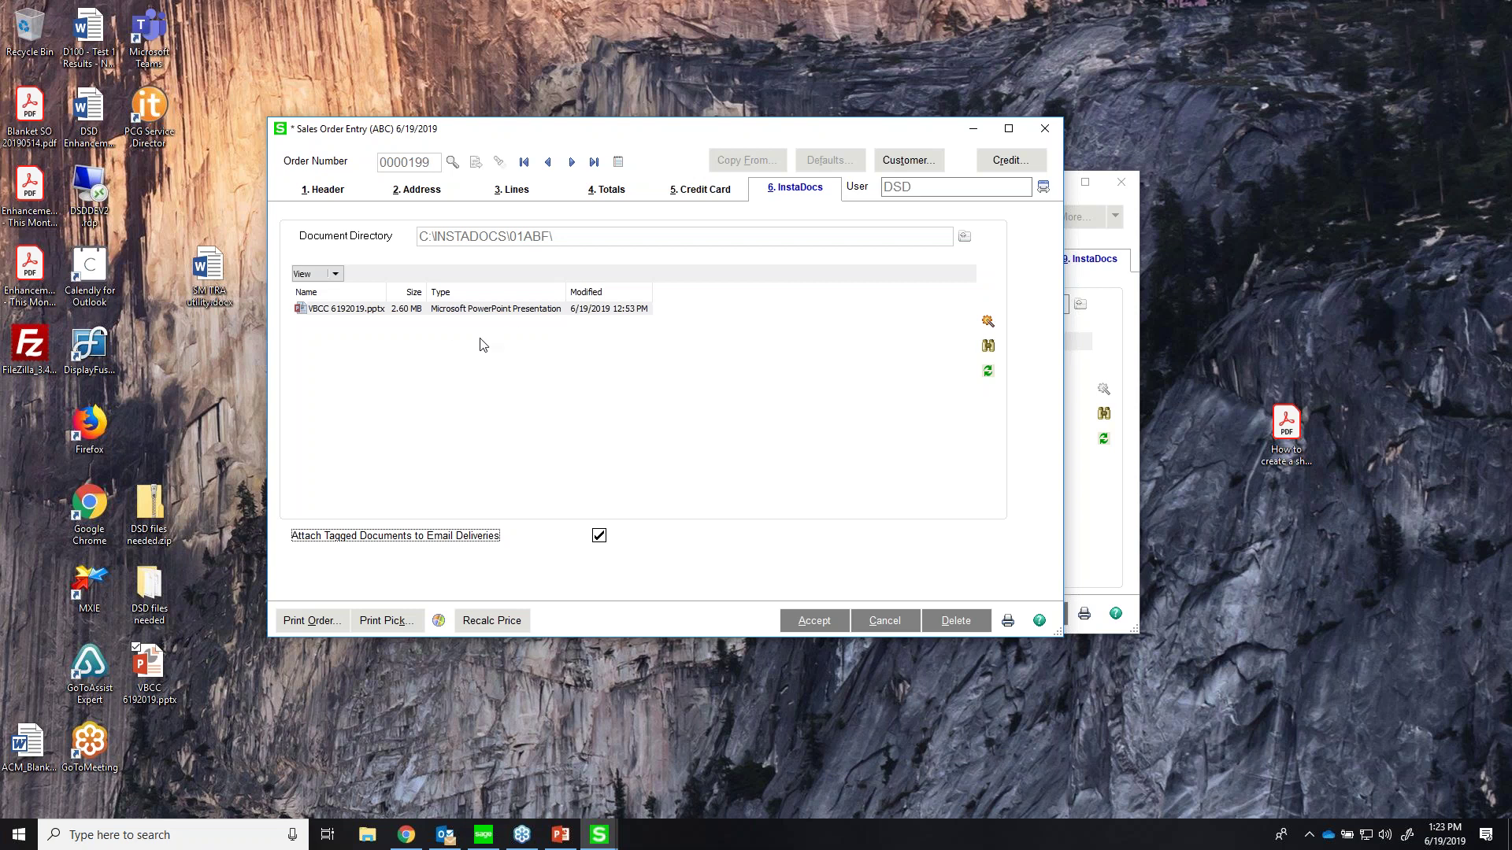
- Switch to Outlook's Instadocs mail folder, bring the window onto this screen and maximize it
click(455, 840)
drag(315, 10, 0, 323)
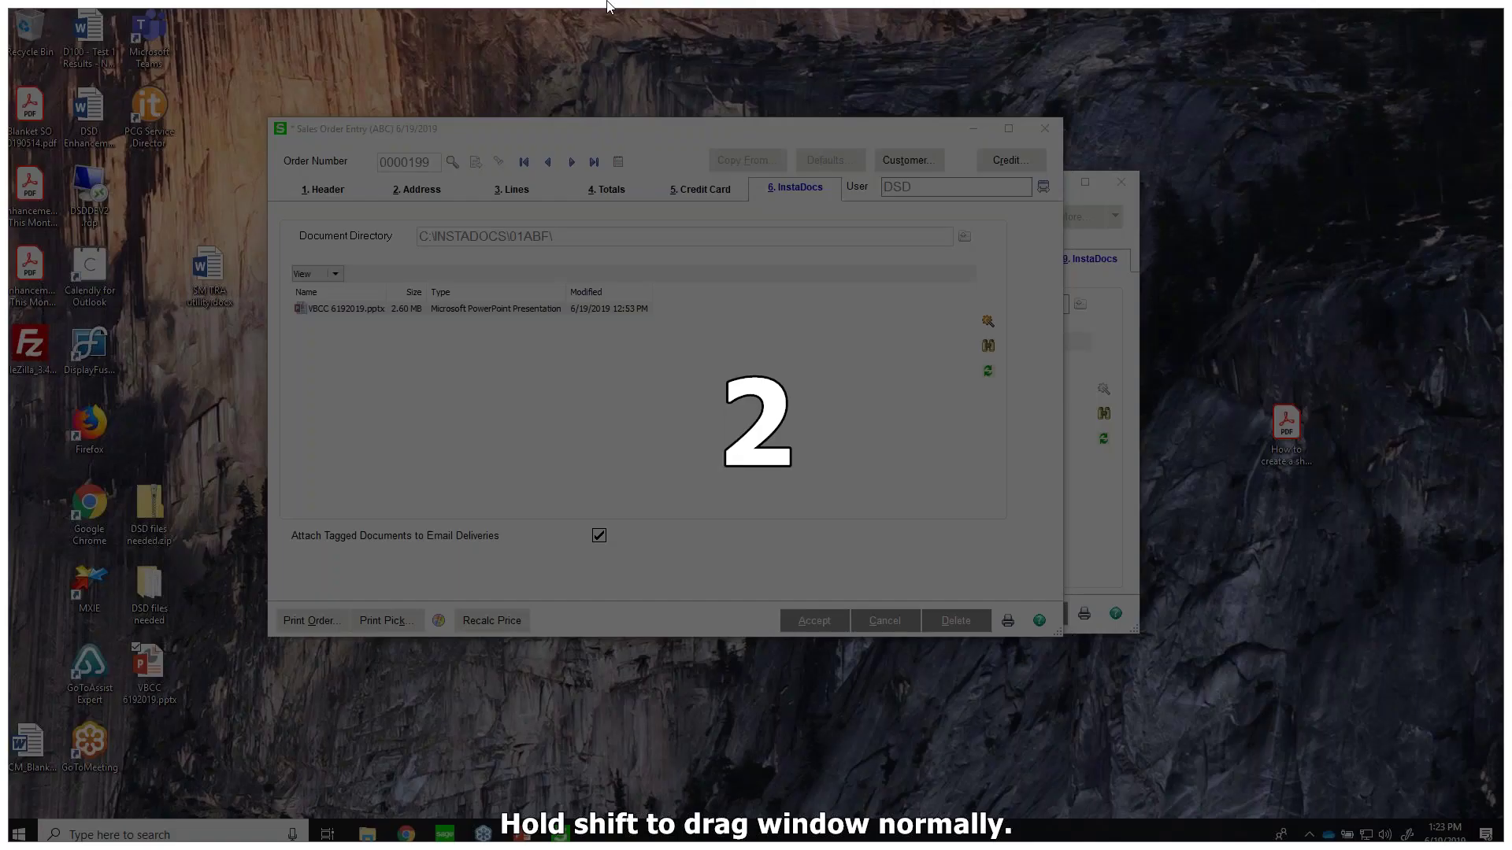
drag(607, 3, 664, 7)
drag(669, 10, 636, 43)
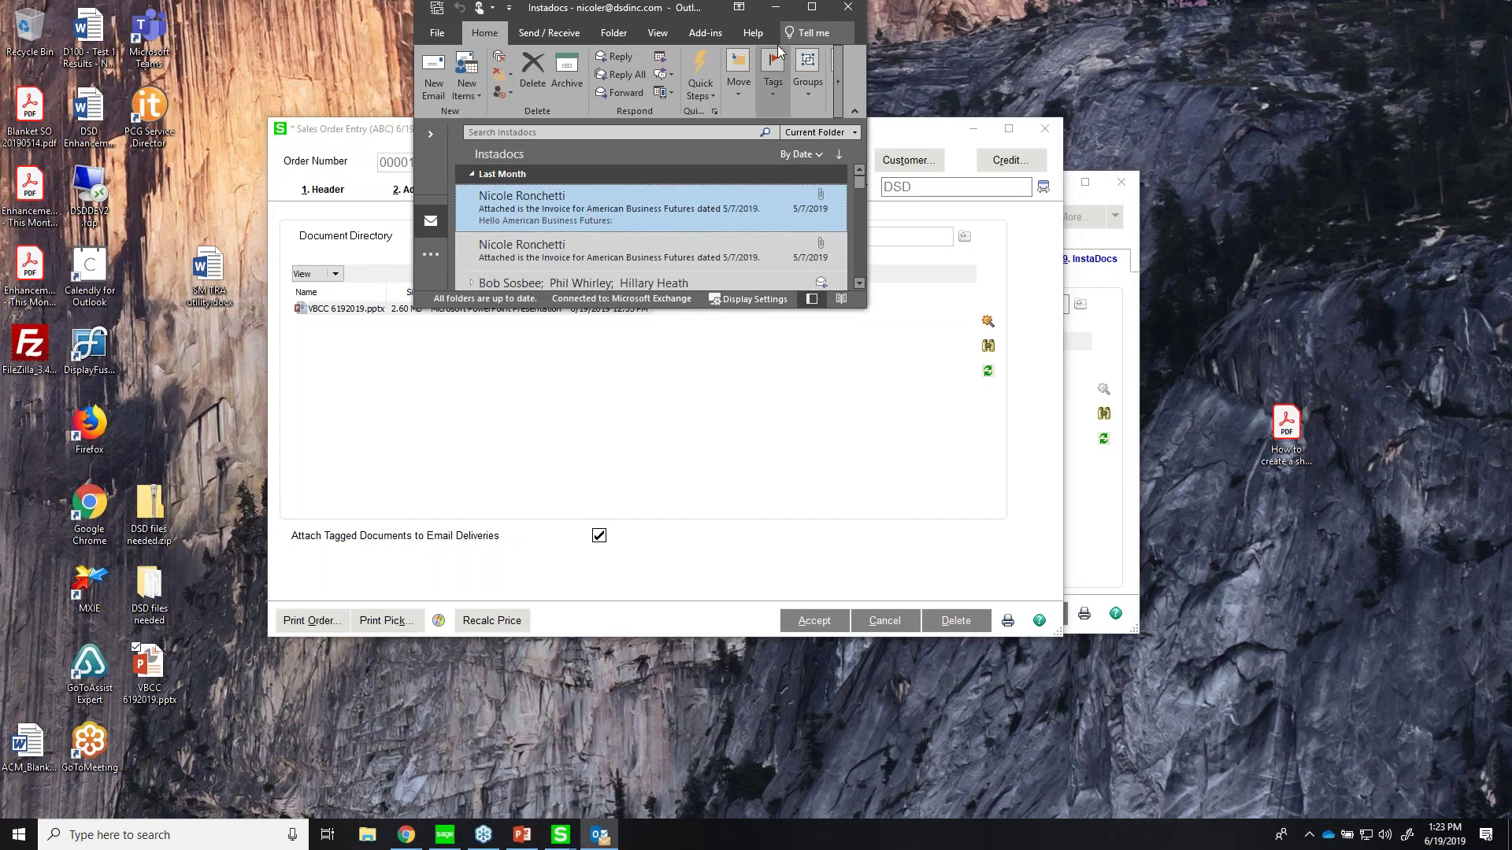
click(796, 20)
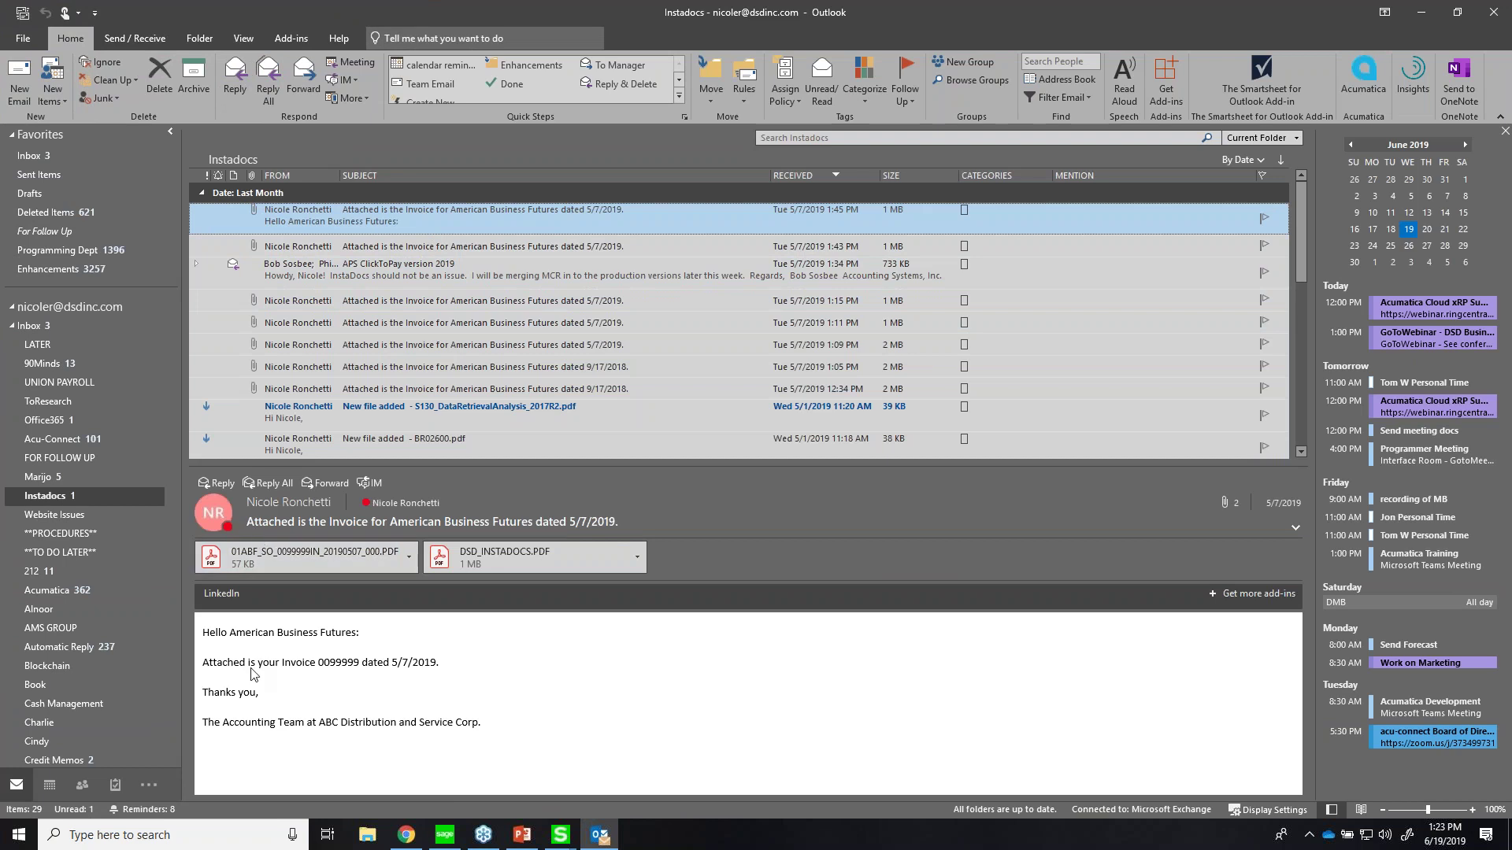
- View the DSD_INSTADOCS.PDF and invoice PDF attachments of the American Business Futures invoice e-mail, closing each after viewing
double_click(537, 560)
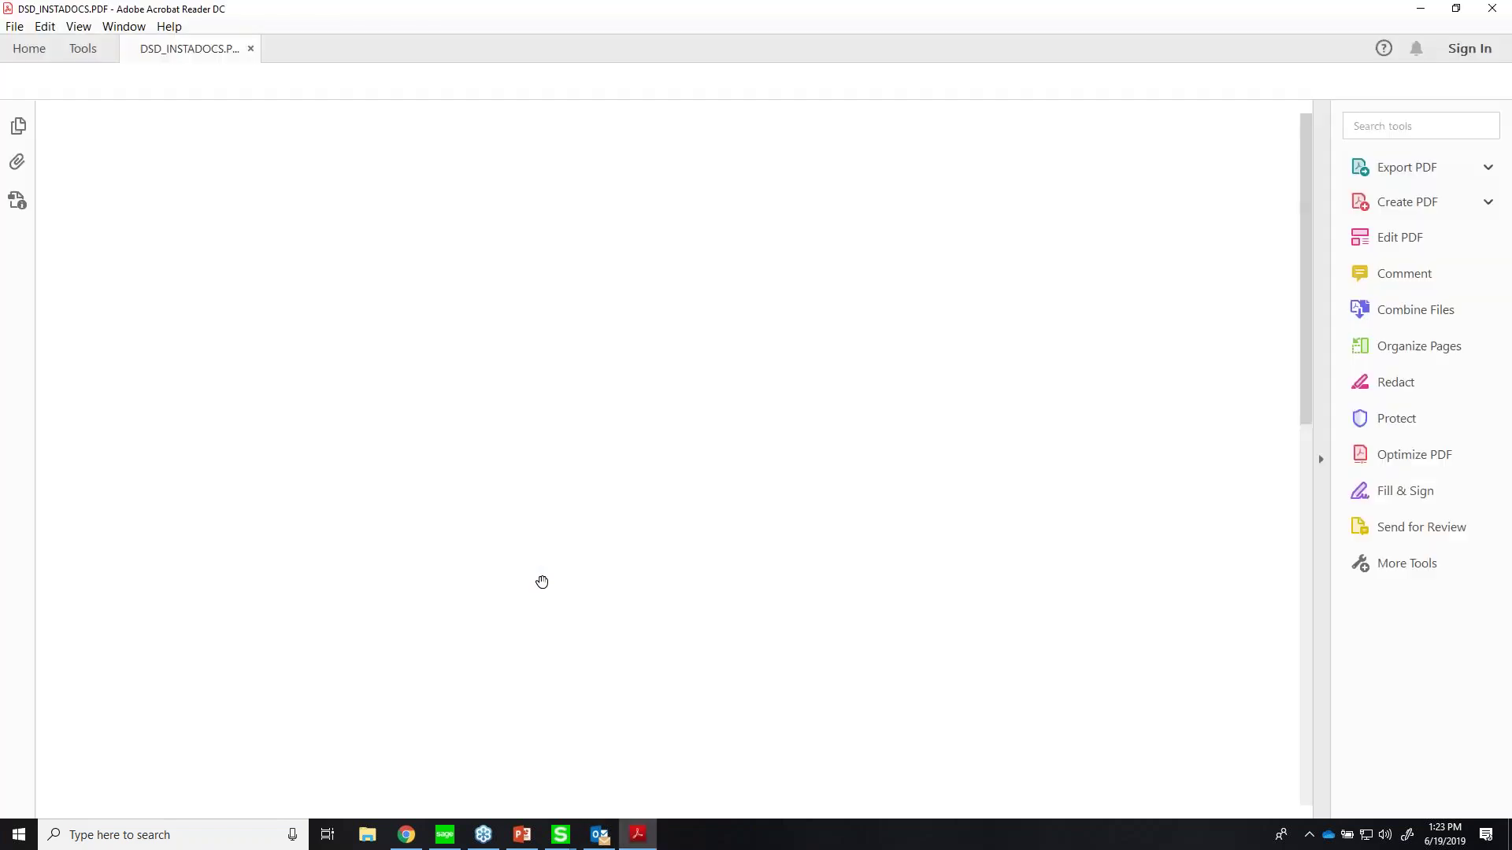
click(1492, 8)
double_click(340, 556)
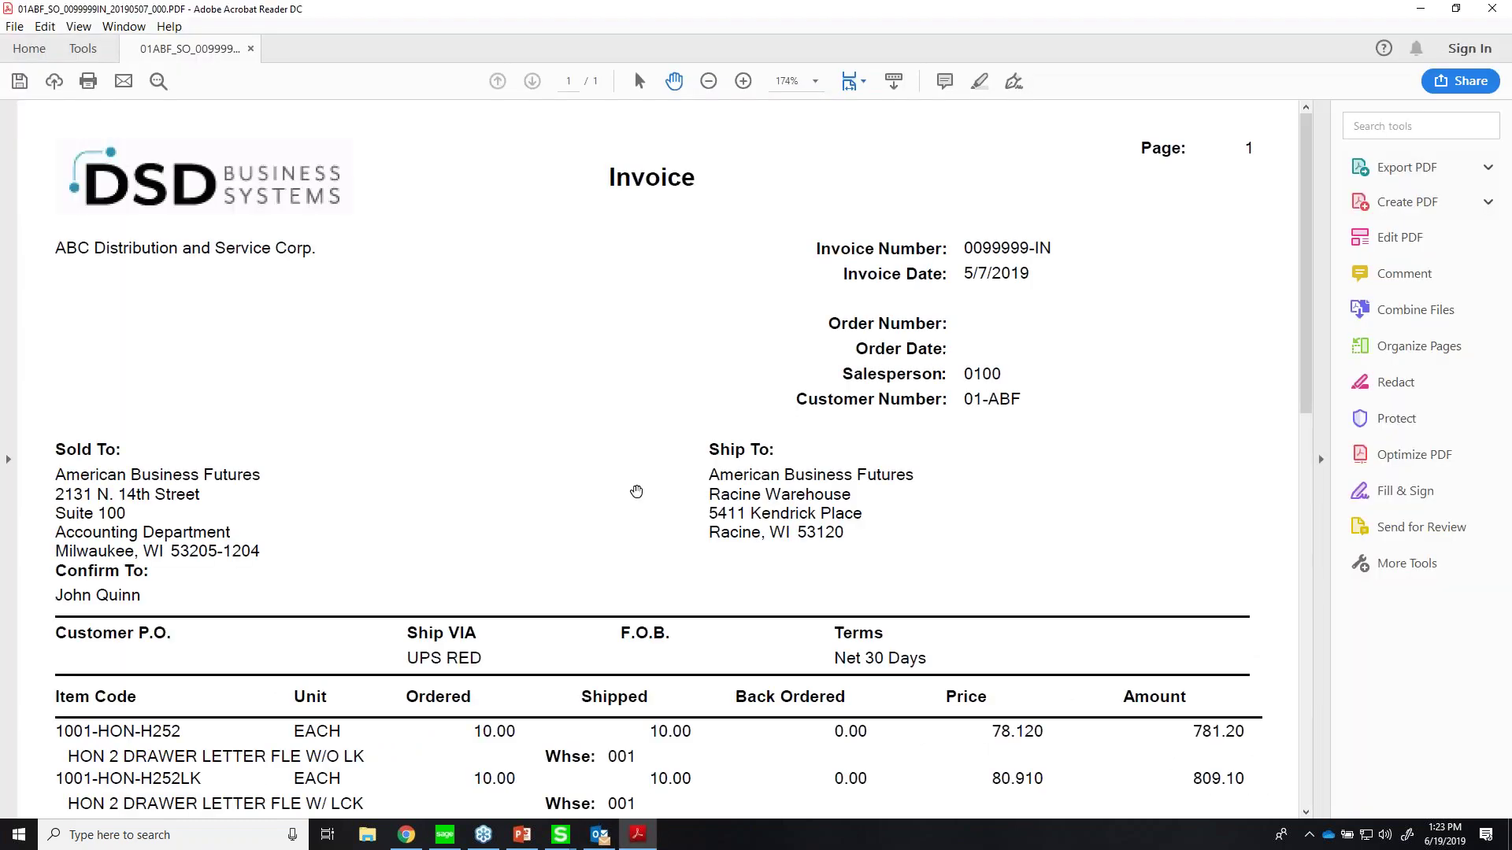
scroll(636, 491, down, 15)
click(1492, 7)
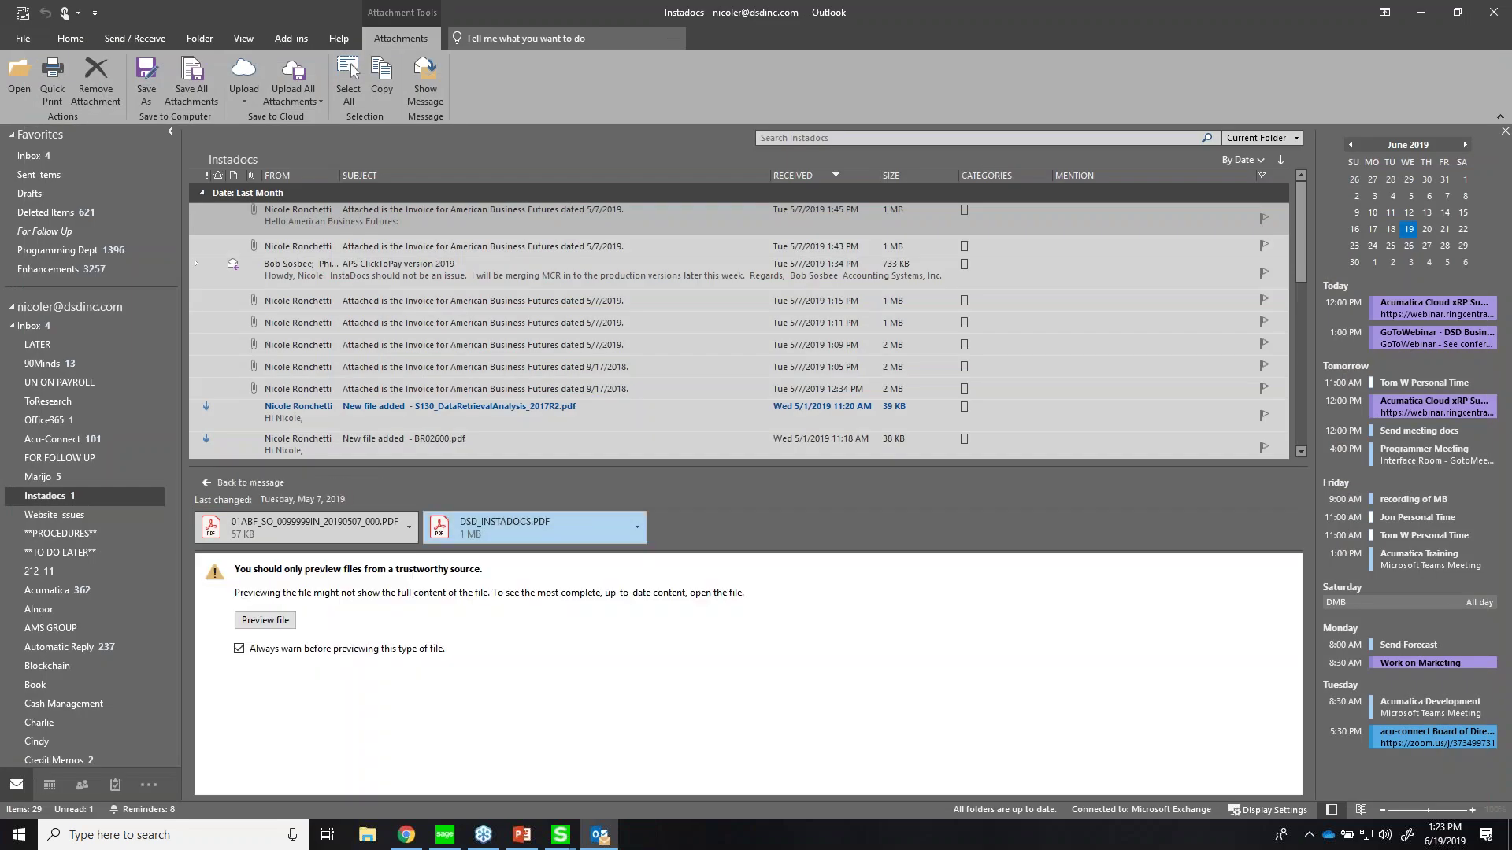
click(333, 540)
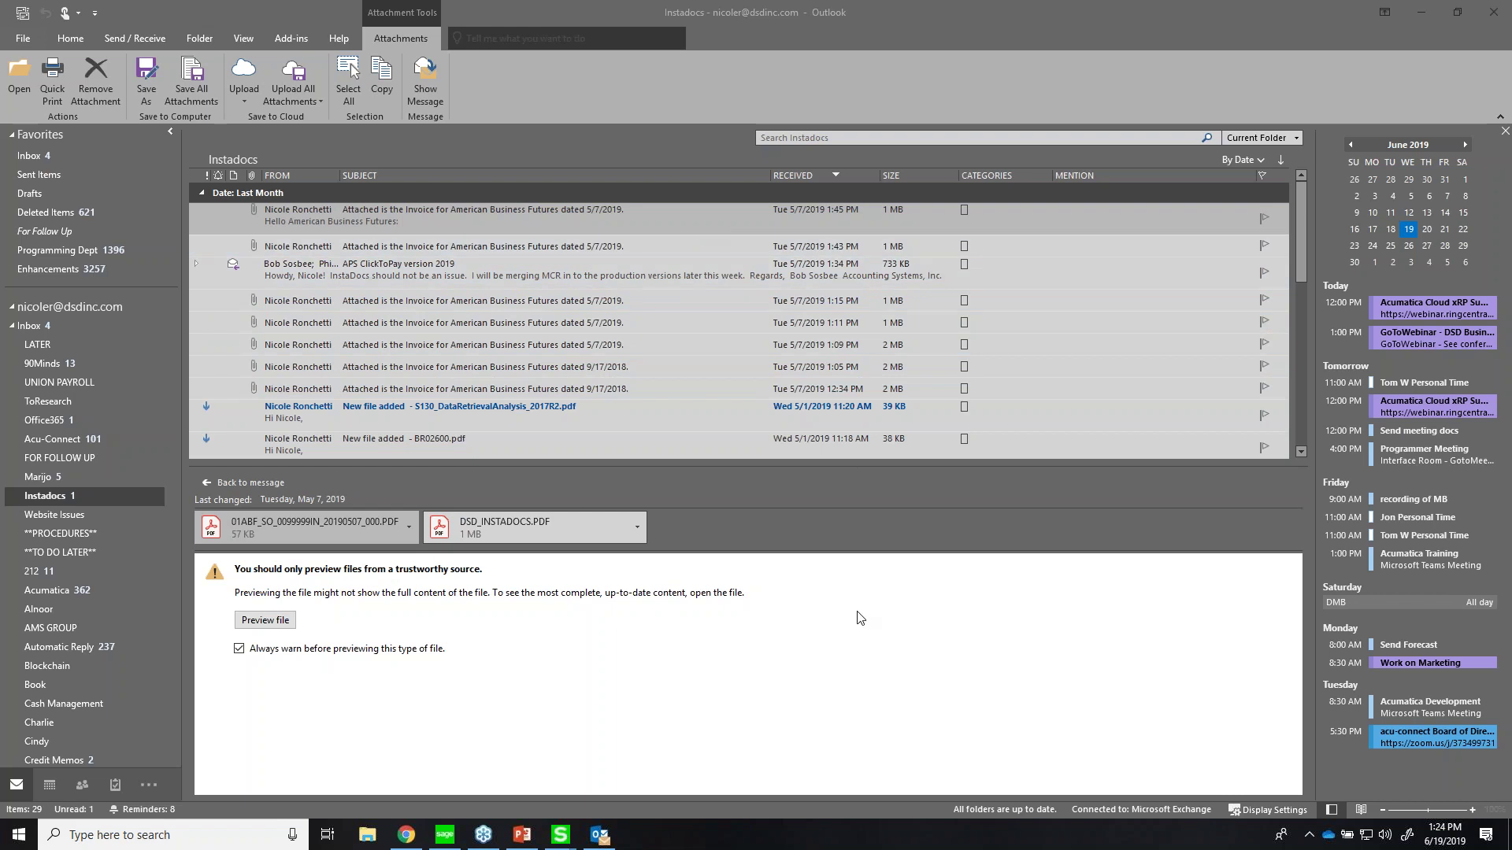
- Return to the Sage 100 sales order window and close it, saving the changes
click(596, 841)
mouse_move(561, 836)
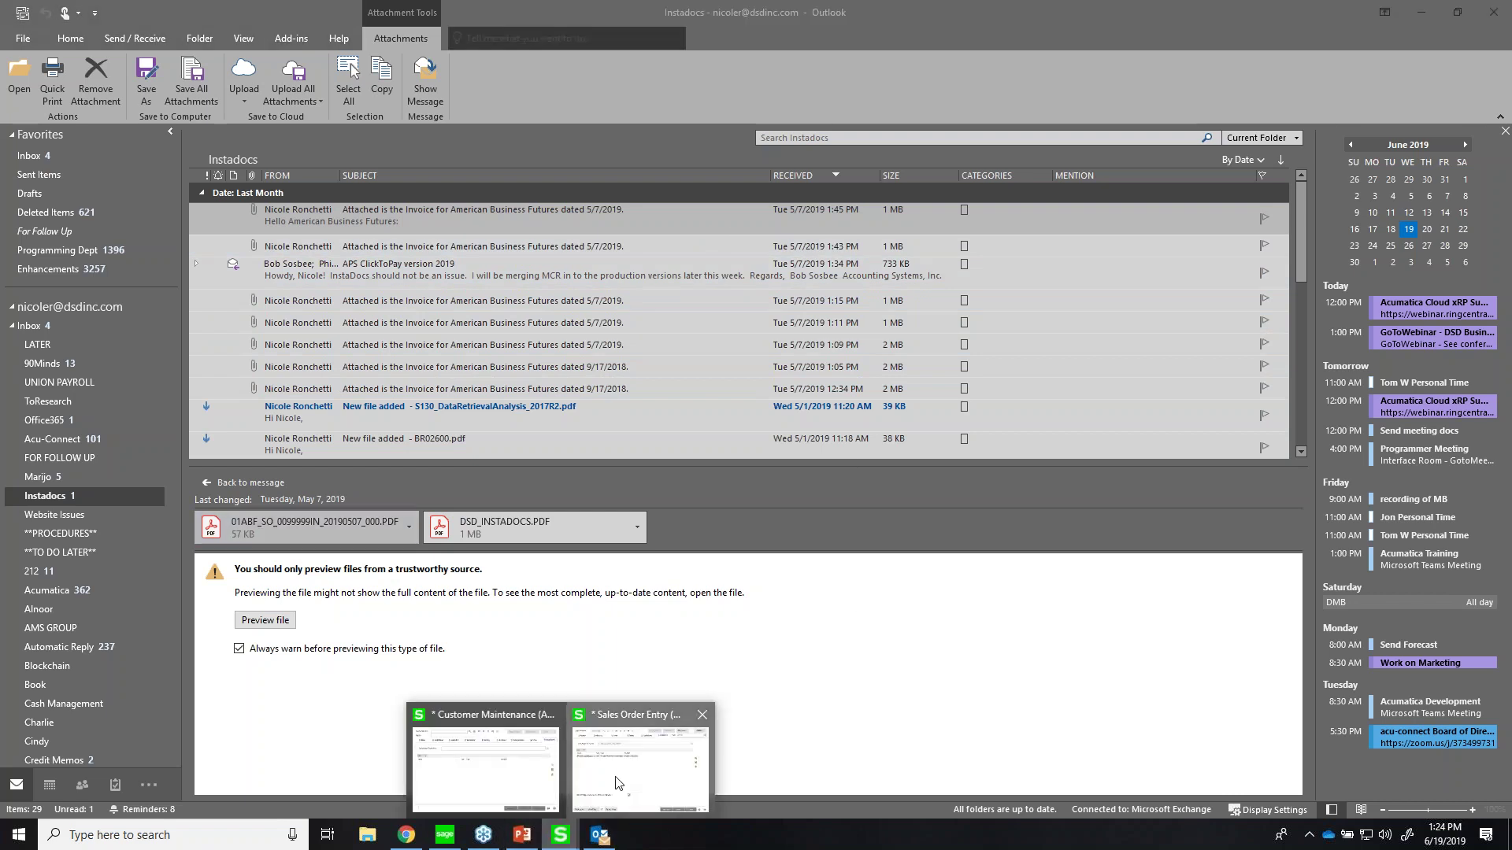
click(618, 781)
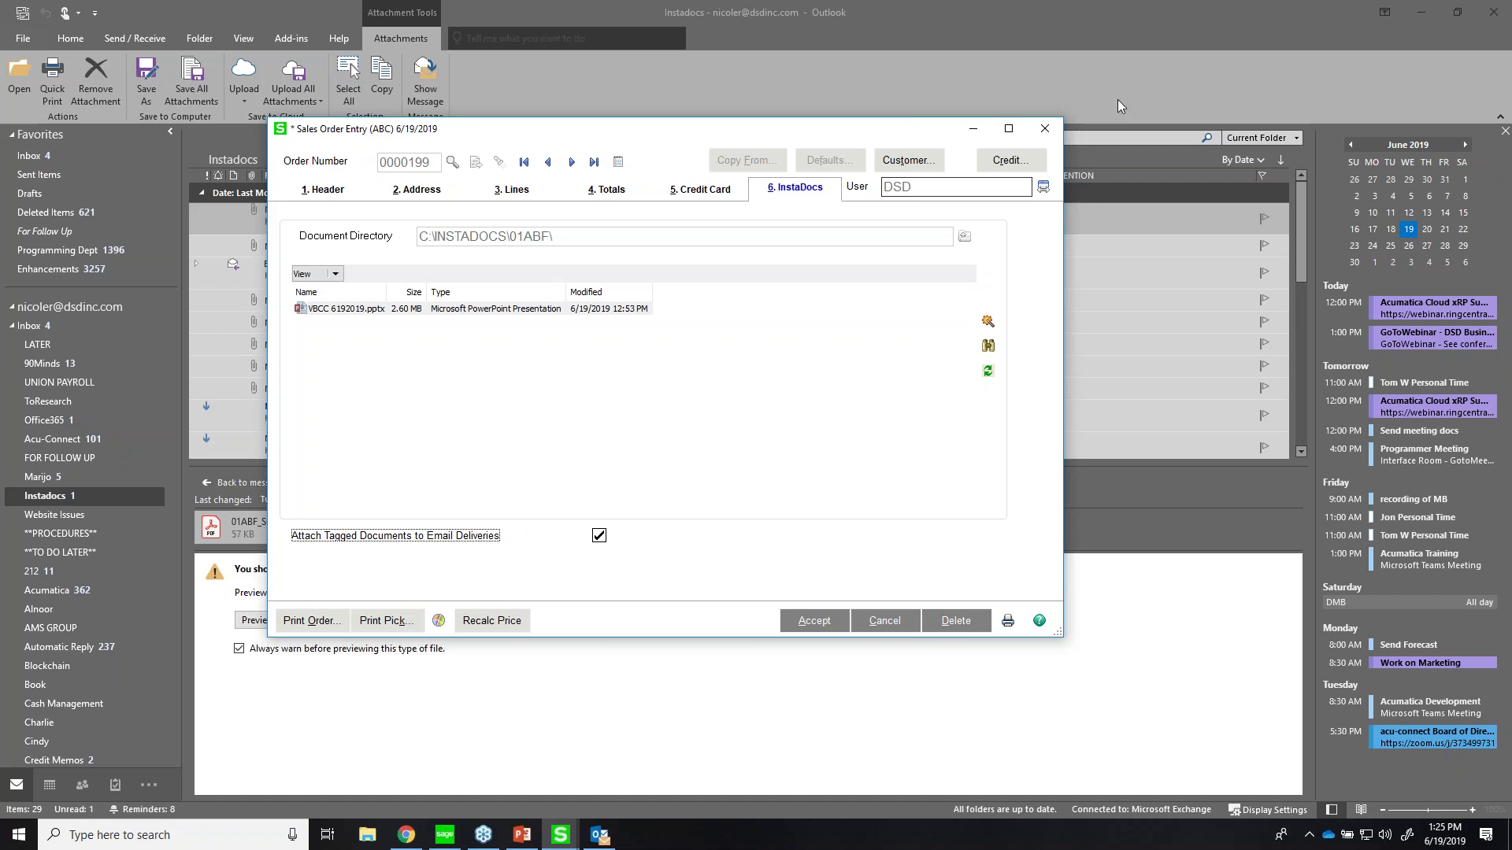
click(1044, 129)
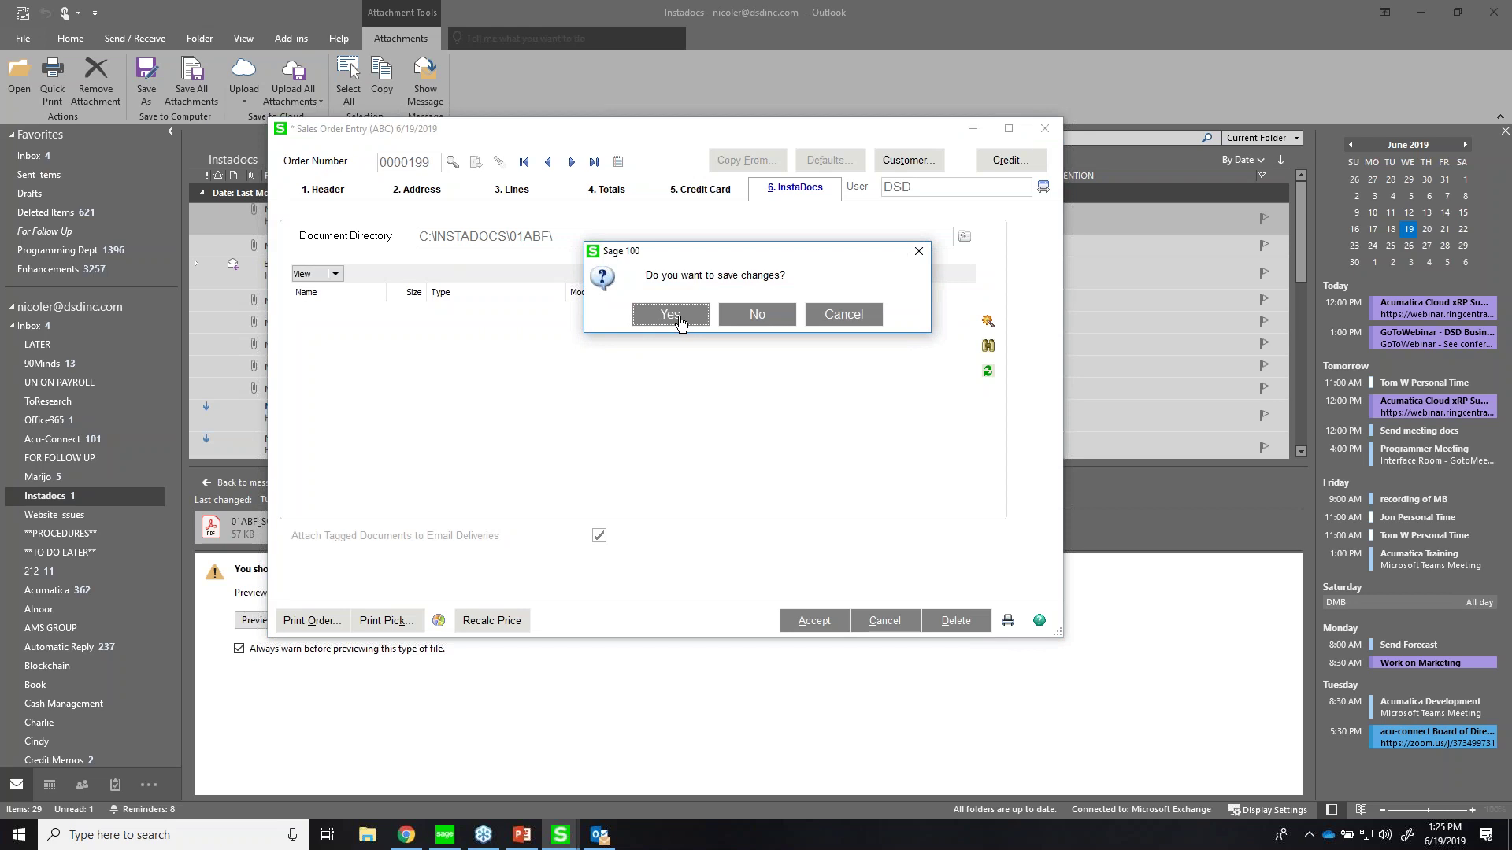
click(676, 321)
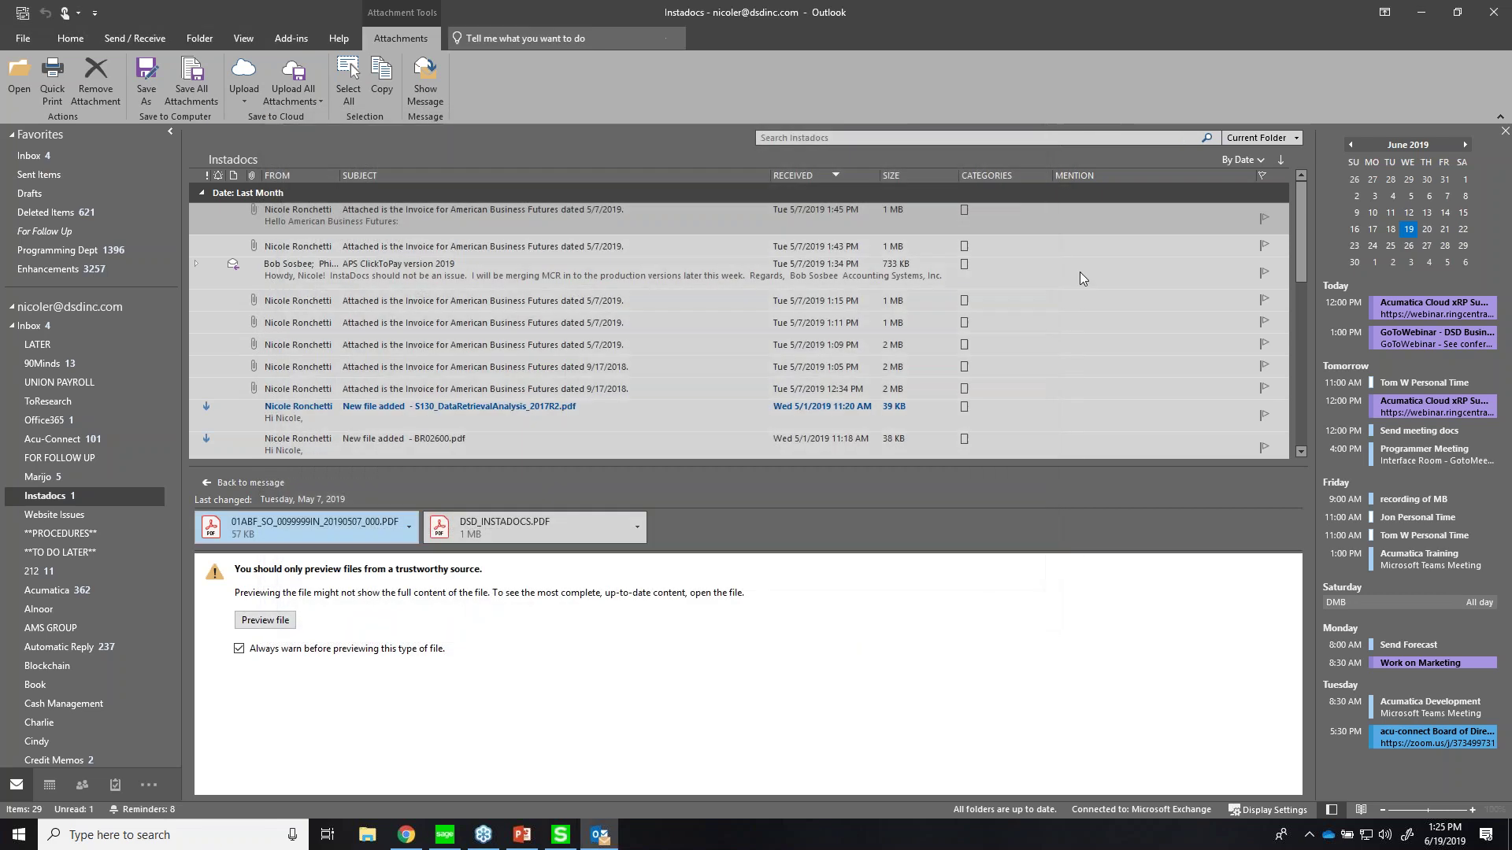
- Minimize Outlook and load the American Business Futures record in Customer Maintenance
click(1420, 12)
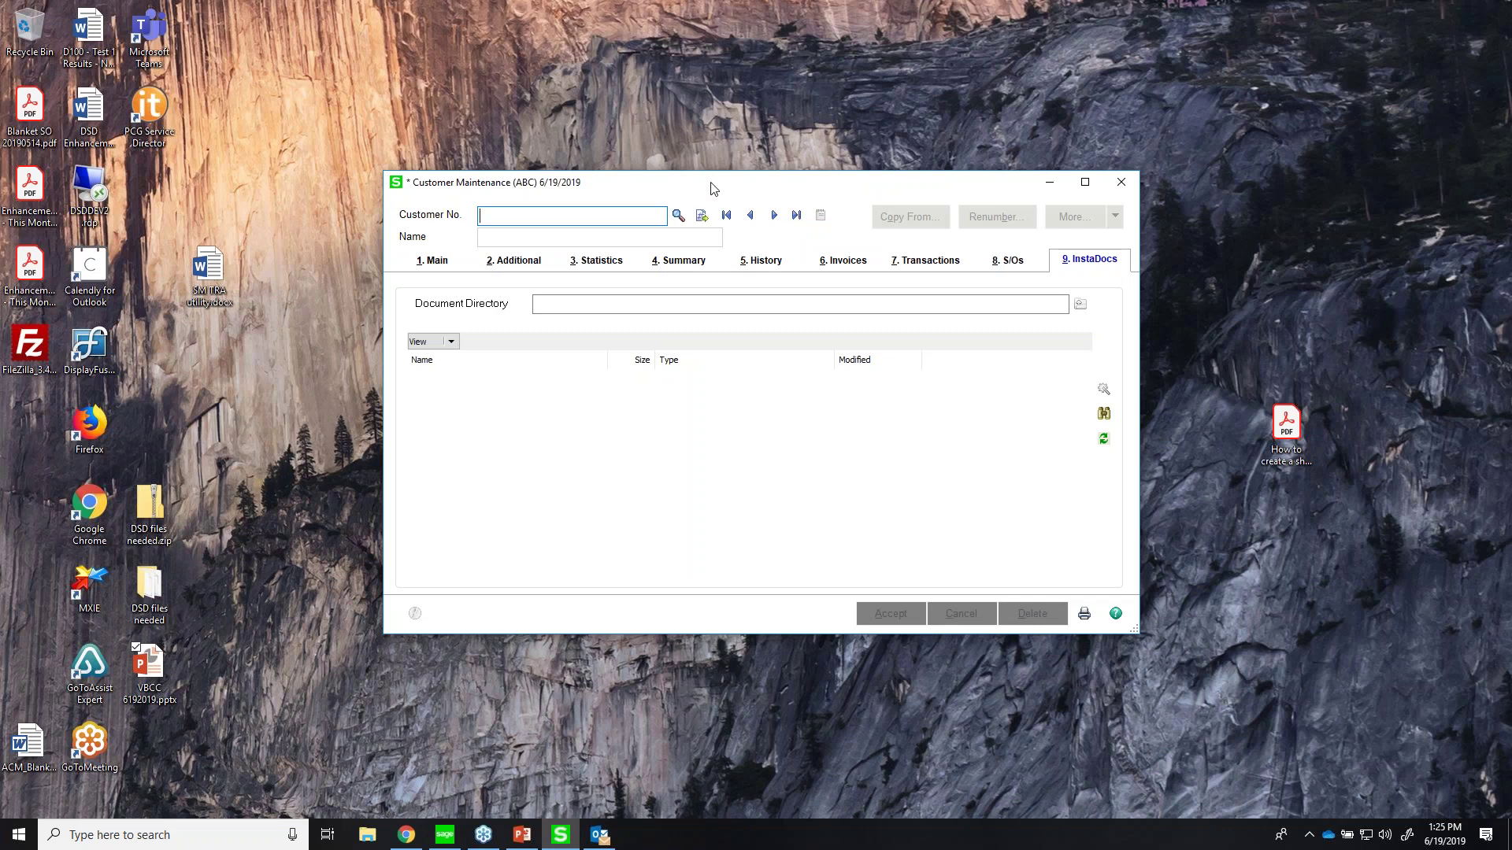
click(750, 218)
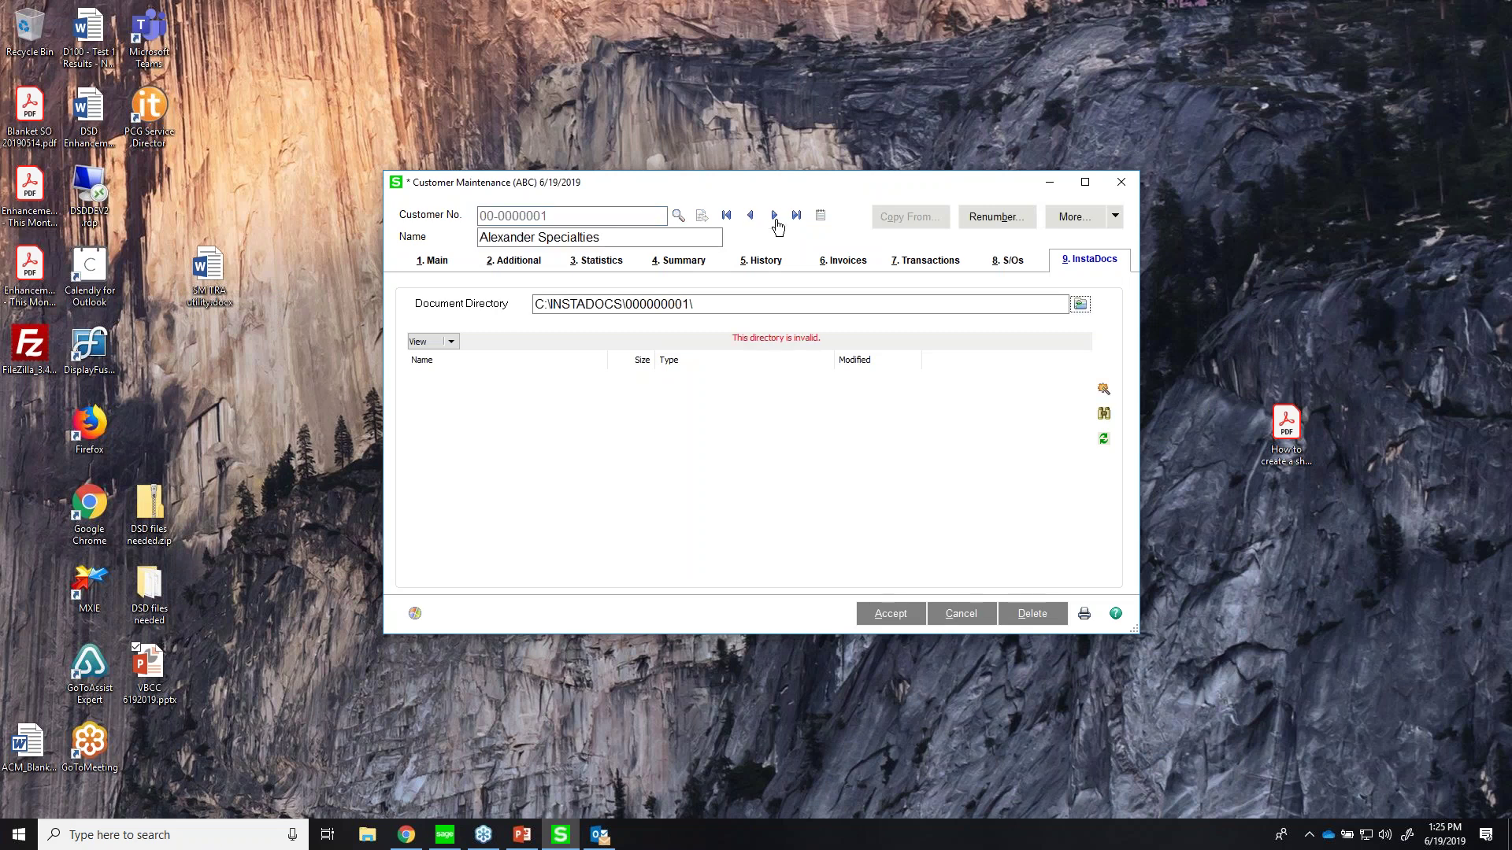
click(774, 218)
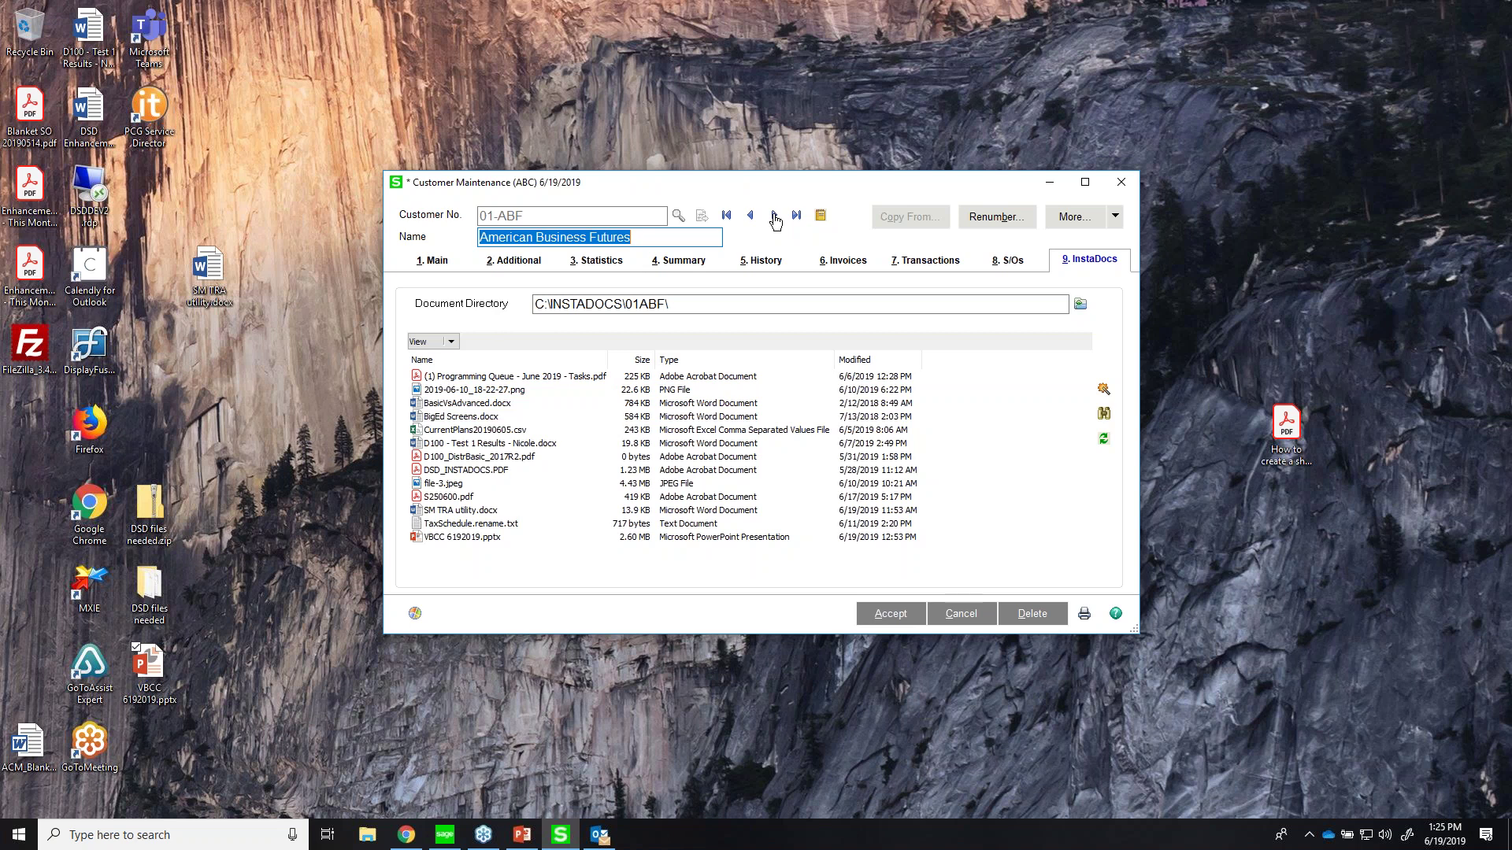
- Move the DSD Enhancement Word document beside the customer window on the desktop, and bring up the Sage 100 main window behind the customer record
click(98, 134)
drag(98, 134, 313, 173)
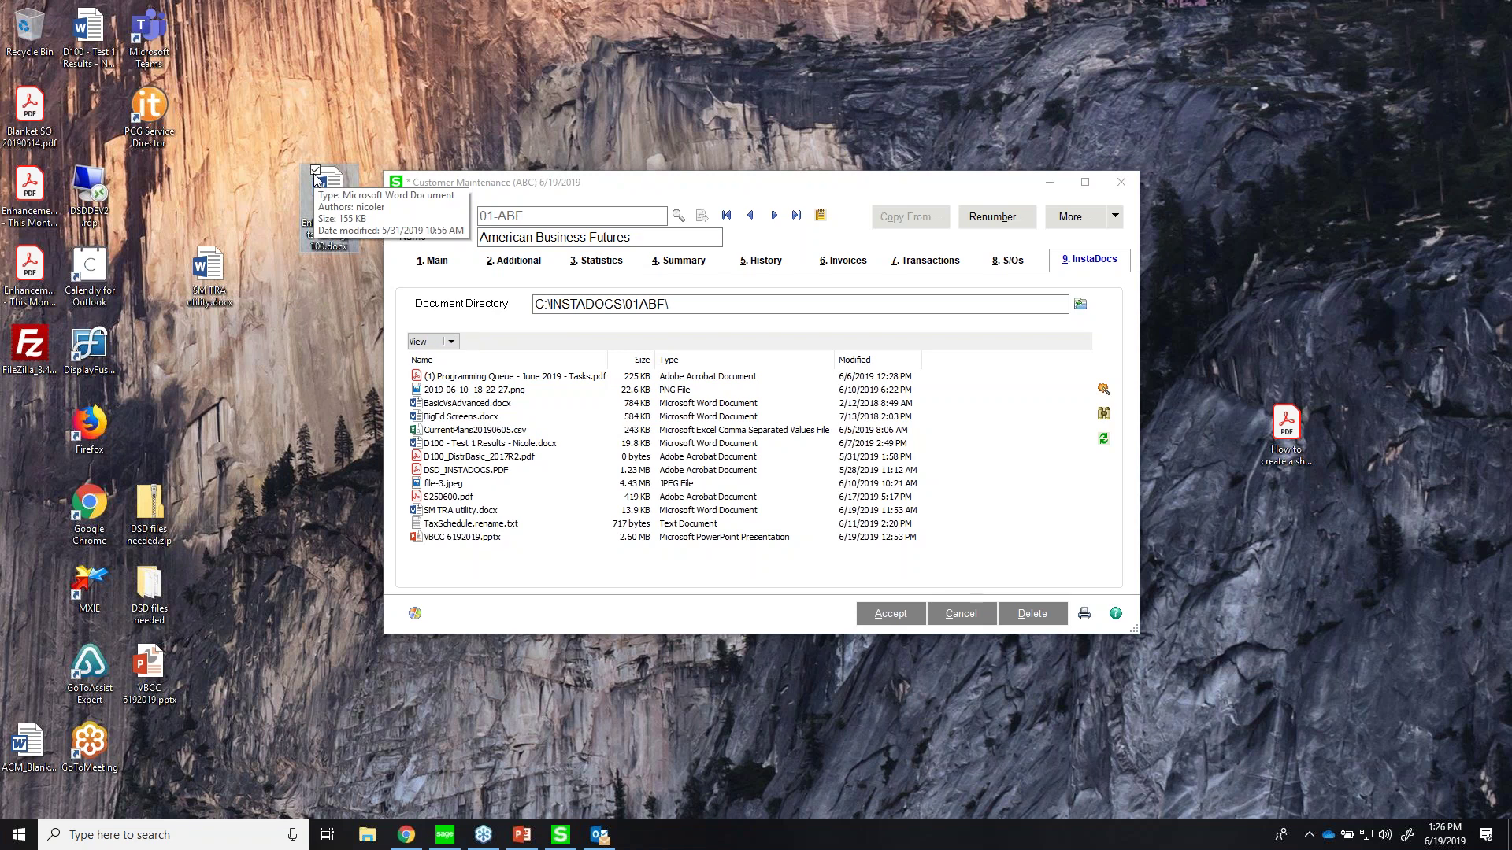
click(561, 836)
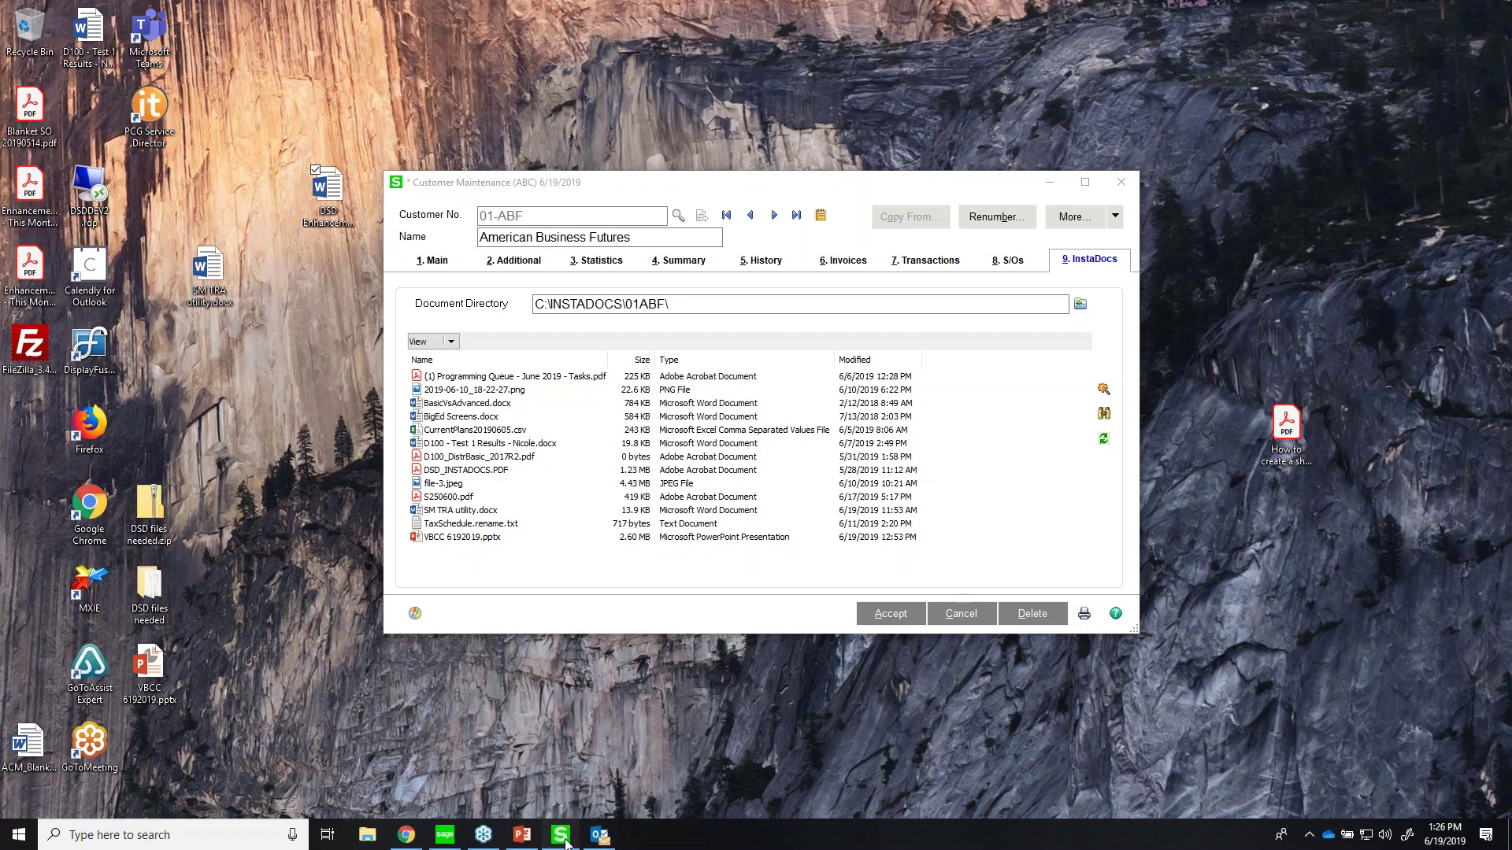
click(461, 838)
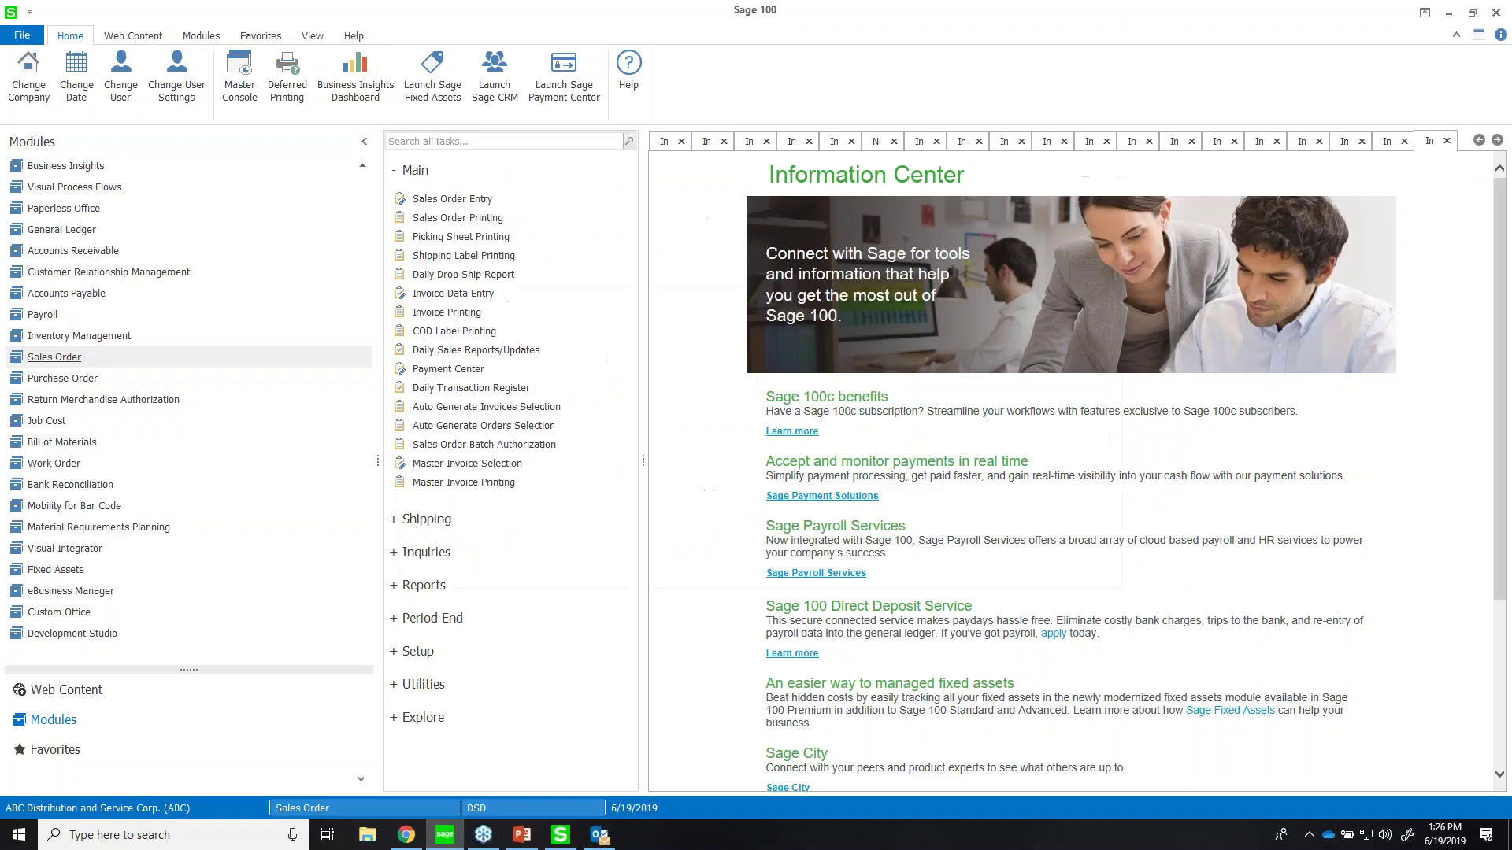
click(587, 840)
click(444, 836)
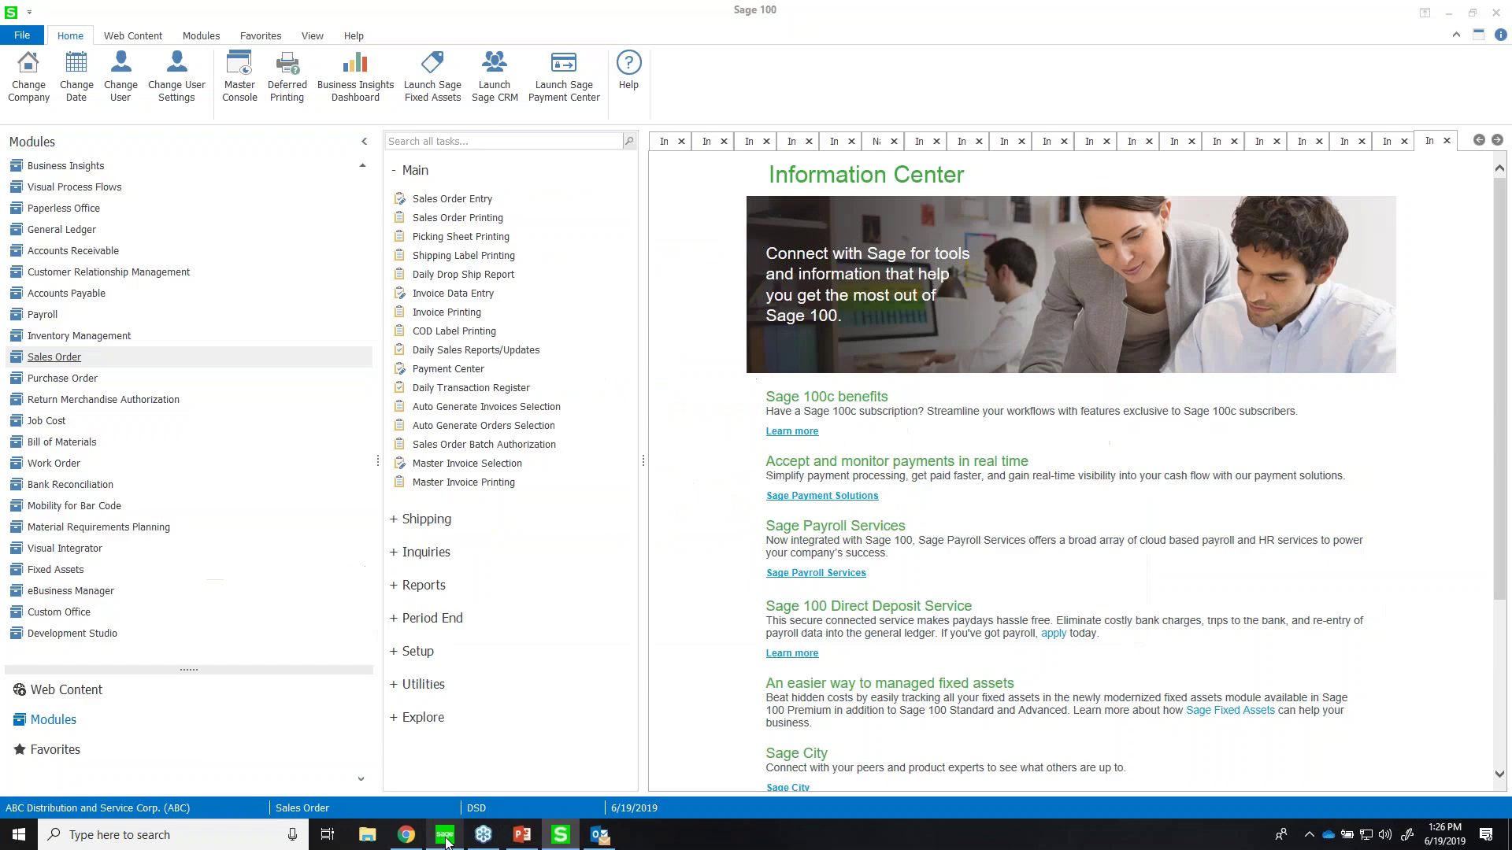
click(561, 836)
- Tag (1) Programming Queue - June 2019 - Tasks.pdf in the customer's InstaDocs with PRICE SHEET and accept the tag entry
click(470, 377)
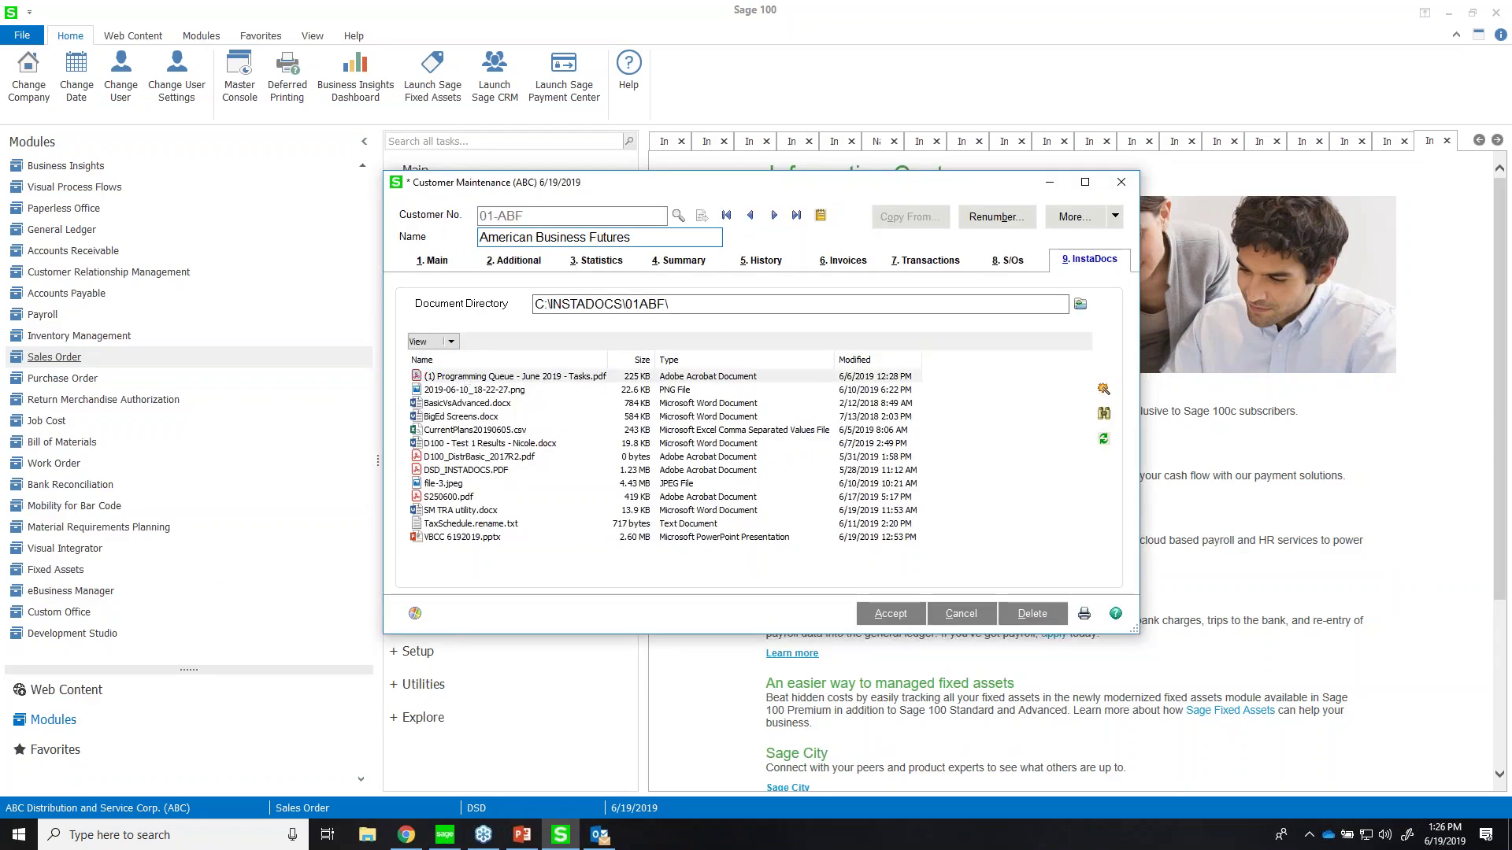
click(1103, 391)
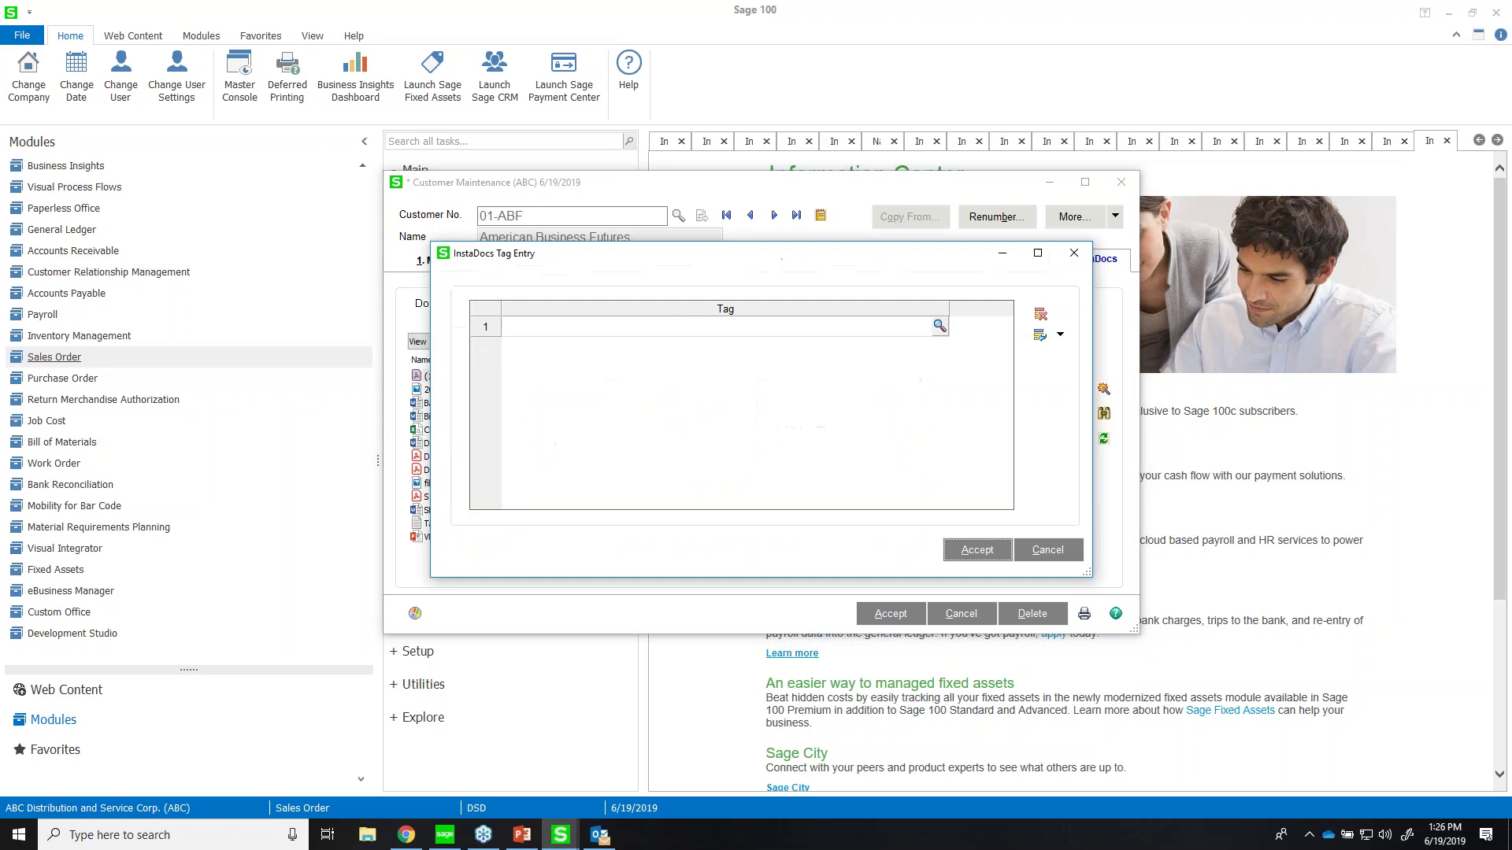
drag(783, 260, 1072, 226)
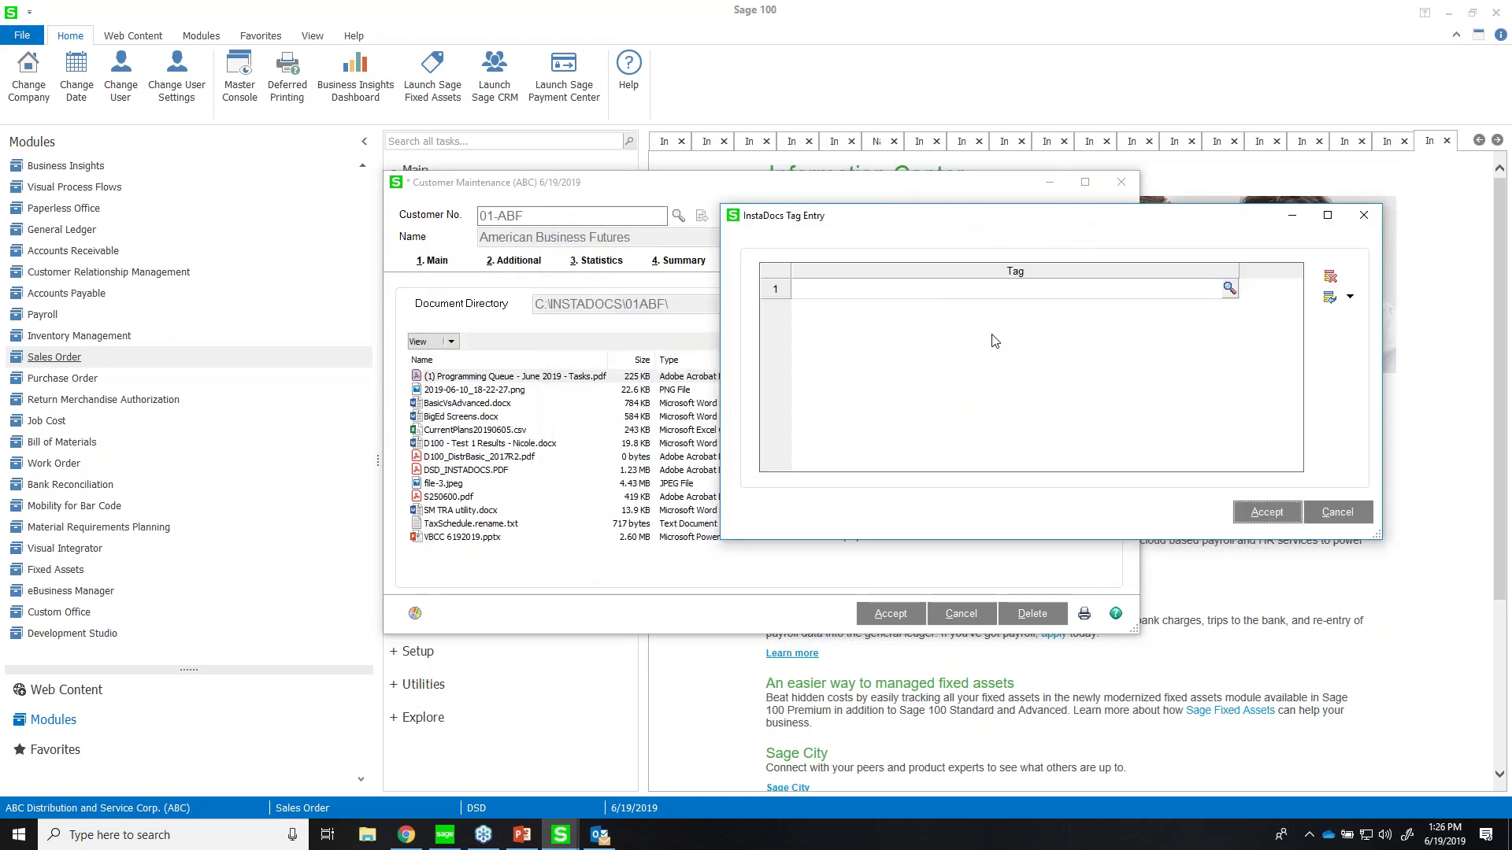
click(932, 291)
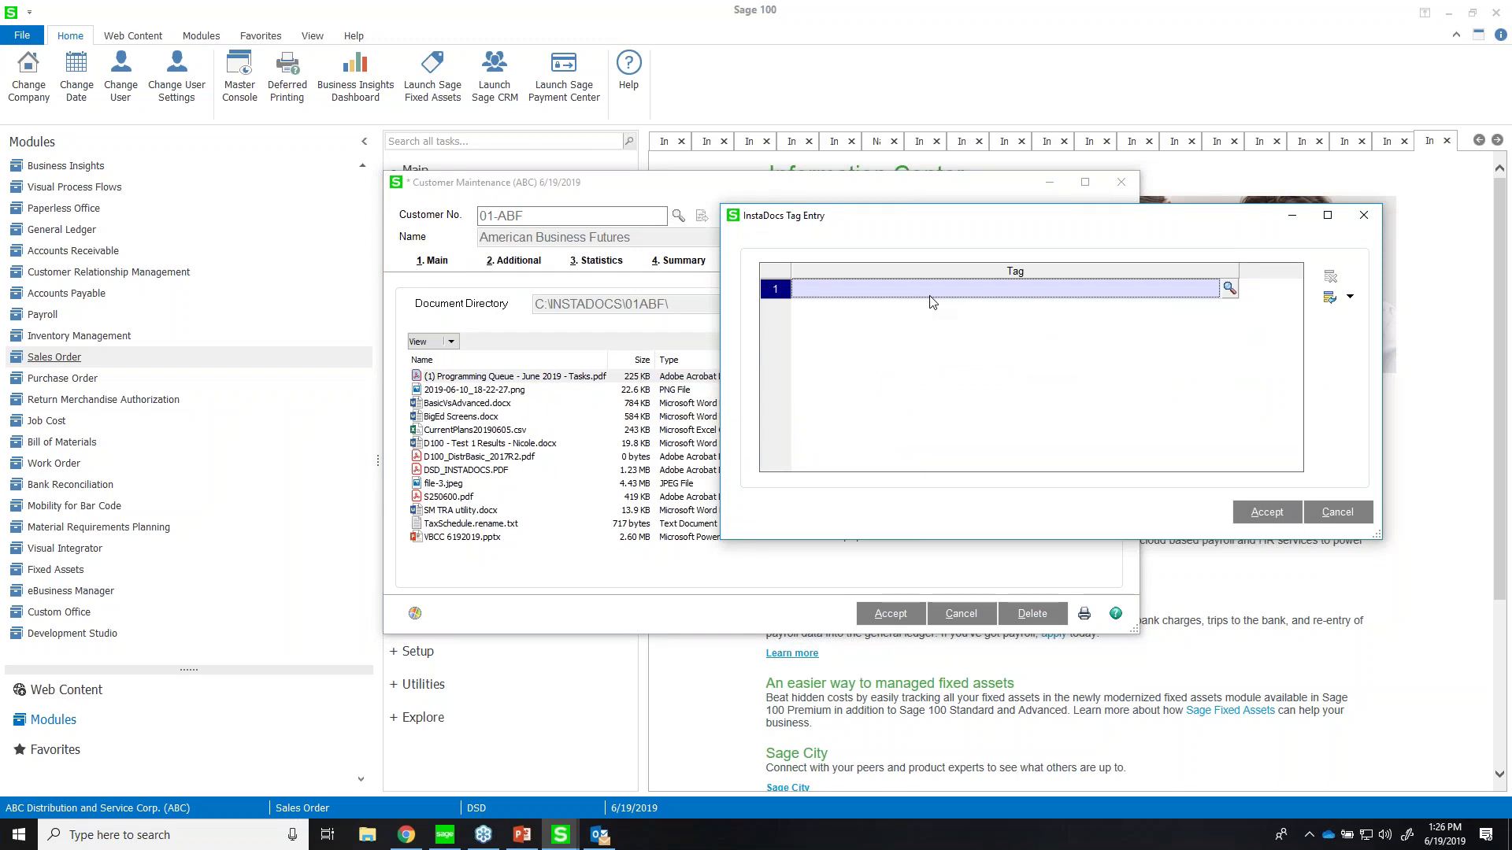
text(PR)
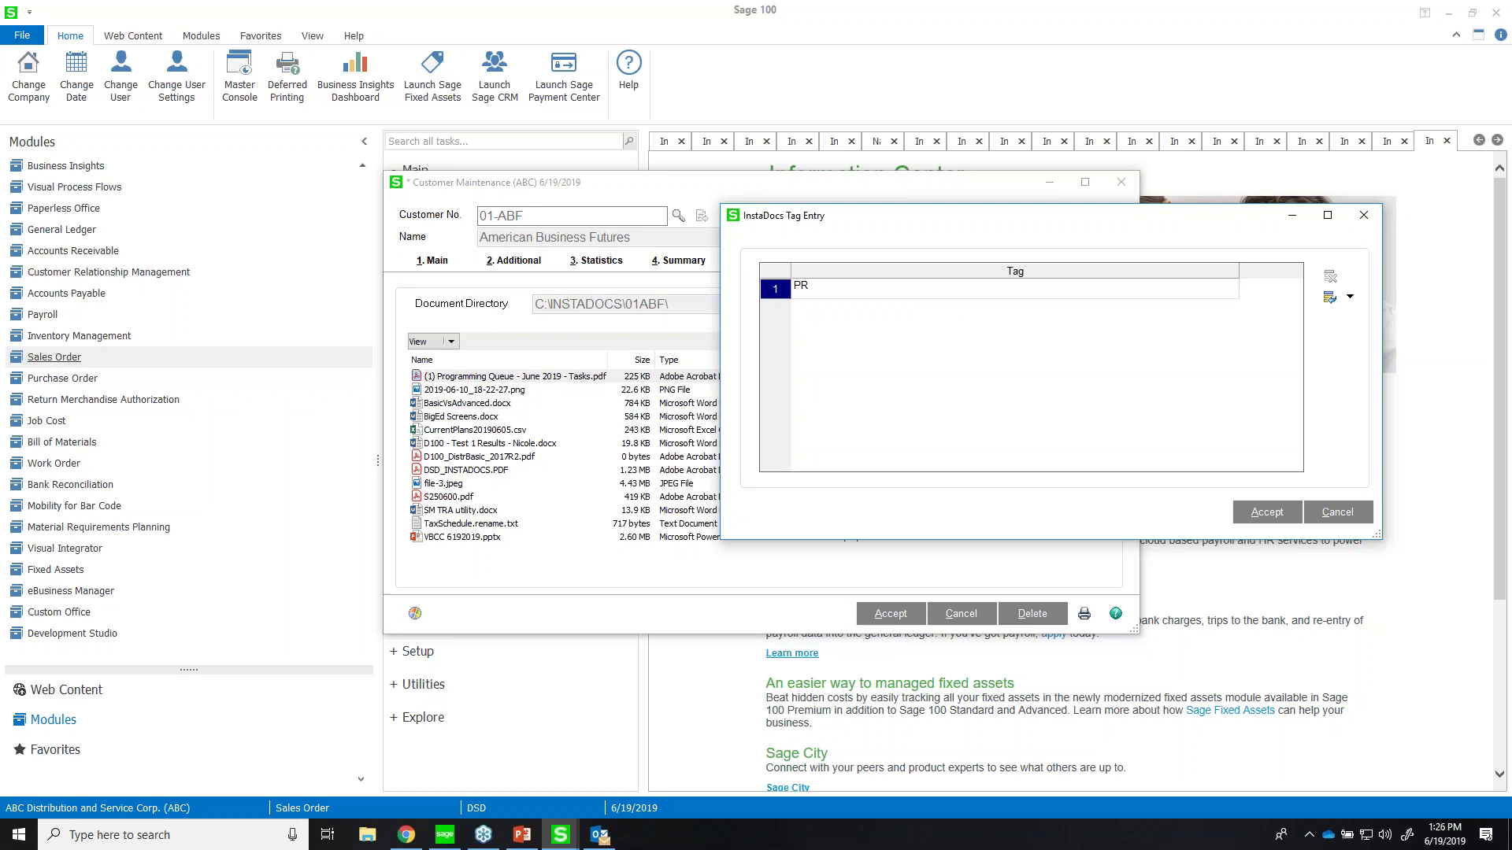
text(ICE SHEET)
key(Return)
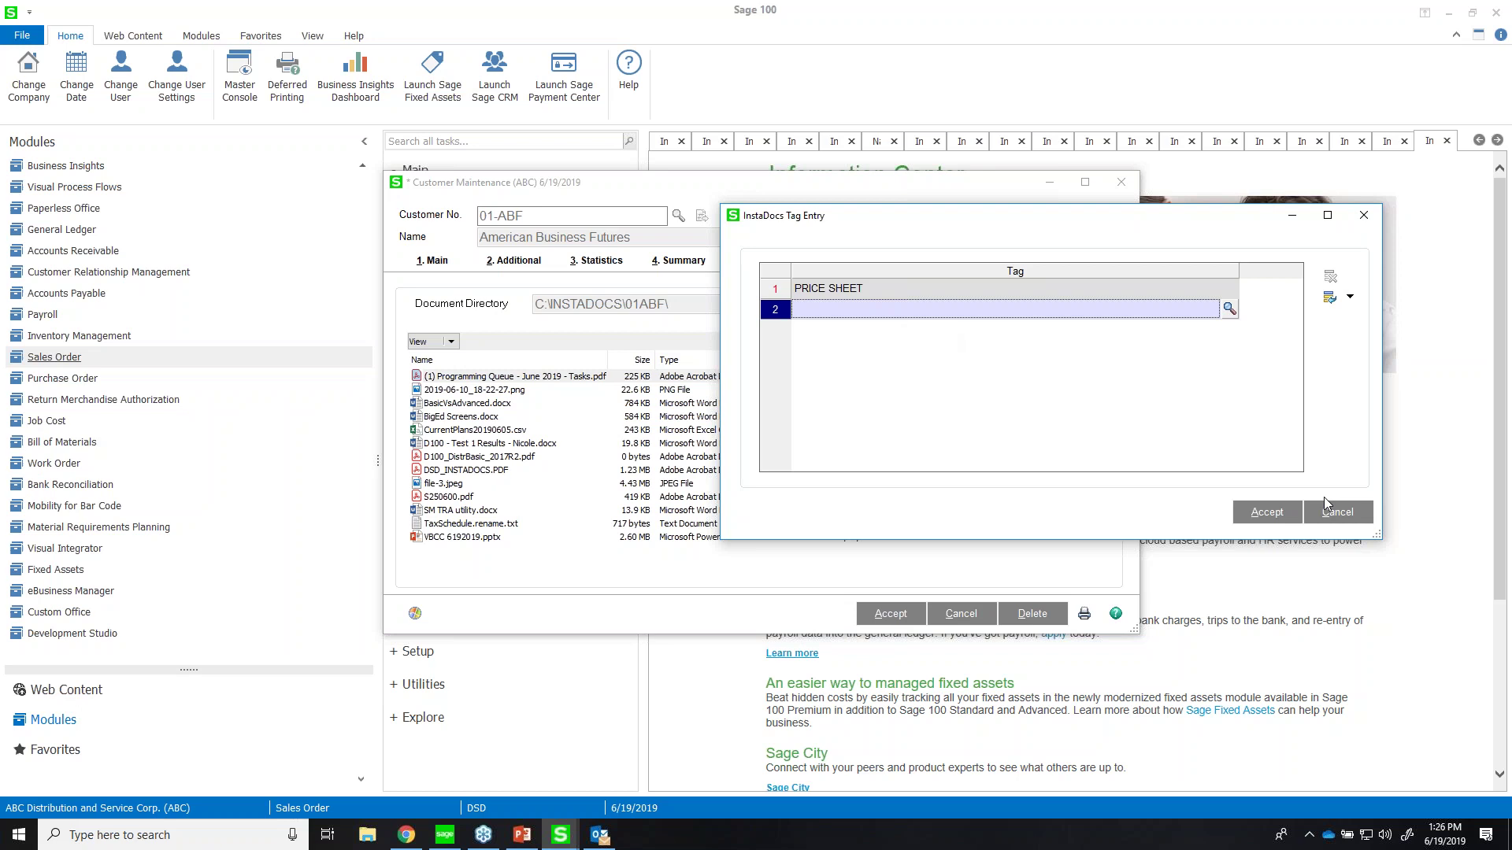
click(1296, 513)
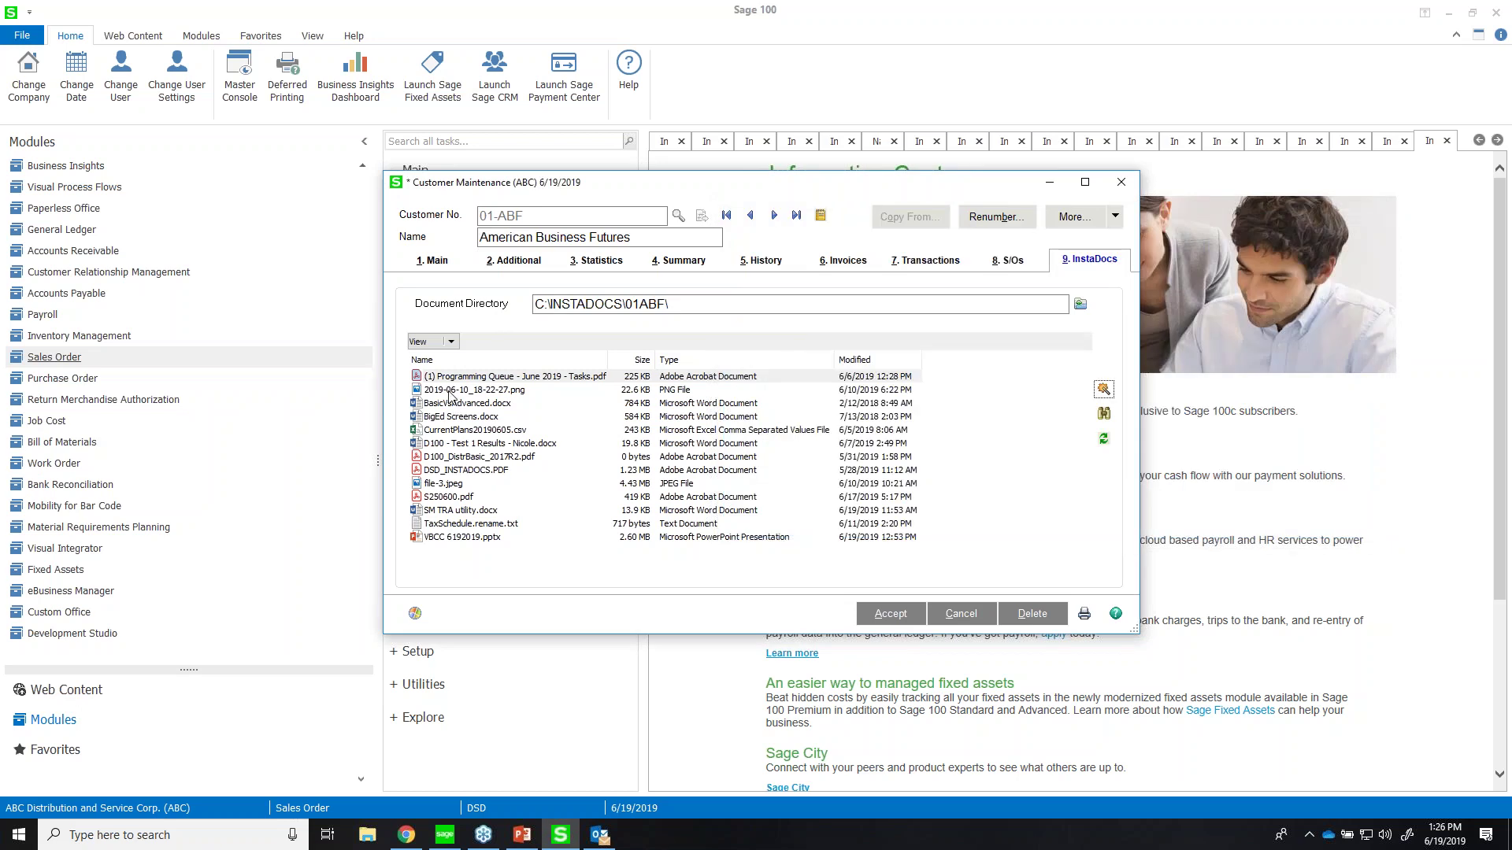
- View the existing tags of VBCC 6192019.pptx in the customer's InstaDocs and close the tag entry
click(452, 391)
click(451, 539)
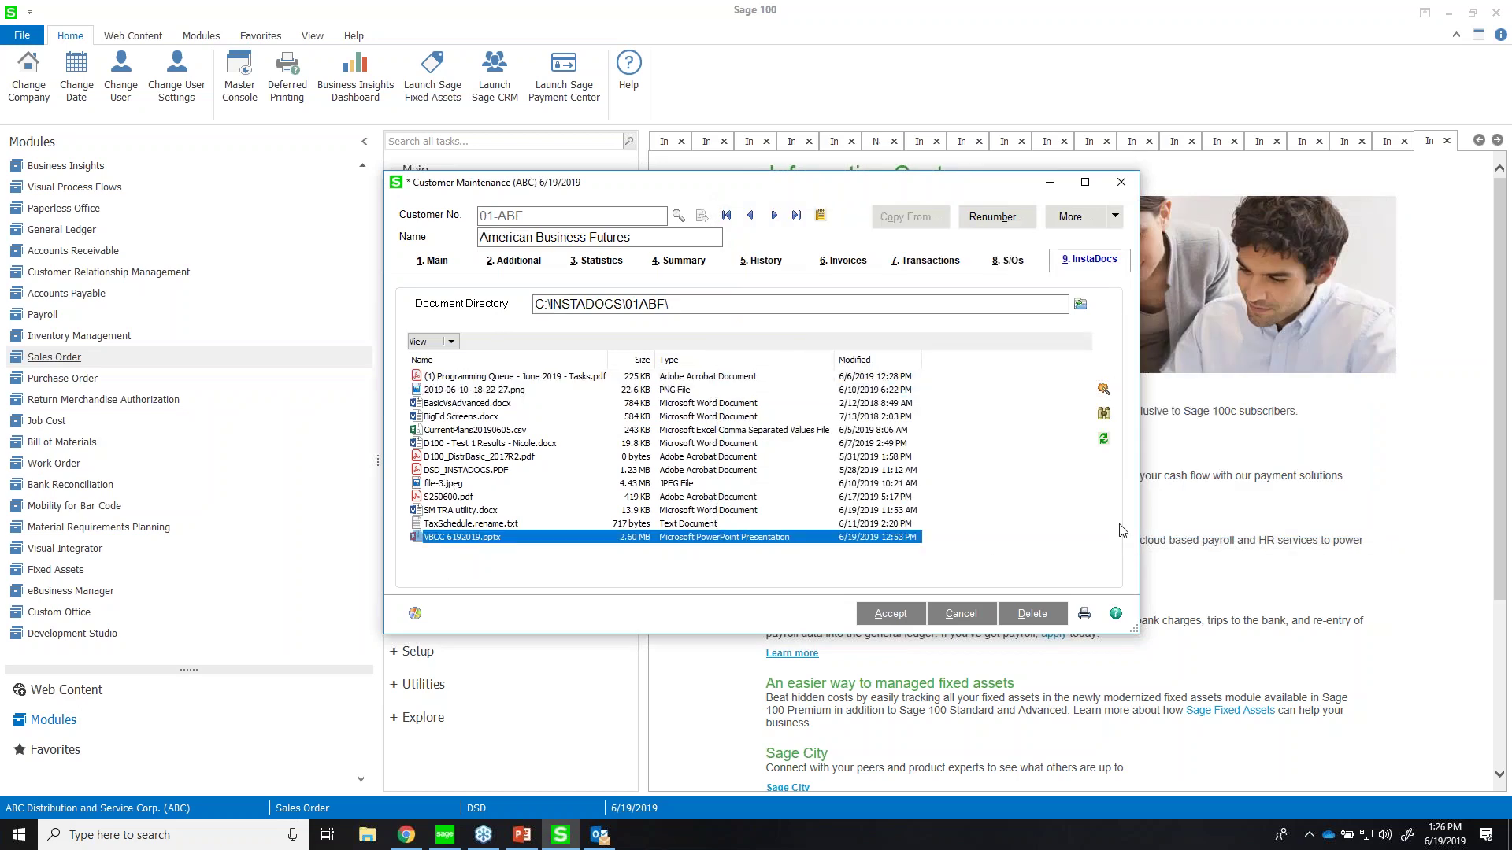
click(1103, 389)
click(836, 288)
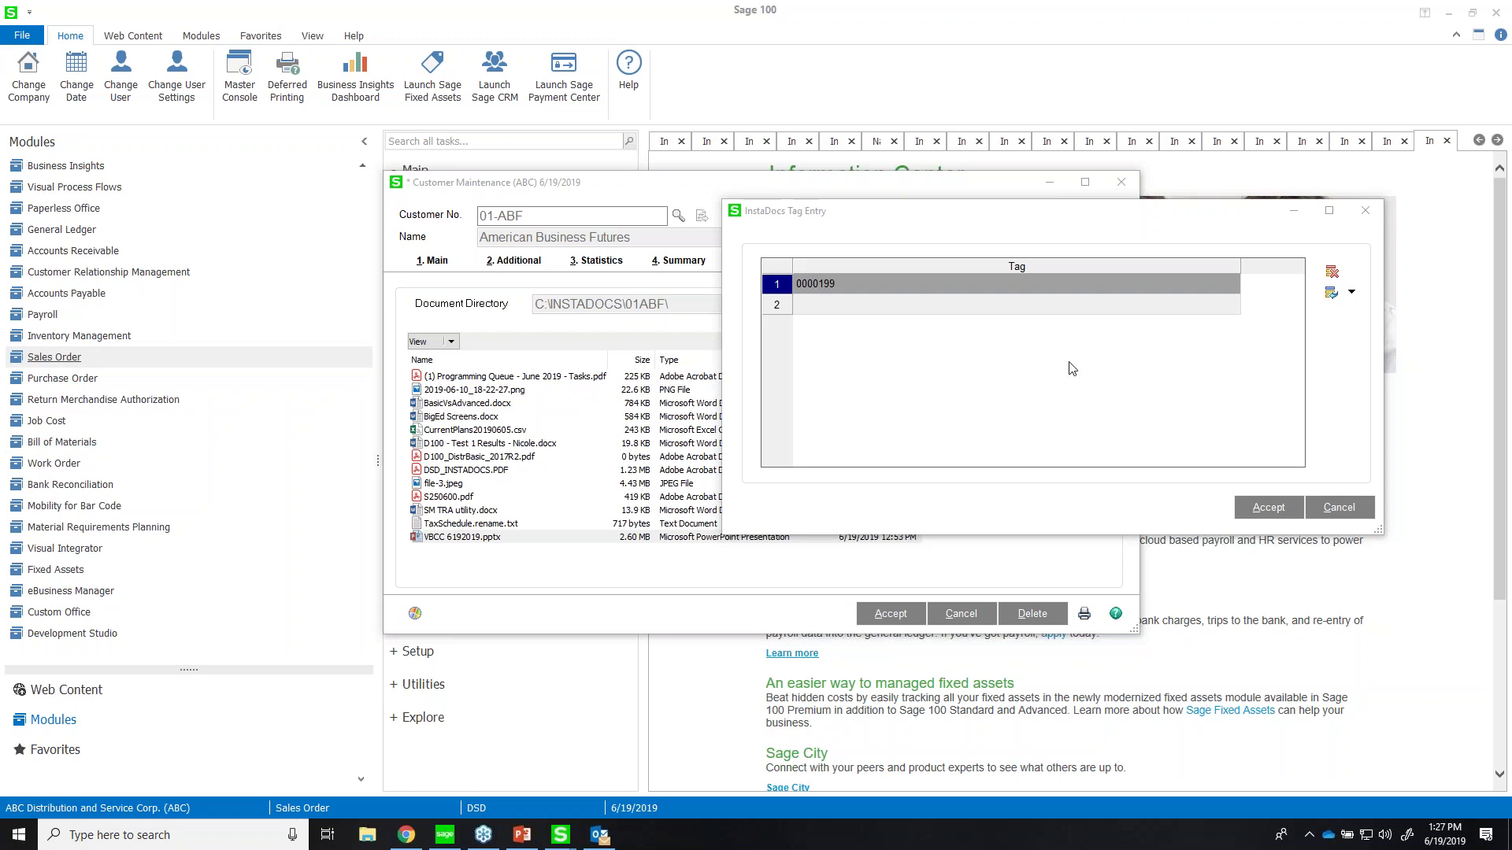
click(1358, 215)
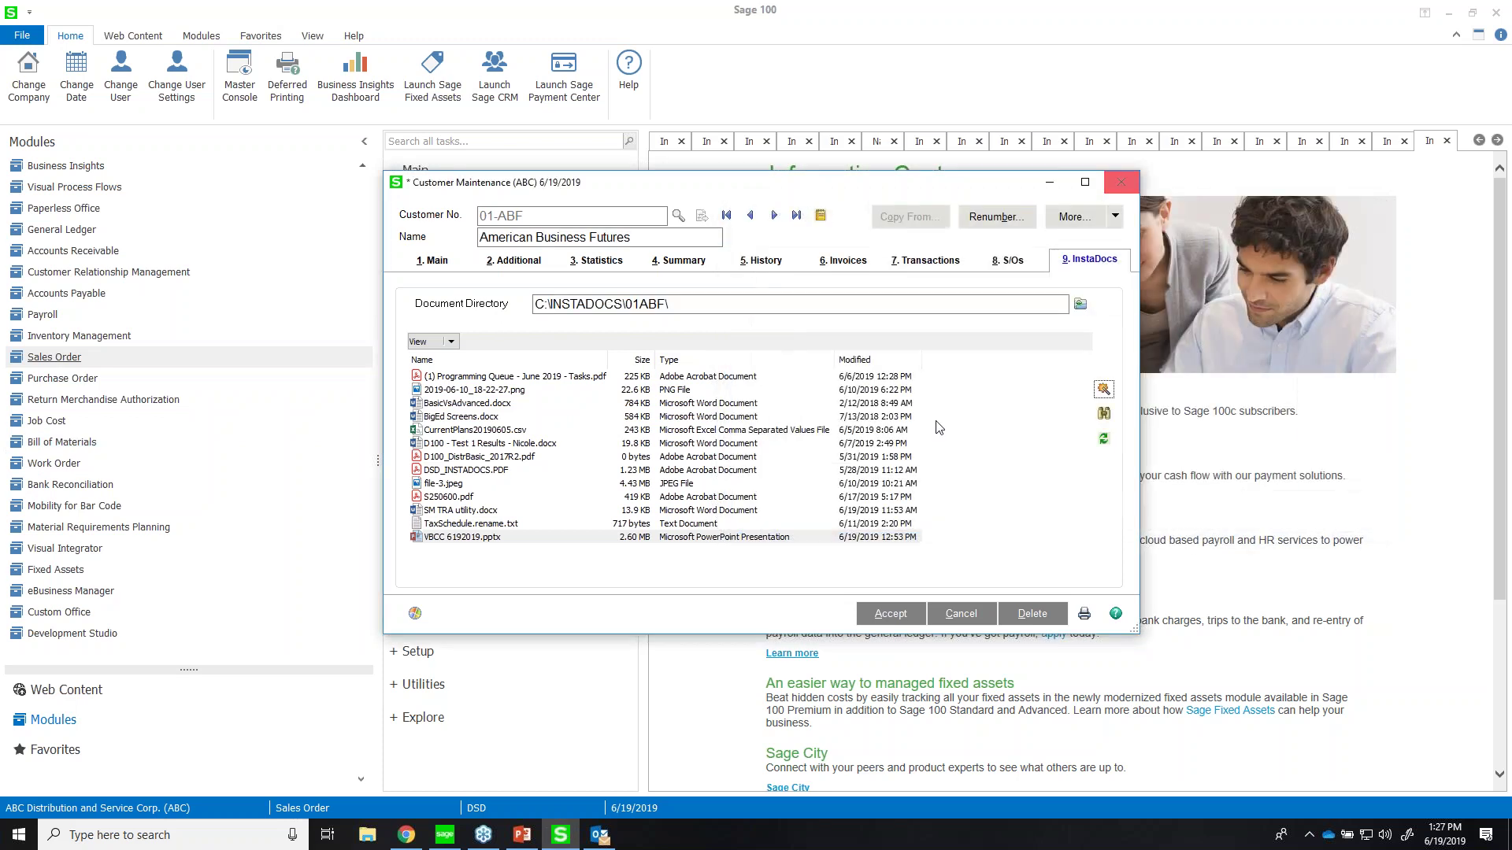
- Accept and close the customer record, and show the main tasks of the Accounts Payable module
click(891, 613)
click(1121, 183)
click(57, 296)
click(390, 198)
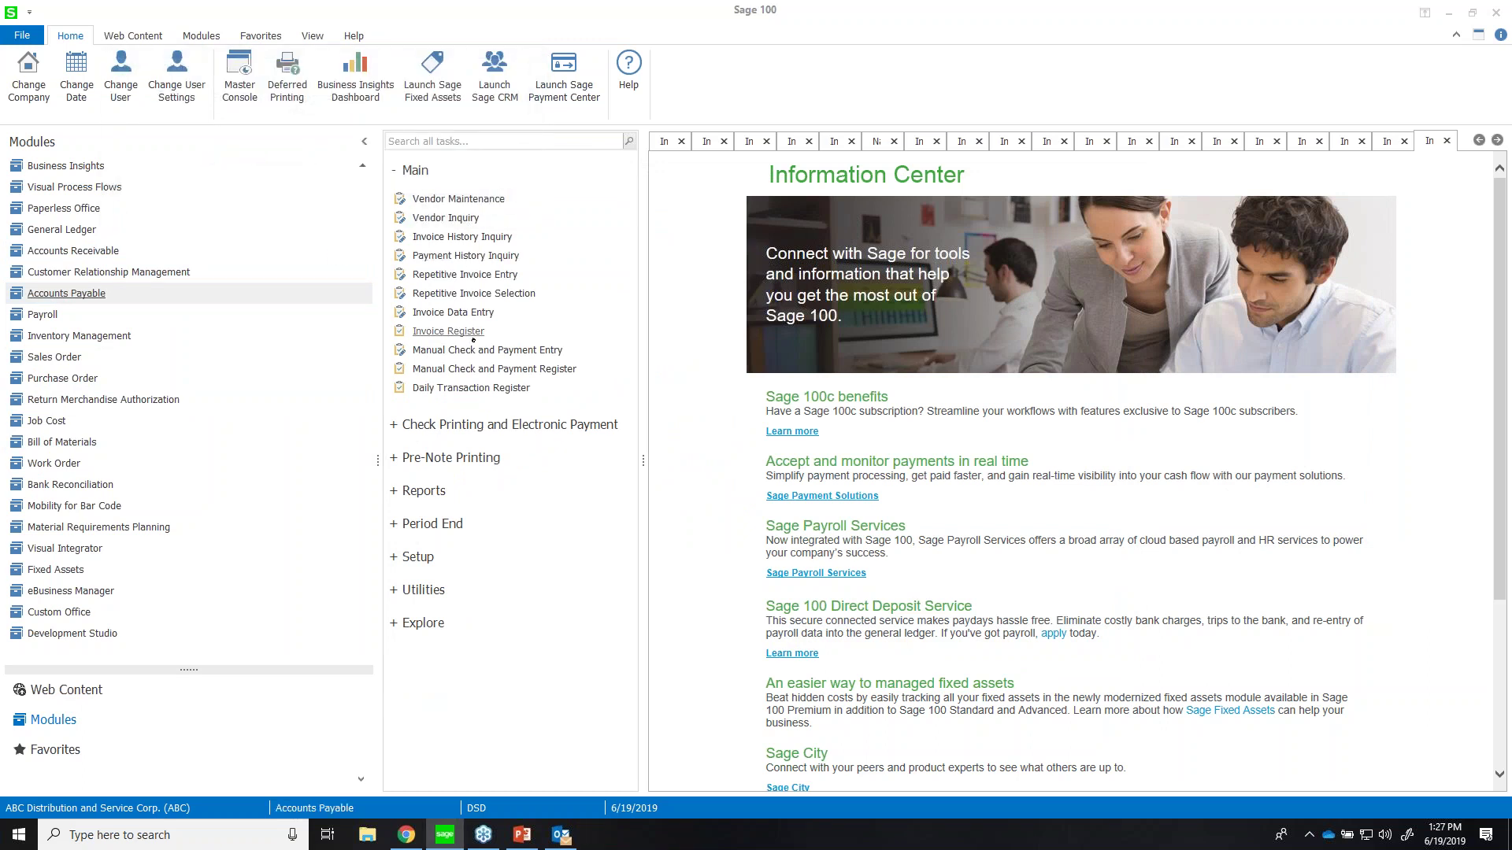
- Start an A/P invoice for vendor Airway Property in Invoice Data Entry, entering an invoice number, and show its InstaDocs
click(453, 313)
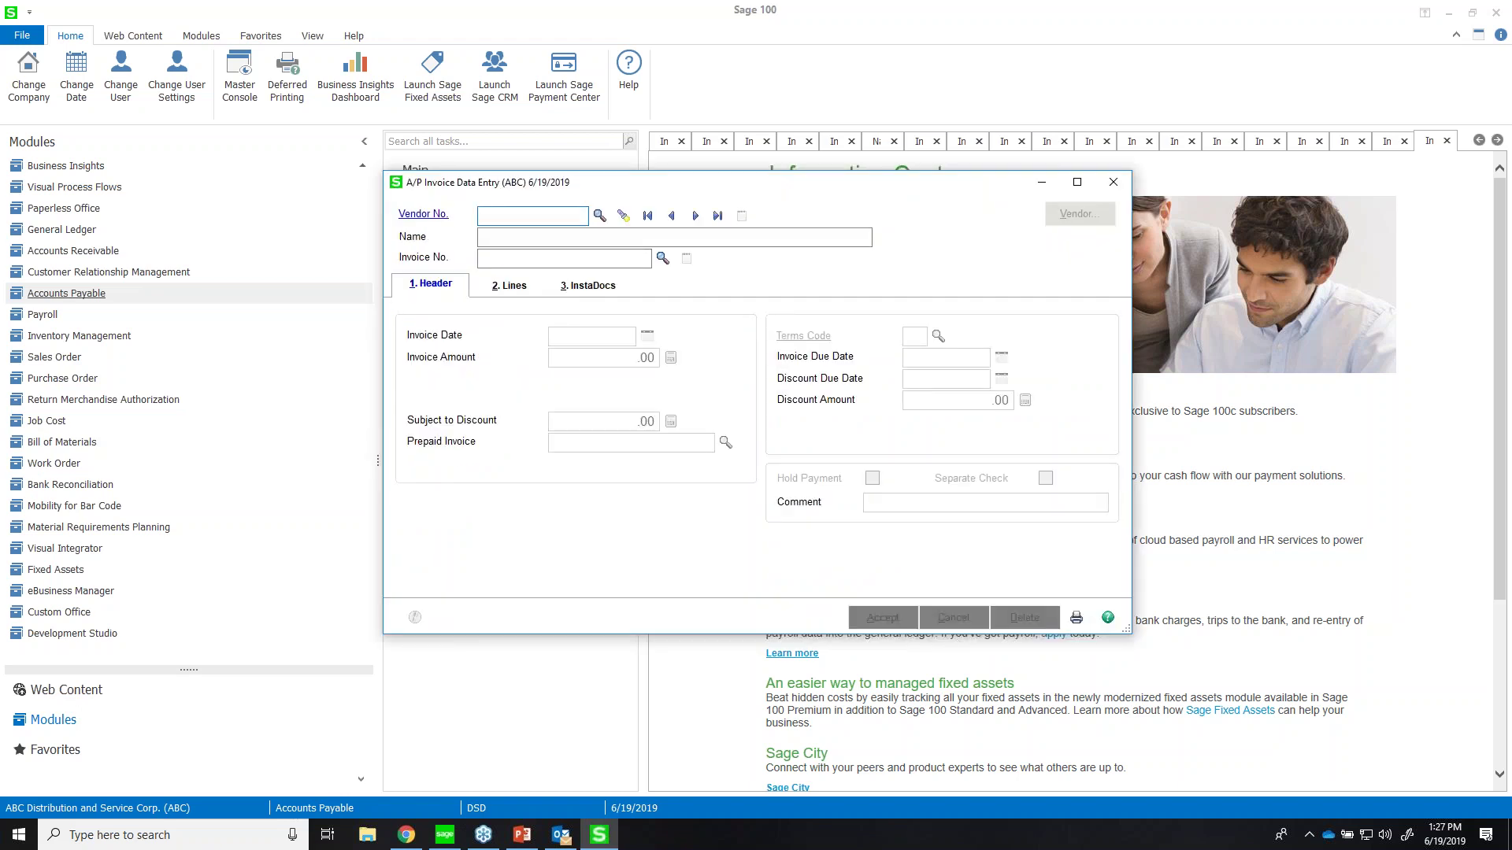
click(599, 215)
double_click(504, 252)
text(45465654)
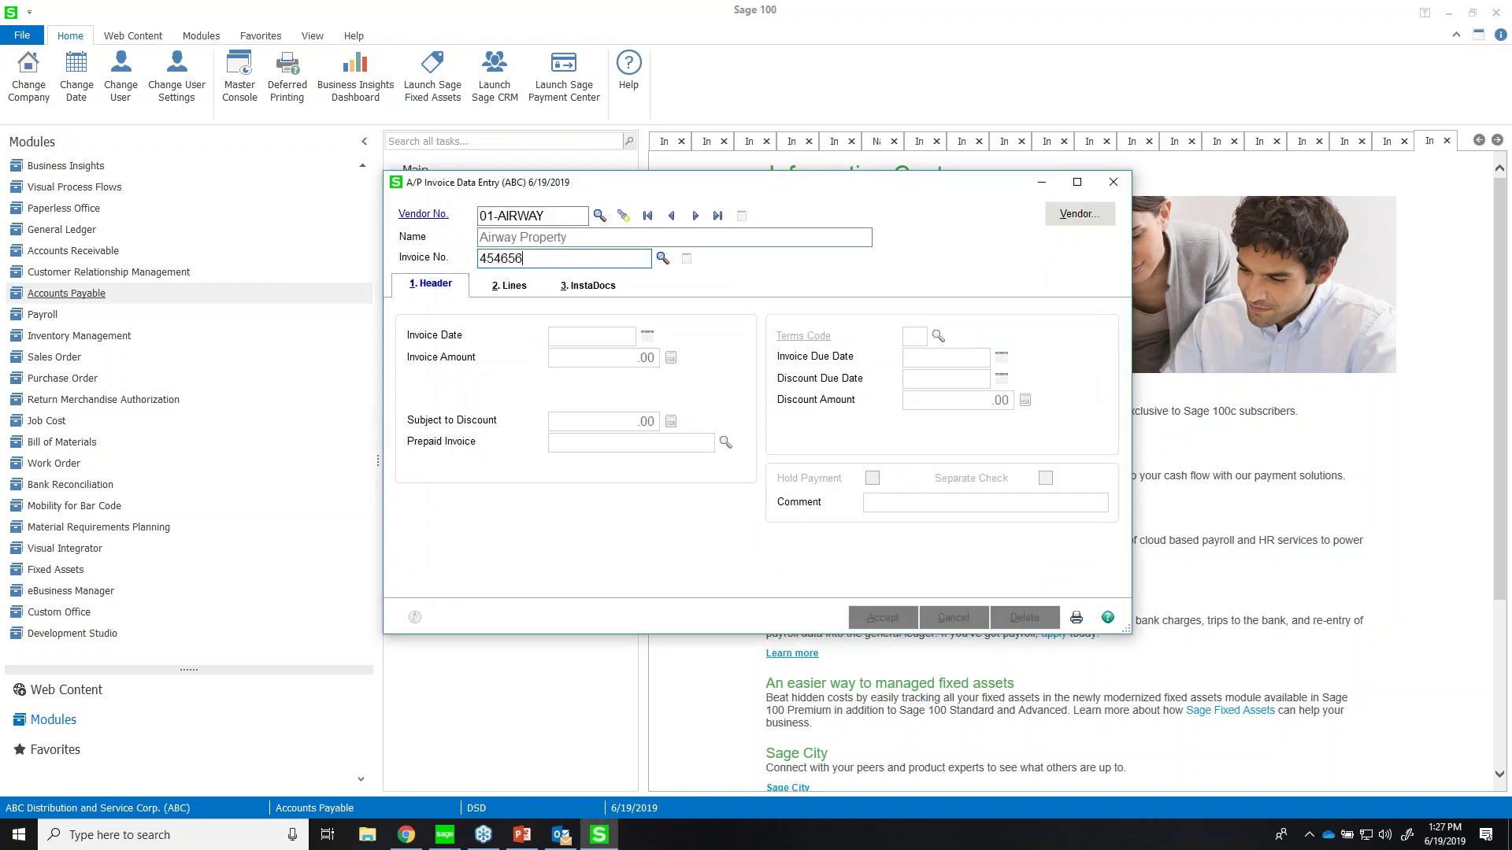
key(Tab)
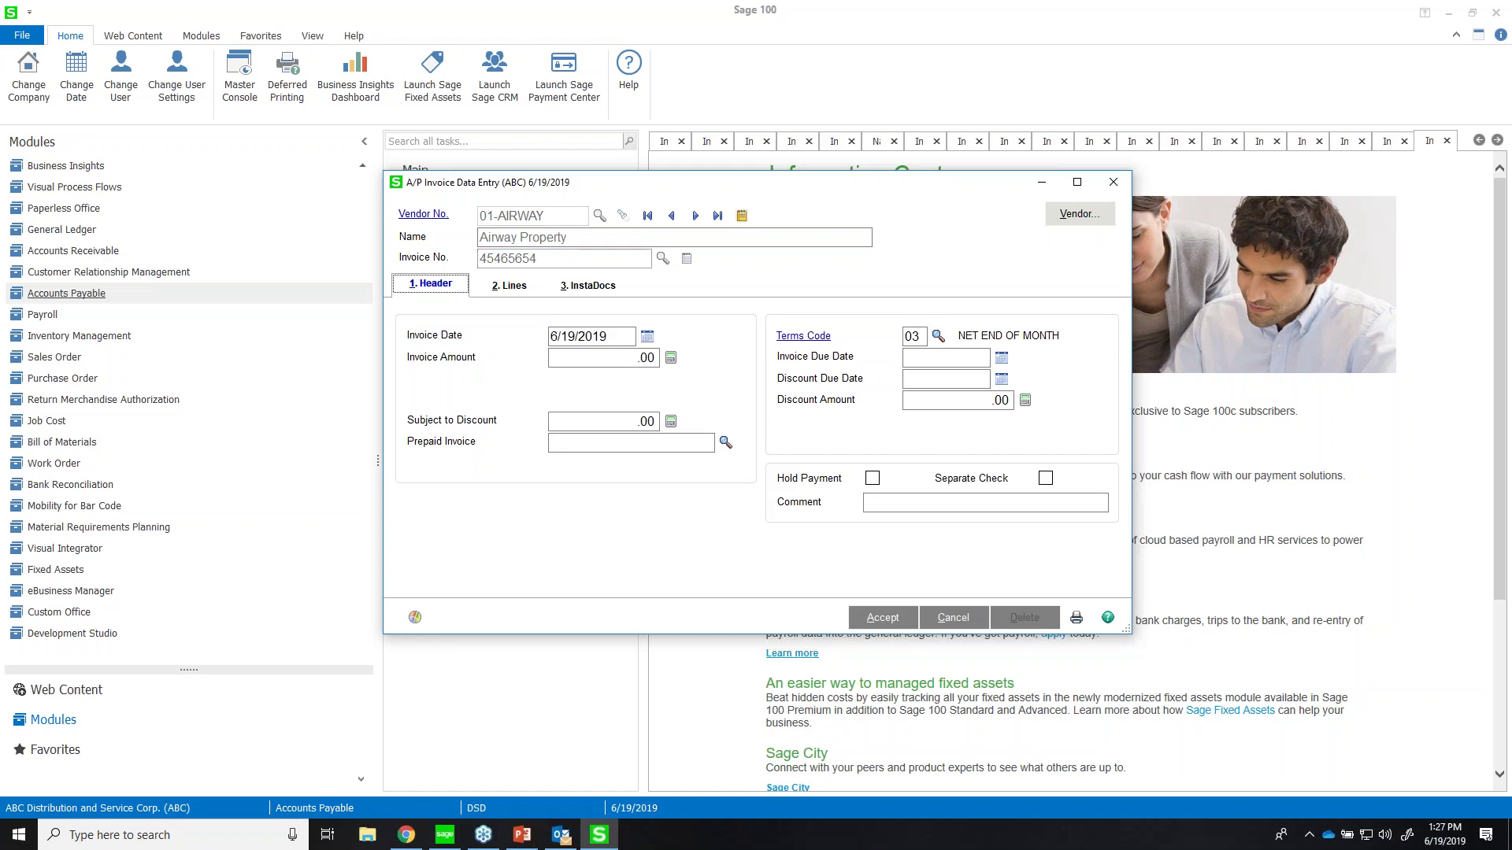
click(603, 291)
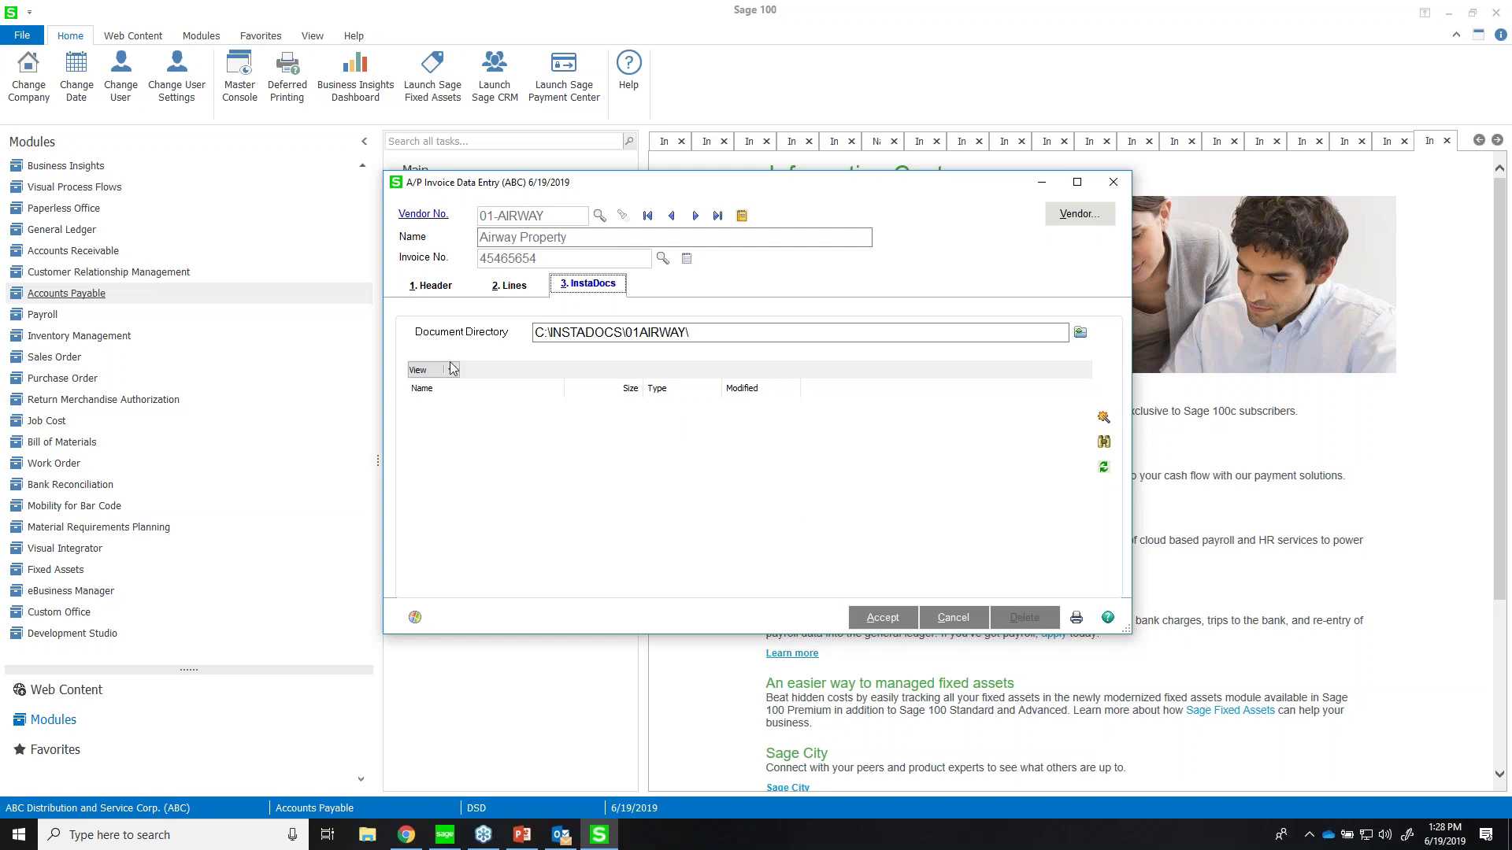
- View the A/P invoice's header and lines, and close the invoice without saving
click(454, 289)
click(508, 285)
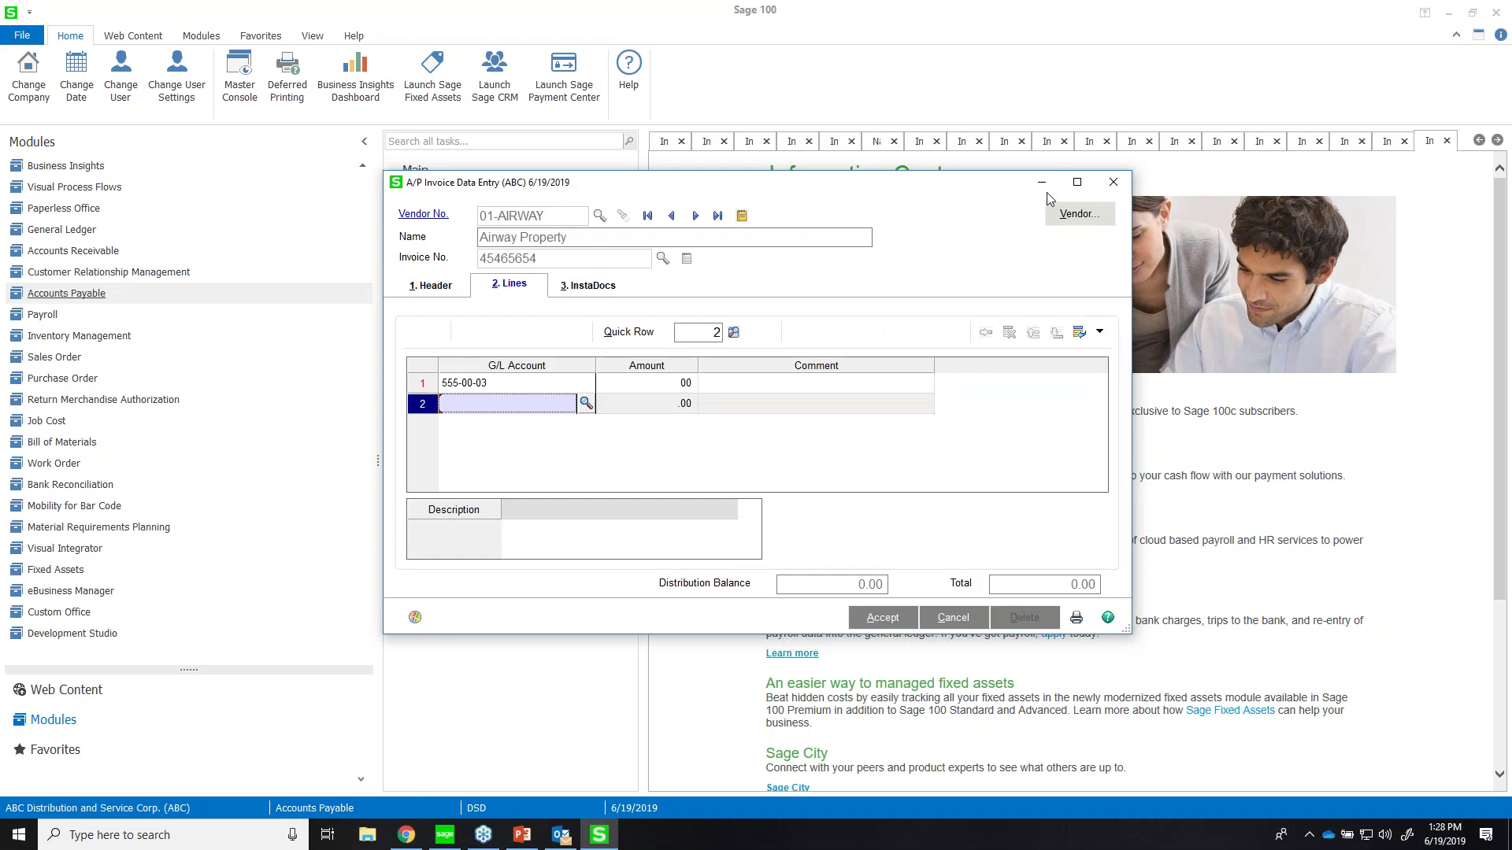
click(1112, 183)
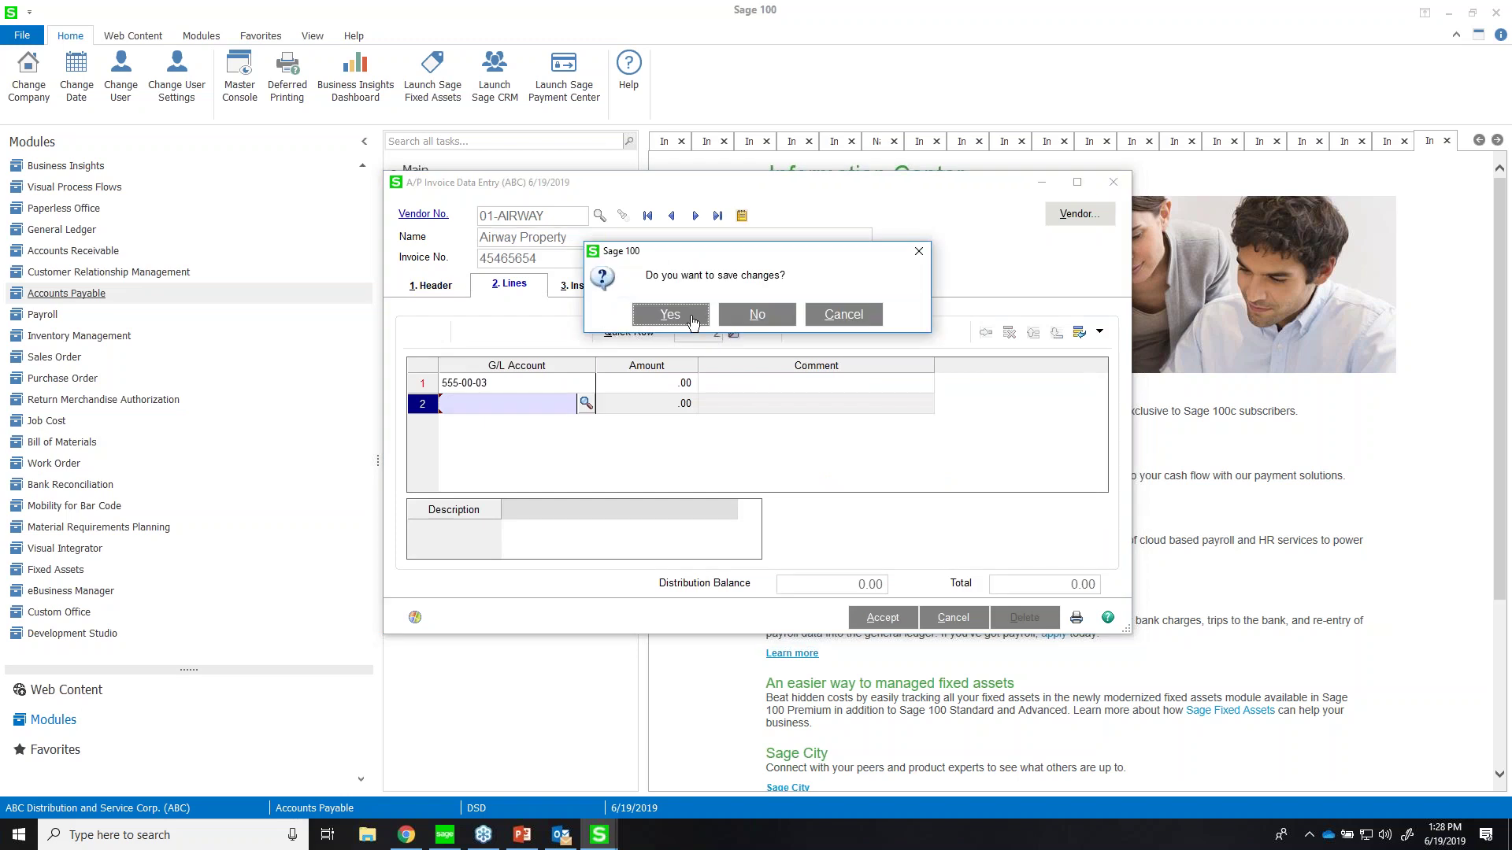
click(749, 314)
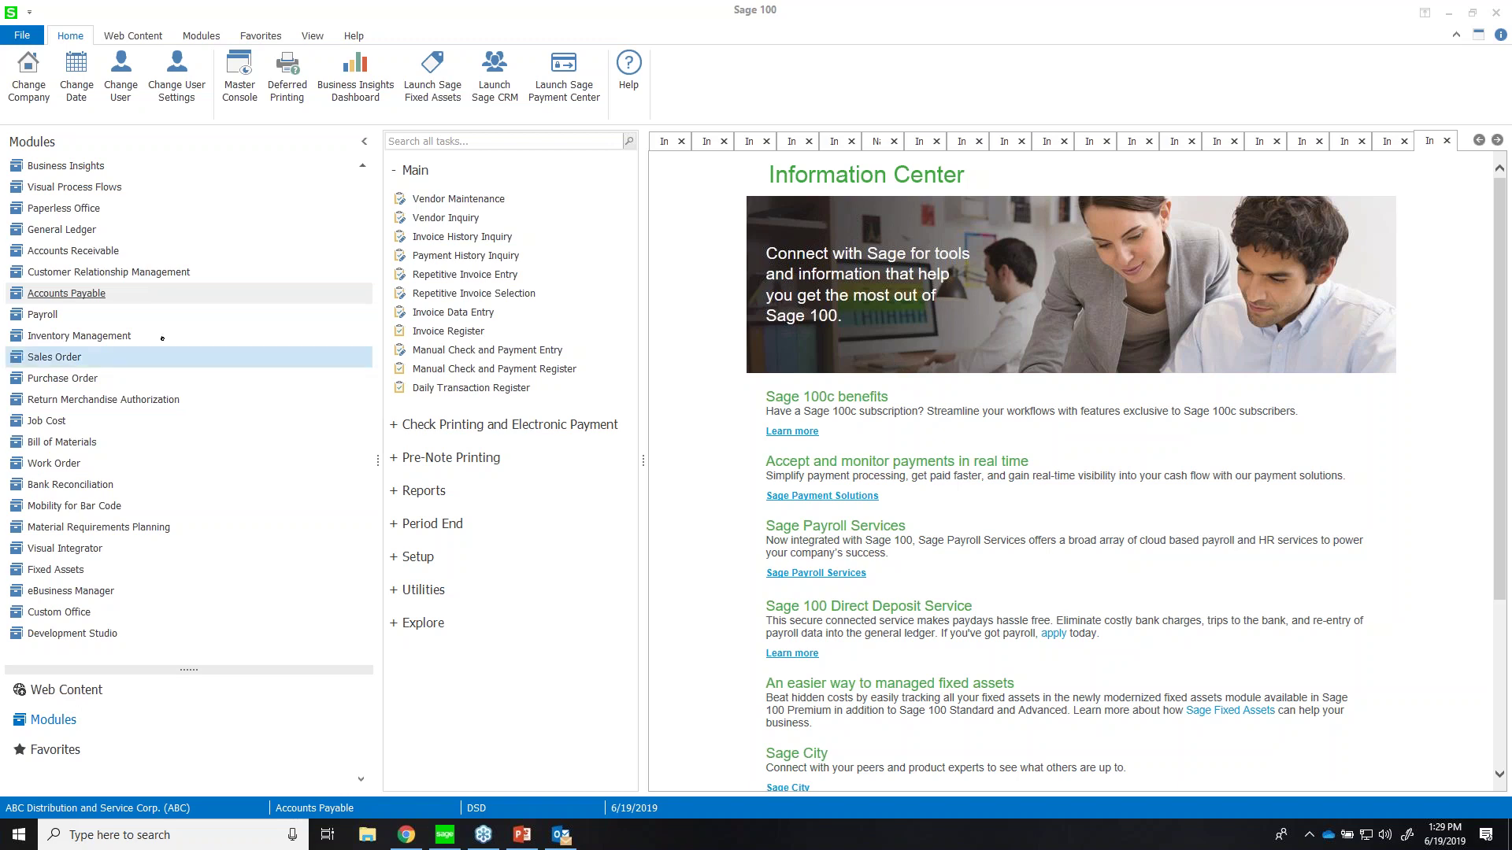
- Open Vendor Maintenance, load vendor Airway Property and show its invoices
click(445, 198)
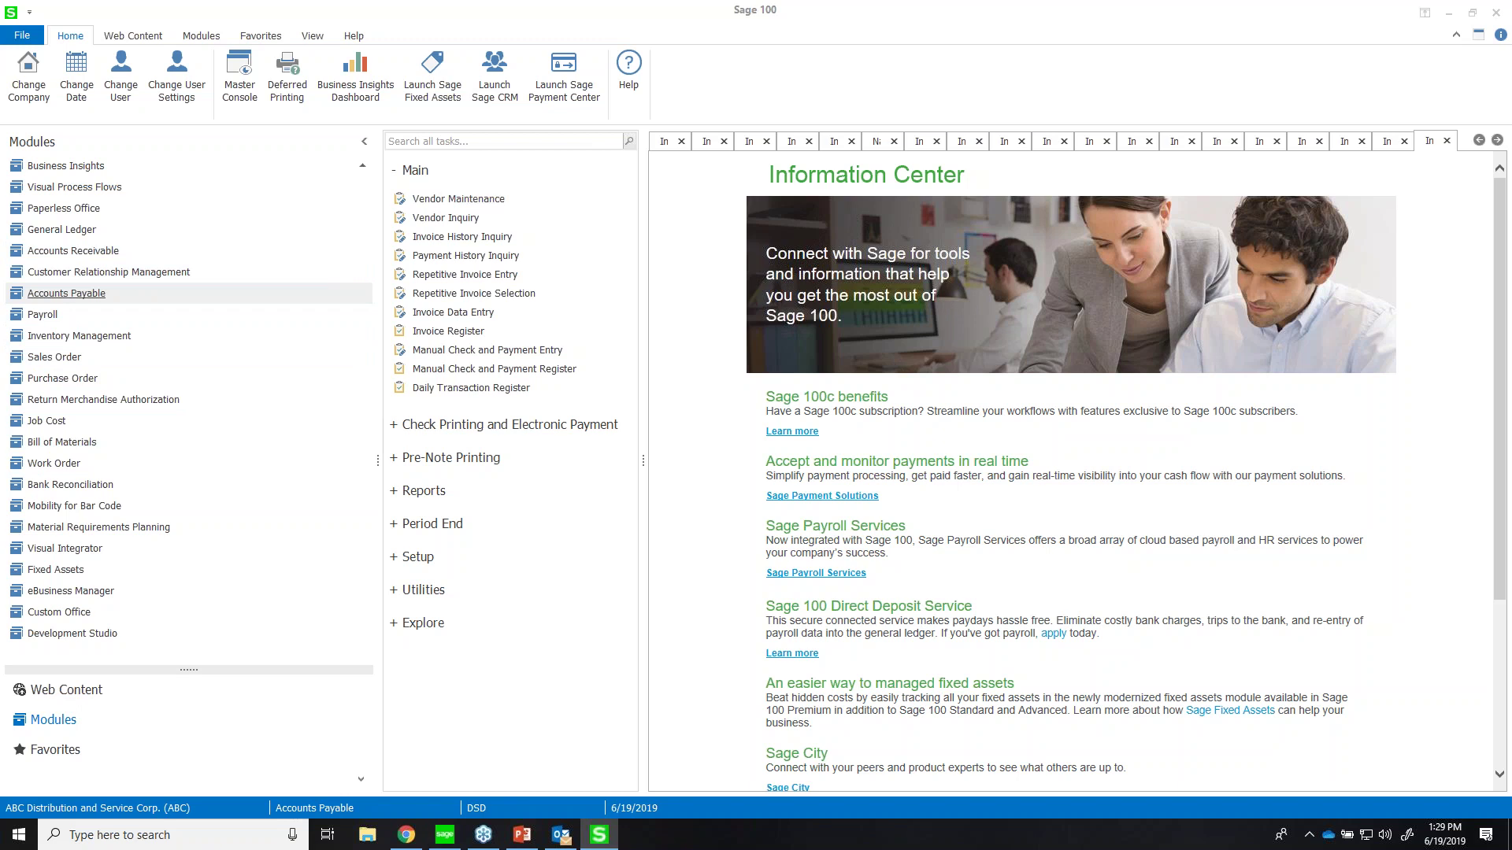
click(616, 215)
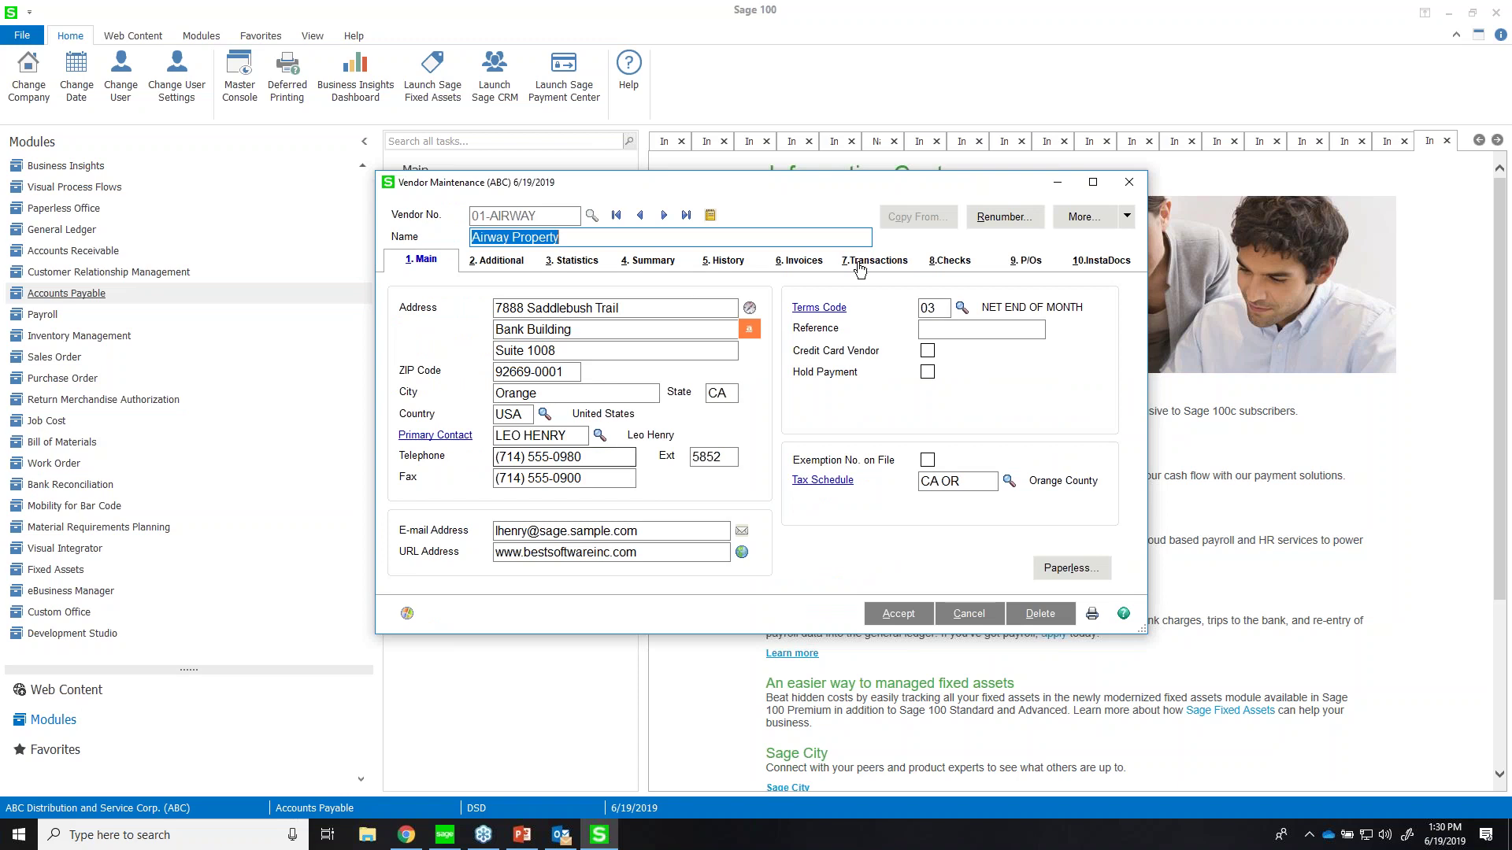
click(819, 266)
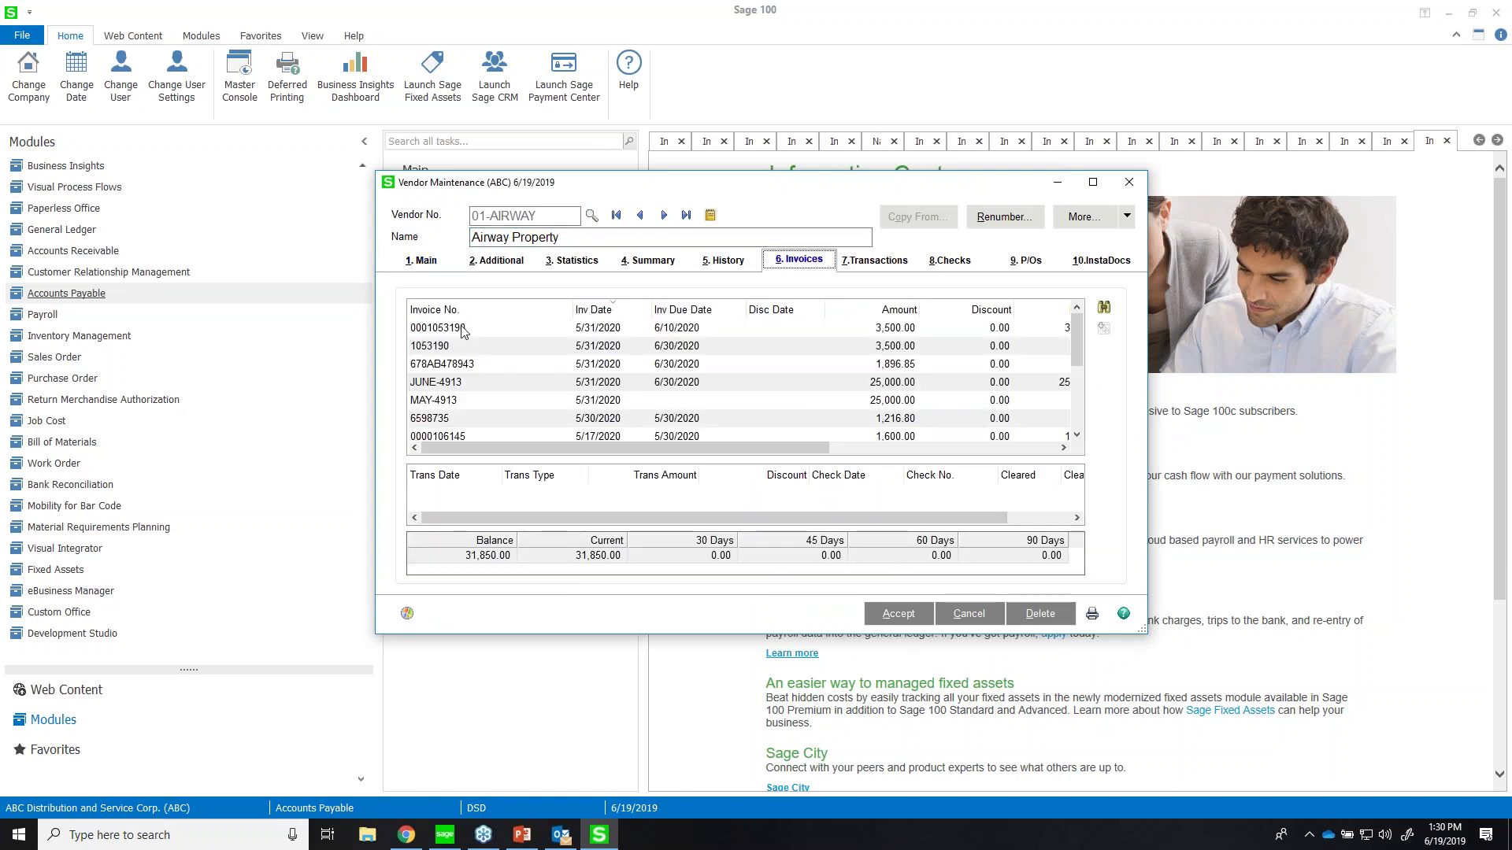
- Open the history inquiry for the vendor's invoice dated 5/2/2020 and view its InstaDocs
scroll(625, 371, down, 2)
click(624, 364)
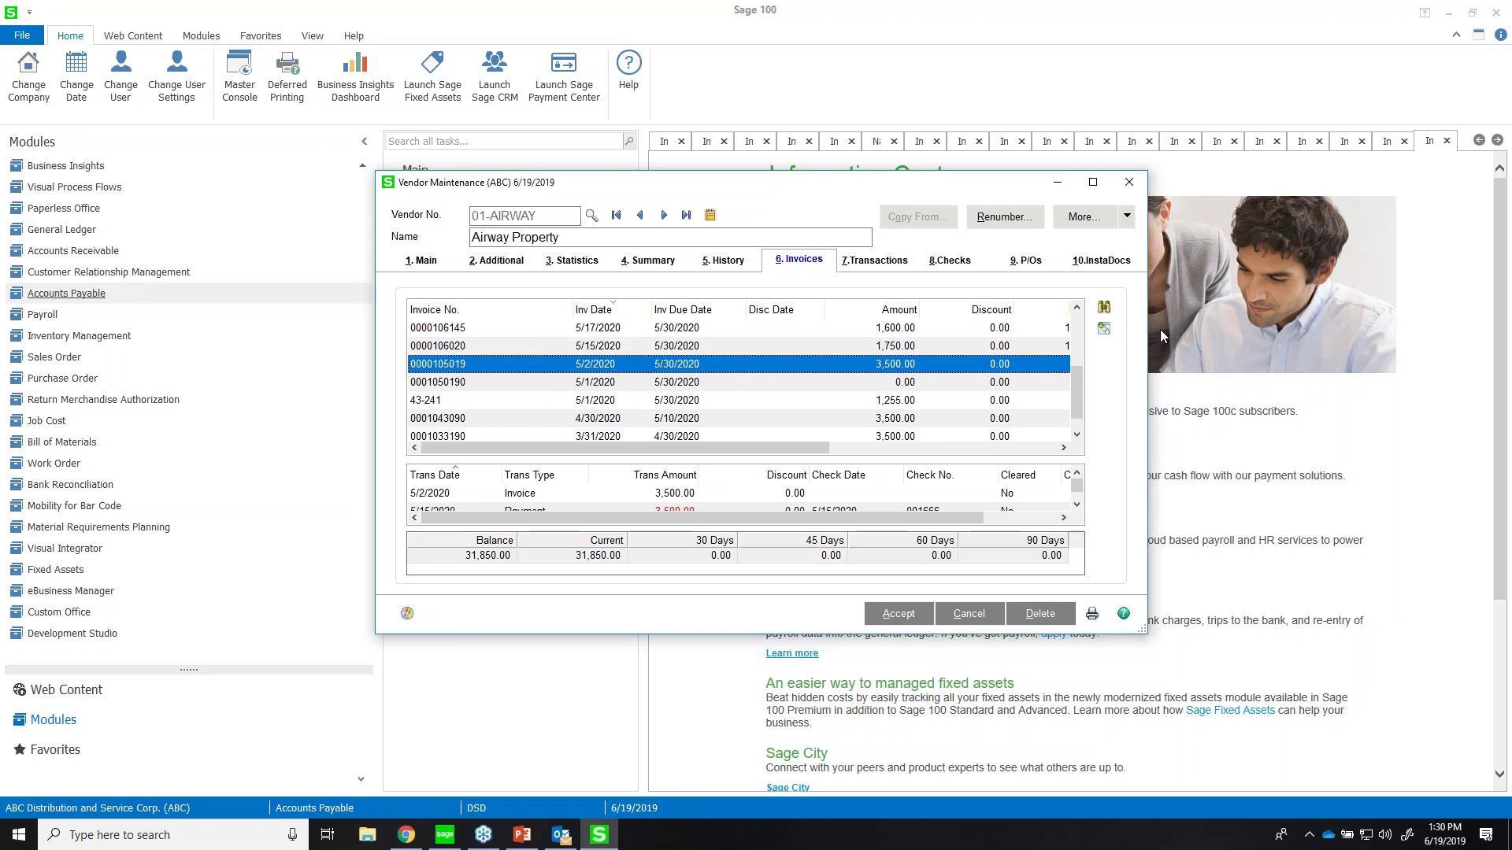
click(1103, 328)
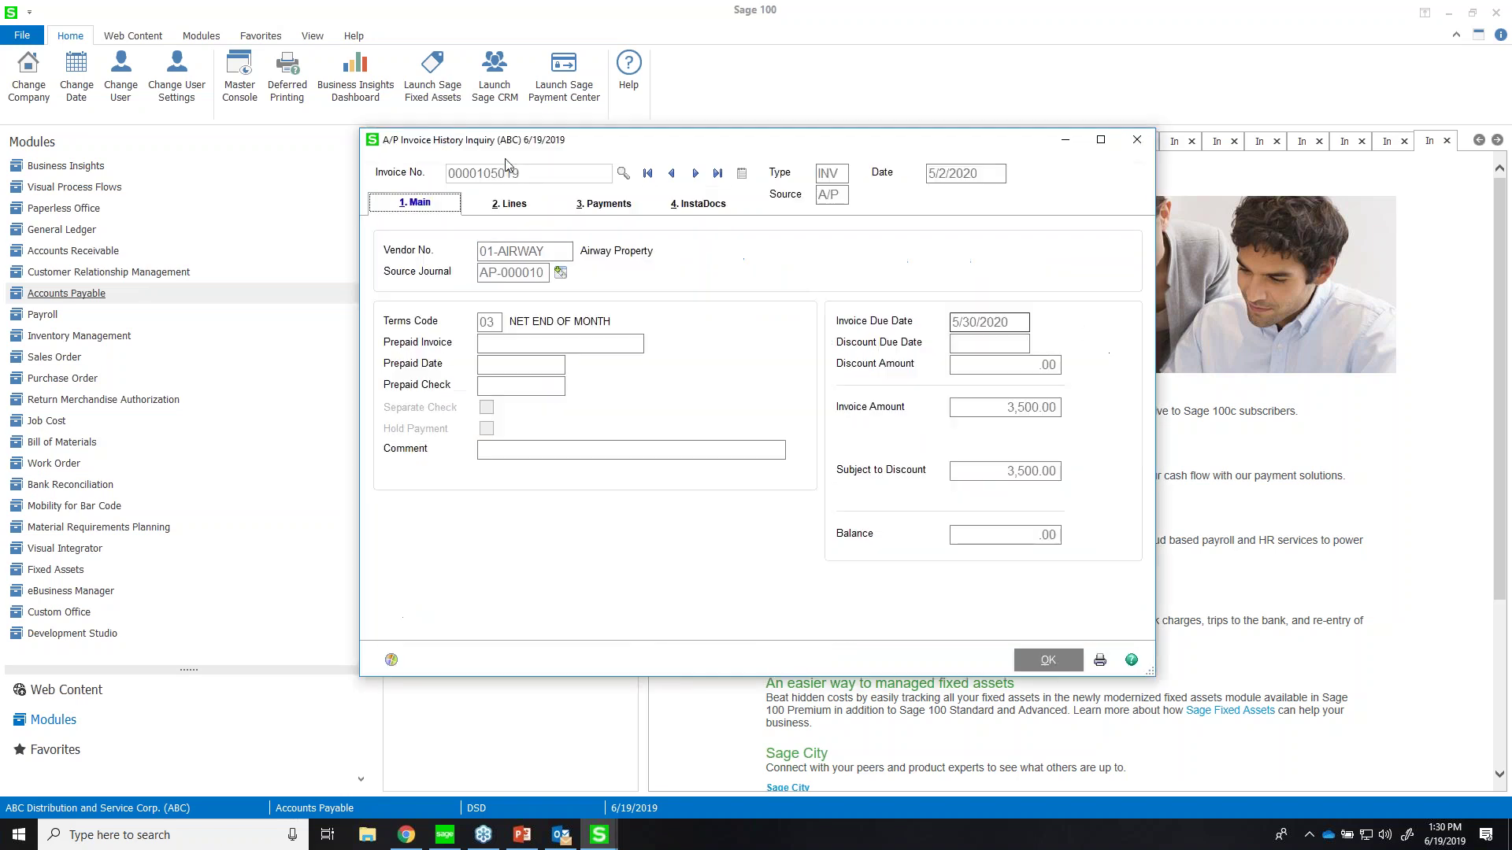
click(701, 202)
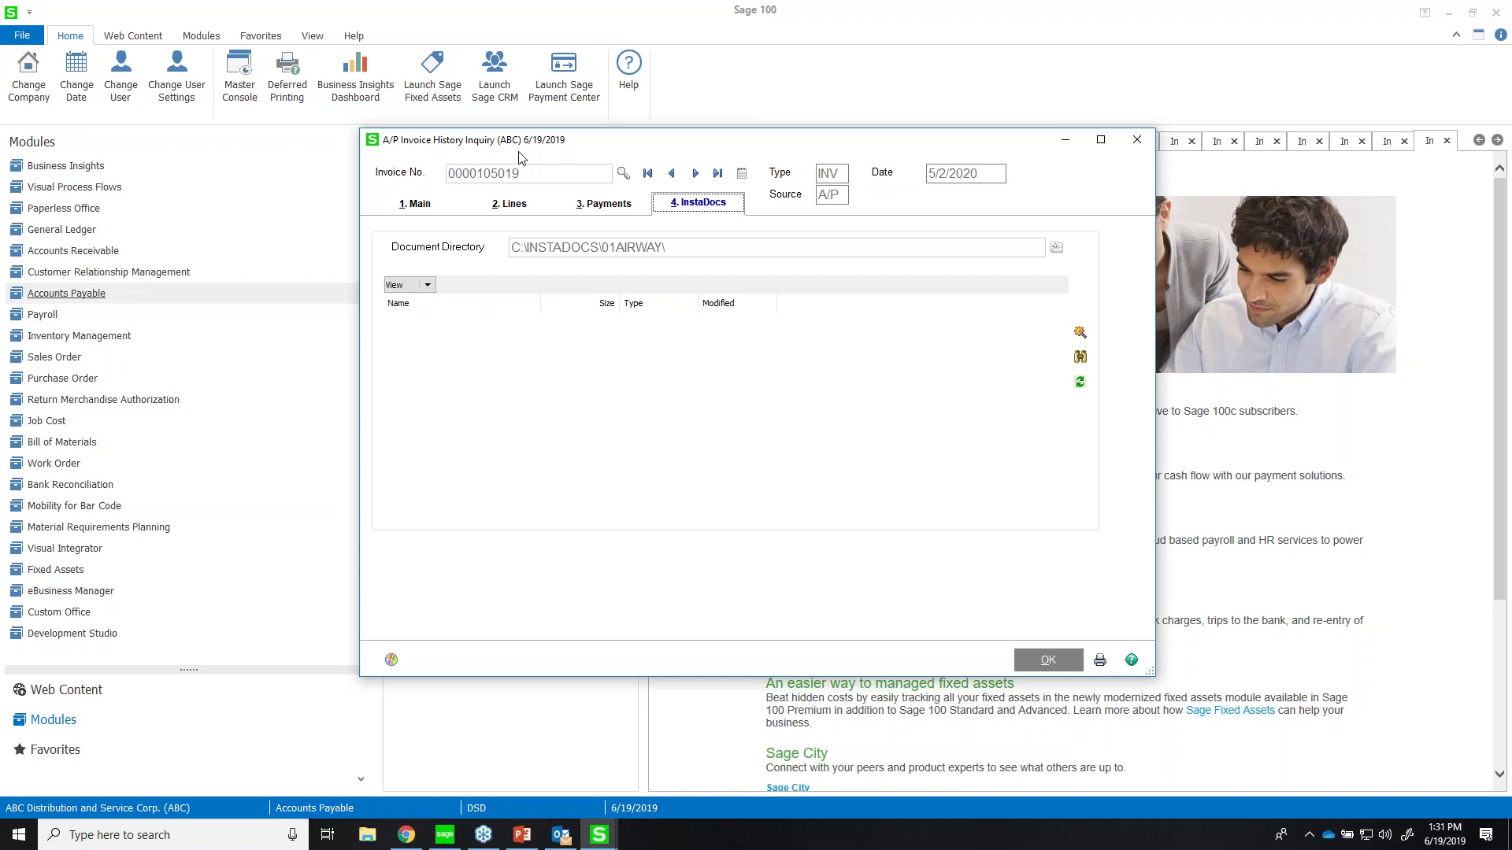
- Close the A/P invoice history inquiry, select invoice 43-241 in the vendor's invoices, accept the vendor record and close Vendor Maintenance
click(697, 410)
click(1136, 139)
click(659, 403)
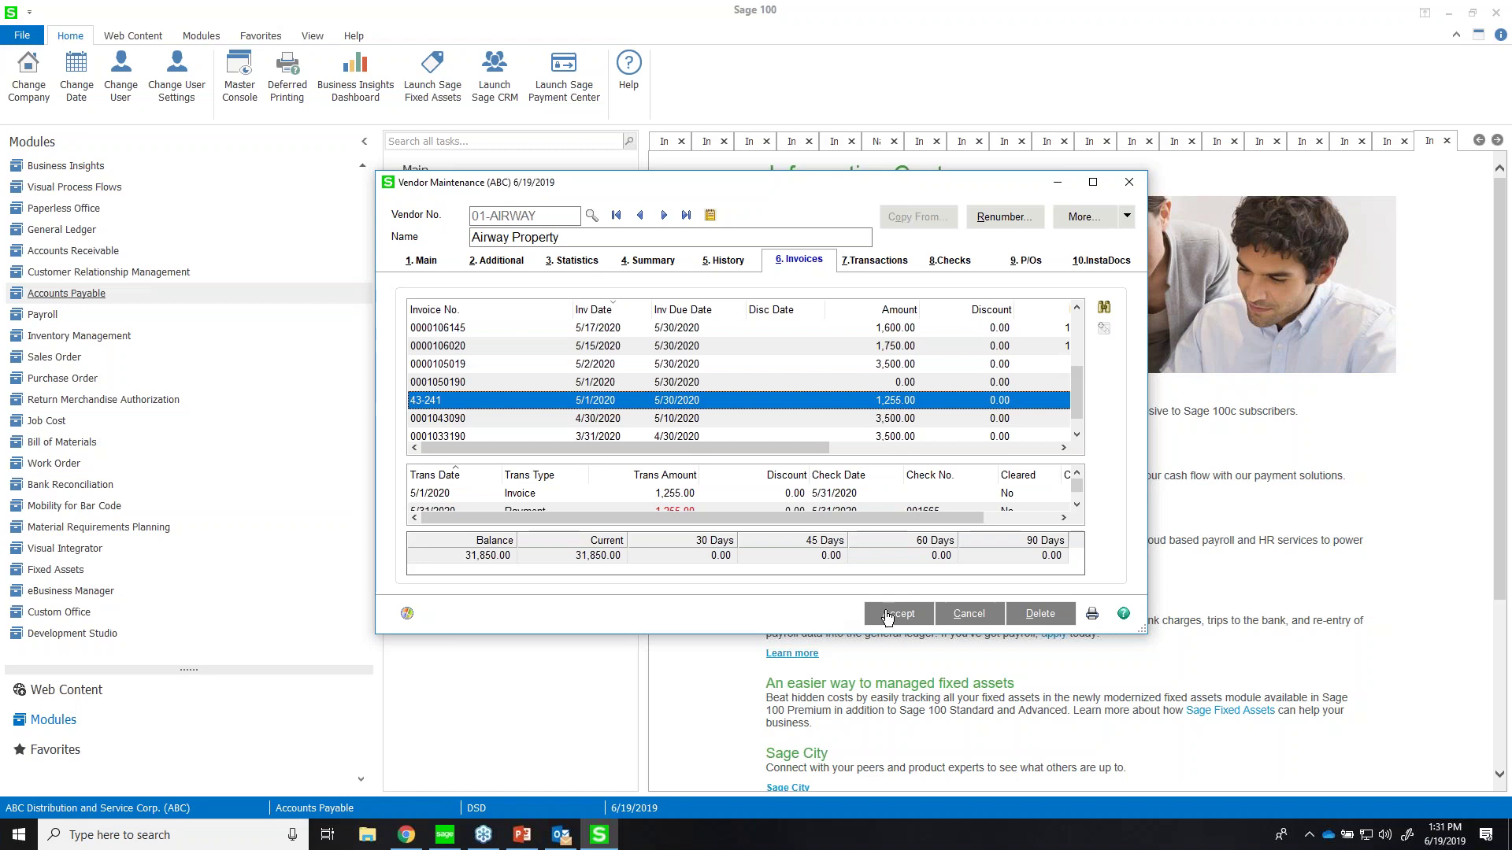
click(888, 614)
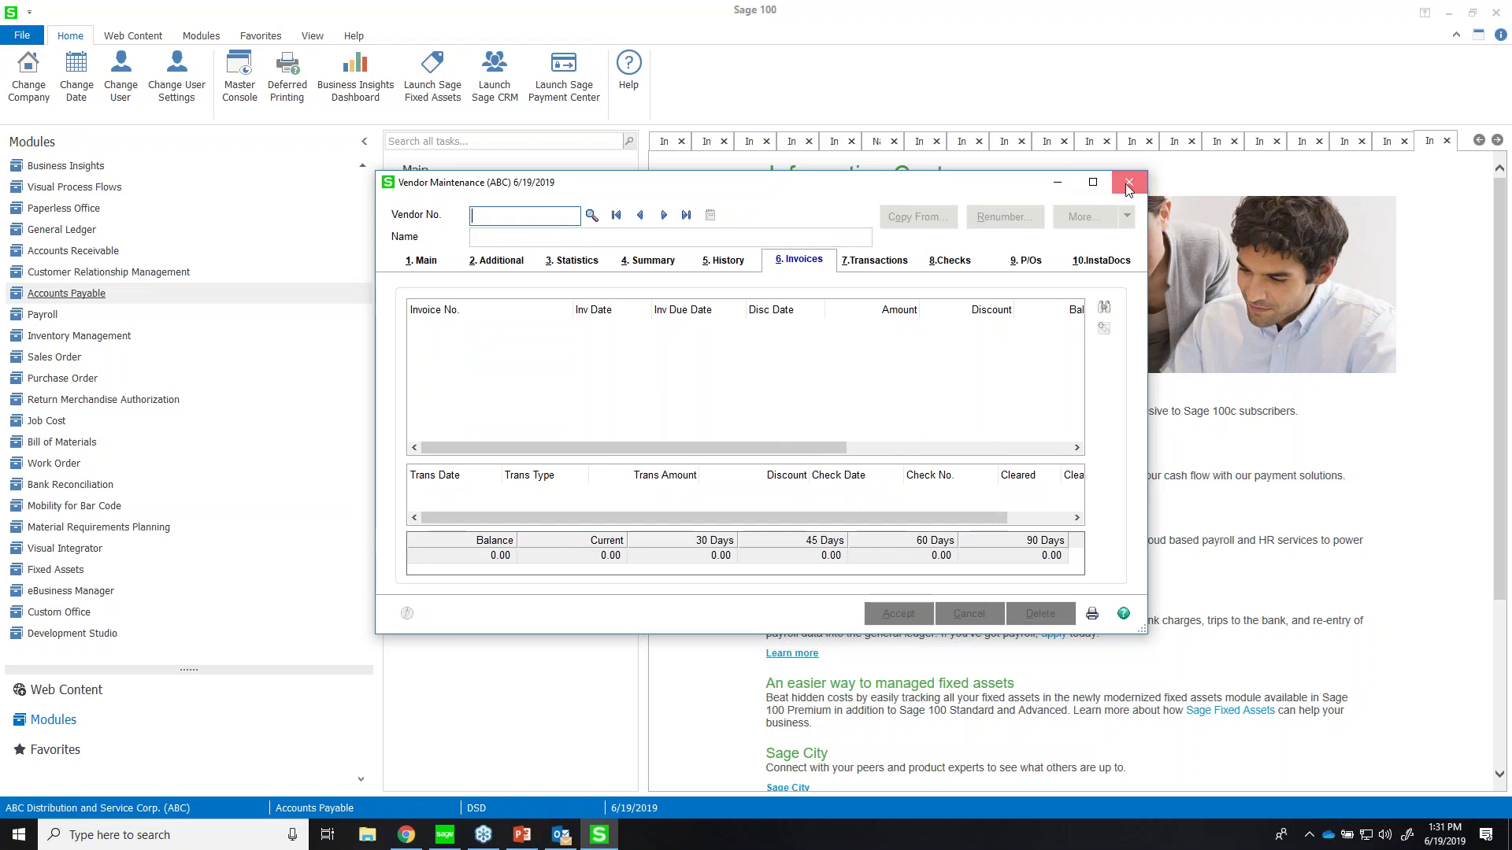
click(1128, 182)
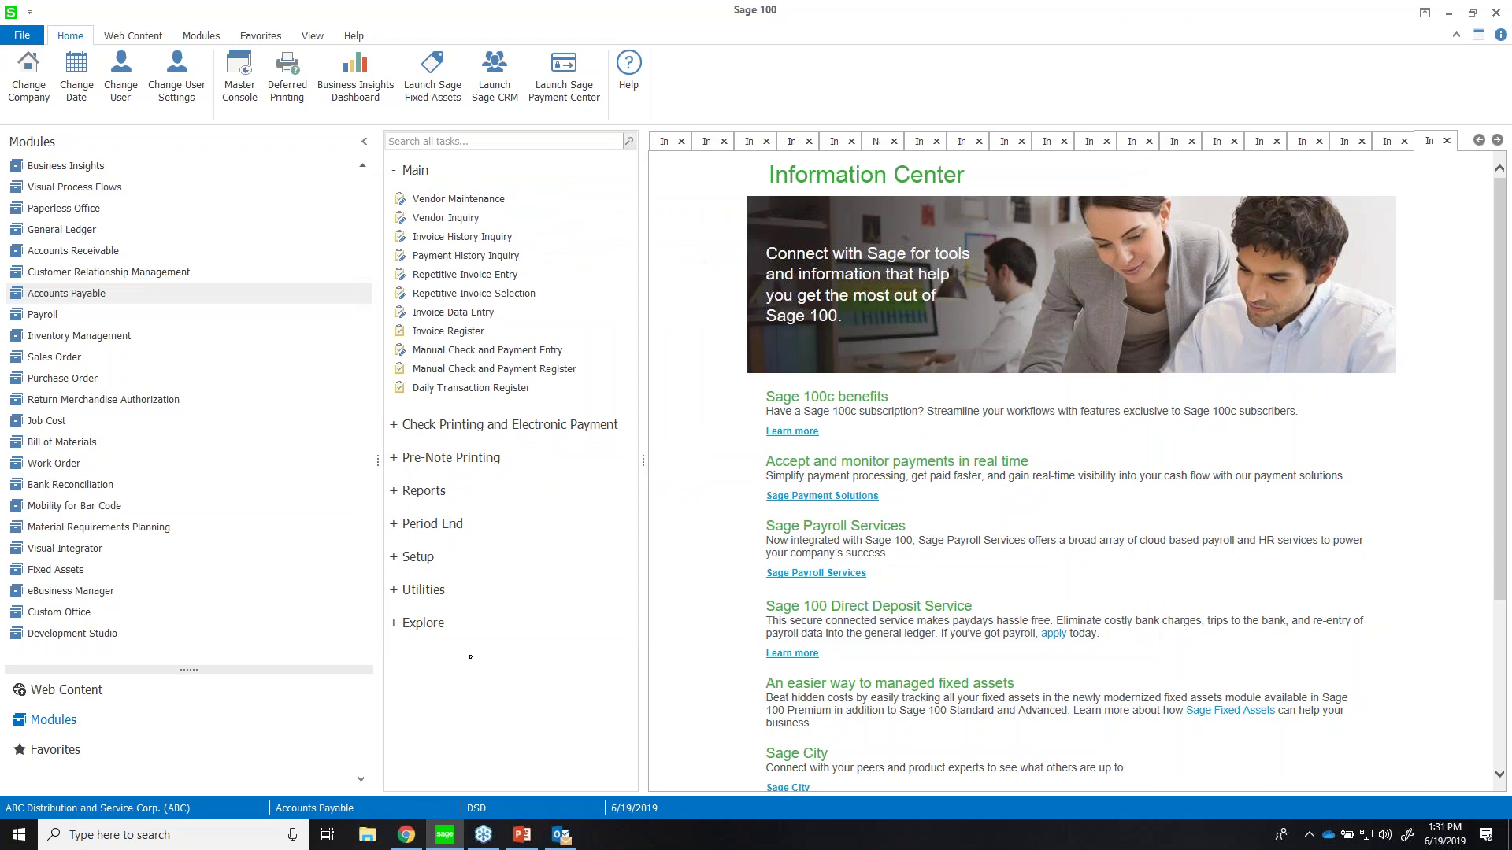
- Open InstaDocs Super Search from the Accounts Payable utilities and search all sources, tags and file names
click(418, 557)
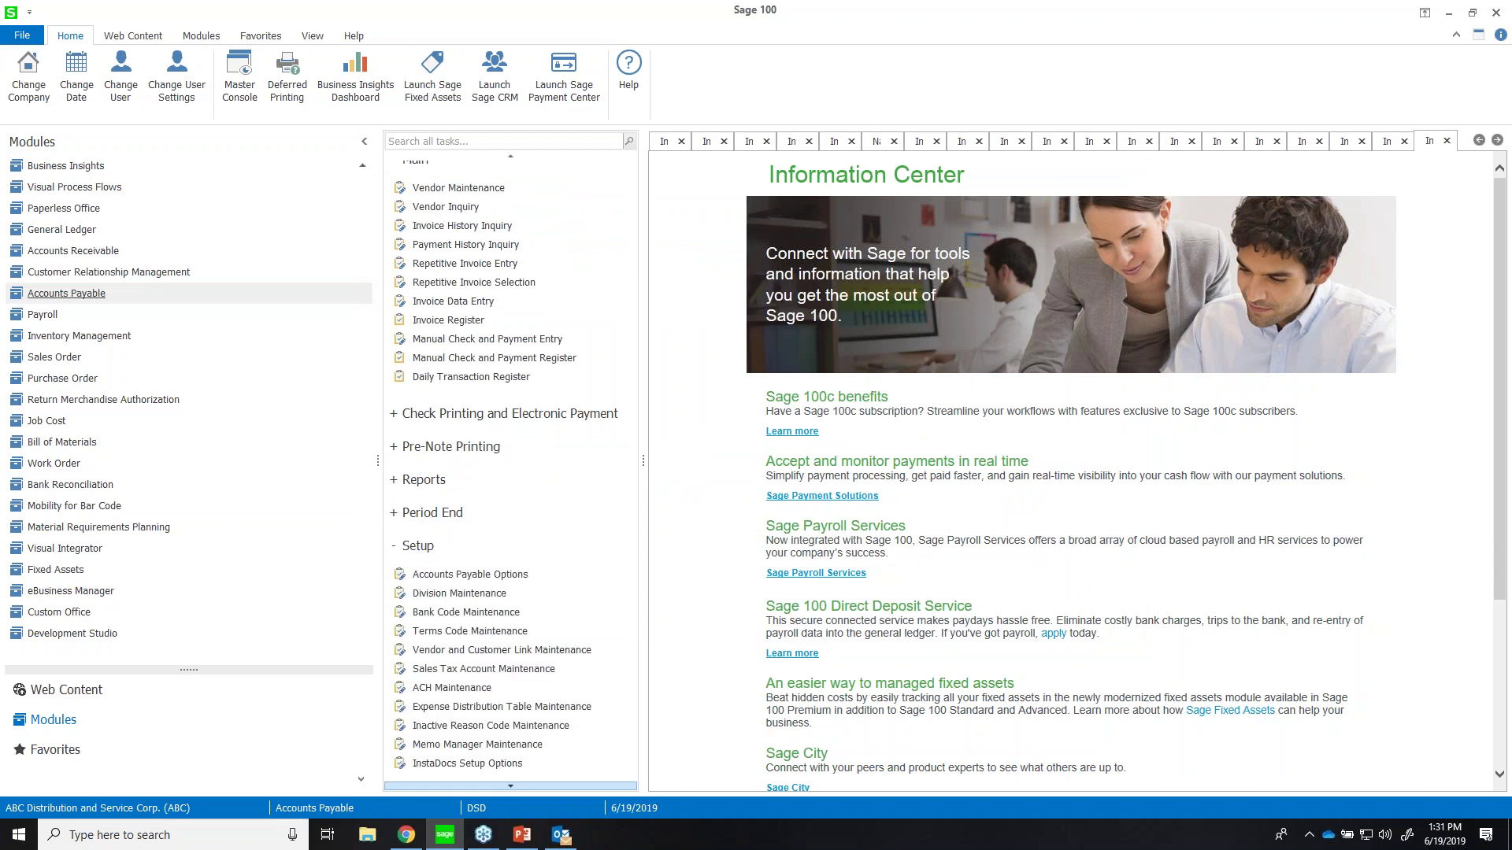
scroll(507, 680, down, 1)
click(440, 730)
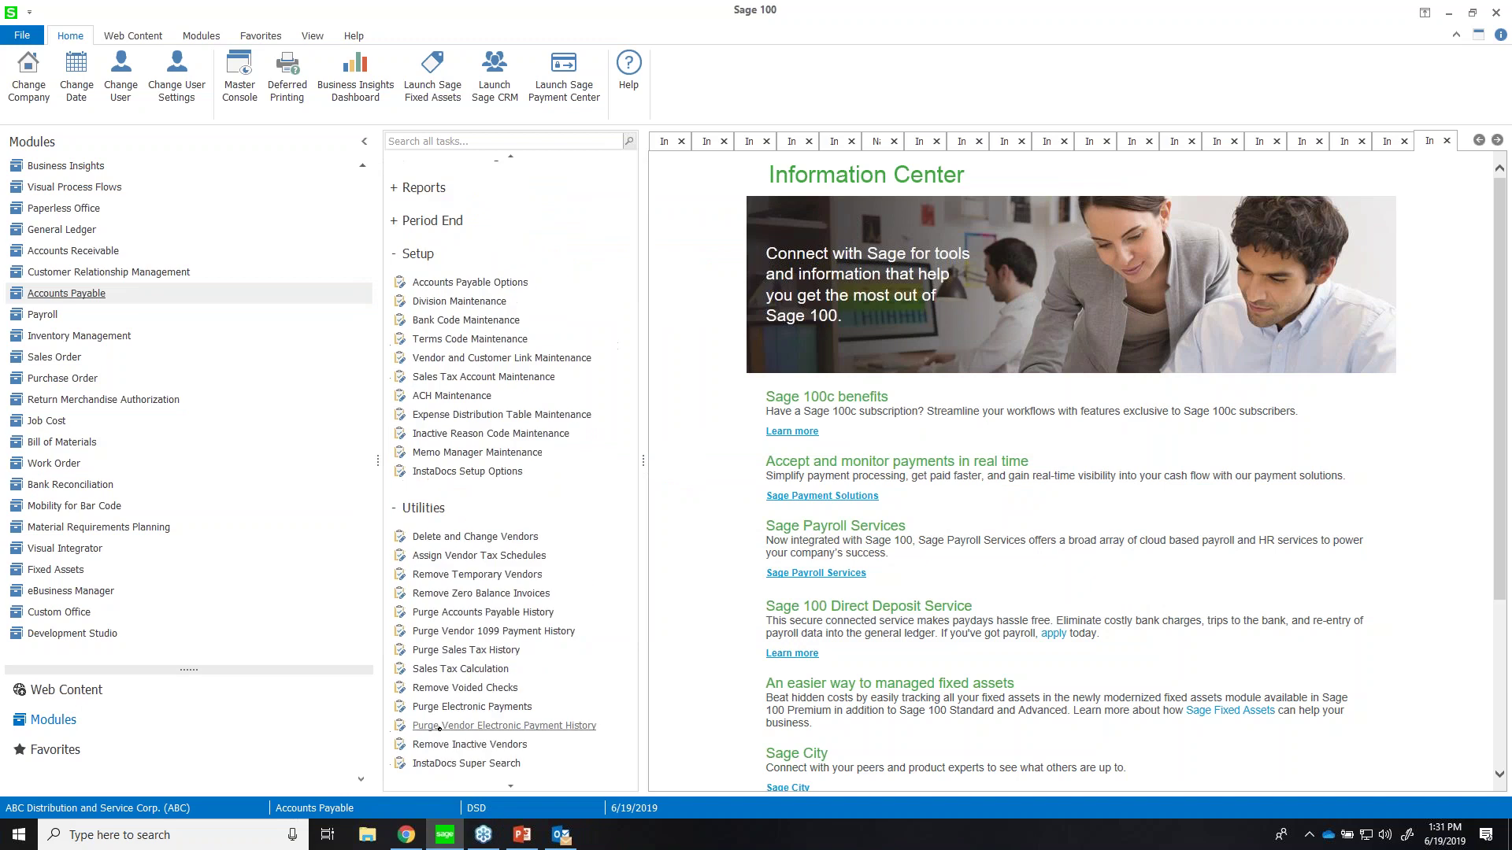
scroll(482, 693, down, 1)
click(474, 728)
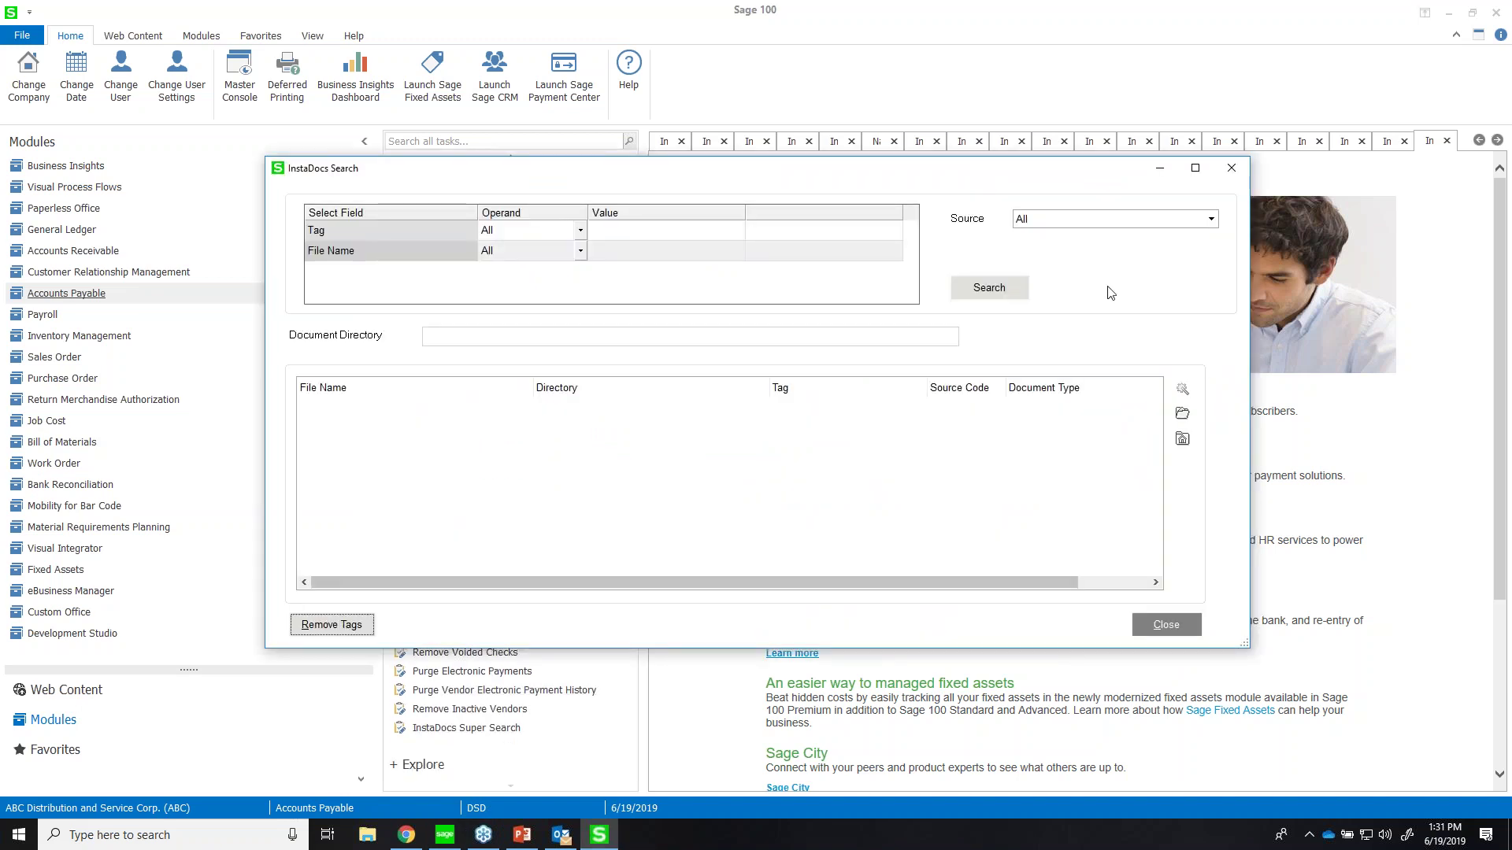
click(994, 299)
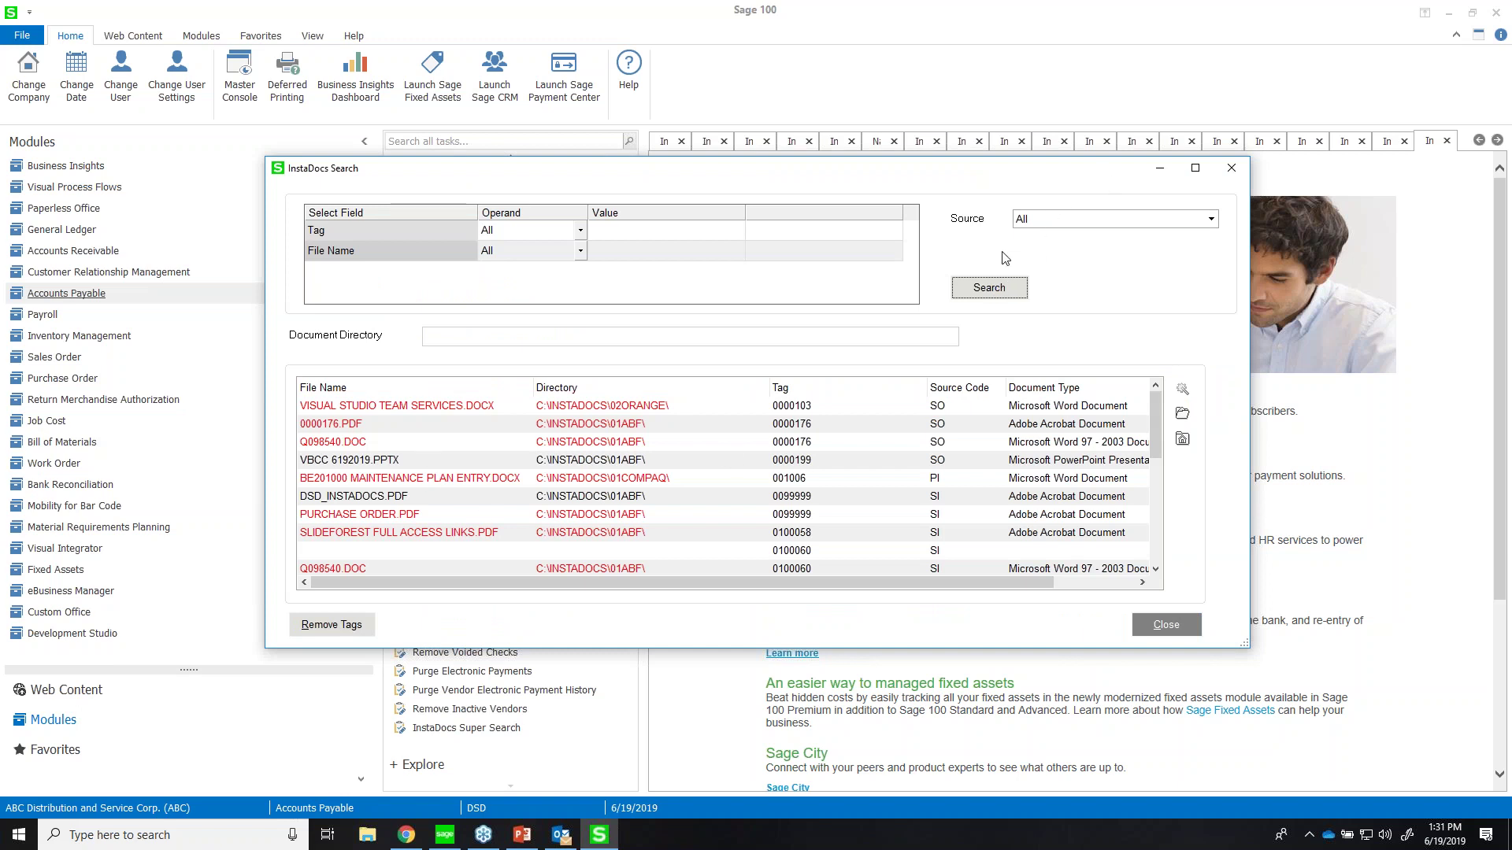
- Look through the available search sources and the value fields for filtering by tag and file name
click(1063, 219)
scroll(1128, 315, down, 1)
scroll(1128, 315, down, 2)
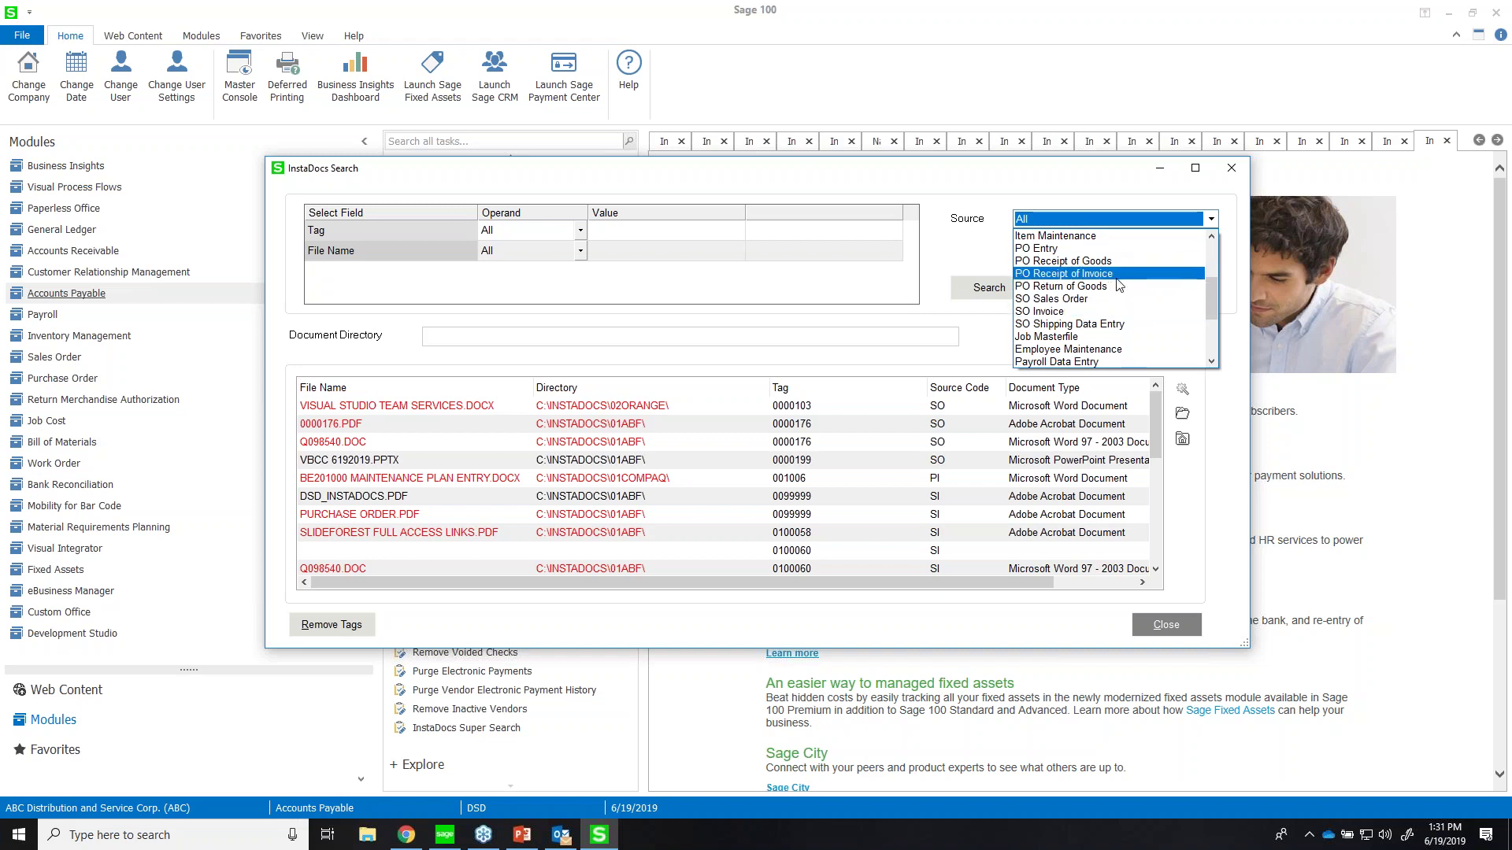
click(984, 197)
click(643, 236)
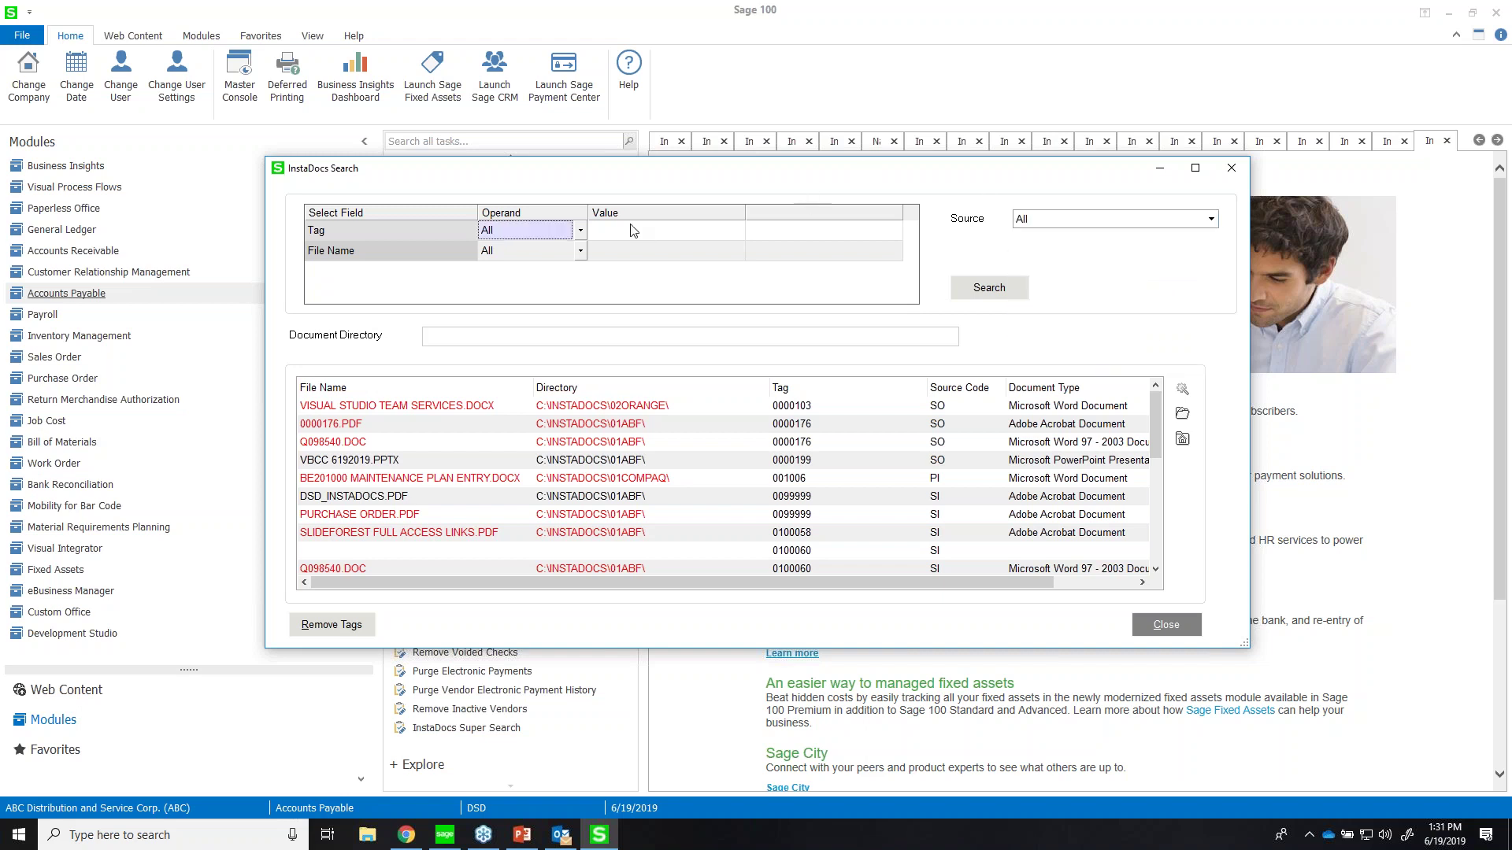
click(634, 230)
click(618, 252)
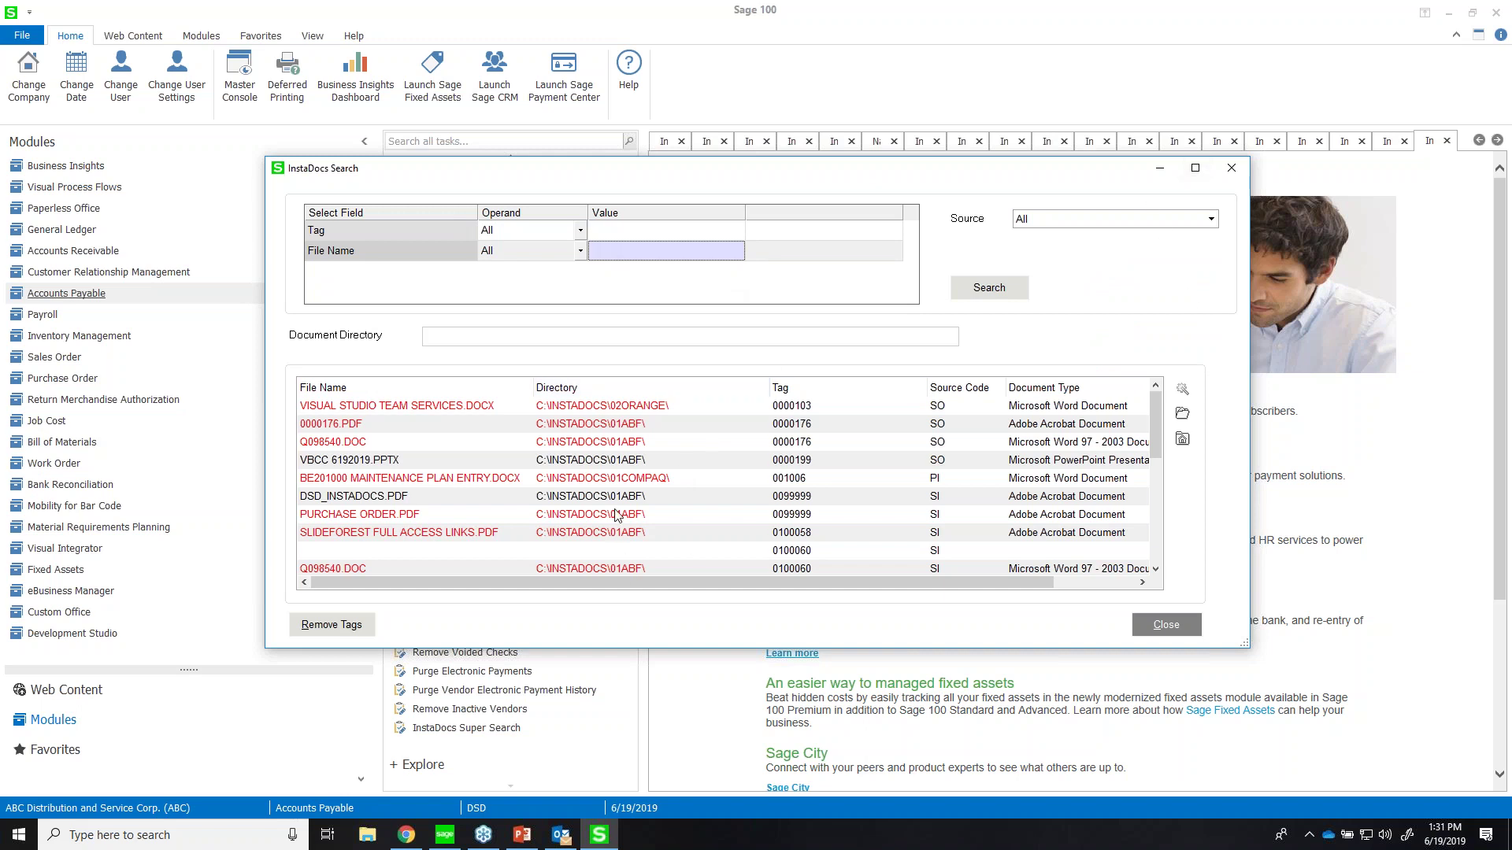
- Examine the tagged documents in the search results, including their directories, tags, source codes and document types, and select VBCC 6192019.PPTX
click(481, 423)
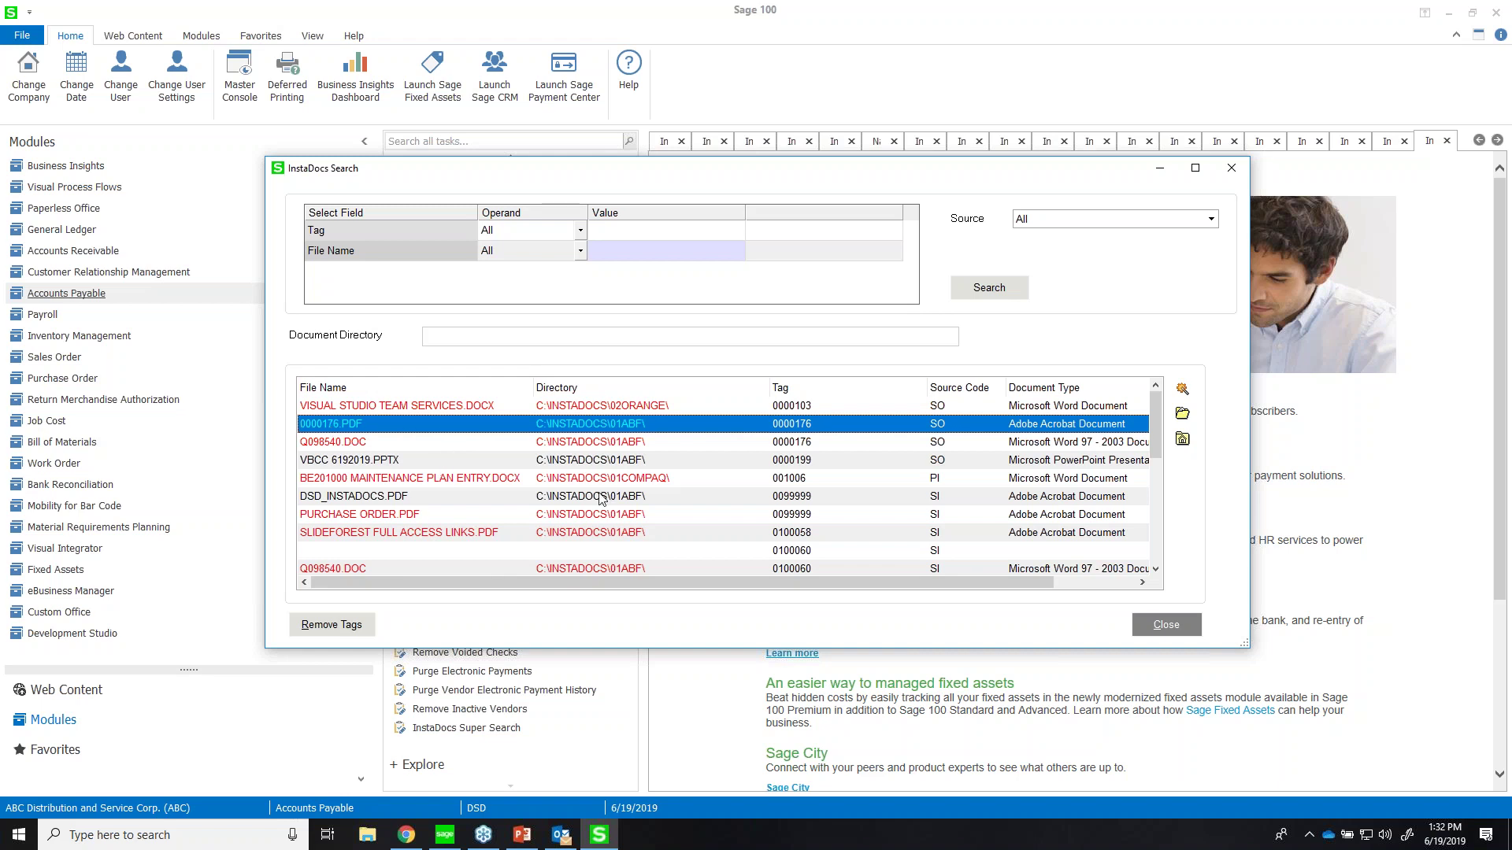
scroll(385, 457, down, 5)
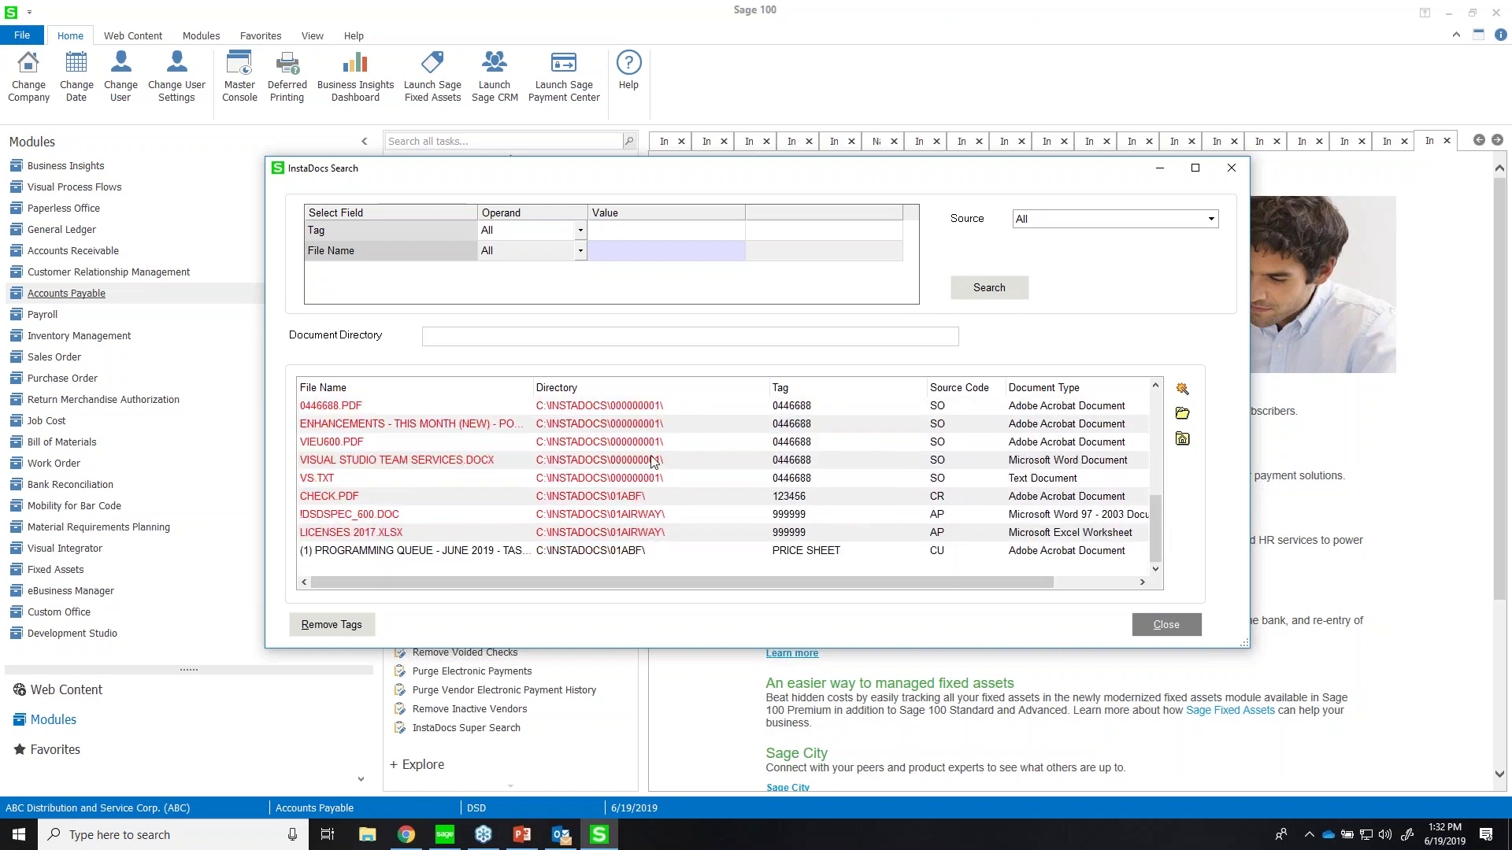
scroll(651, 460, up, 5)
click(587, 406)
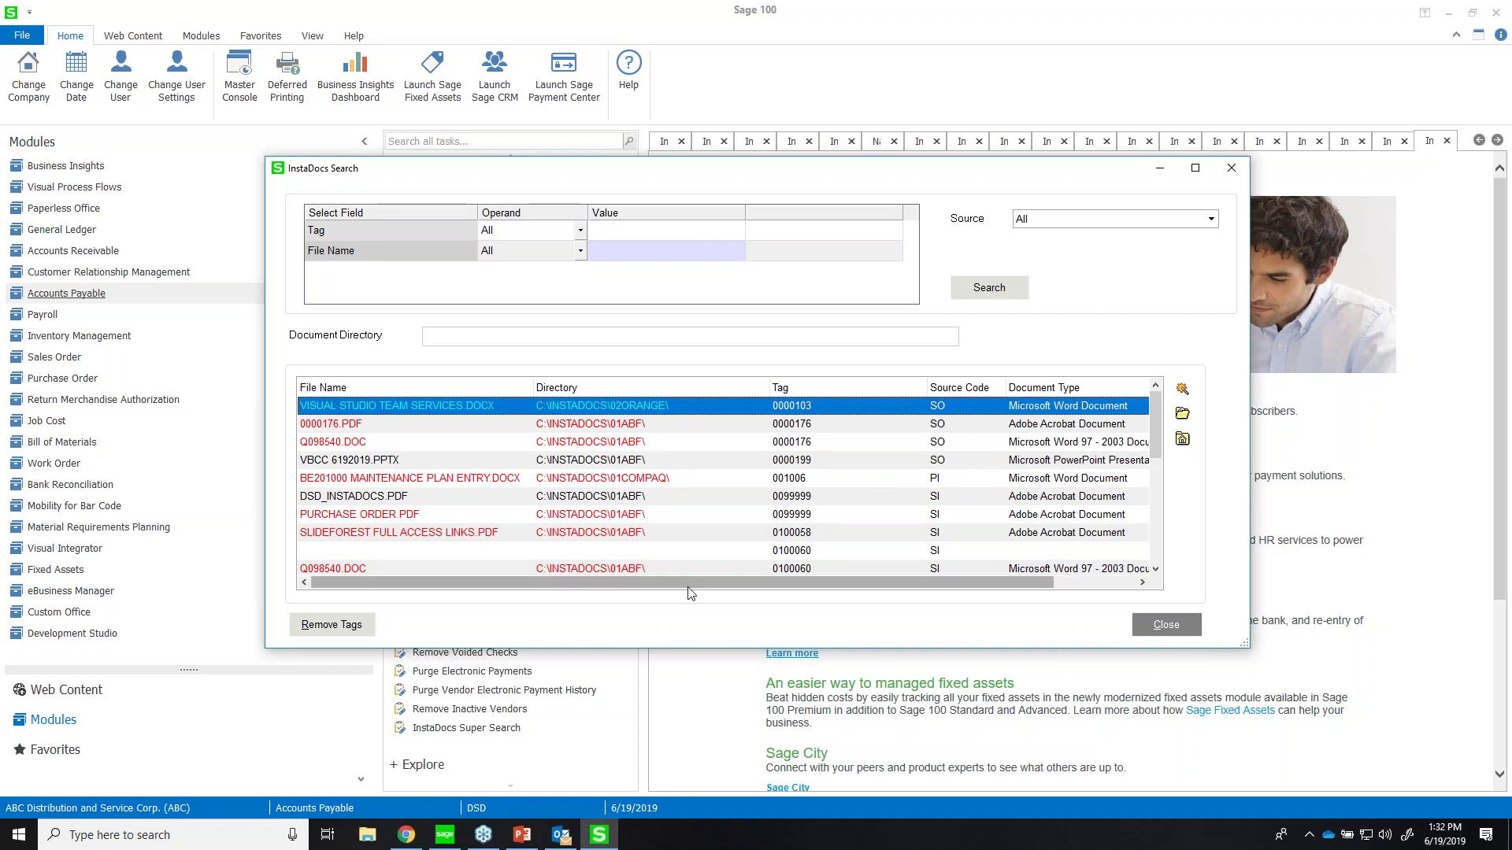
drag(685, 583, 767, 583)
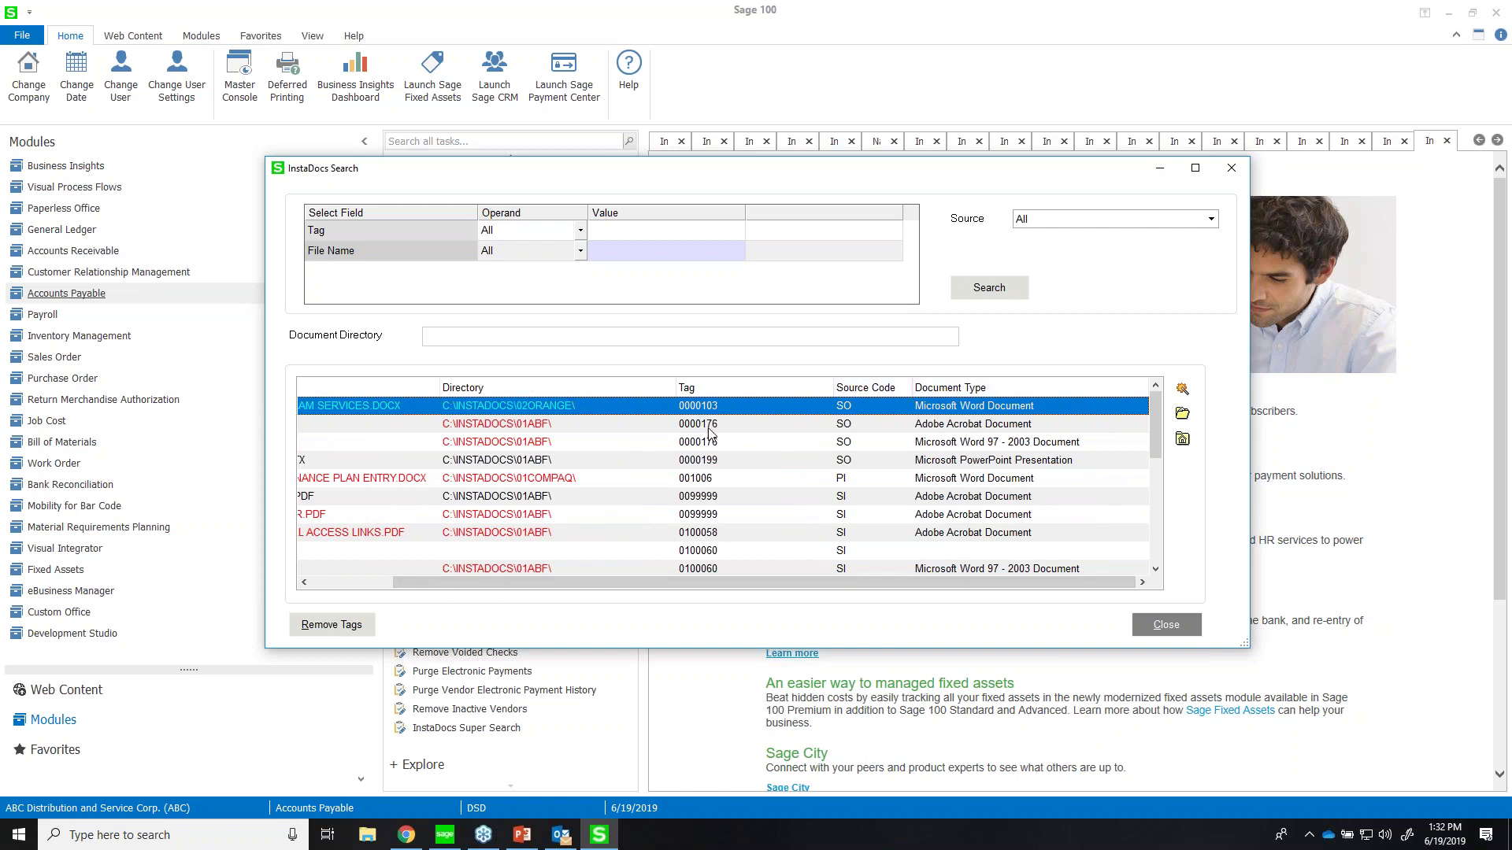
drag(639, 583, 552, 583)
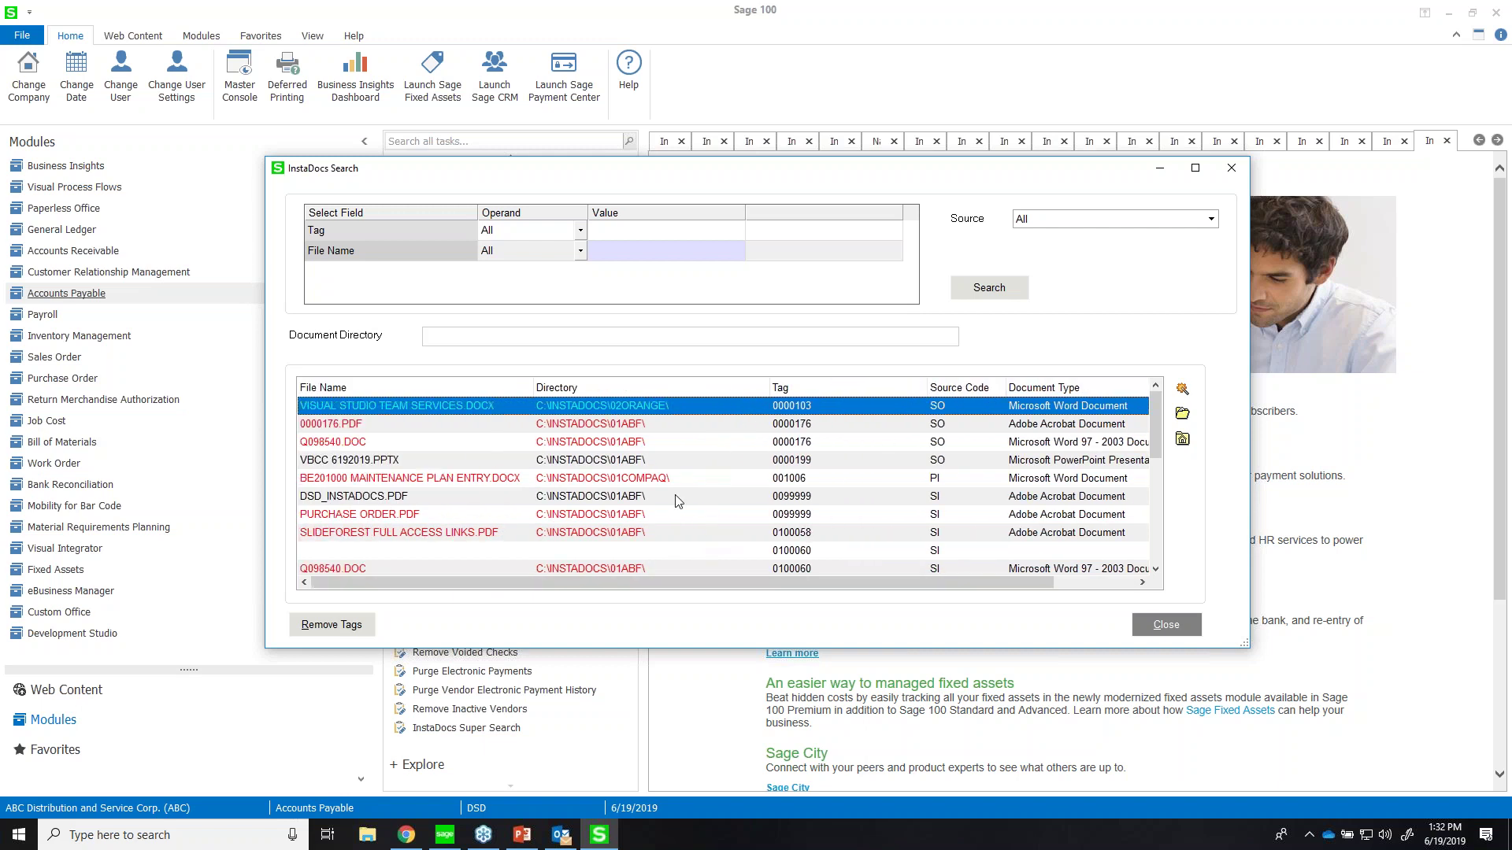
click(398, 460)
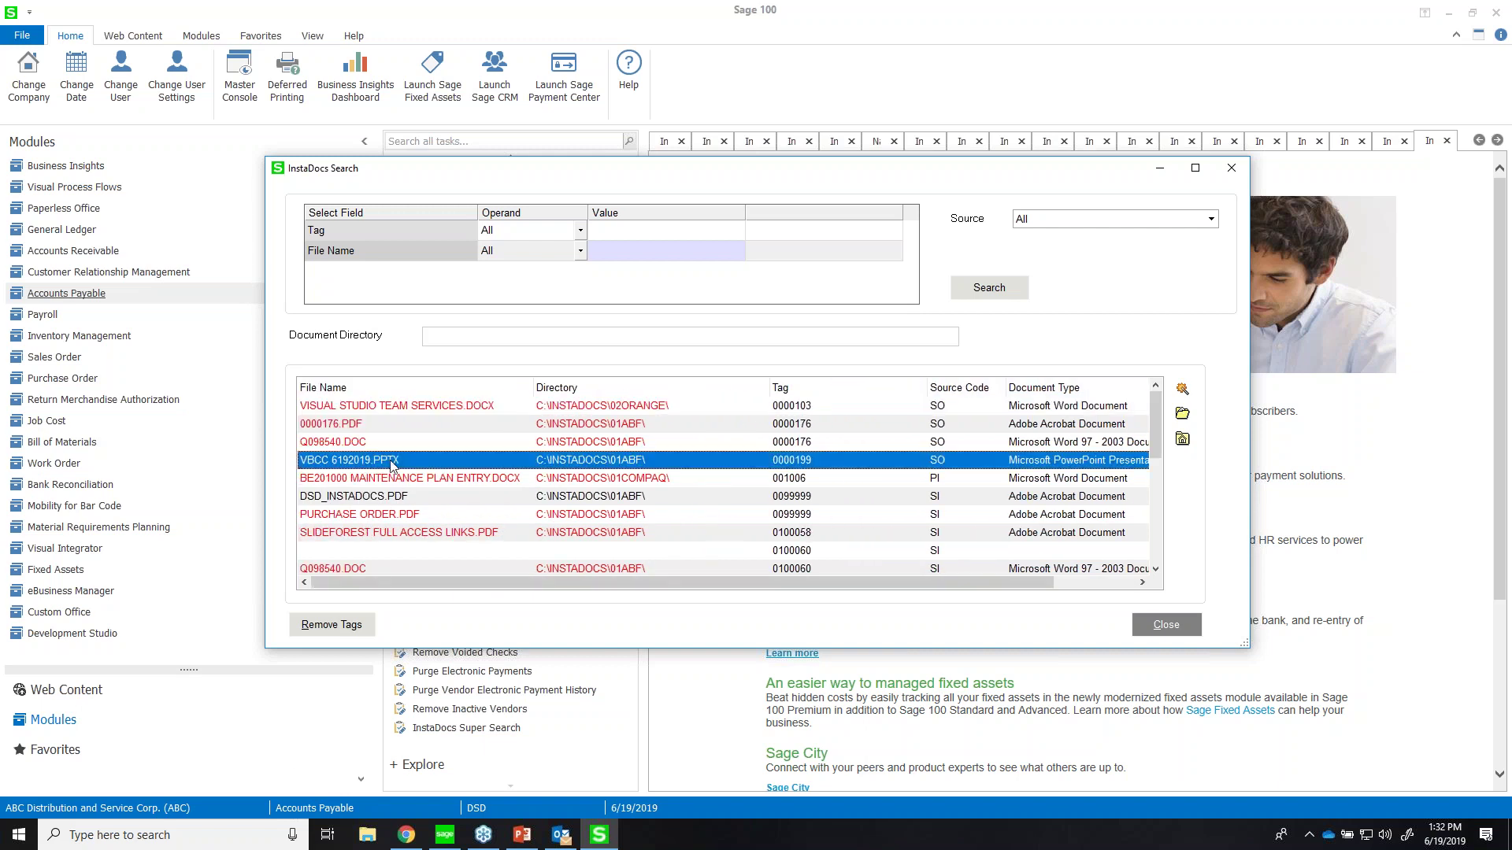
- Remove the orphaned tag records and close InstaDocs Search
click(330, 625)
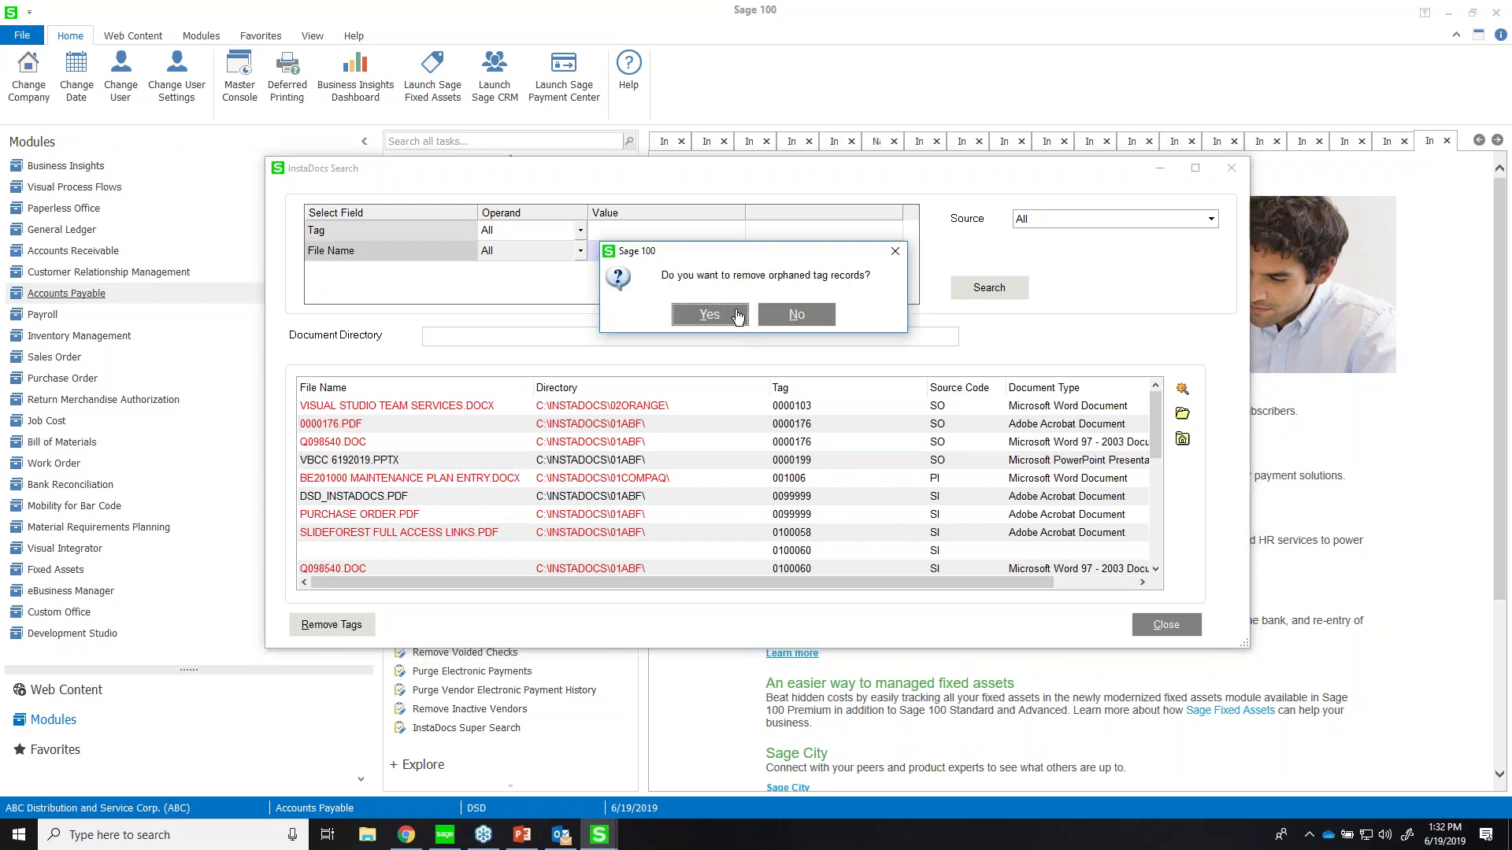
click(694, 315)
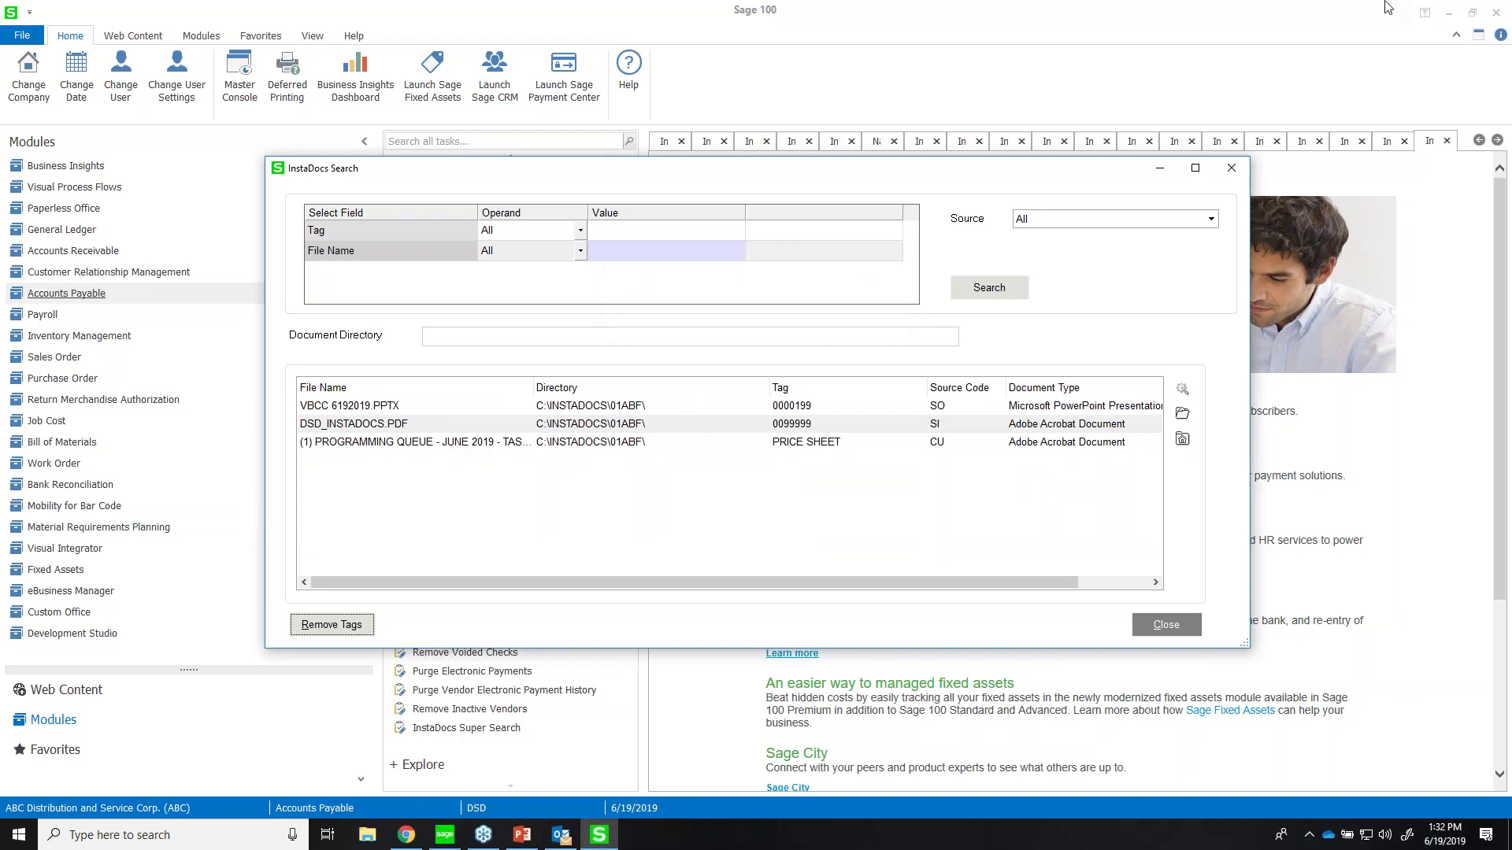
click(1232, 170)
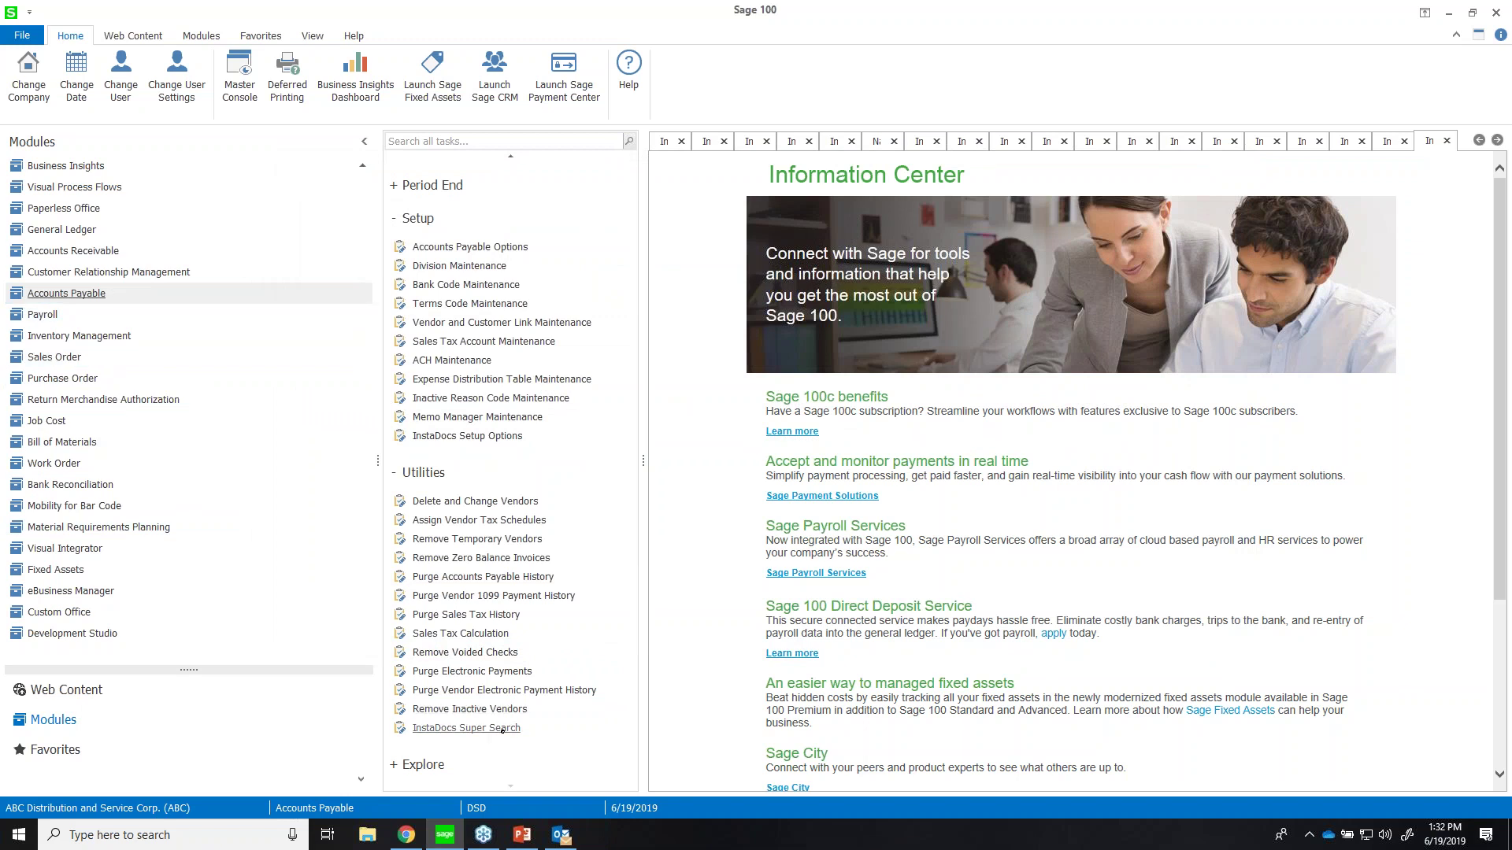
- Open the A/P InstaDocs Setup Options, view the folder browser for the default path, cancel it and accept the options
click(481, 437)
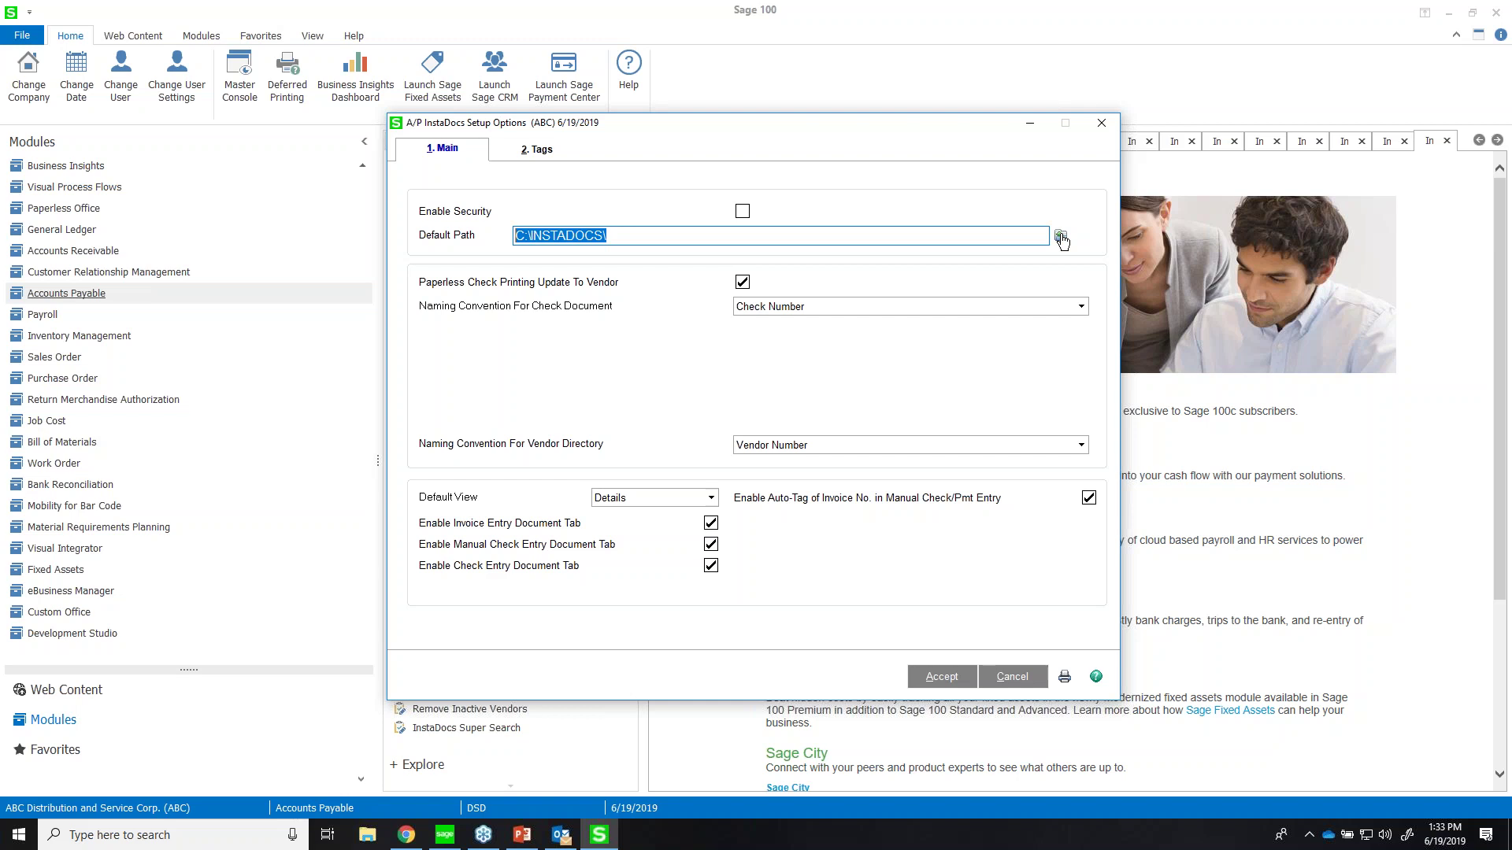
click(1061, 237)
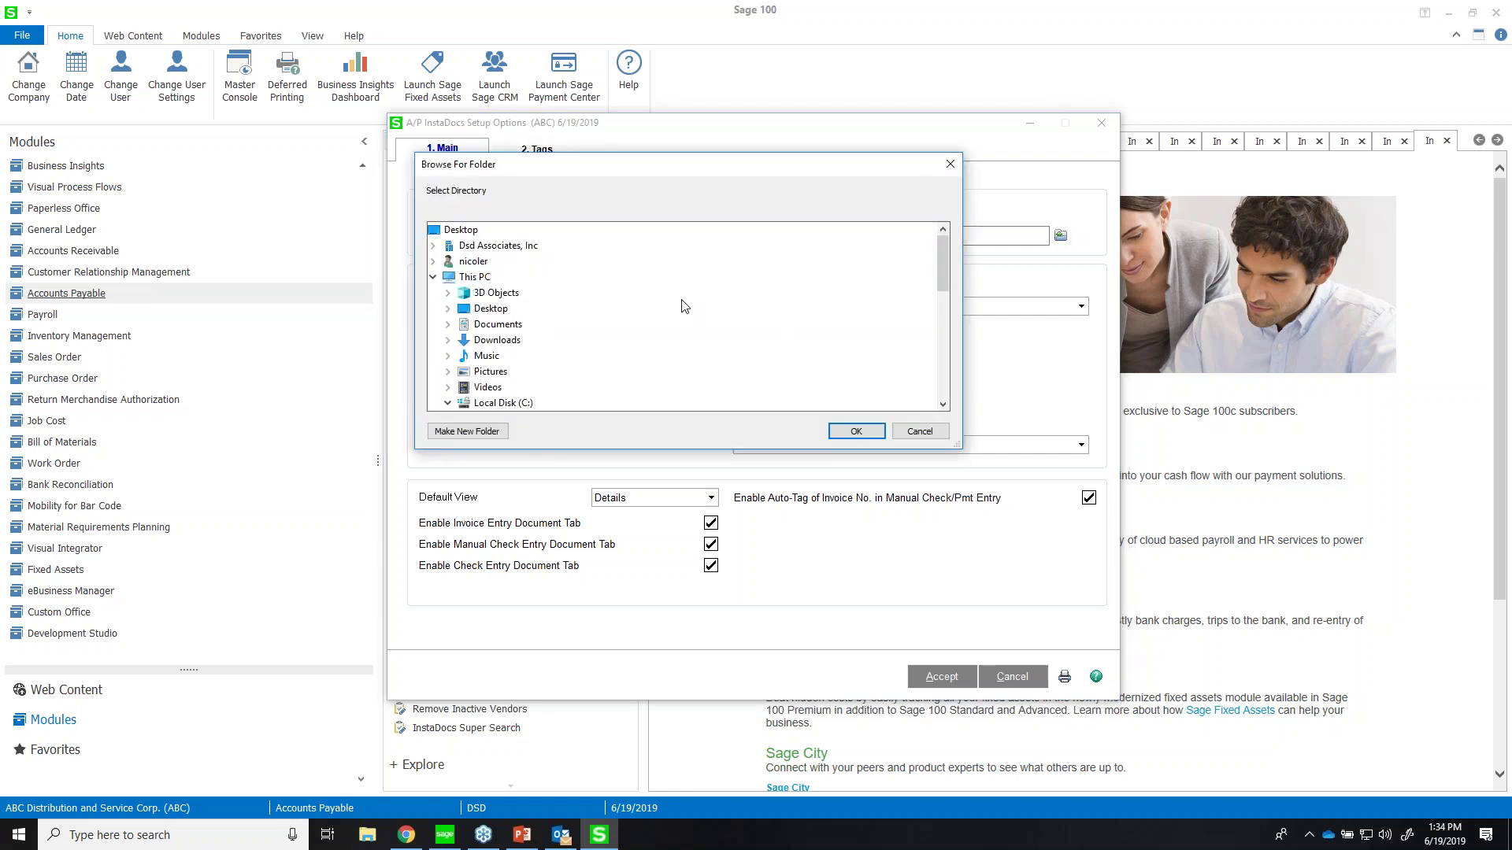
click(940, 167)
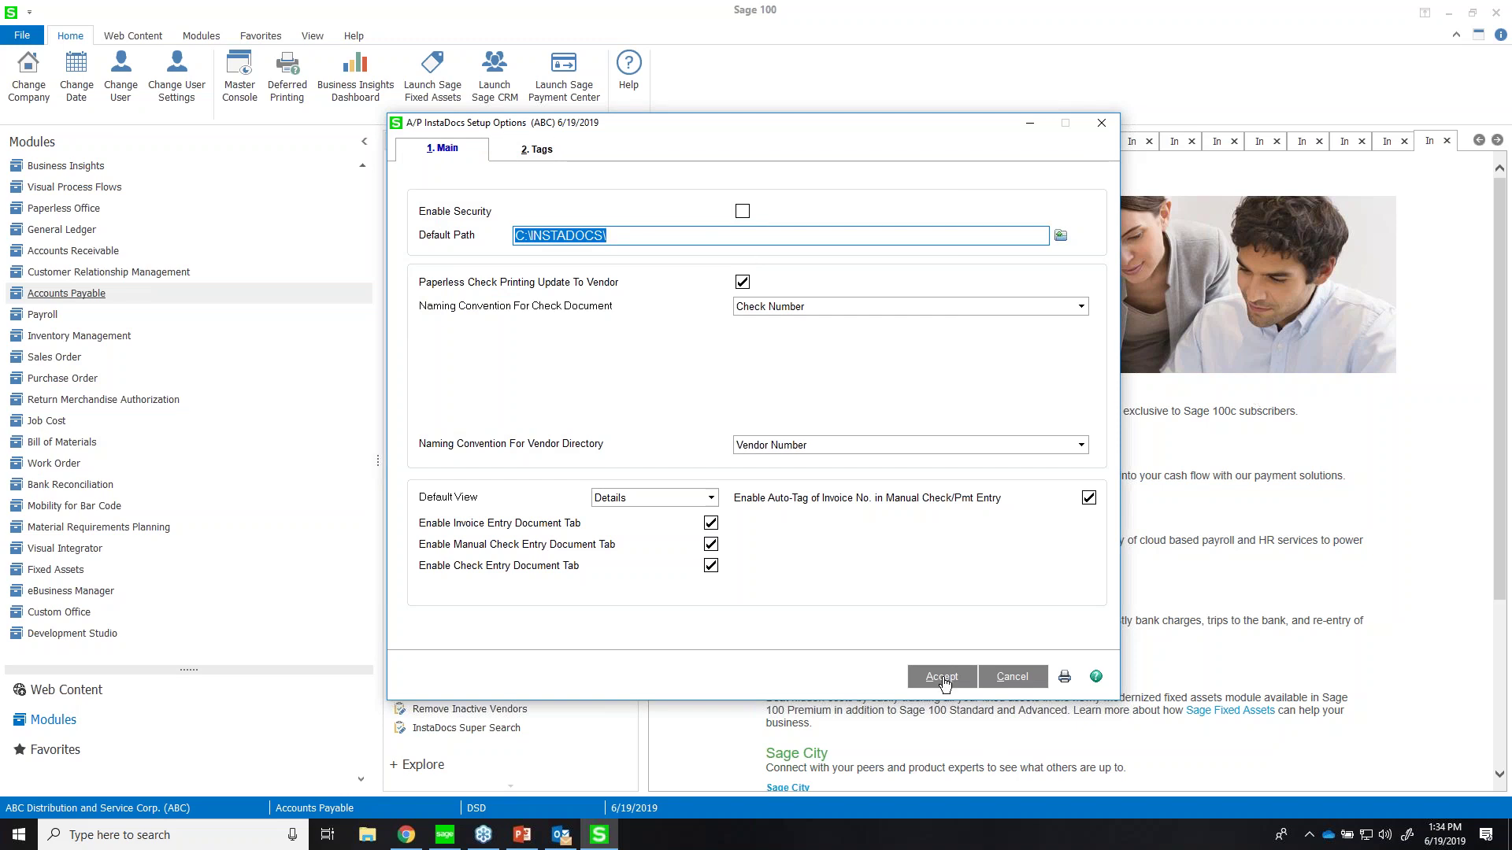
click(947, 677)
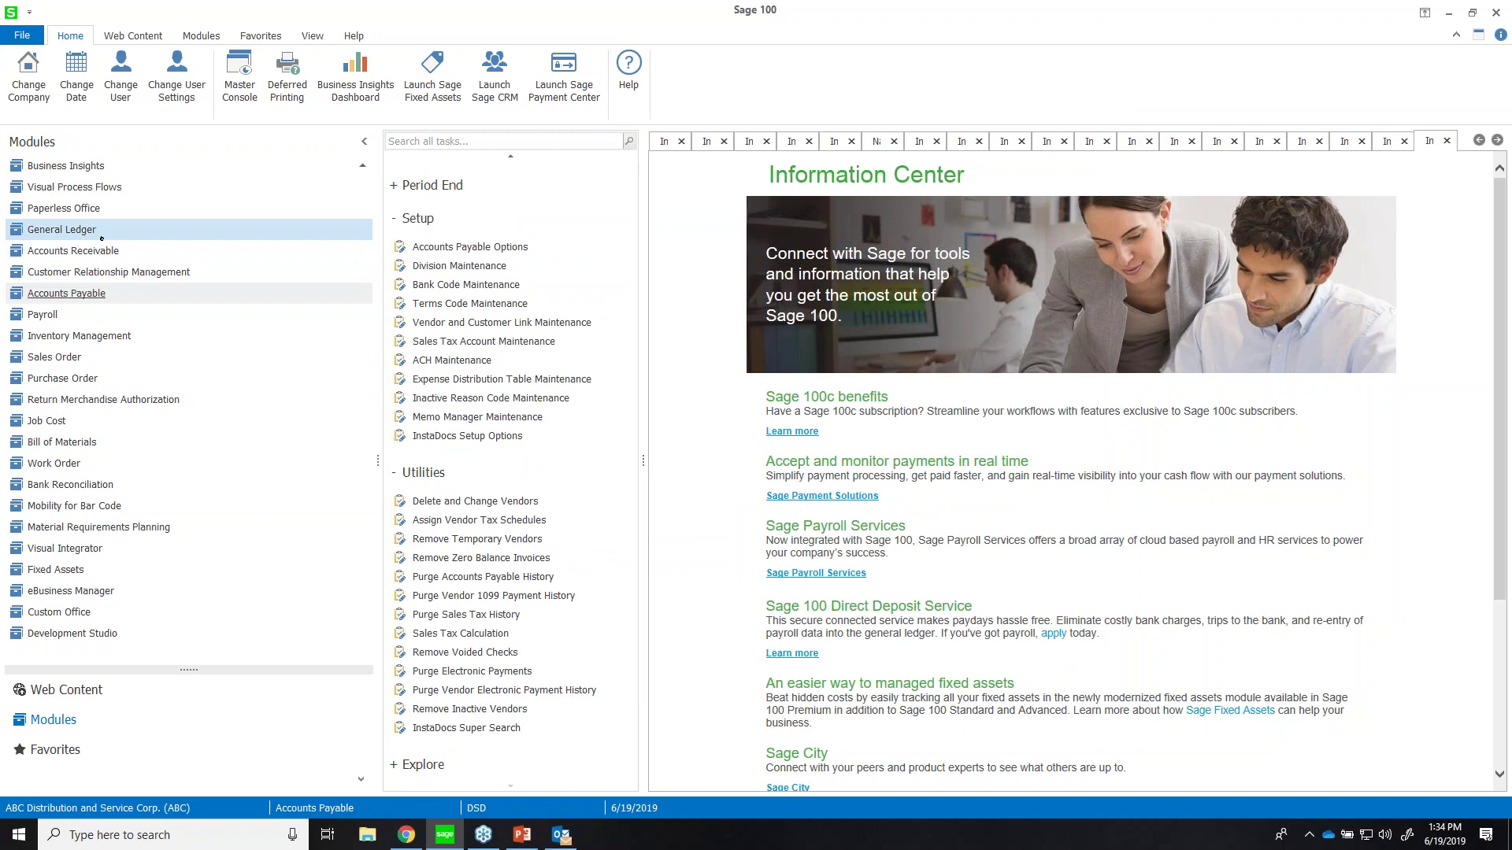
- Switch to the General Ledger module and open General Journal Entry, running the required data conversion
click(63, 229)
click(377, 201)
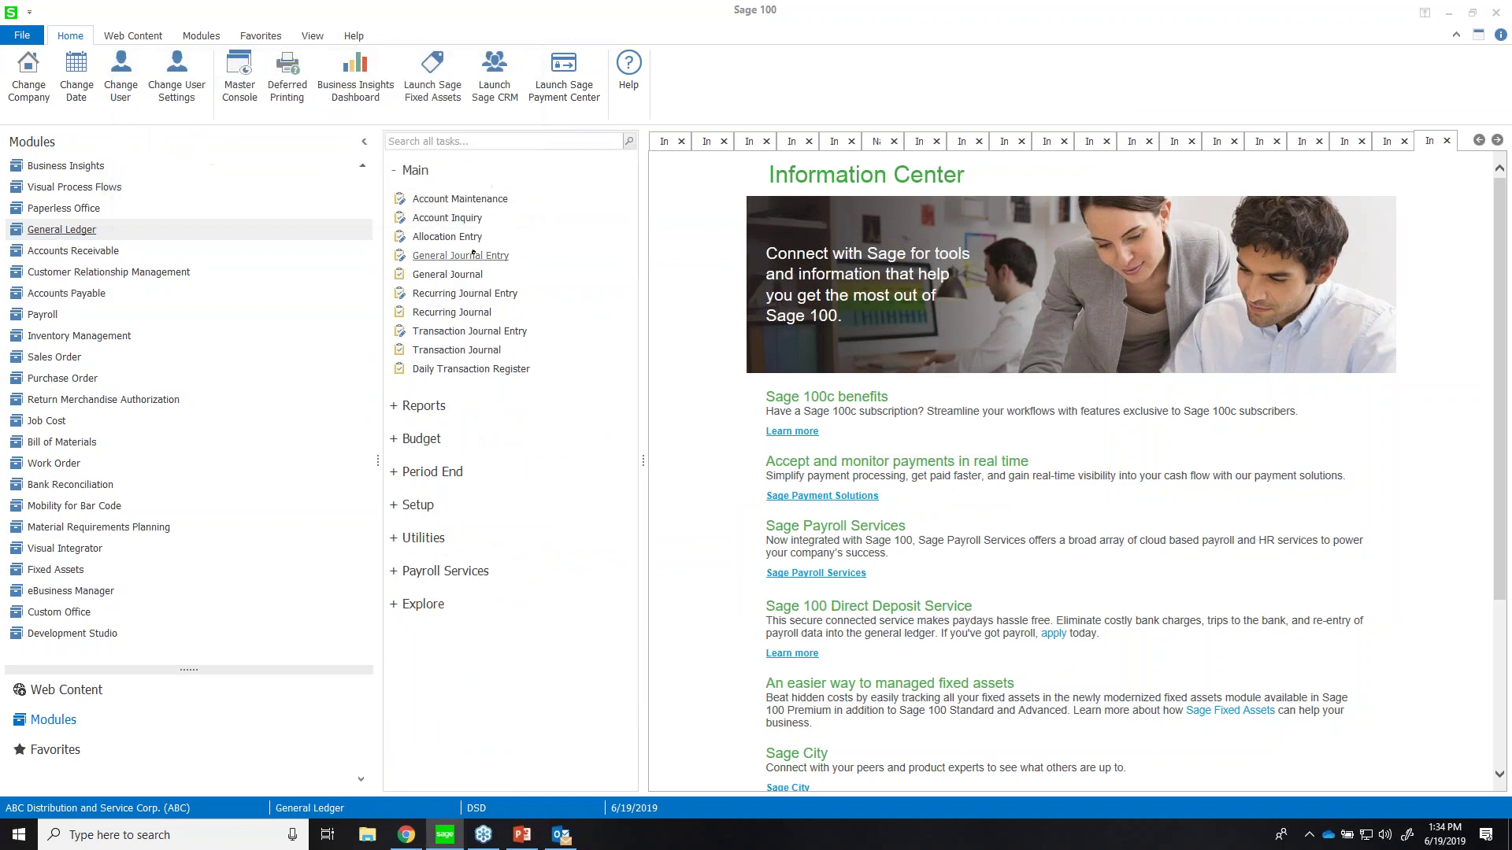
click(447, 274)
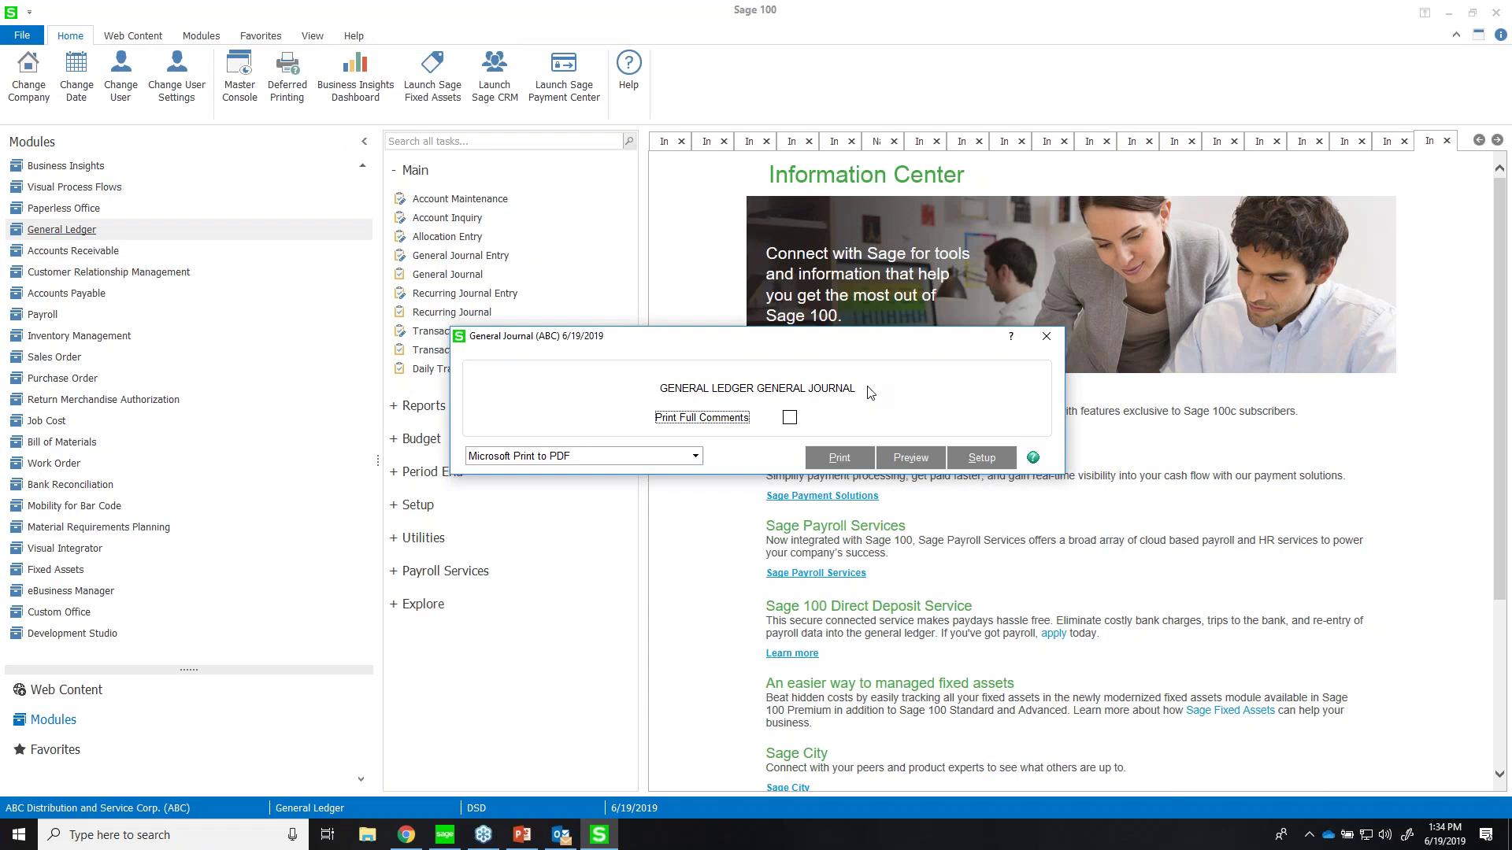
click(1043, 337)
click(460, 255)
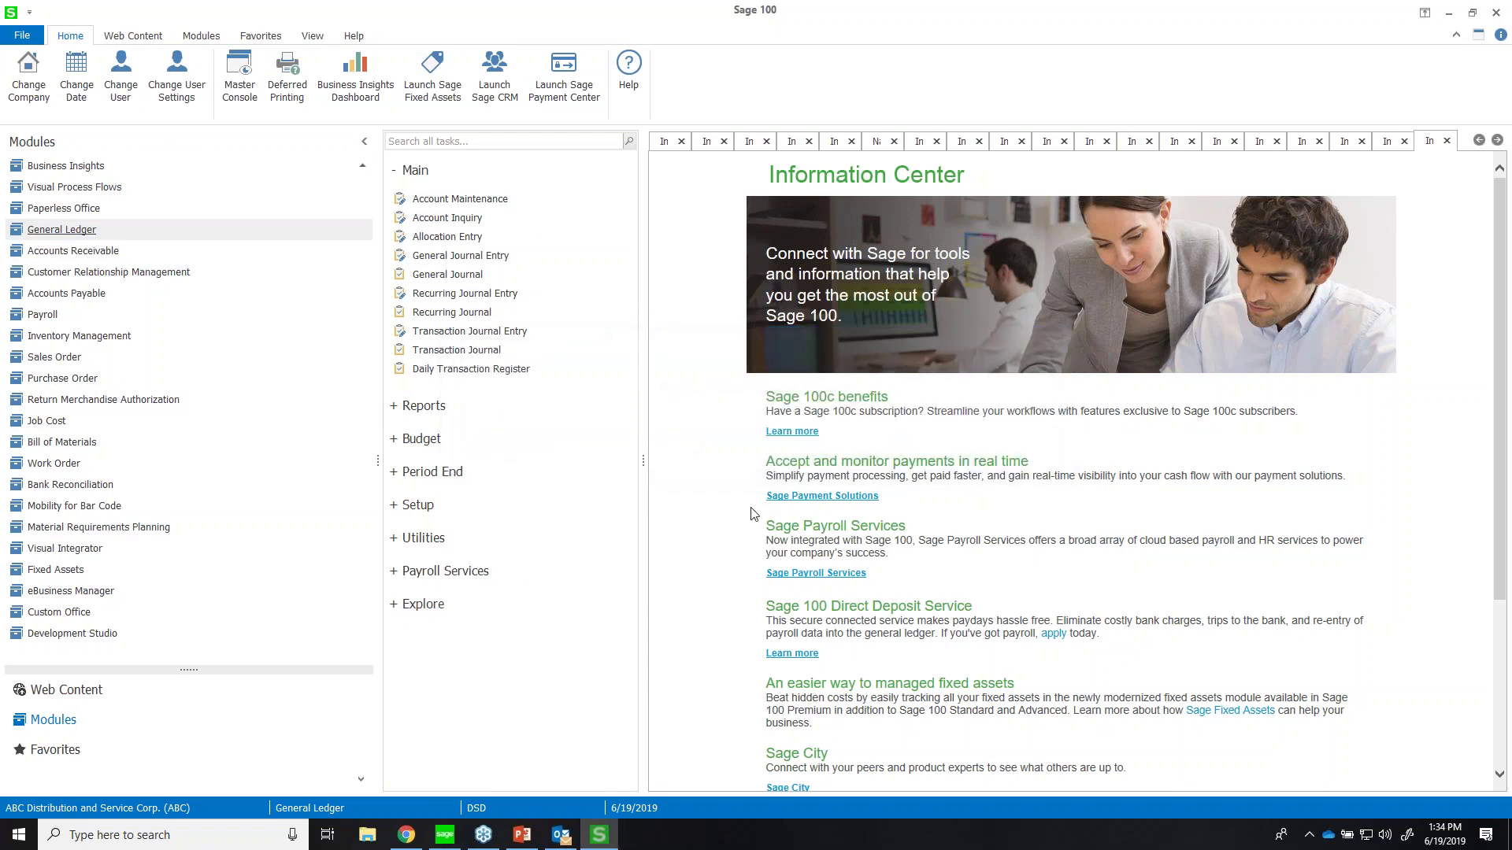
click(945, 532)
click(946, 533)
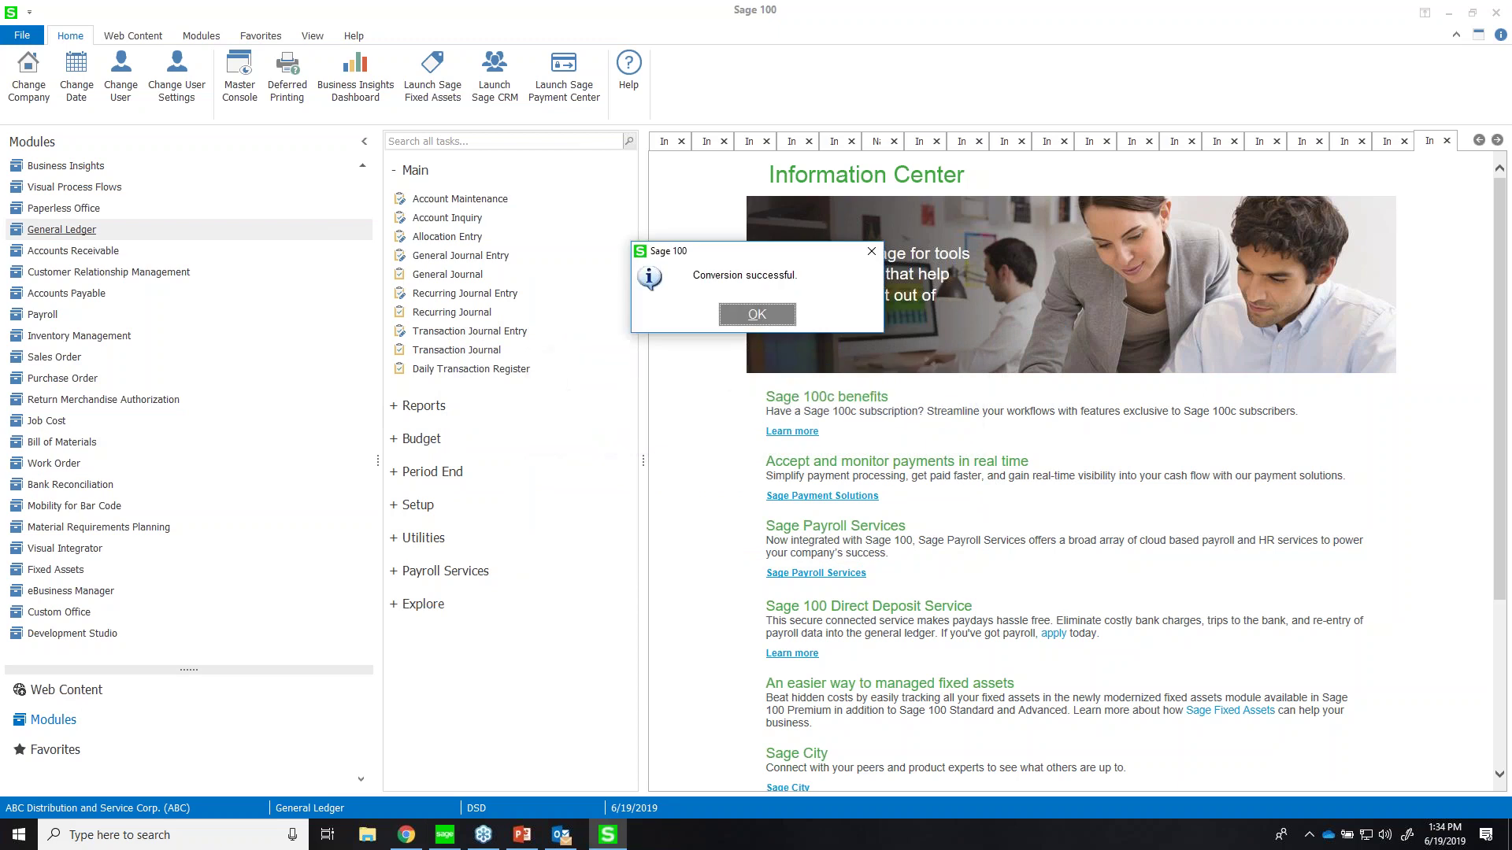
click(737, 315)
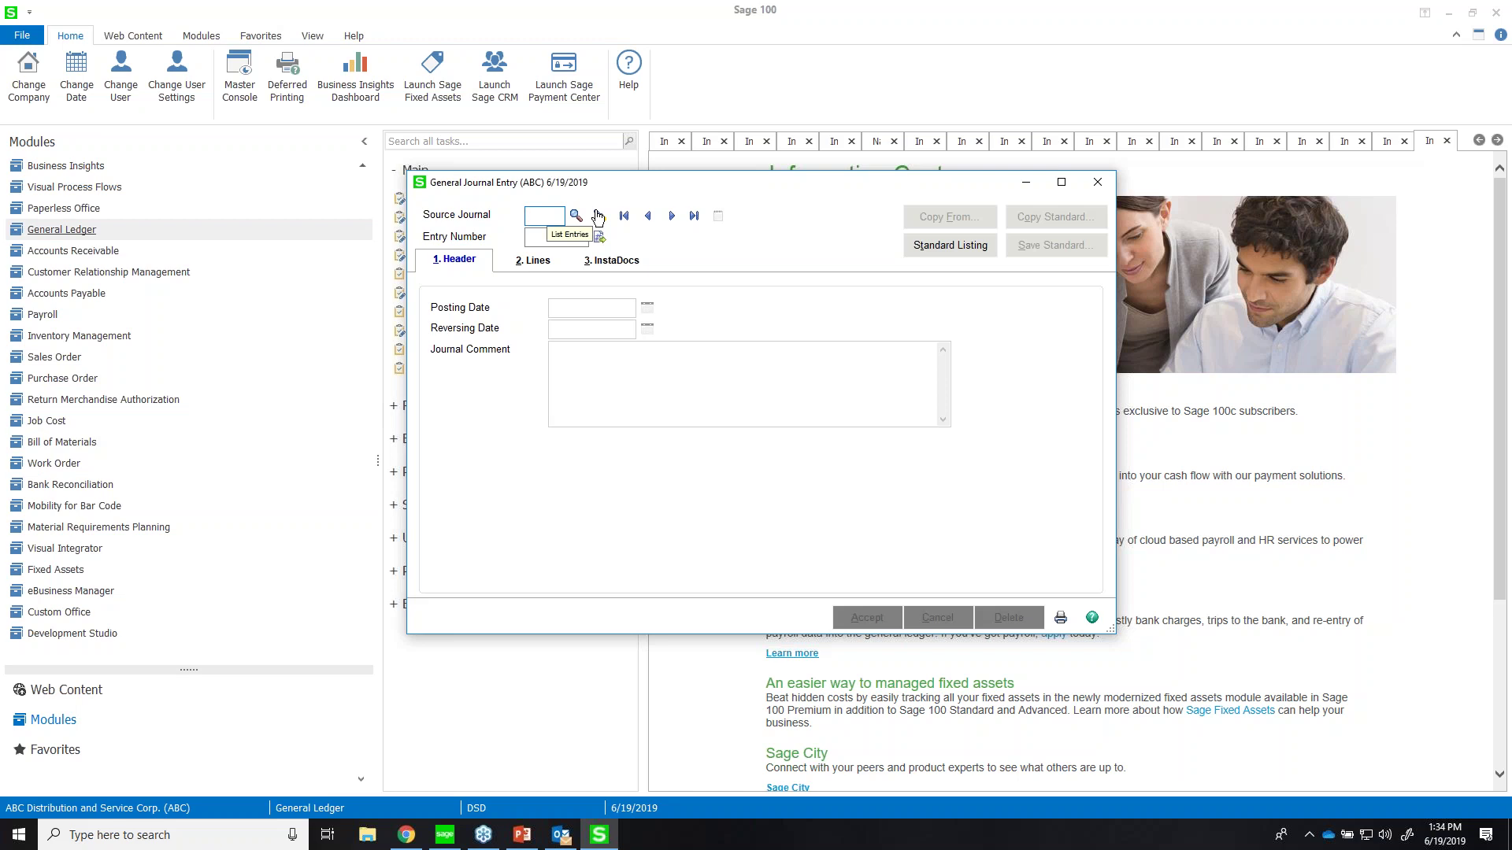
- Start a general journal entry for source journal AP with the next entry number, and close the entry window
click(577, 217)
click(497, 273)
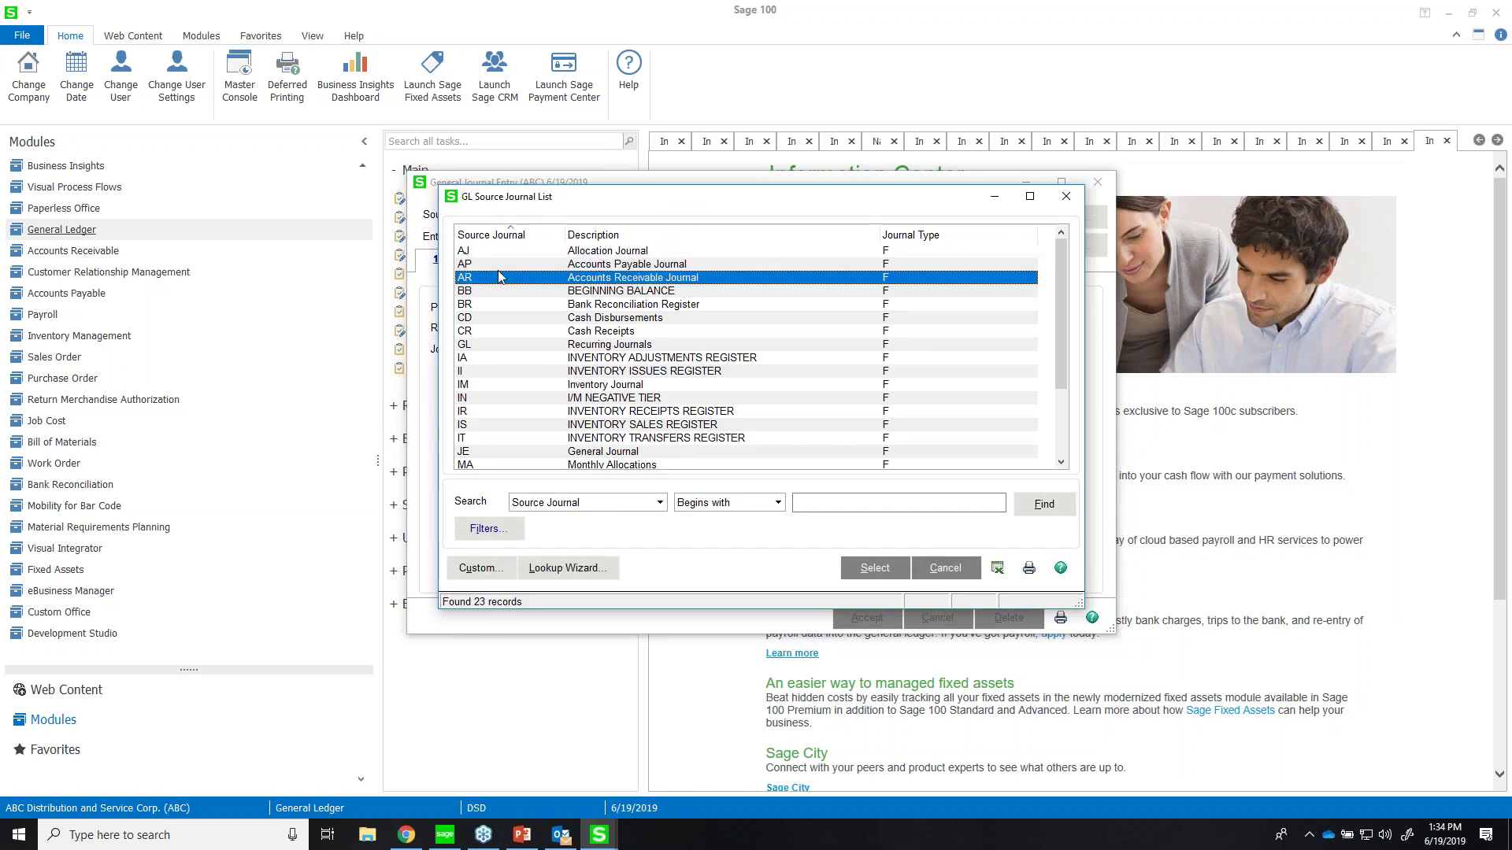
double_click(498, 266)
click(600, 240)
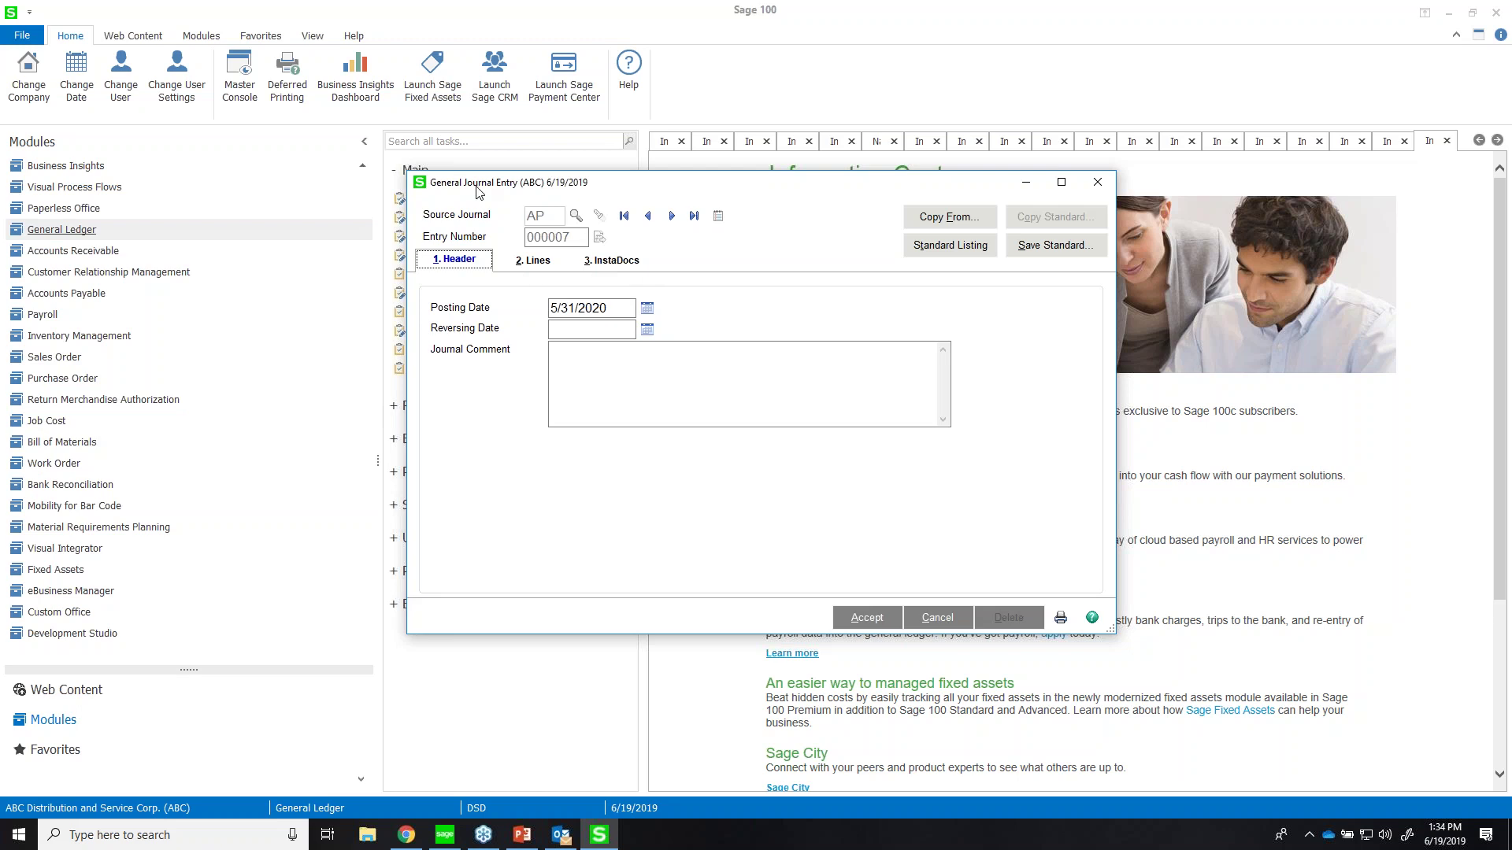
drag(477, 188, 832, 174)
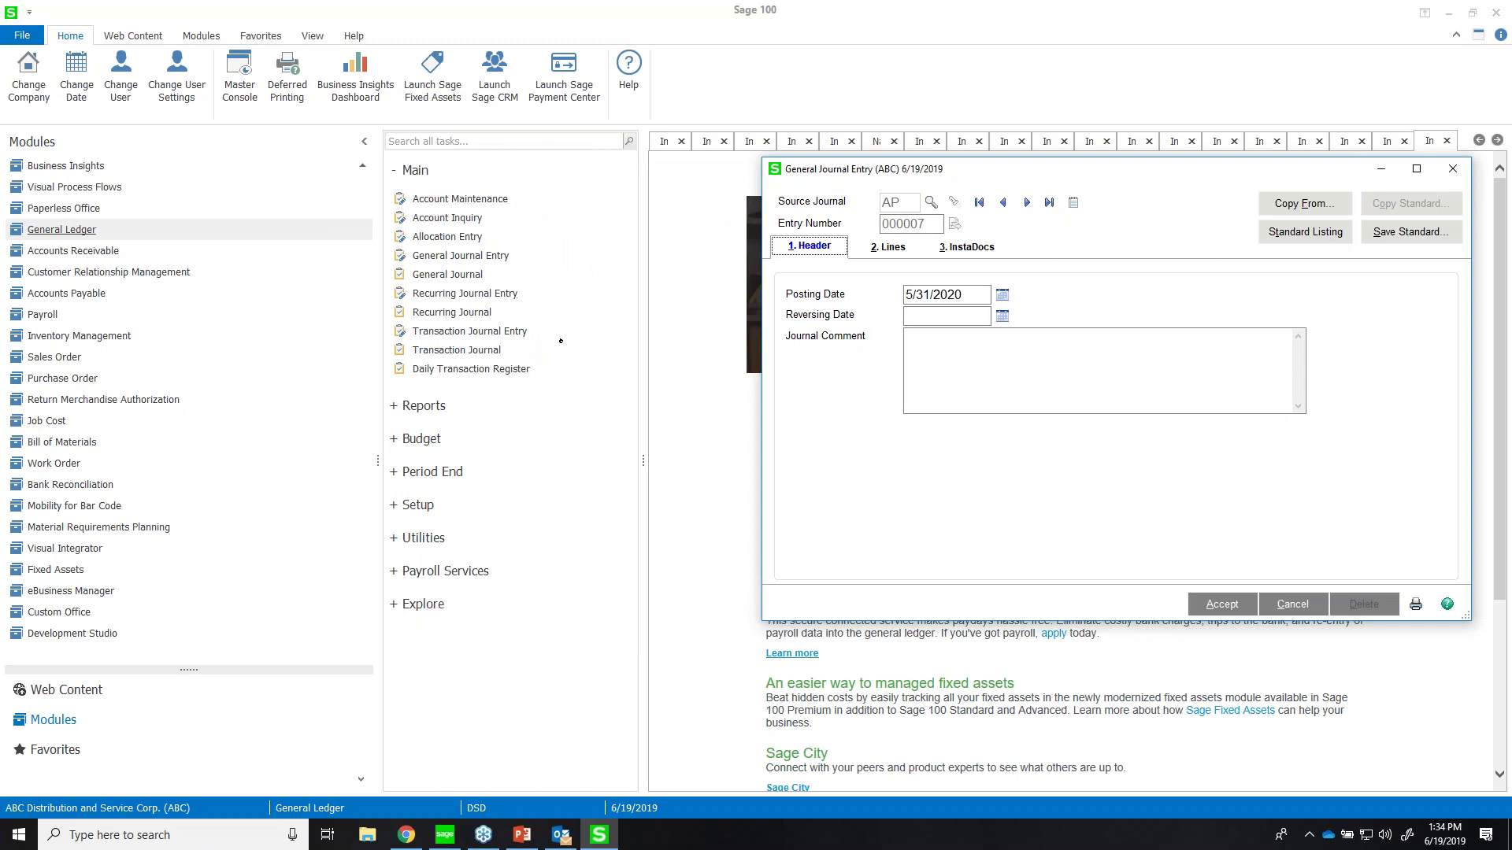
click(1447, 175)
click(765, 315)
- Look through the General Ledger report and period end tasks, and view Account Maintenance before closing it
click(399, 409)
click(398, 410)
click(502, 471)
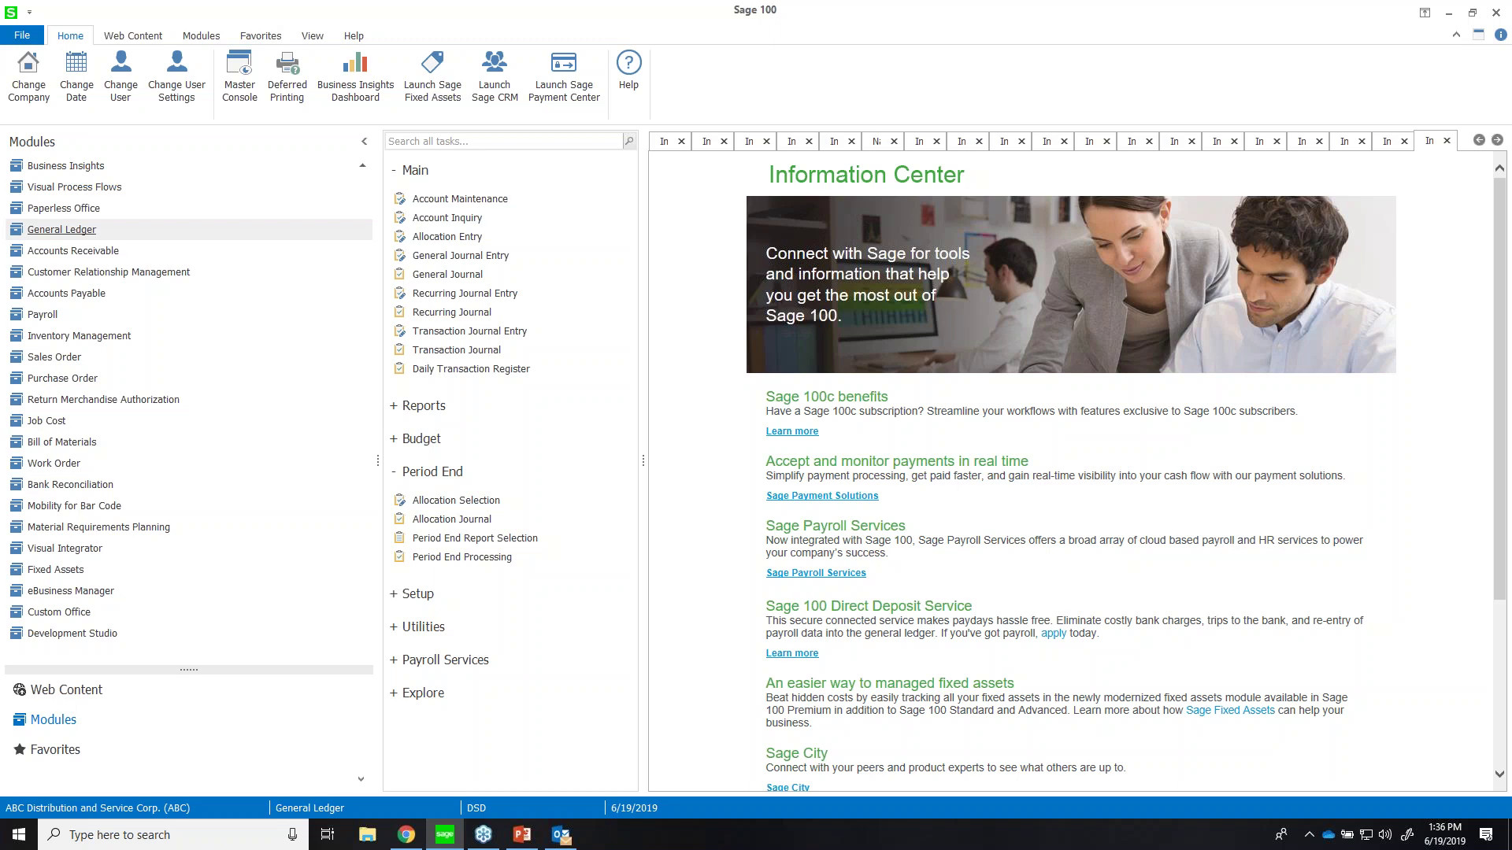
click(494, 198)
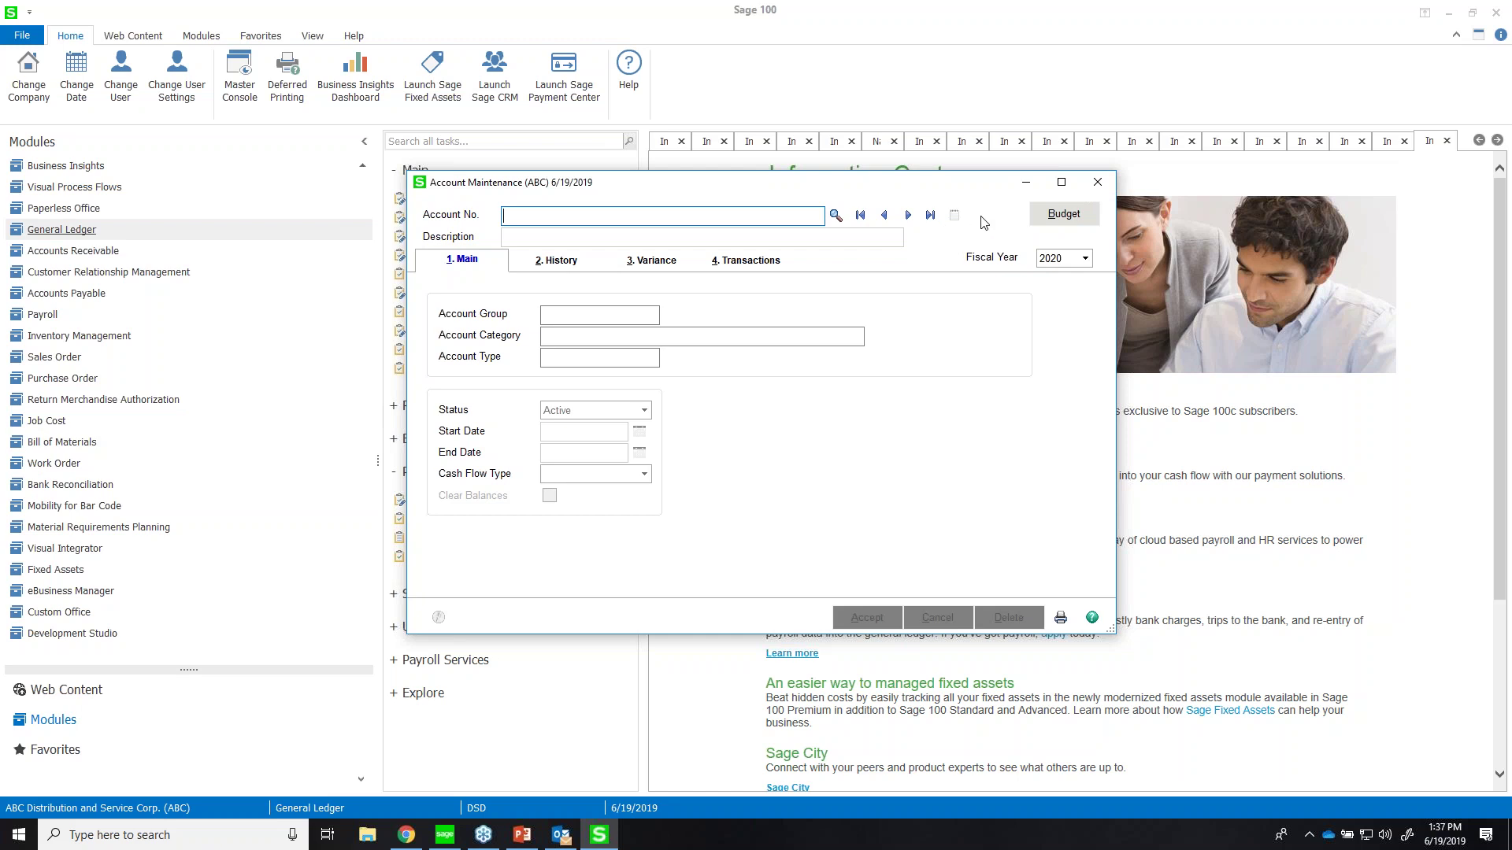
click(1106, 186)
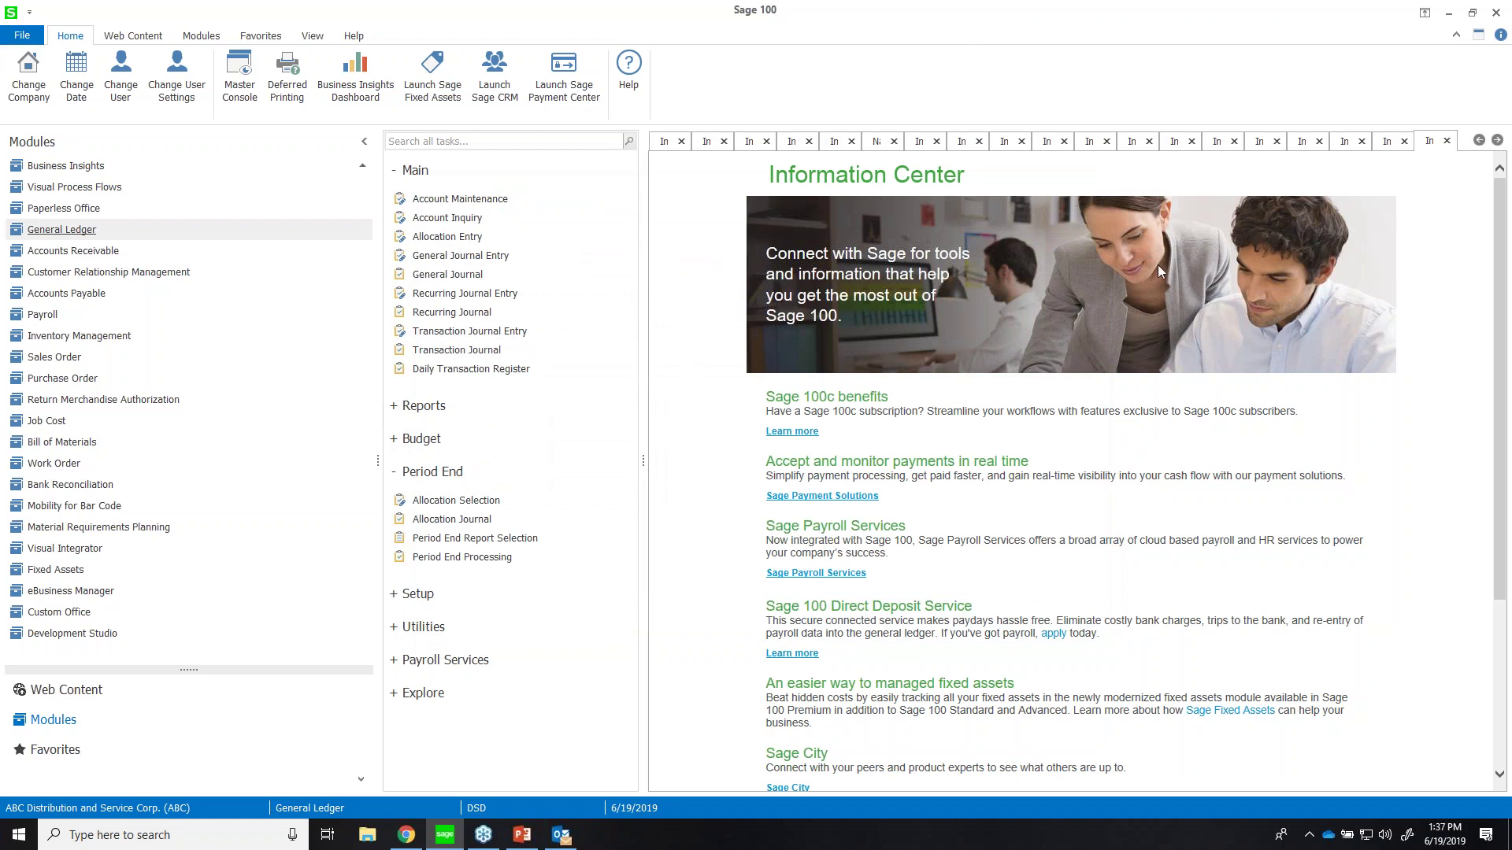
mouse_move(519, 840)
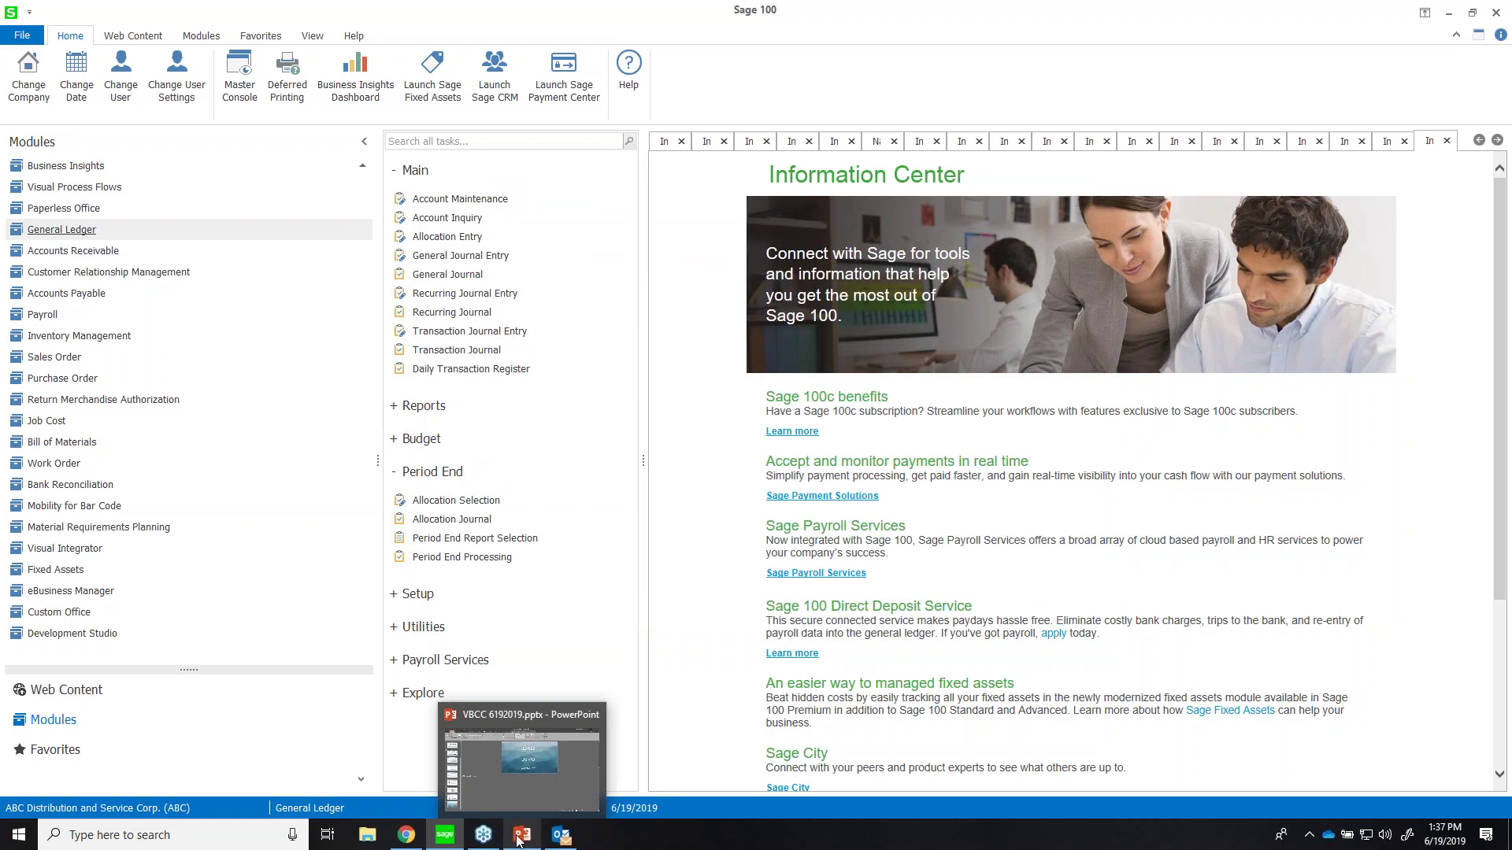
- Open Master Invoice Selection in the Sales Order module, load the existing master invoice dated 2/24/2019, and review its two included invoices
click(135, 354)
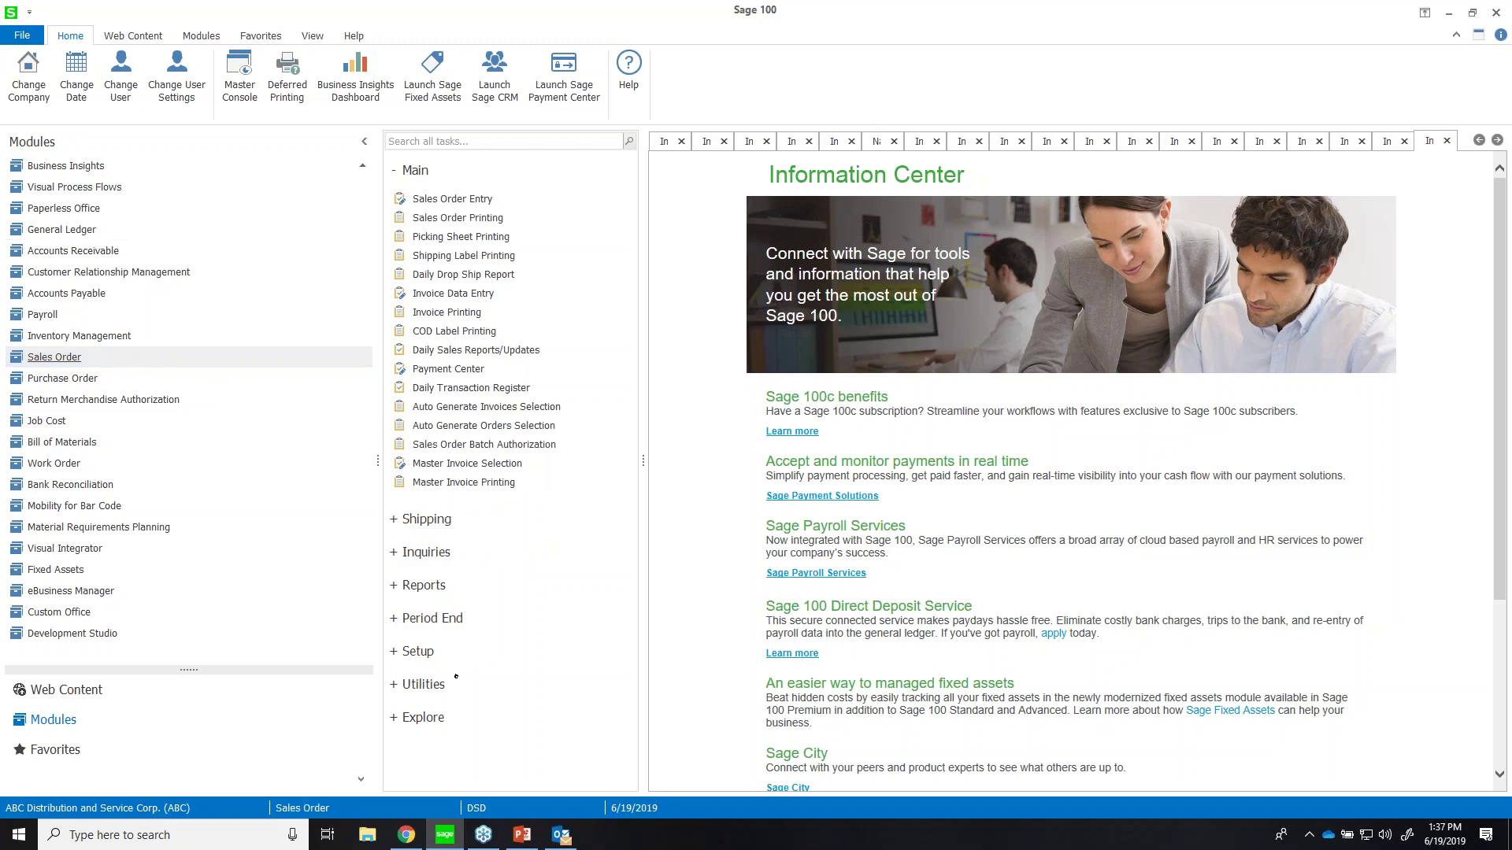
click(459, 463)
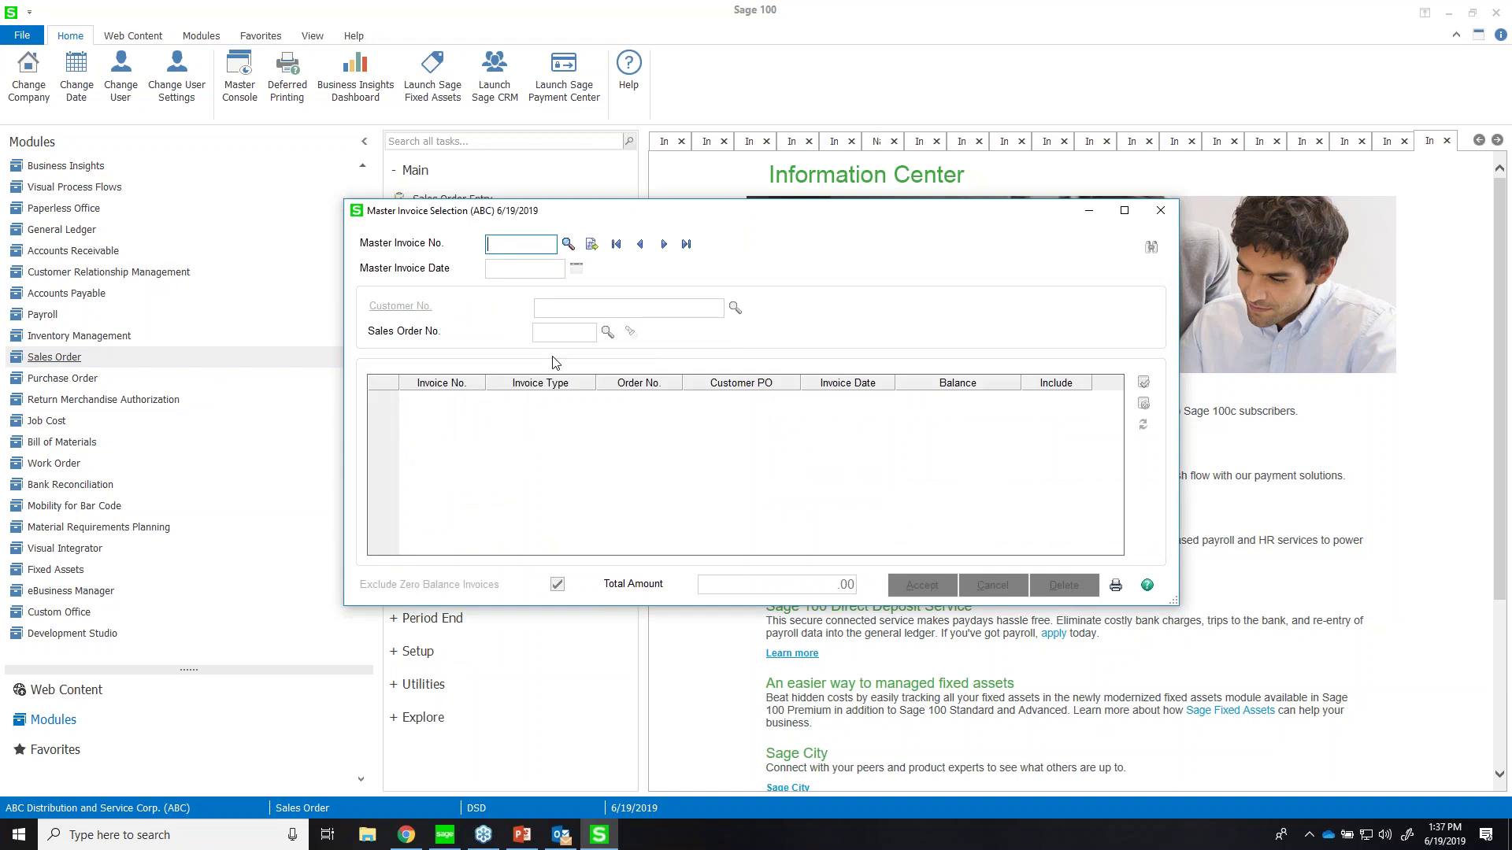
click(568, 244)
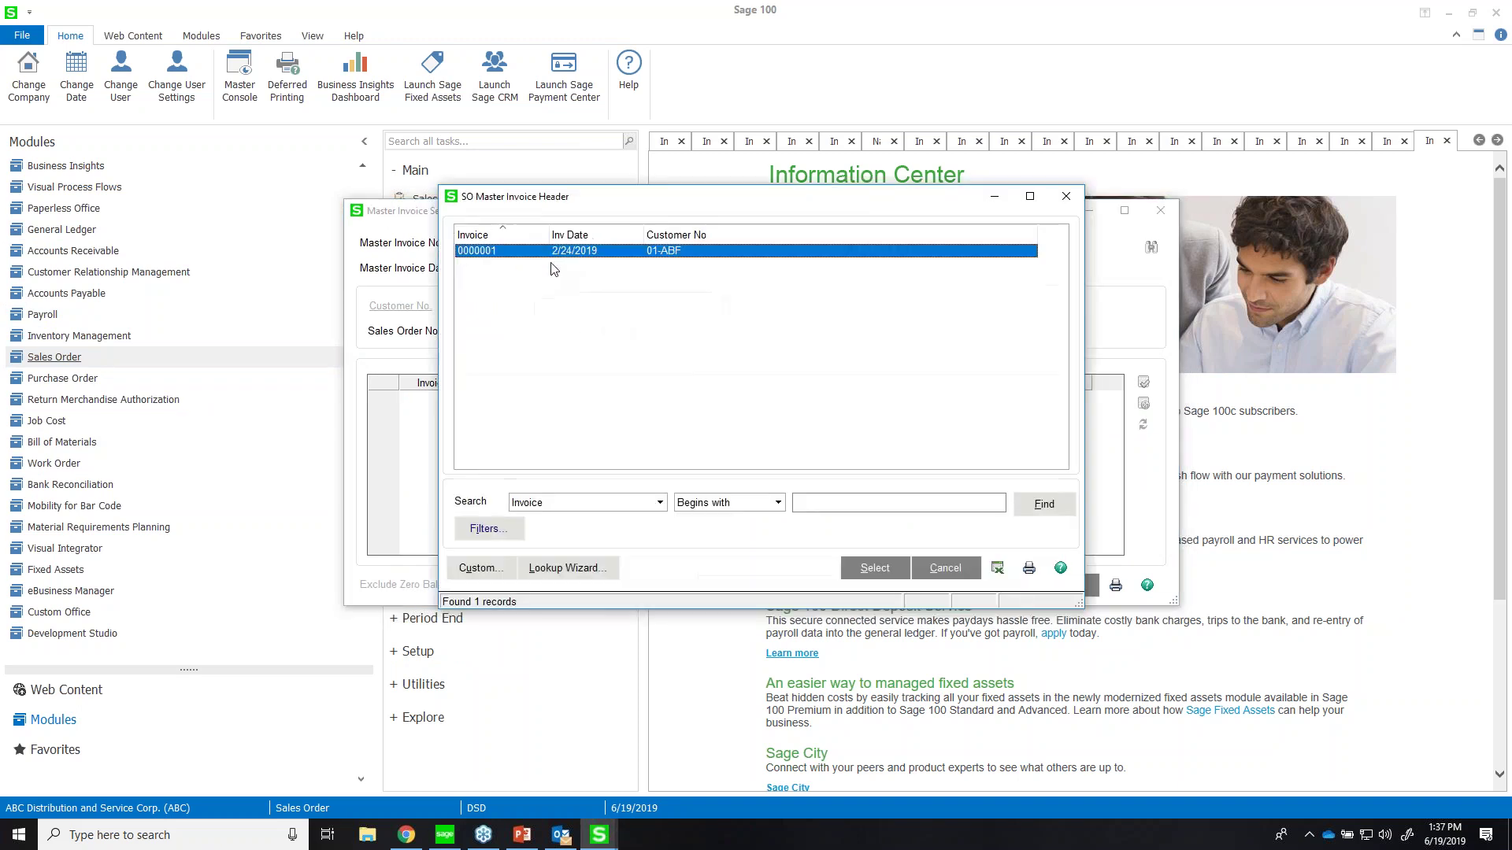
double_click(544, 252)
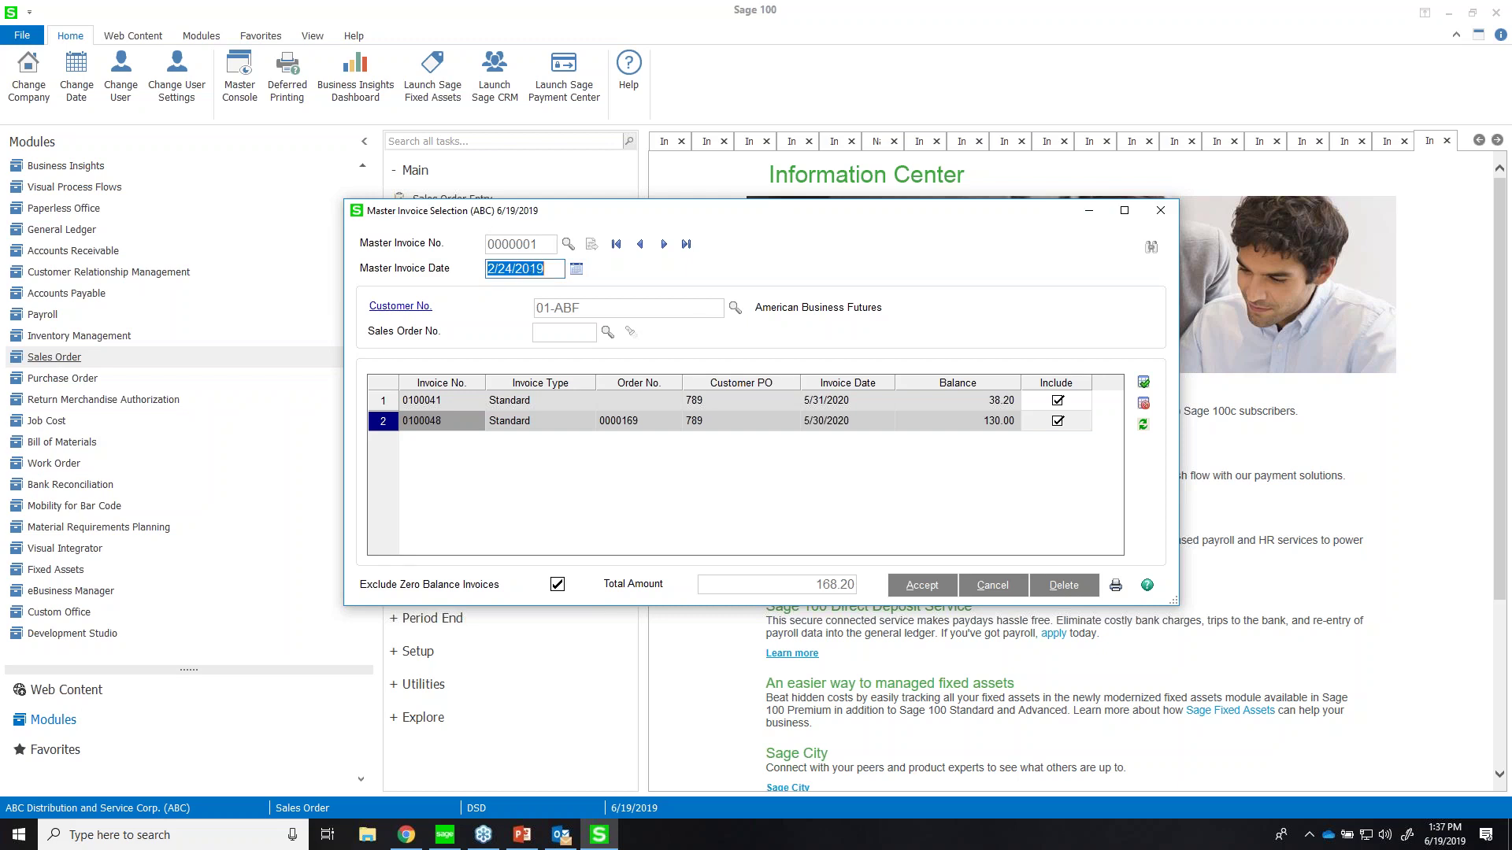
click(445, 402)
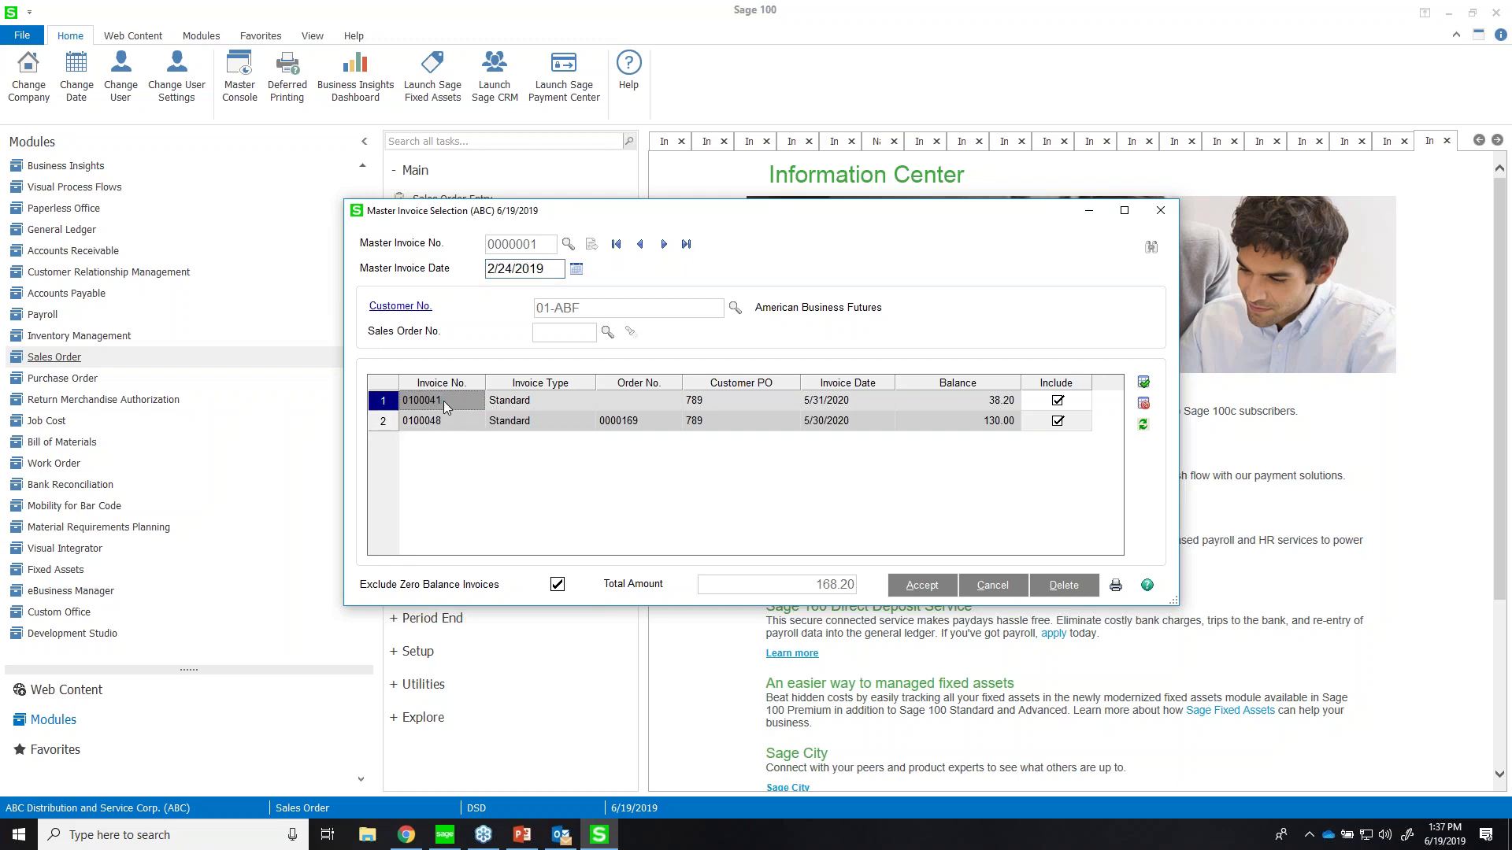
click(456, 422)
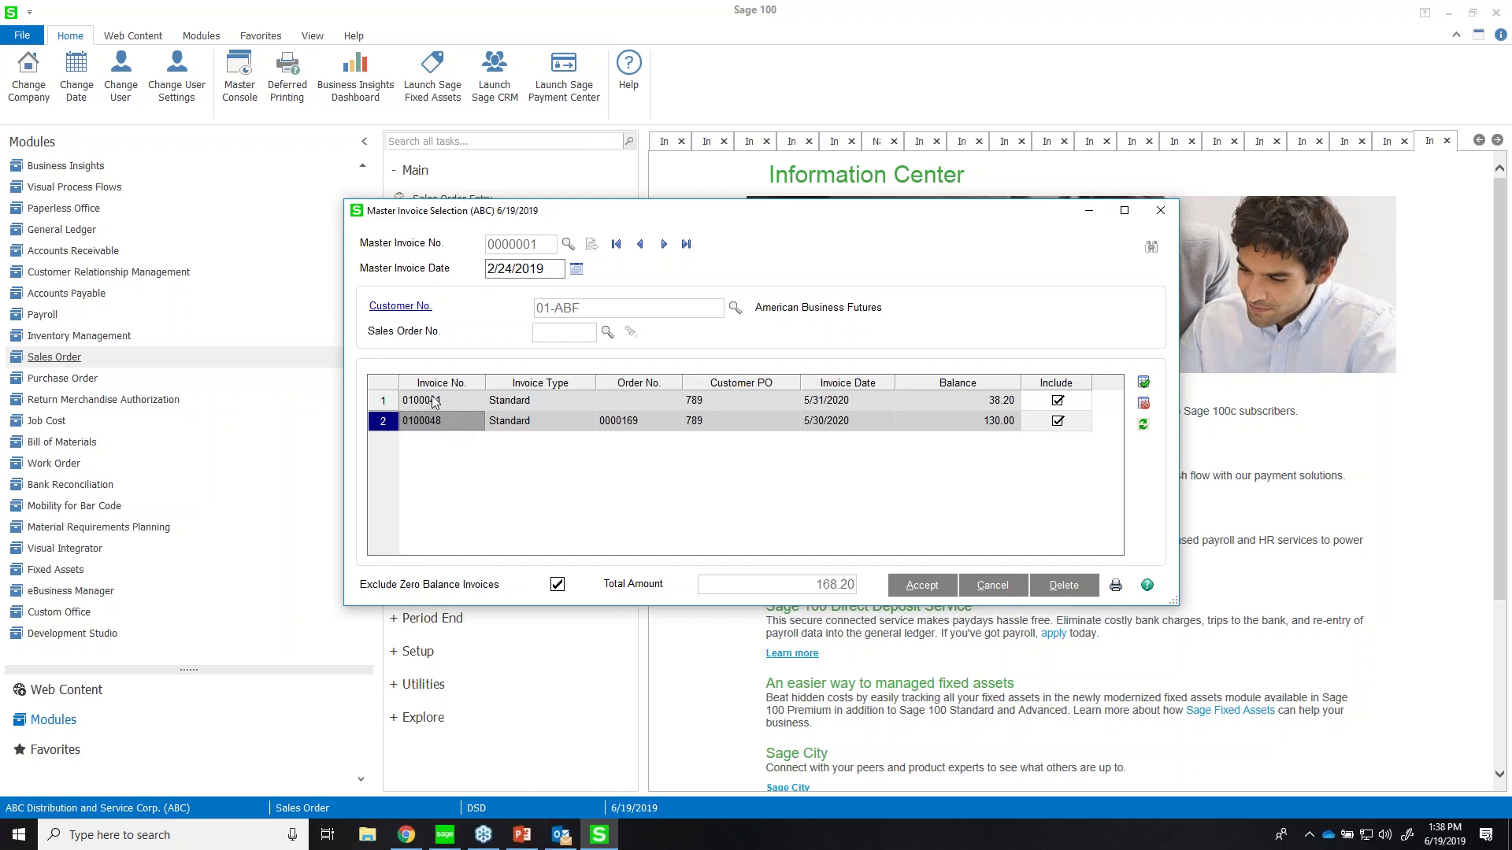
click(476, 401)
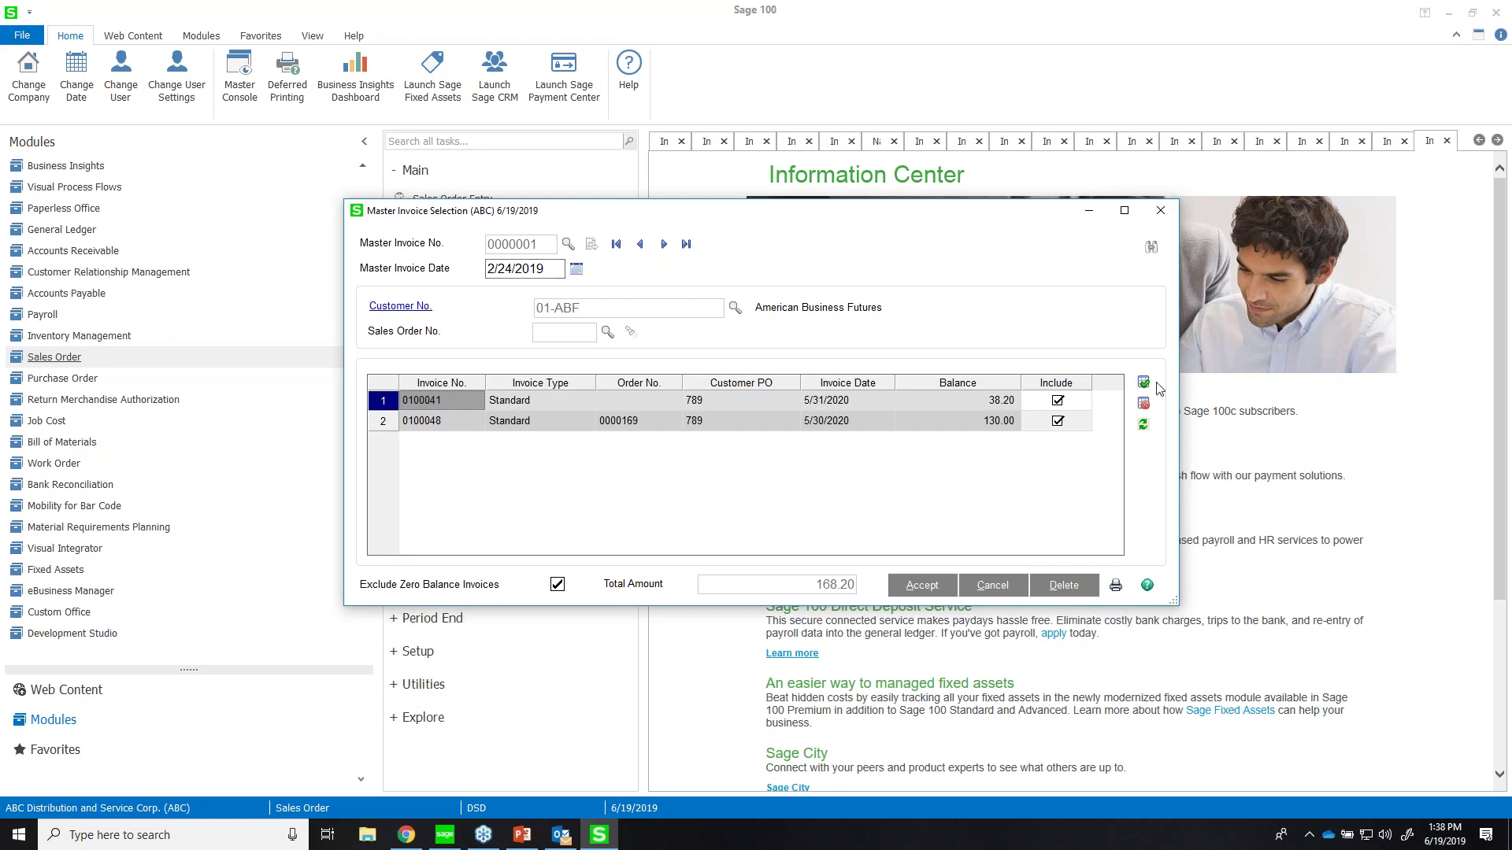
- Refresh the master invoice's list, include the three unselected standard invoices, and accept the master invoice
click(1142, 426)
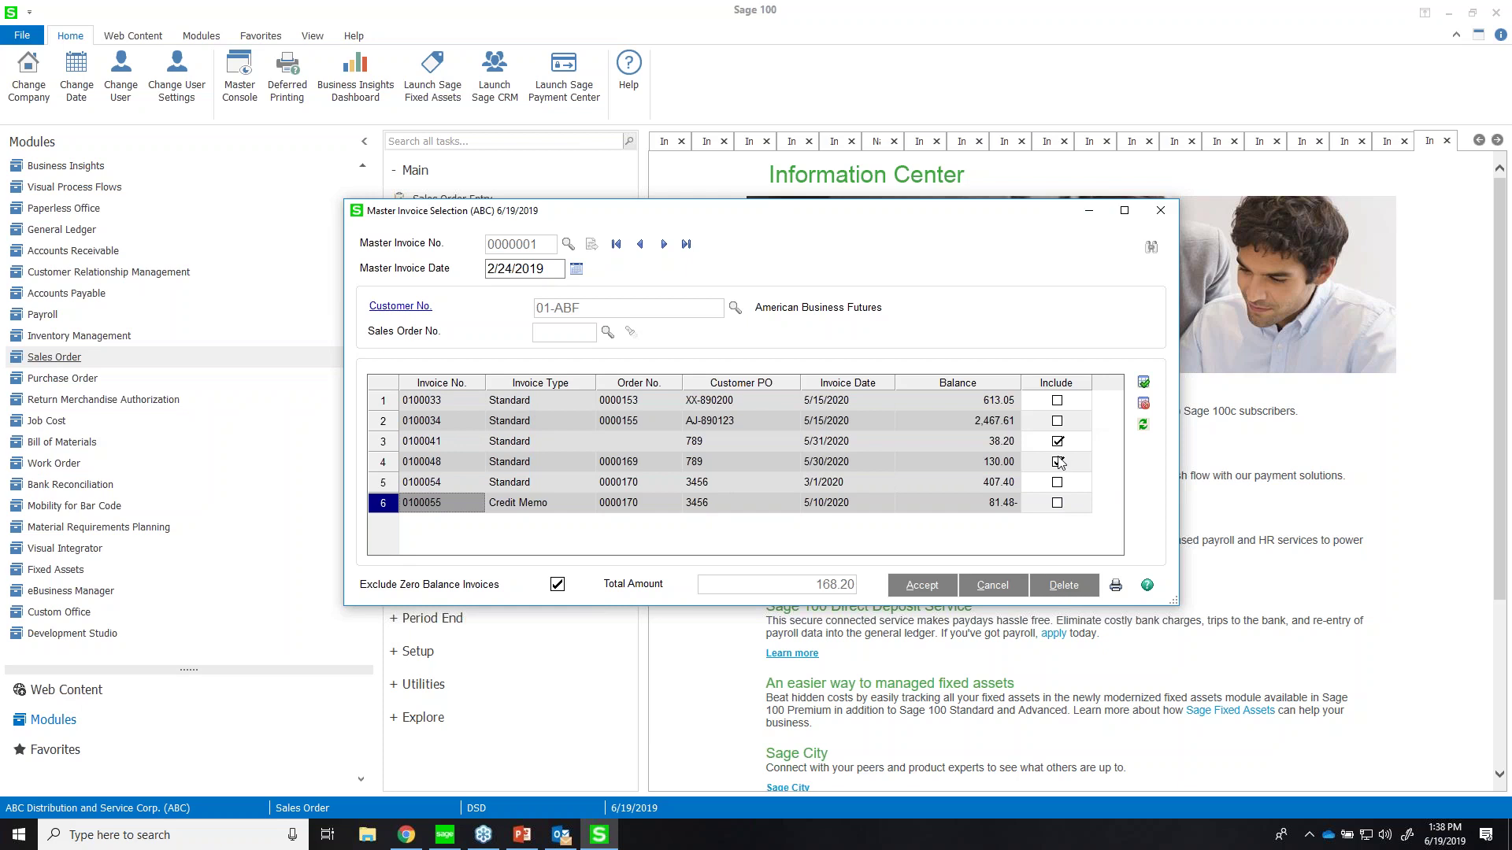
click(1057, 482)
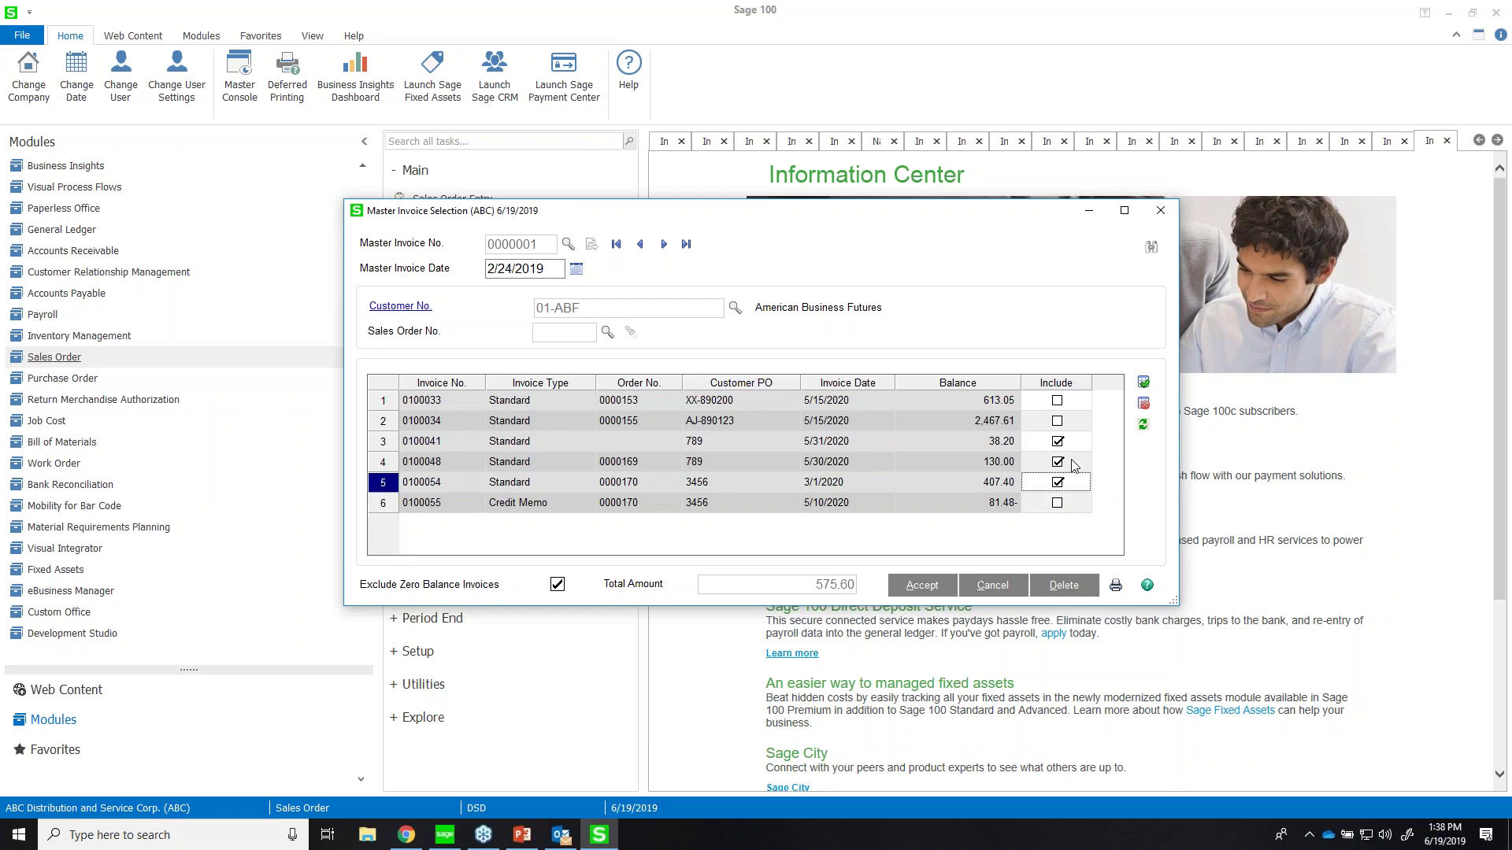
click(1058, 420)
click(1057, 401)
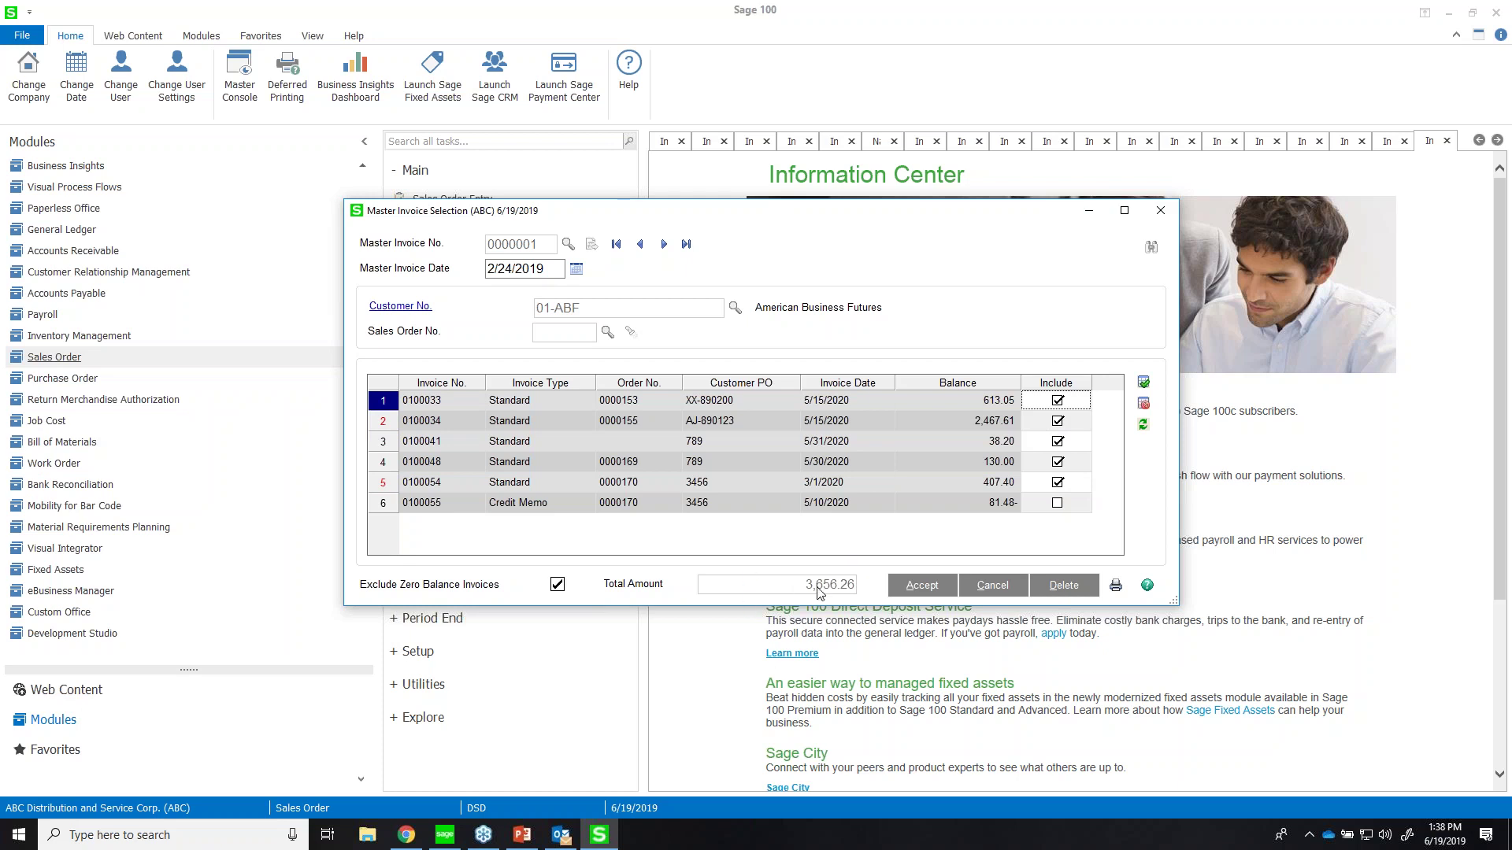
click(948, 600)
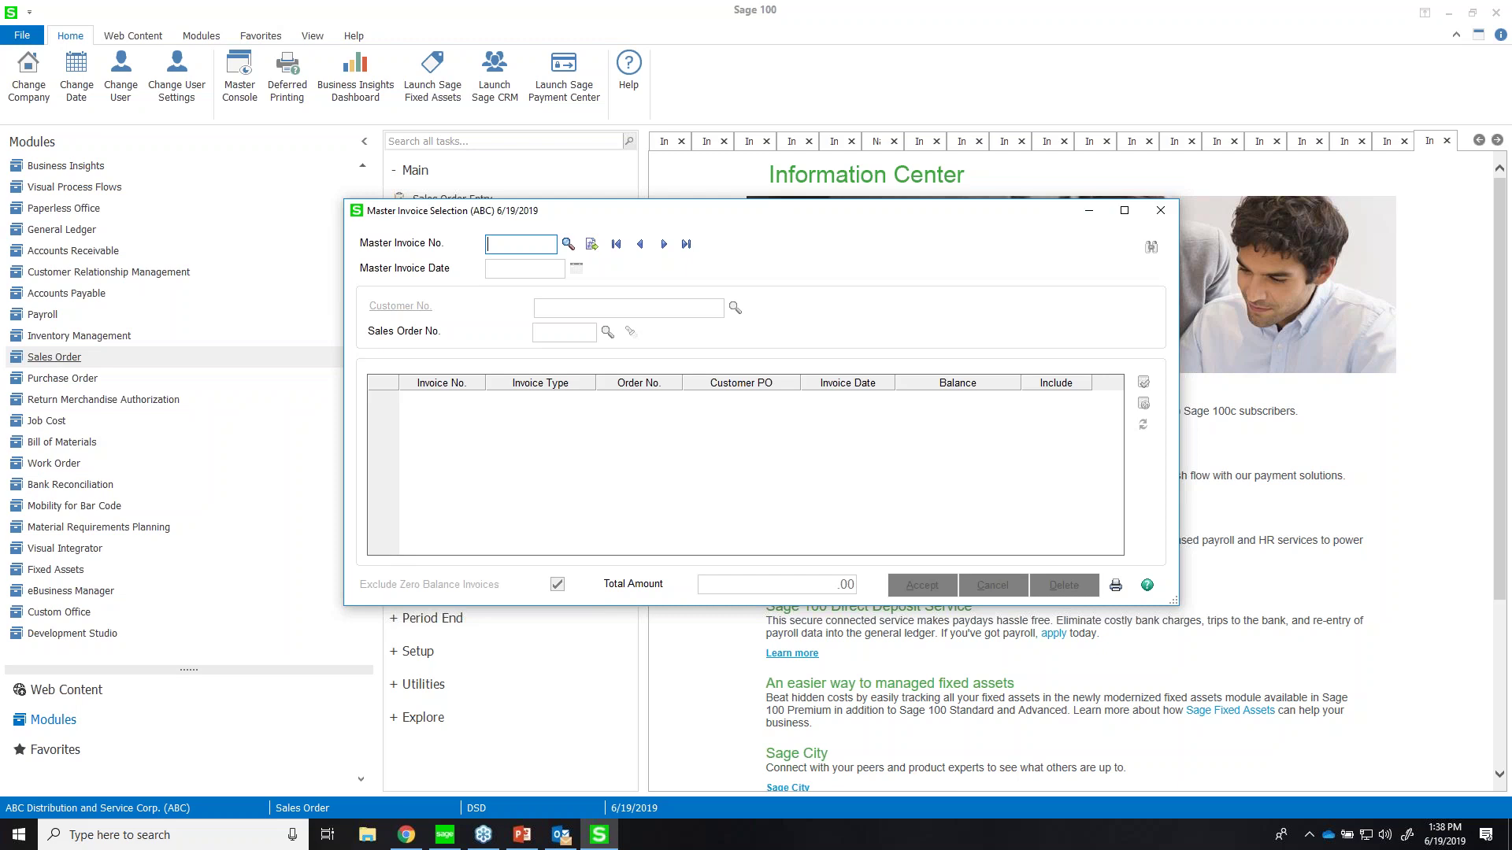
click(591, 244)
click(645, 307)
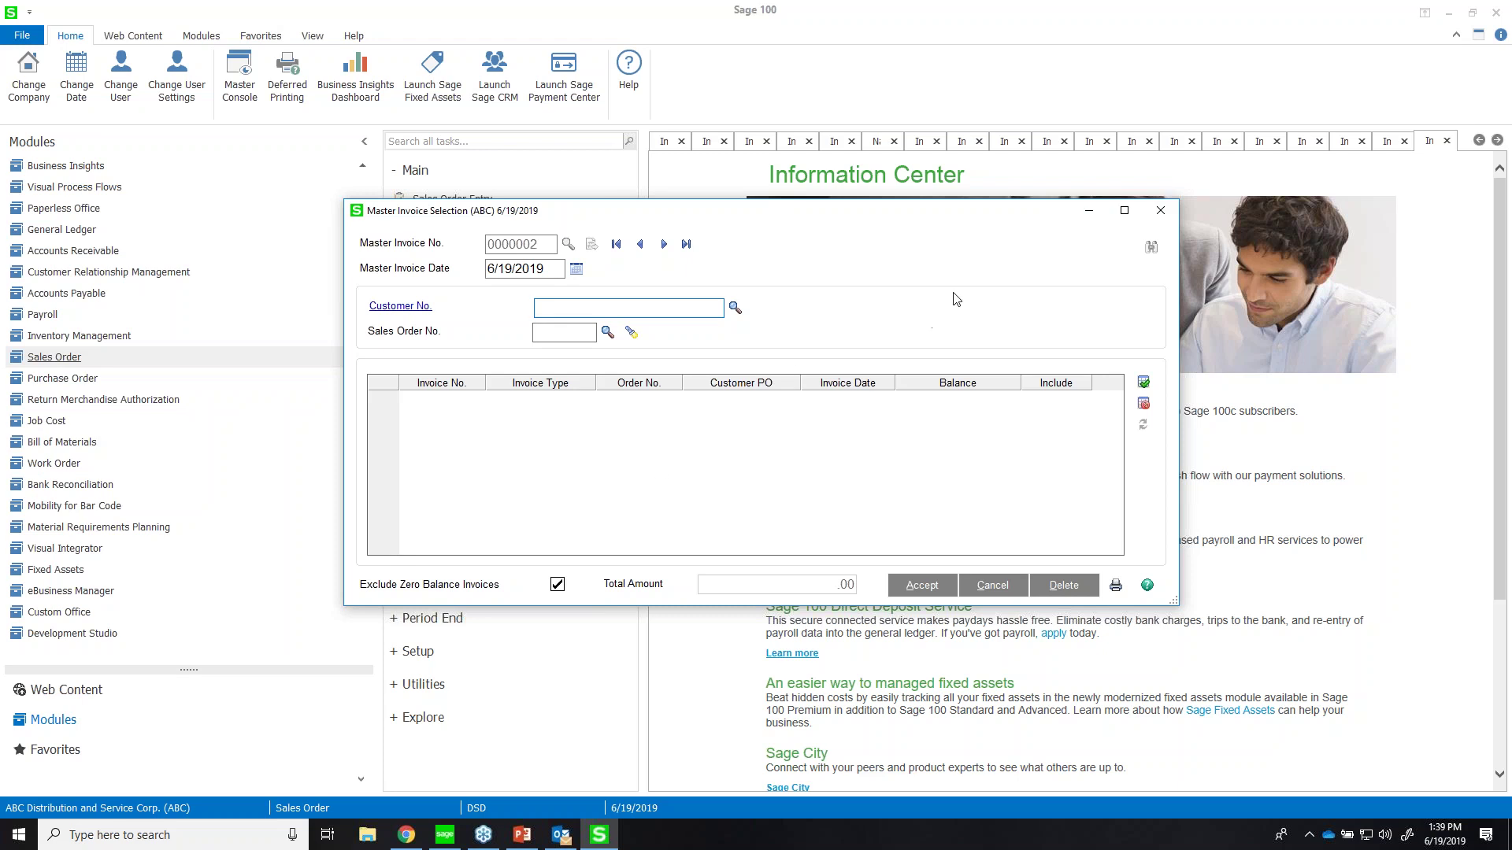
click(1160, 210)
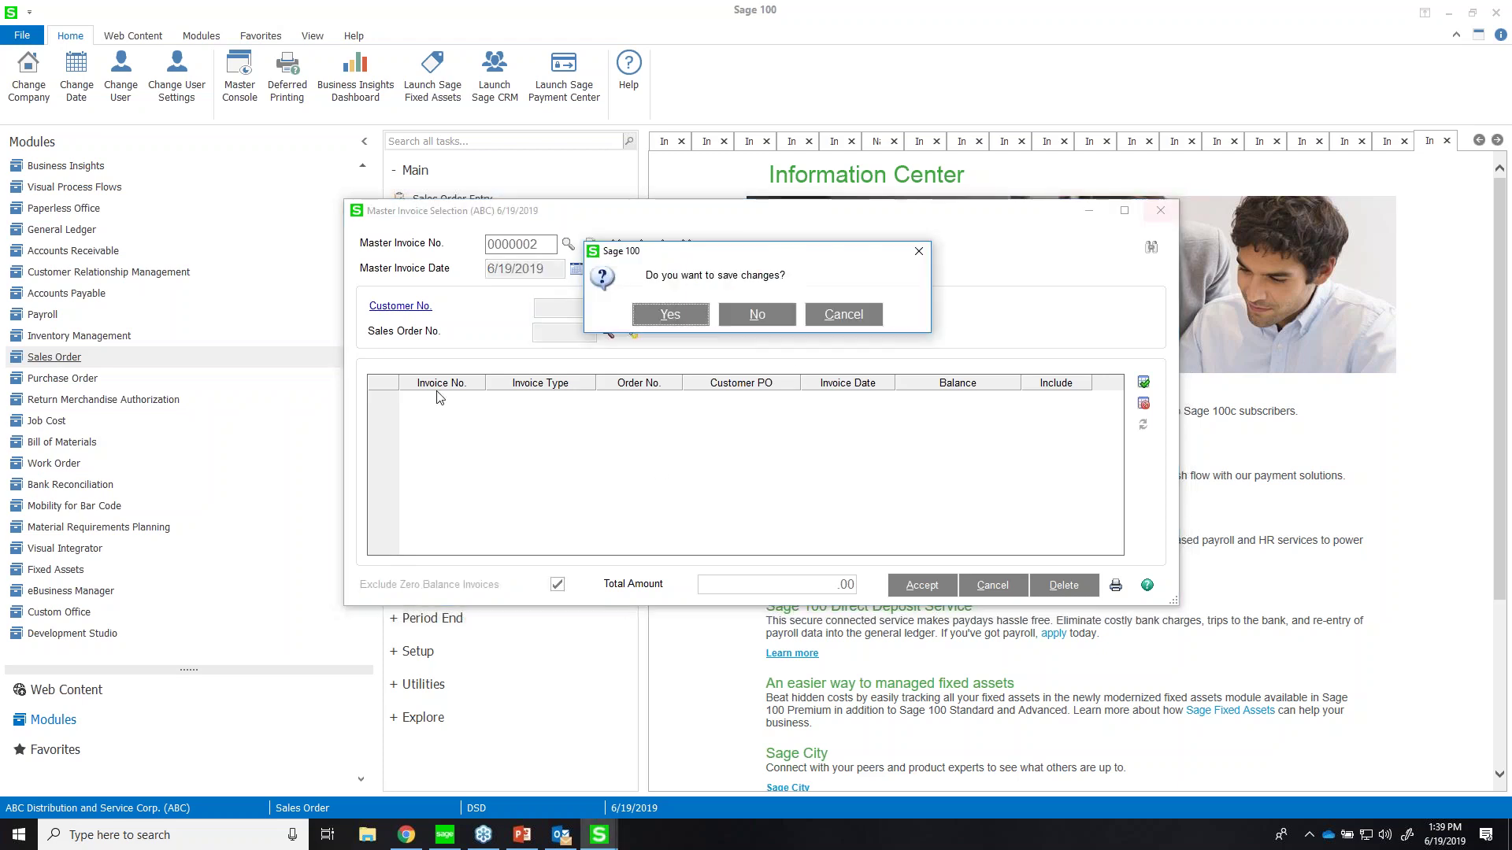
click(754, 315)
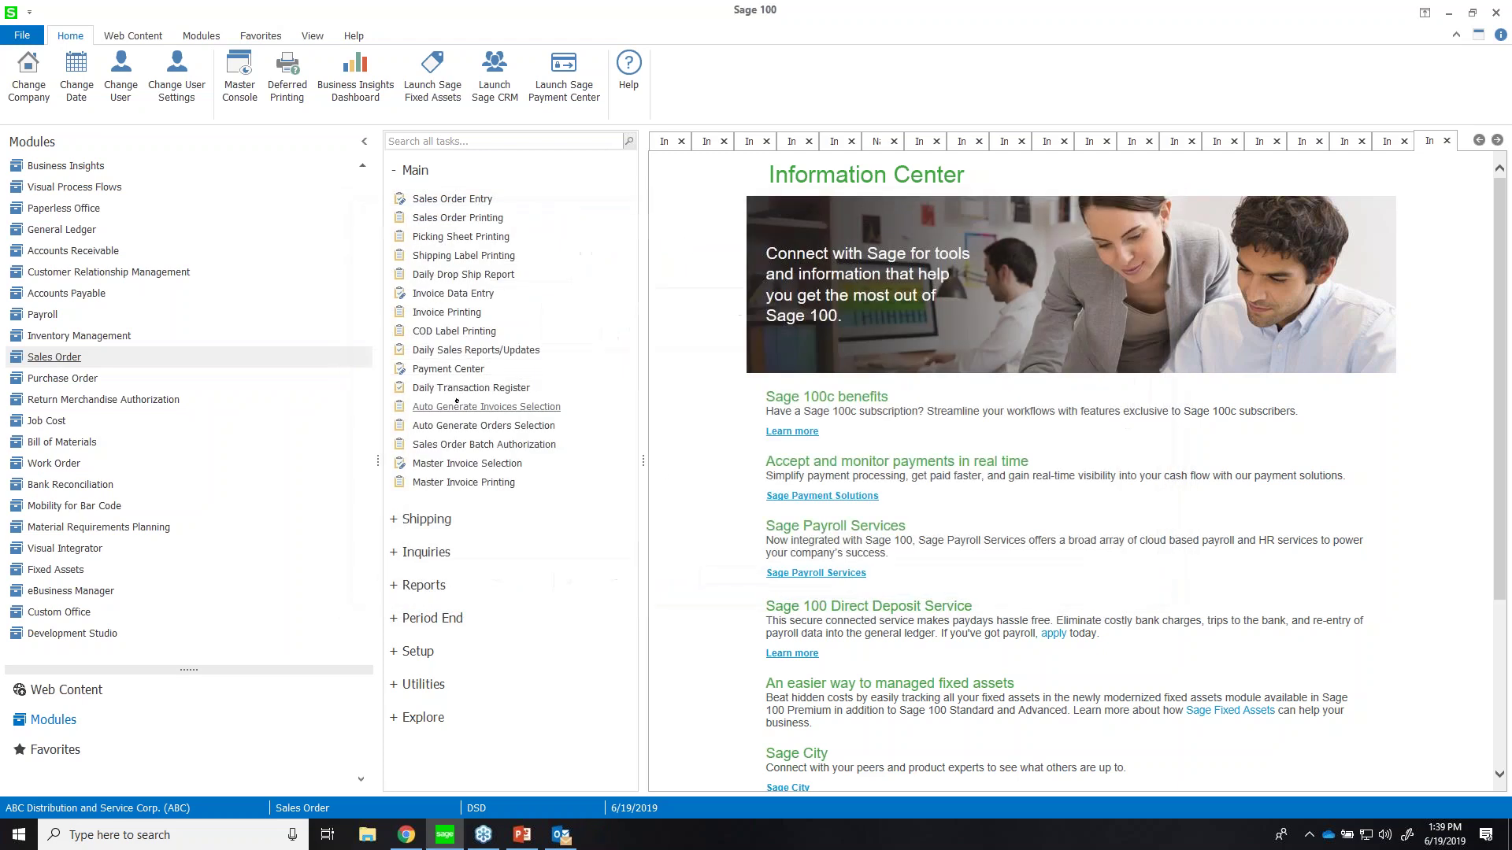
- Preview the master invoice from Master Invoice Printing with the STANDARD form, examine its lines and totals, and close the preview
click(464, 482)
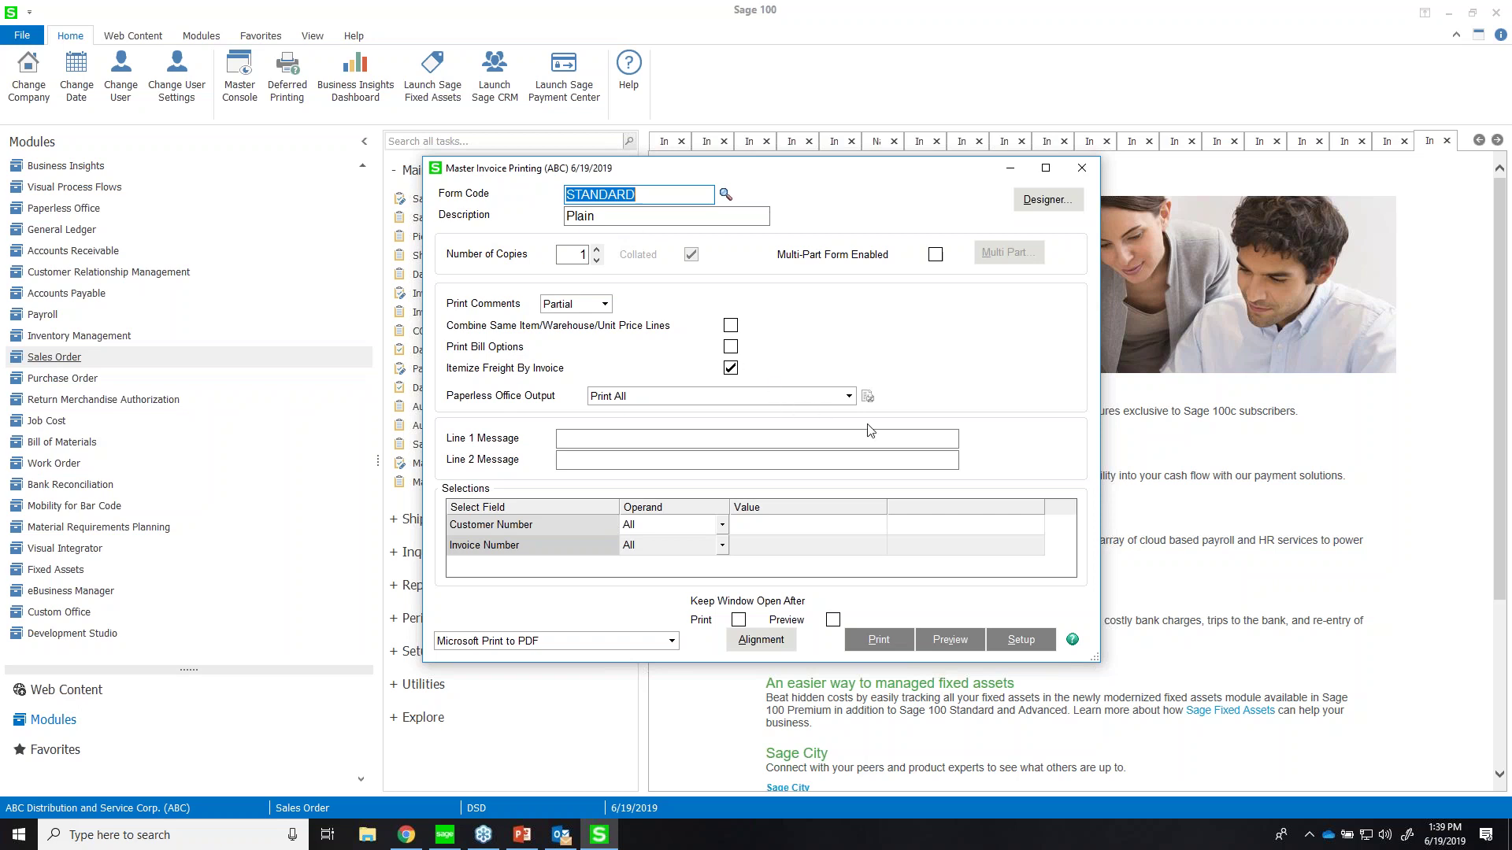
click(954, 644)
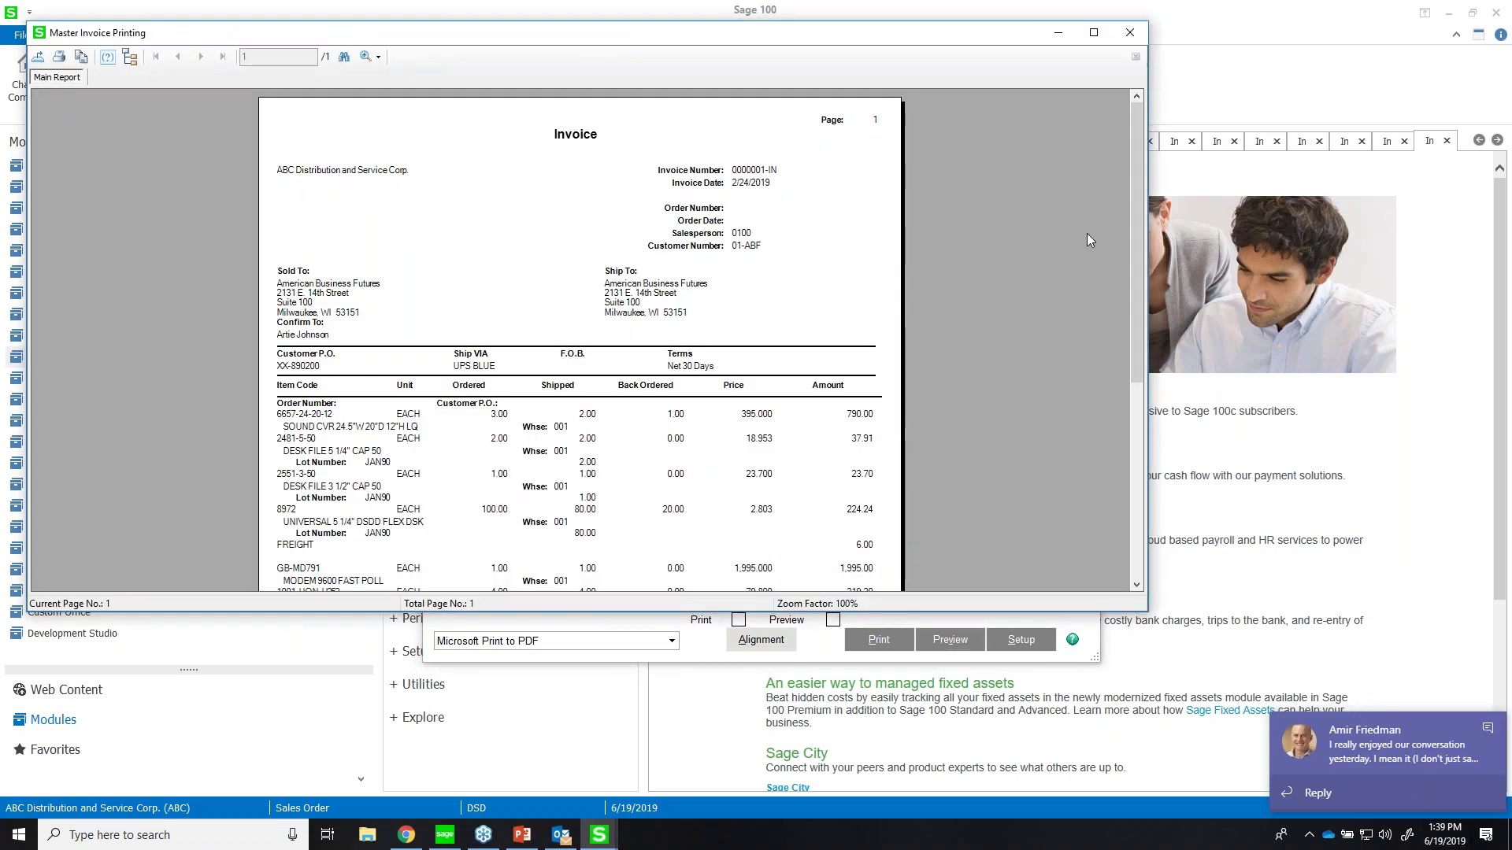
click(1093, 32)
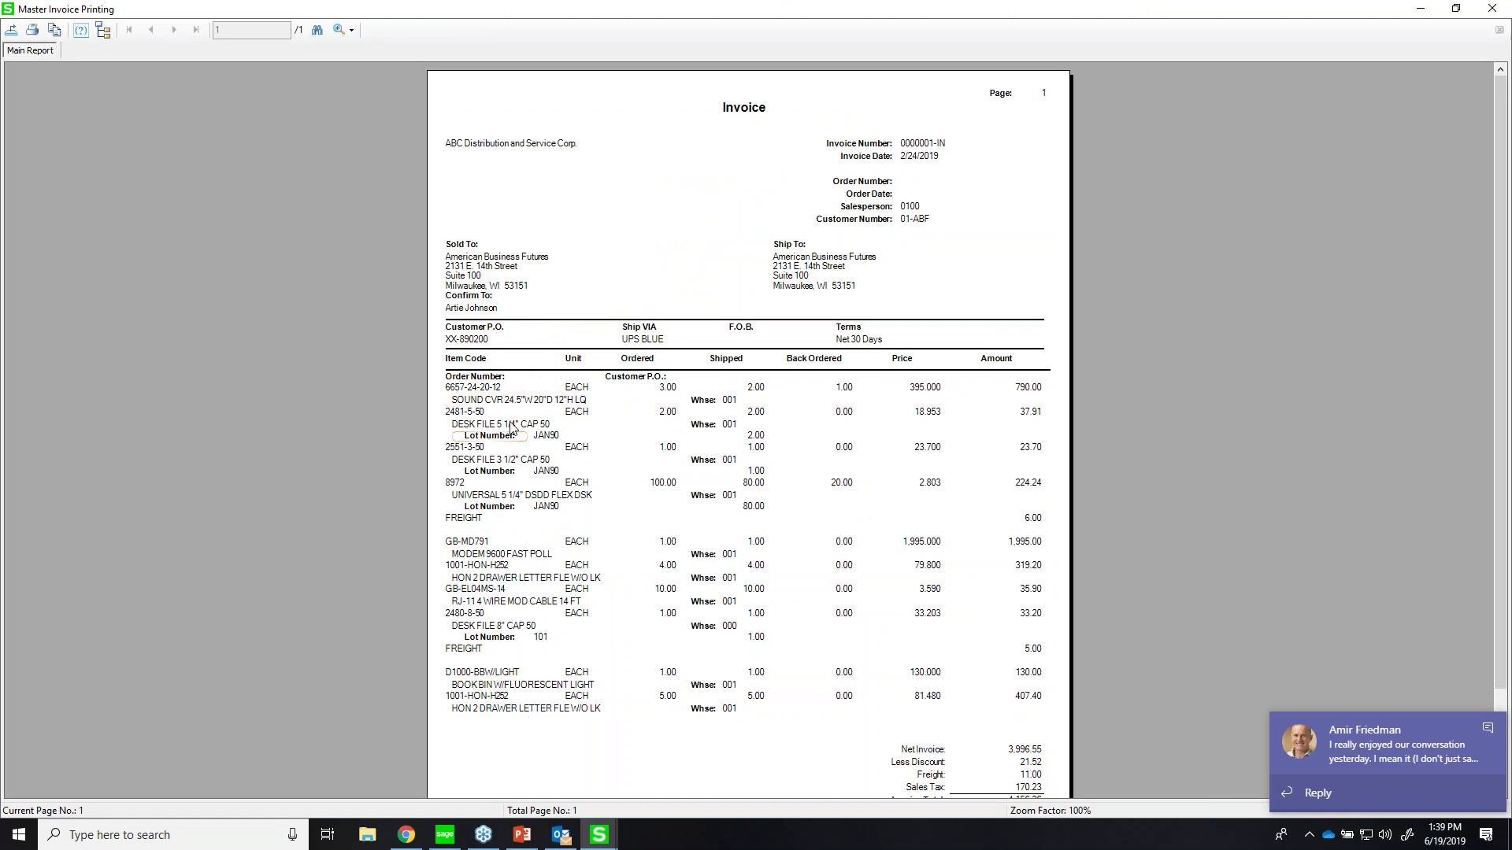
scroll(485, 393, down, 1)
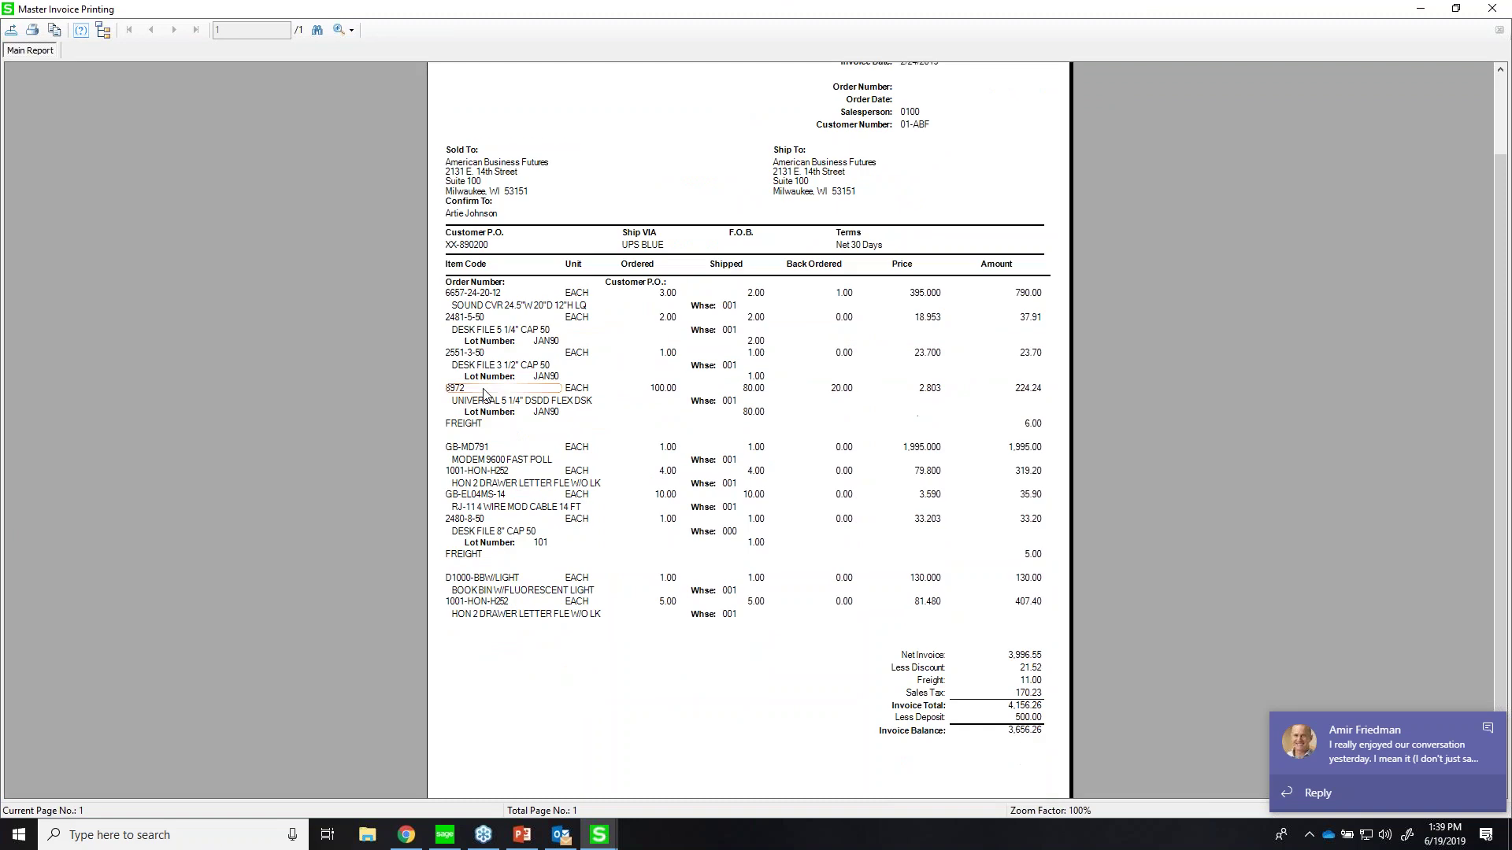
scroll(485, 394, down, 1)
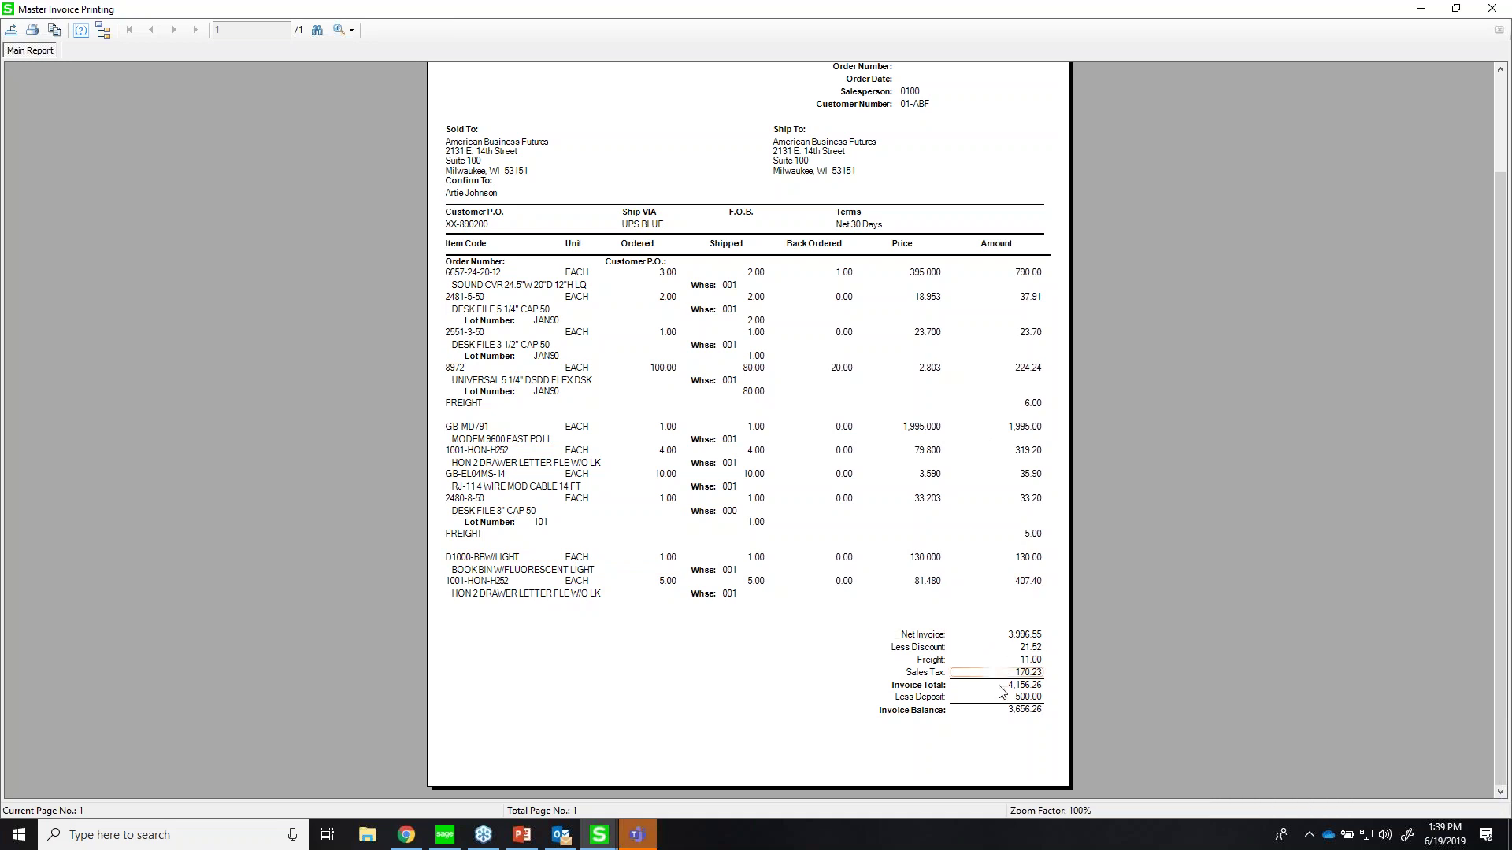
scroll(1103, 197, up, 2)
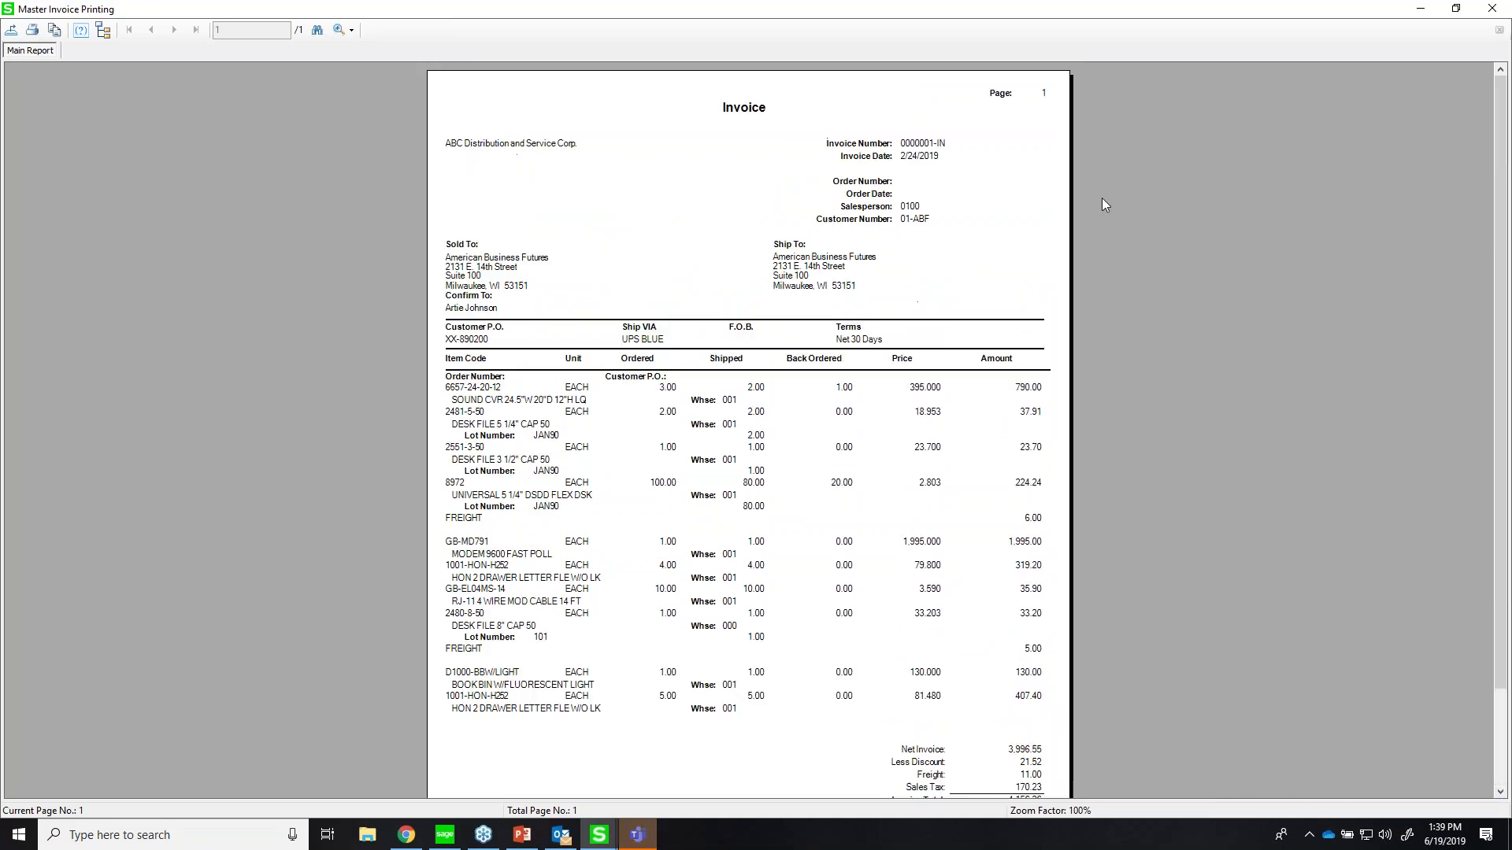
click(1492, 8)
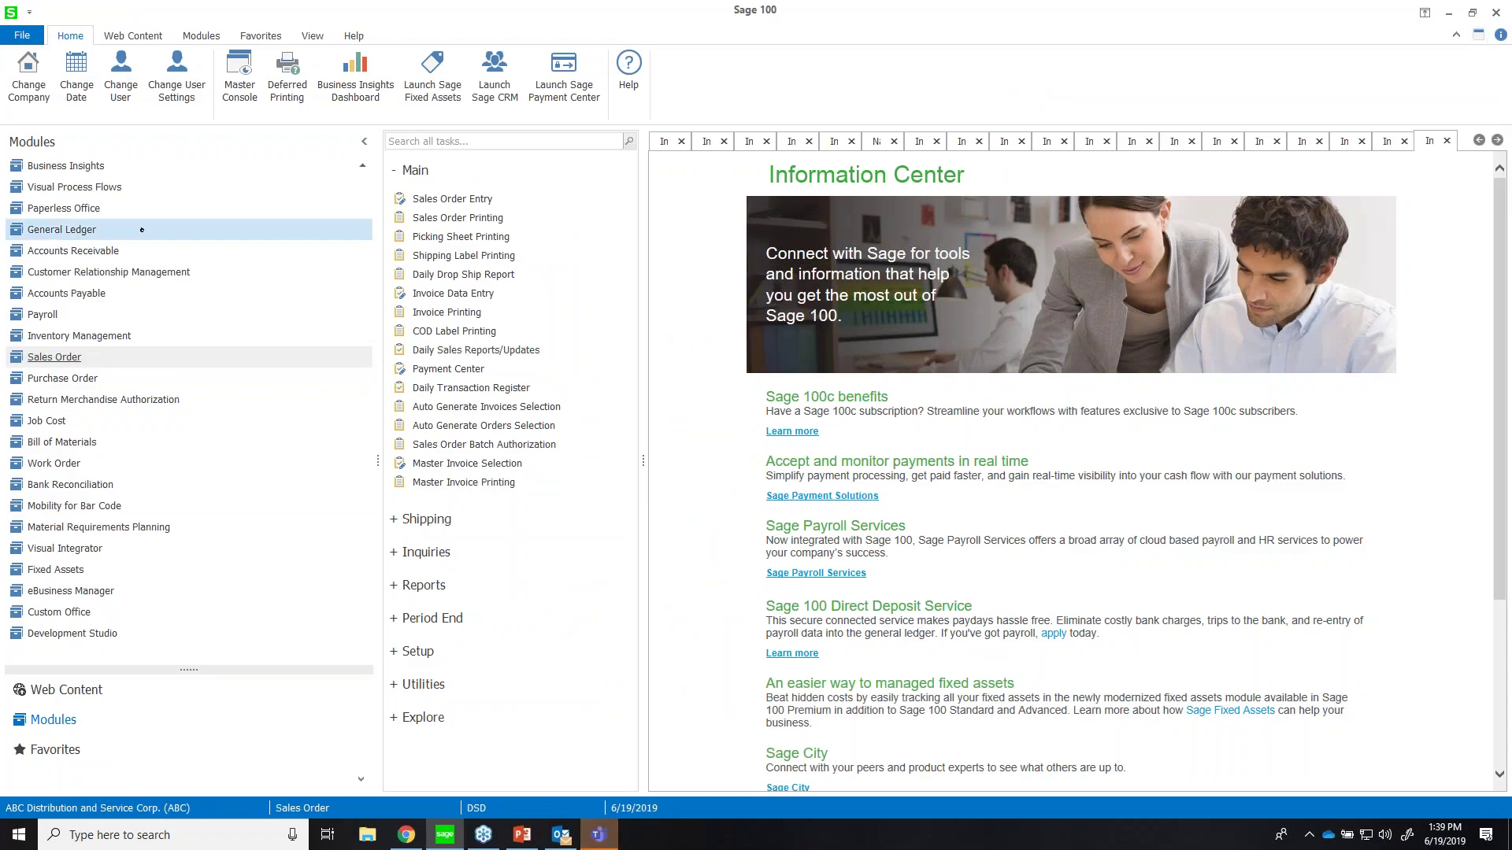
- Open Cash Receipts Entry in the Accounts Receivable module and create a new batch with the next batch number
click(126, 251)
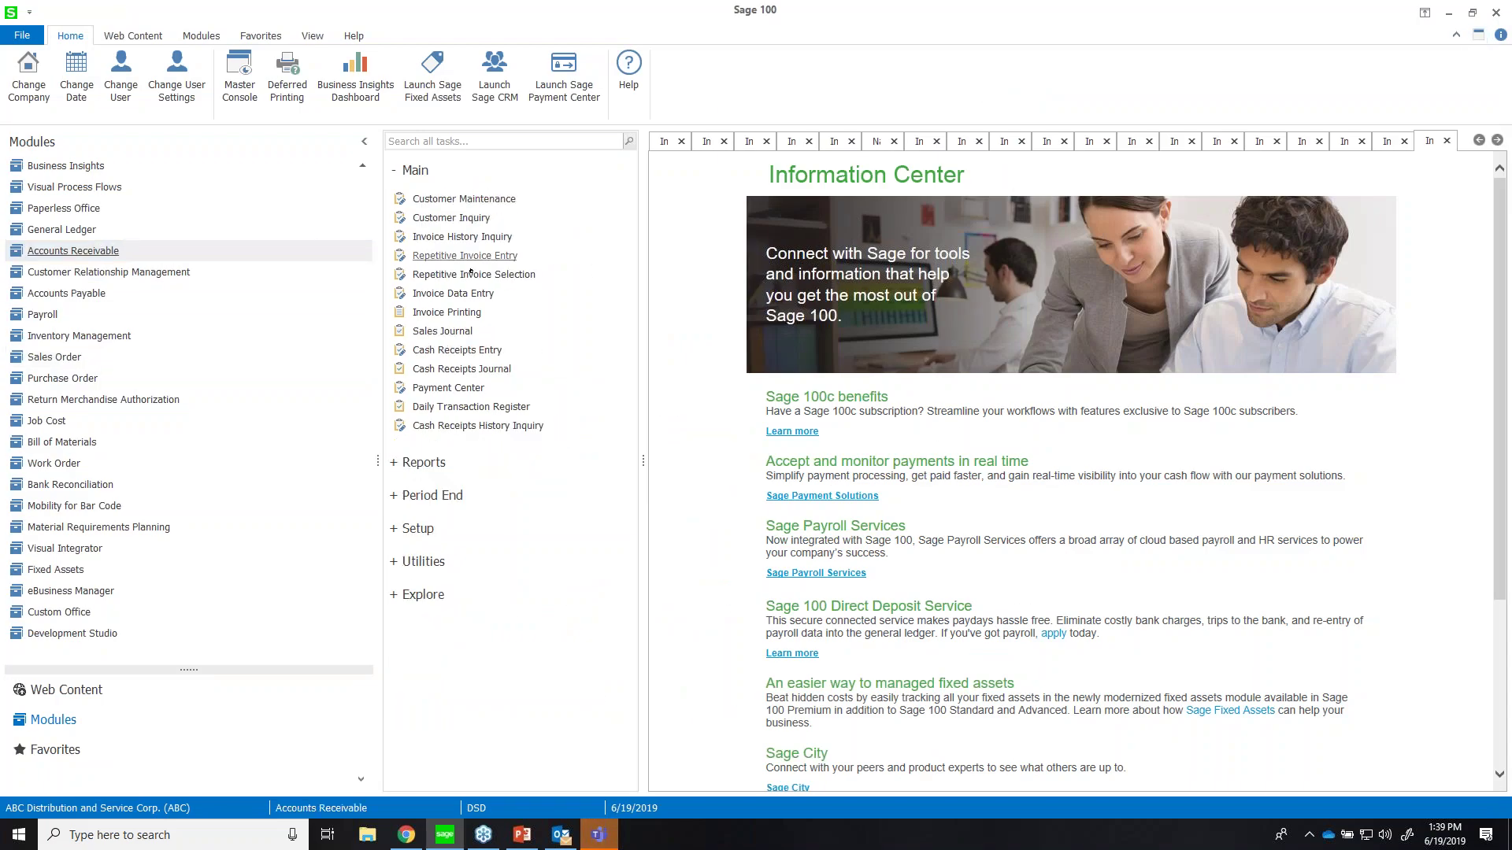
click(469, 350)
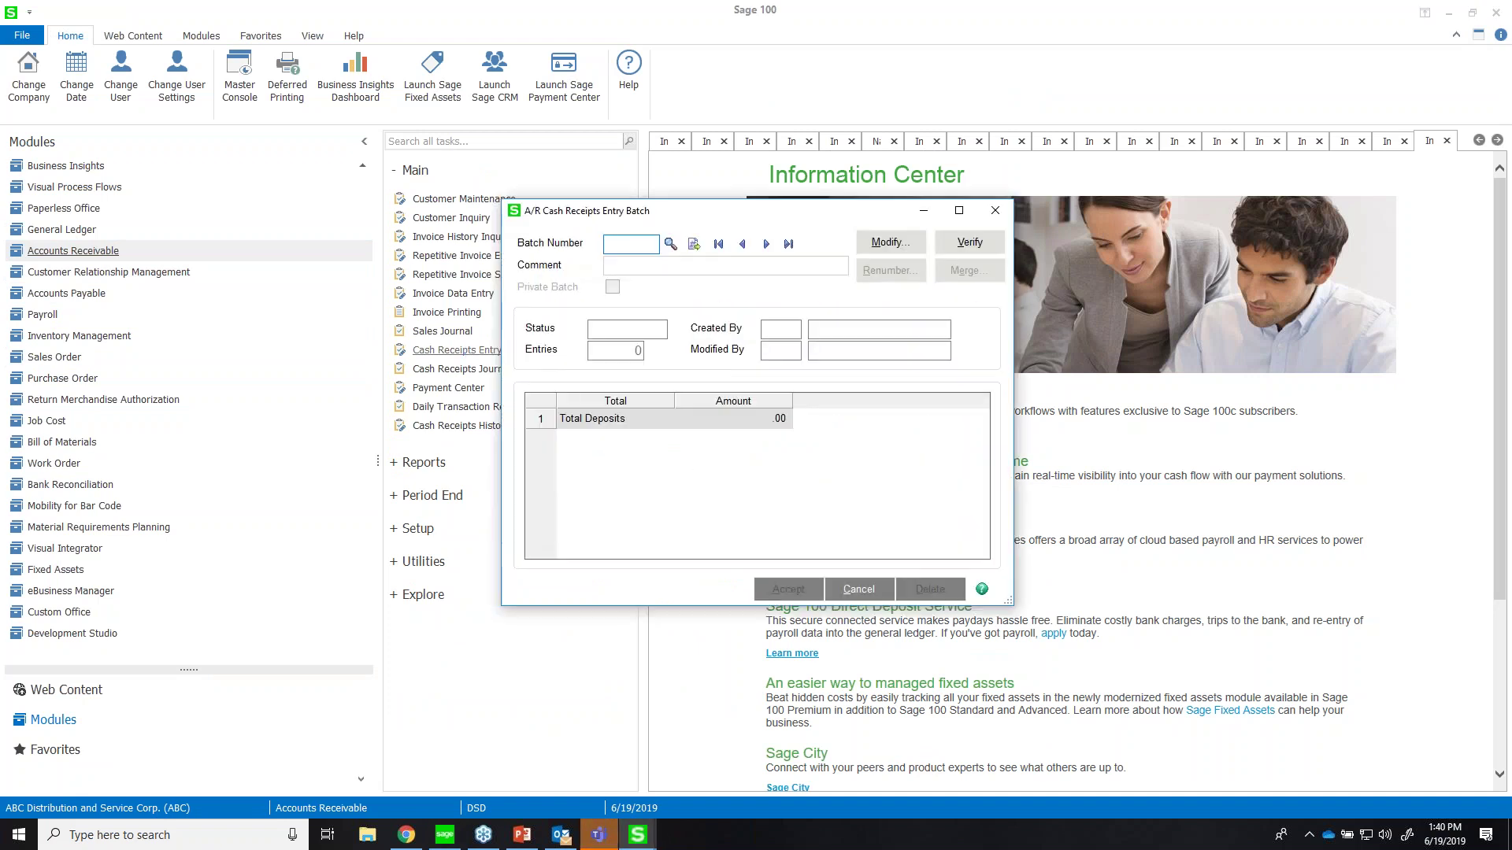
click(670, 243)
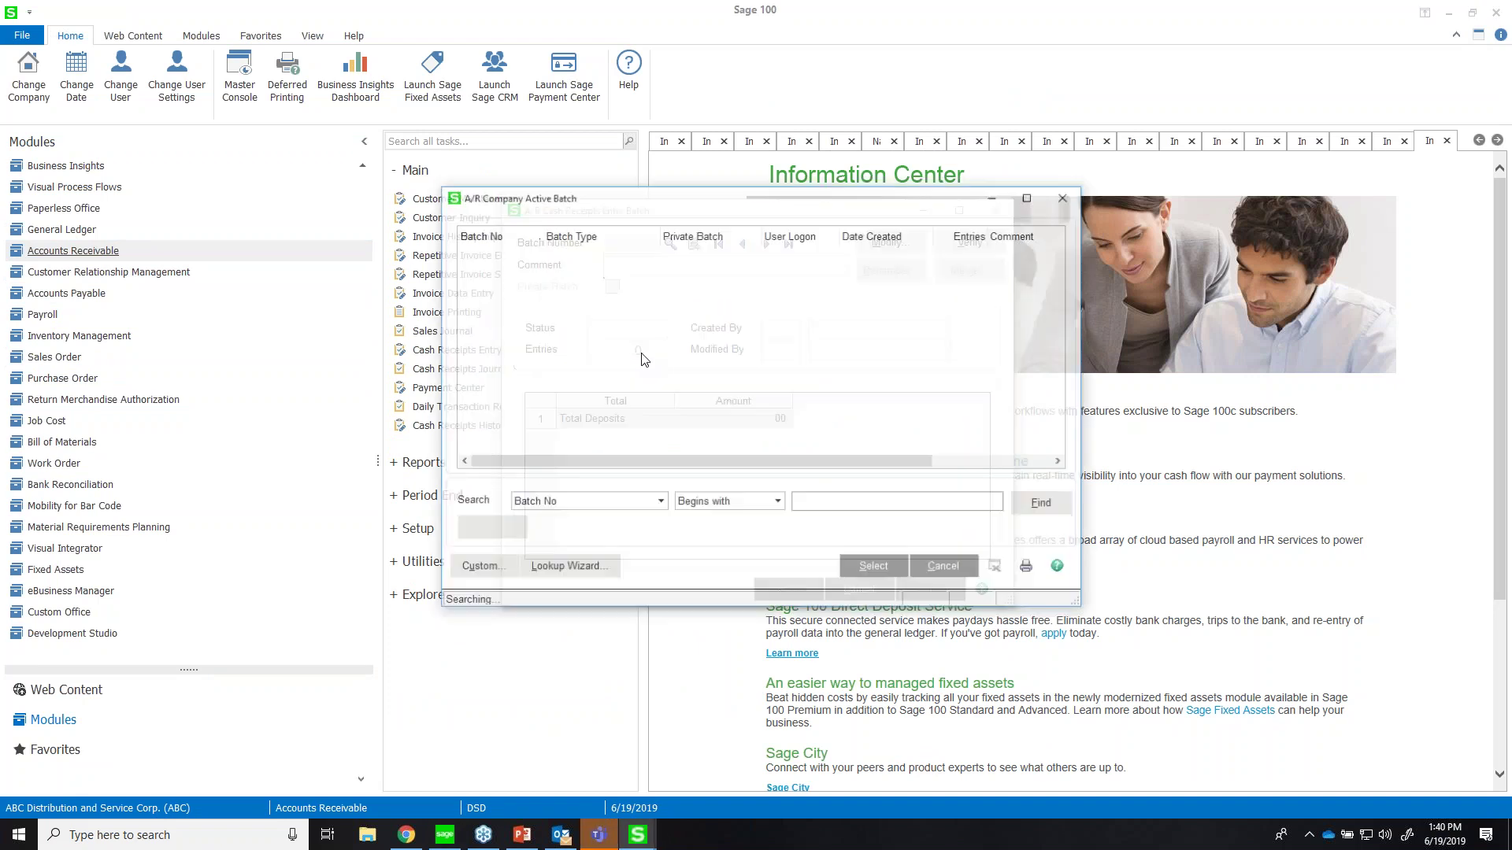
double_click(598, 268)
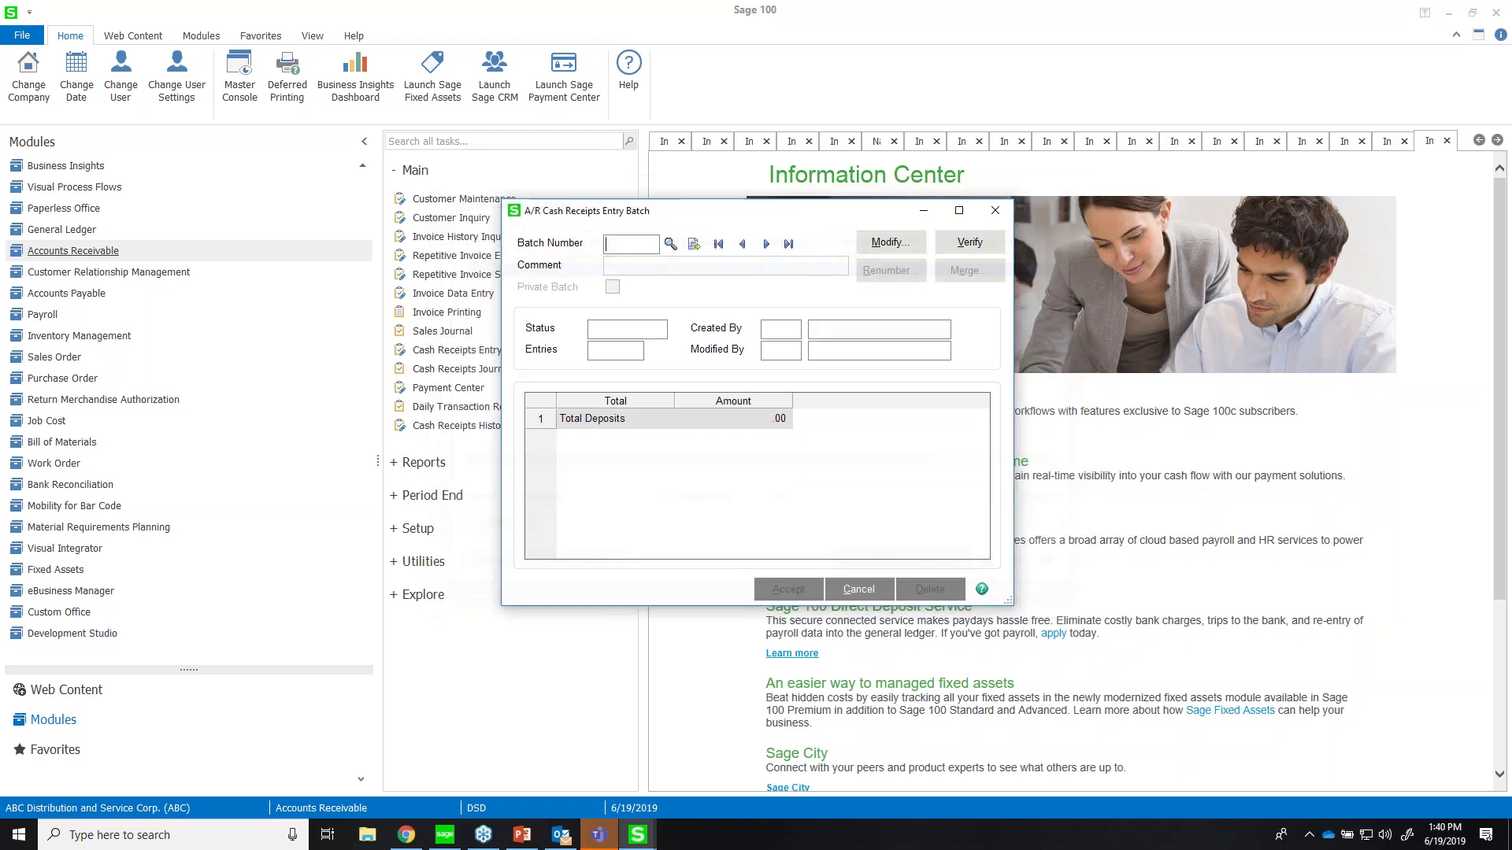
click(750, 316)
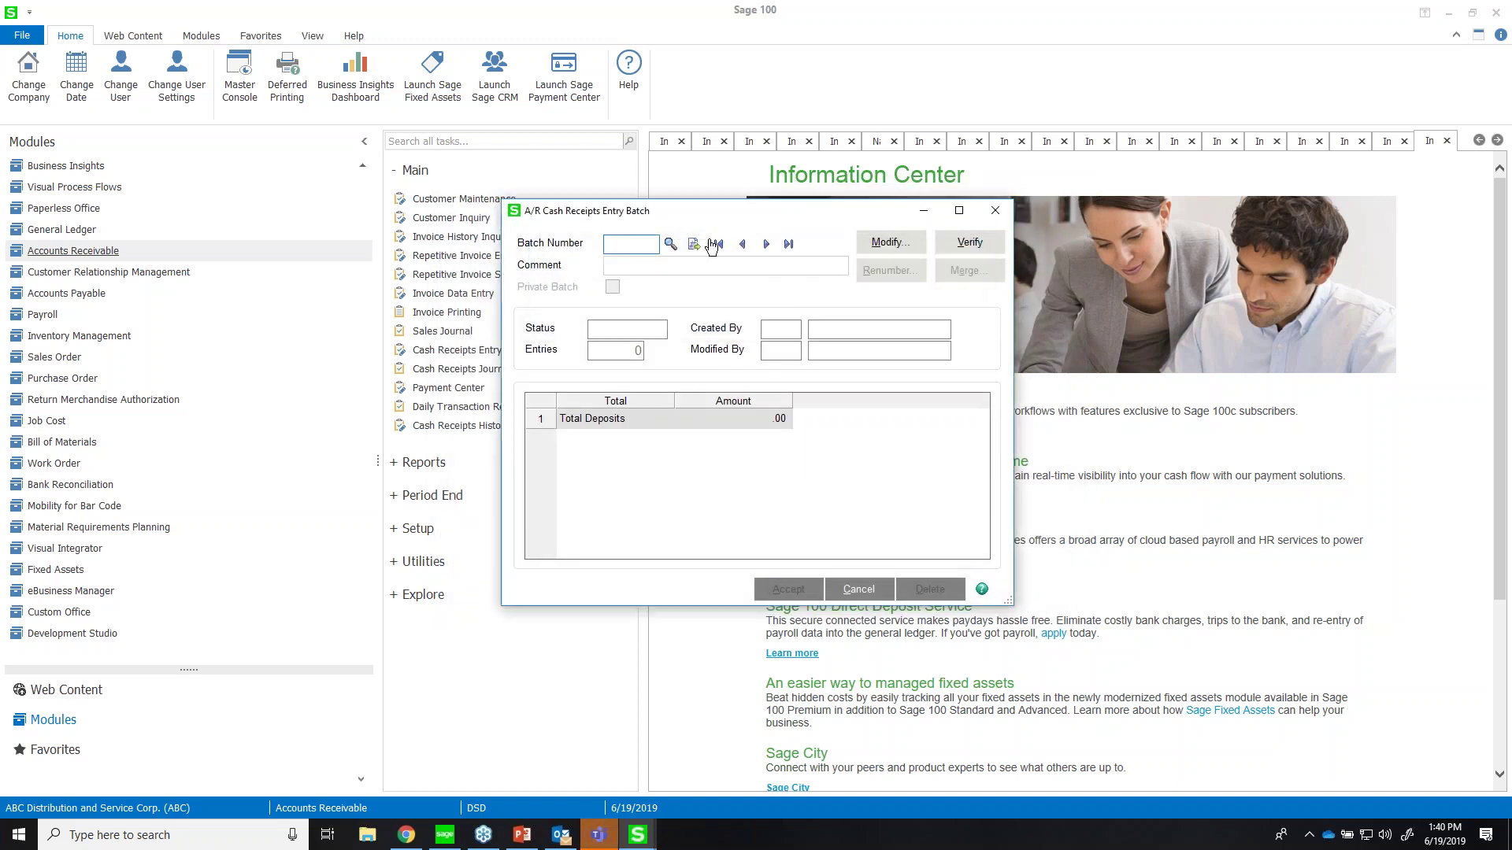
click(692, 244)
key(alt+a)
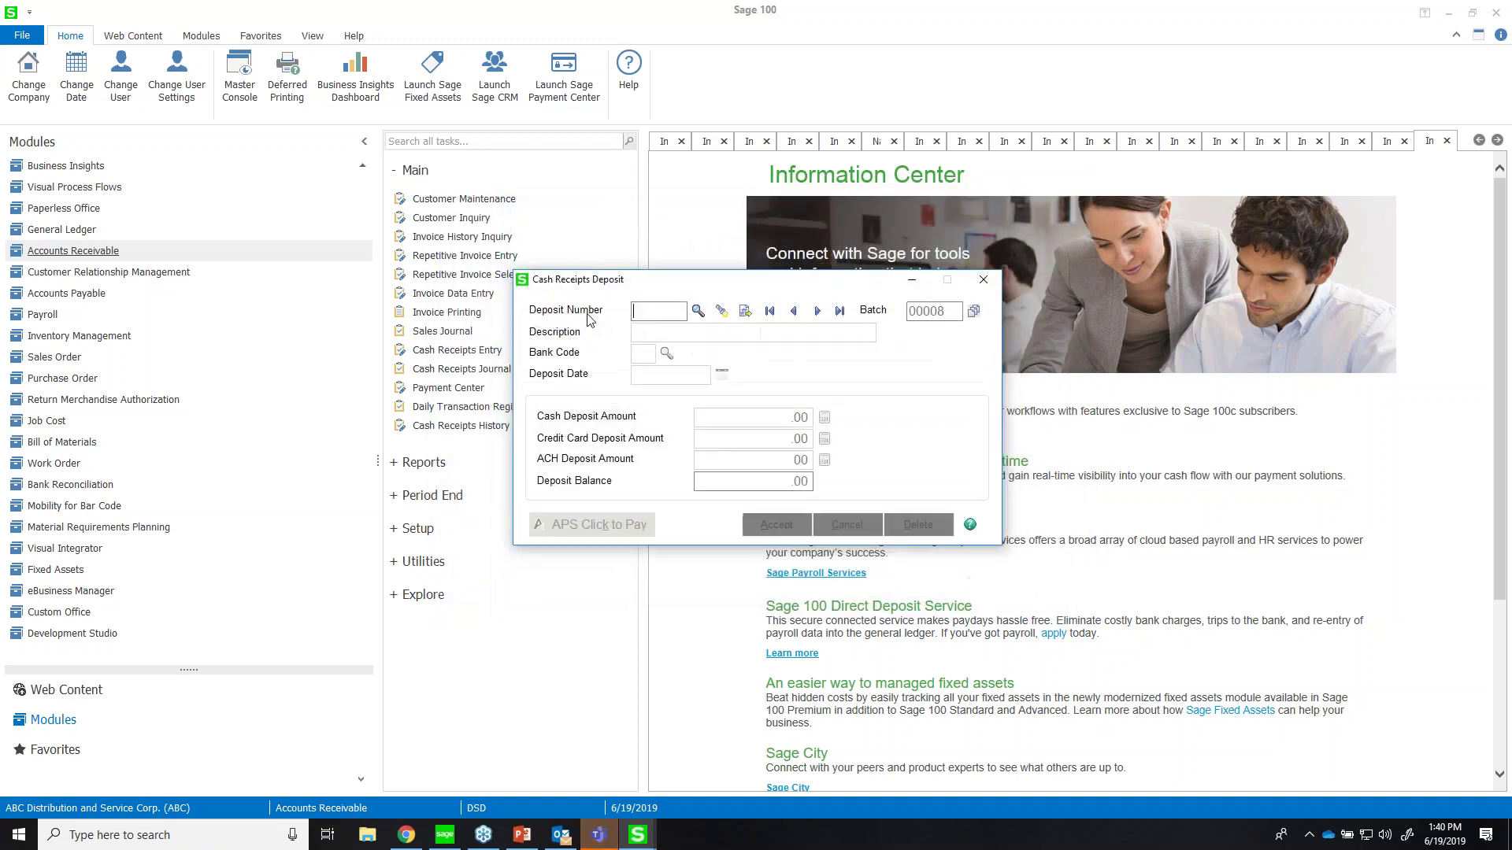
- Create a cash receipts deposit with the next deposit number, set the cash deposit amount to 500.00, and accept it
click(699, 311)
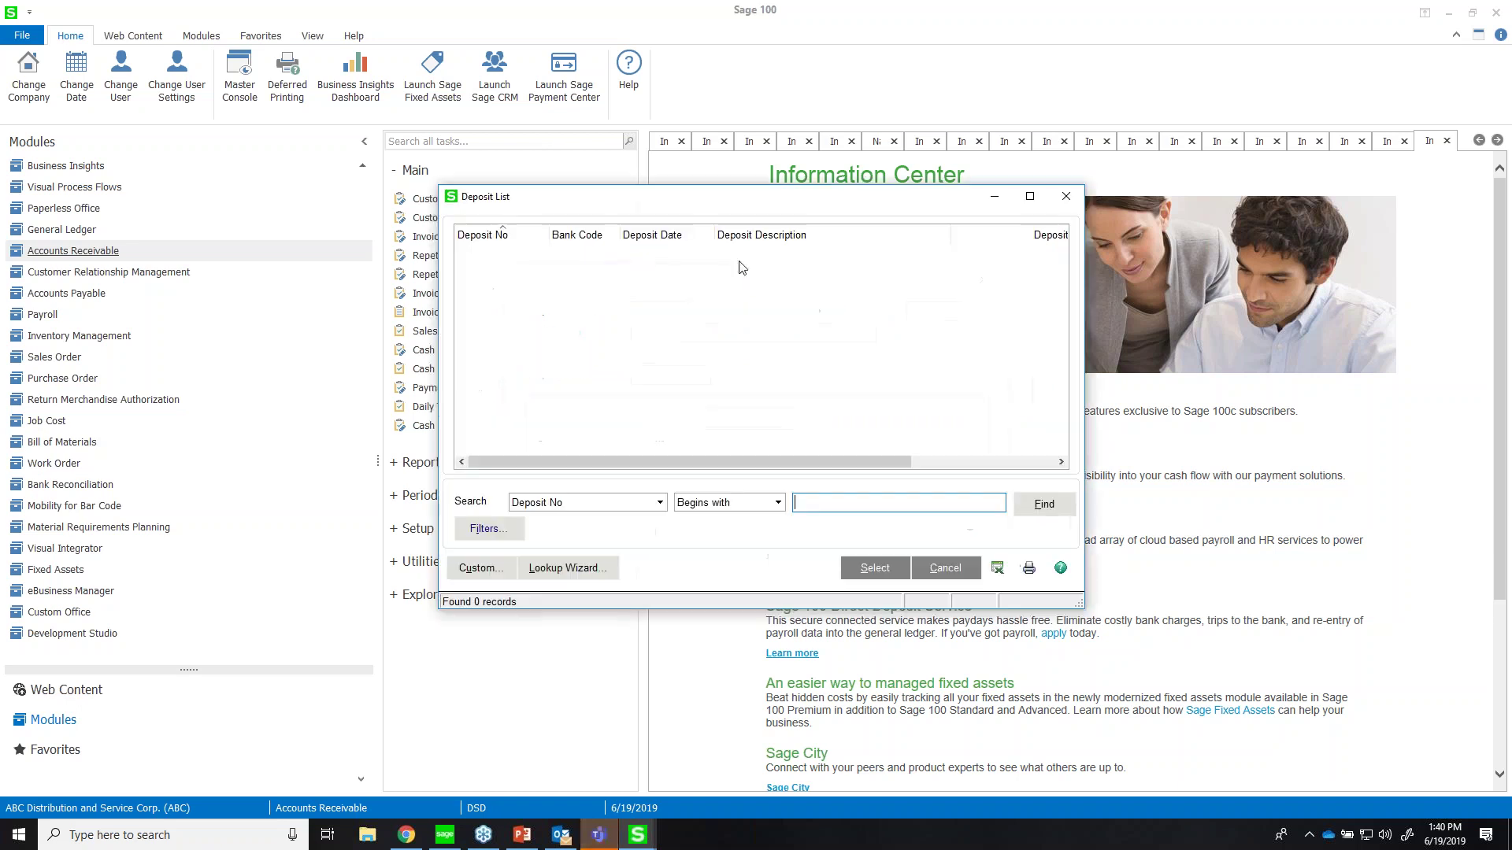
click(1056, 202)
click(744, 311)
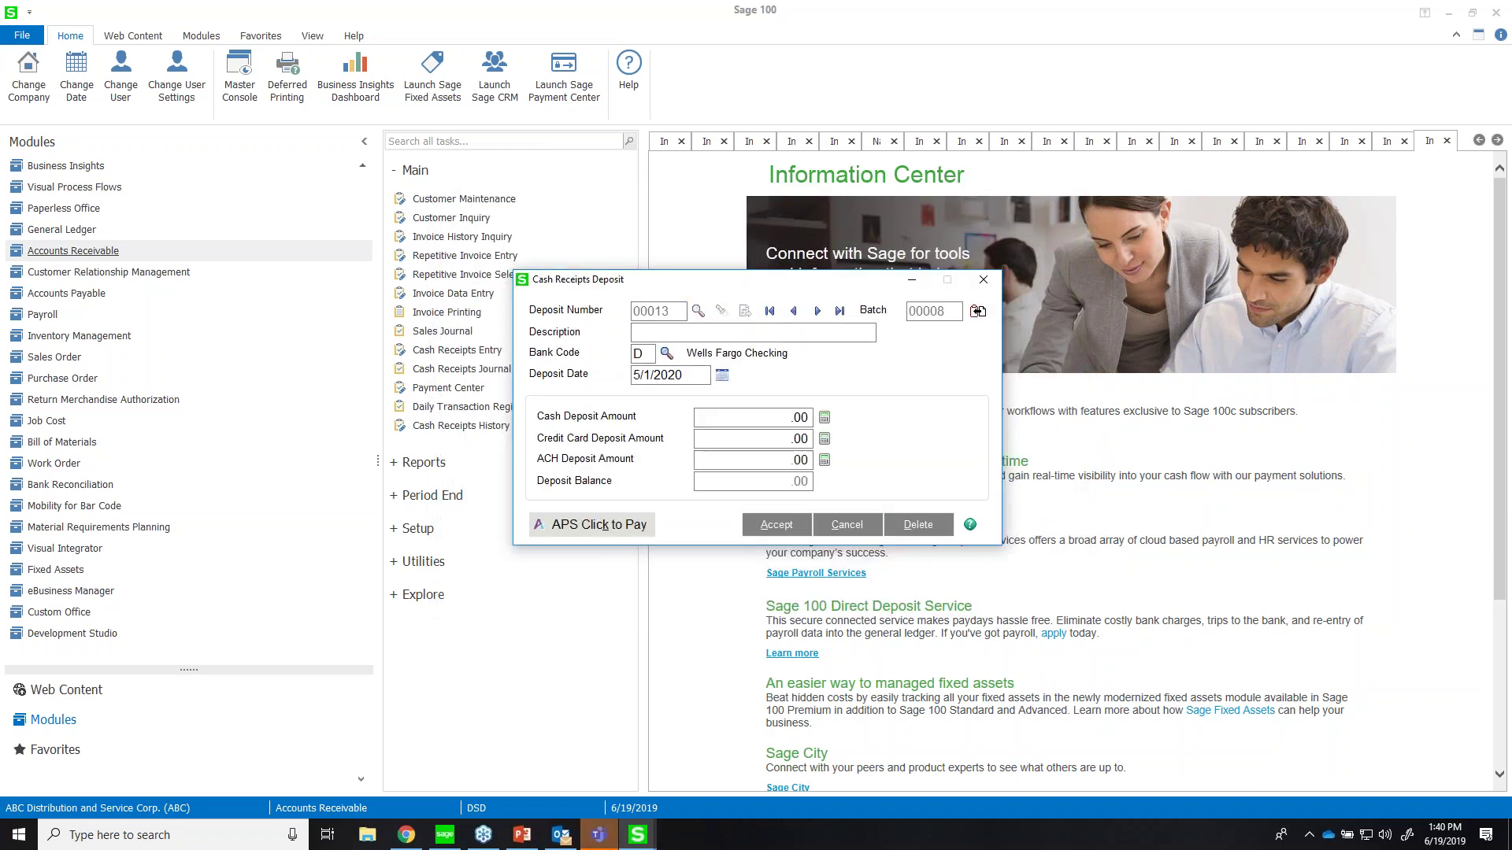
click(727, 417)
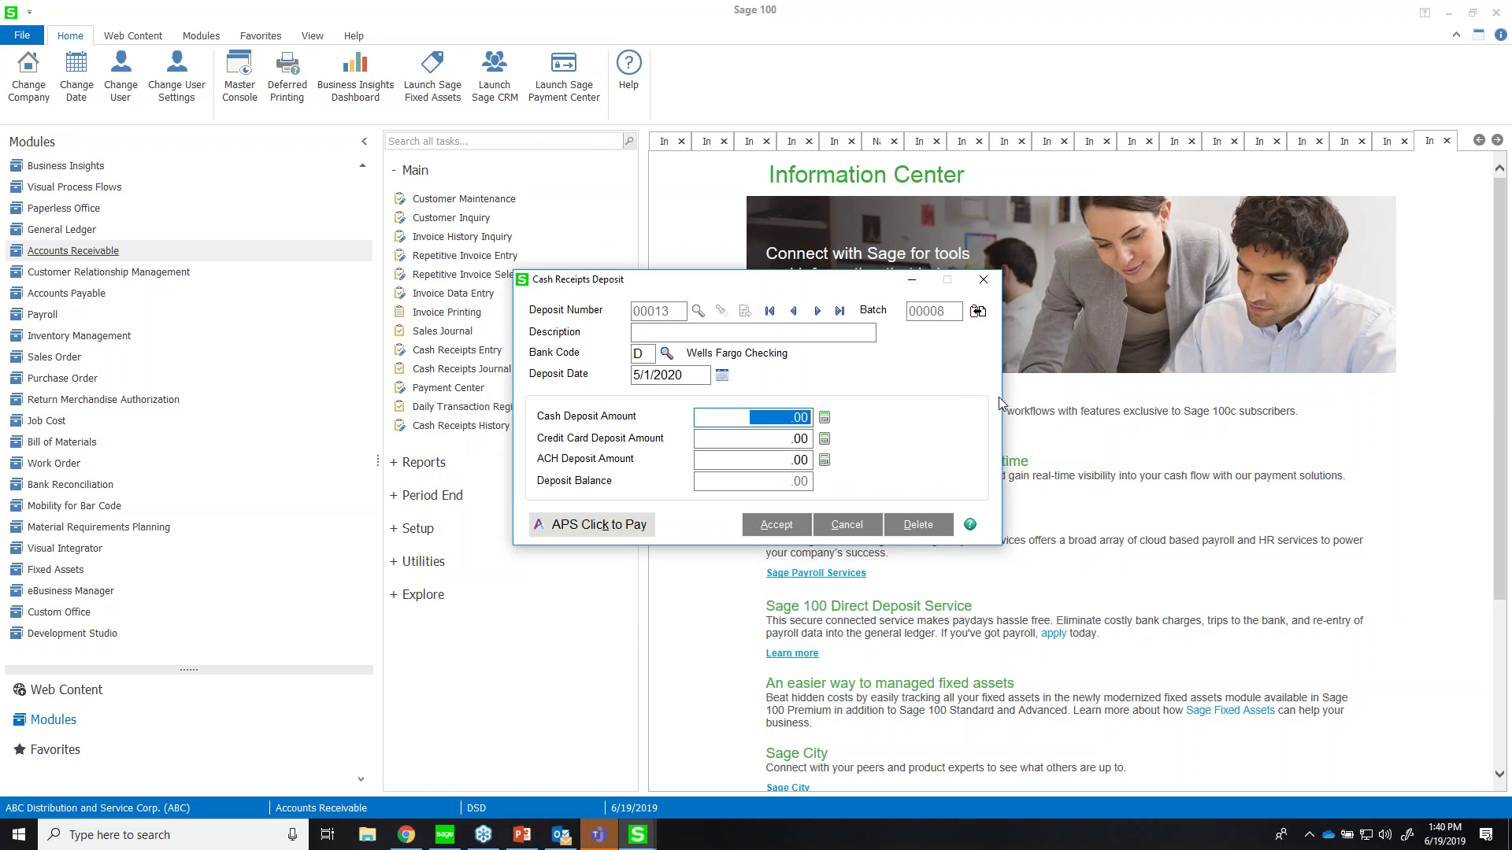
text(500)
key(Tab)
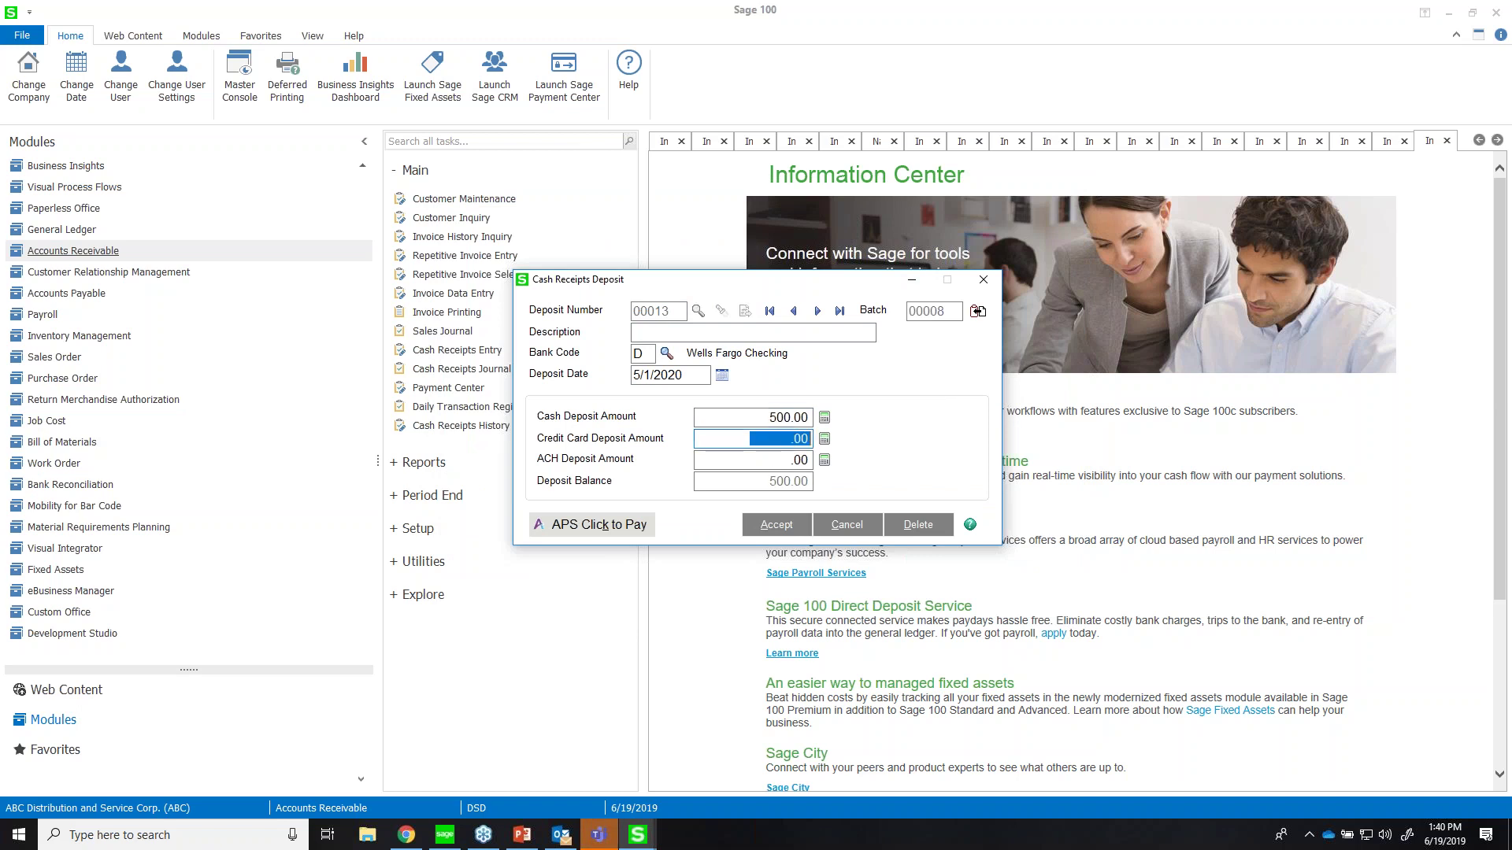
click(773, 536)
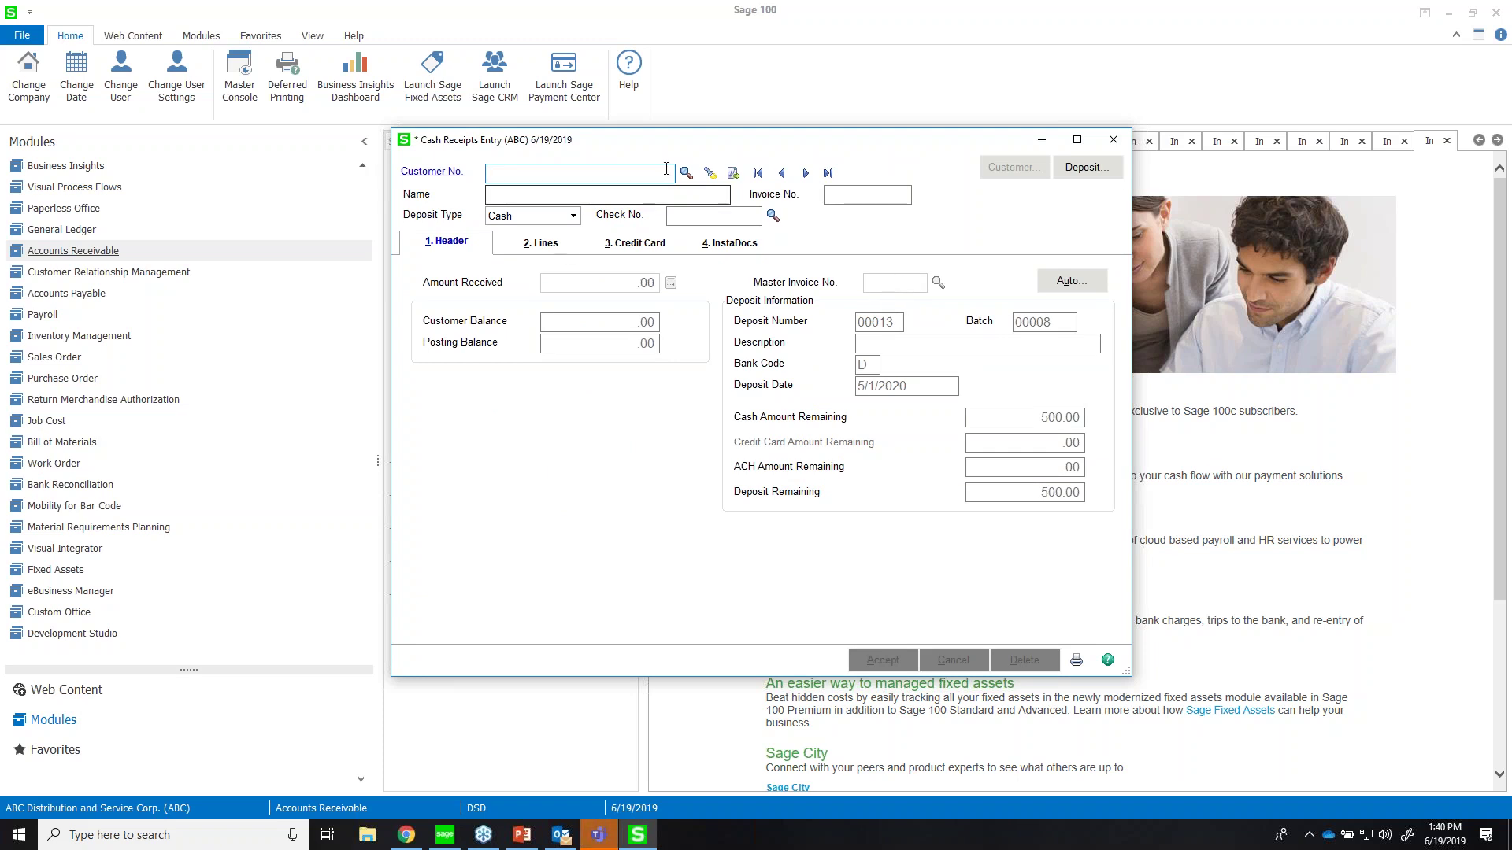
text(01ABF)
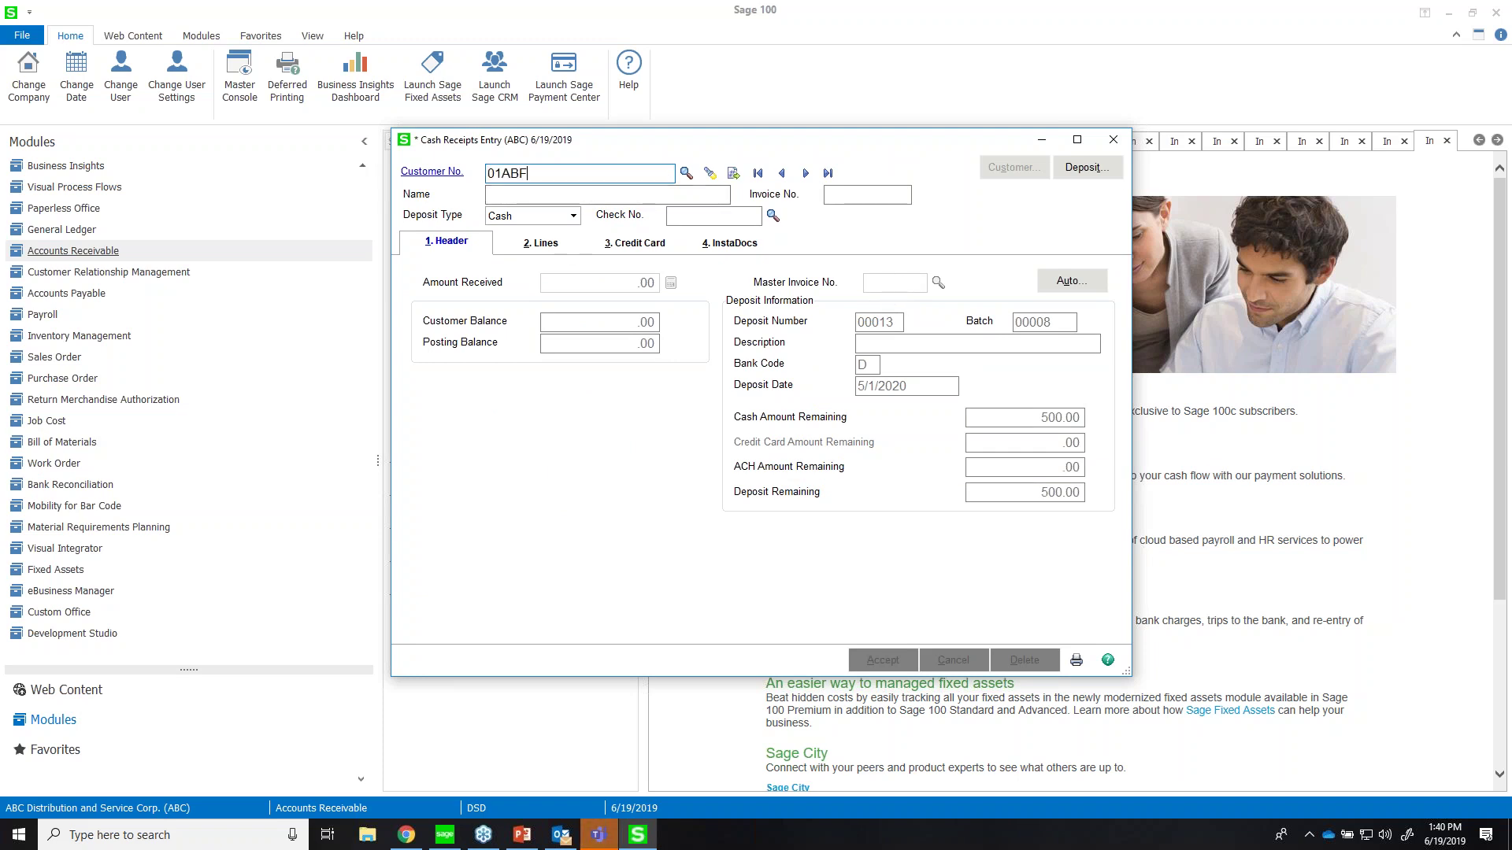
key(Tab)
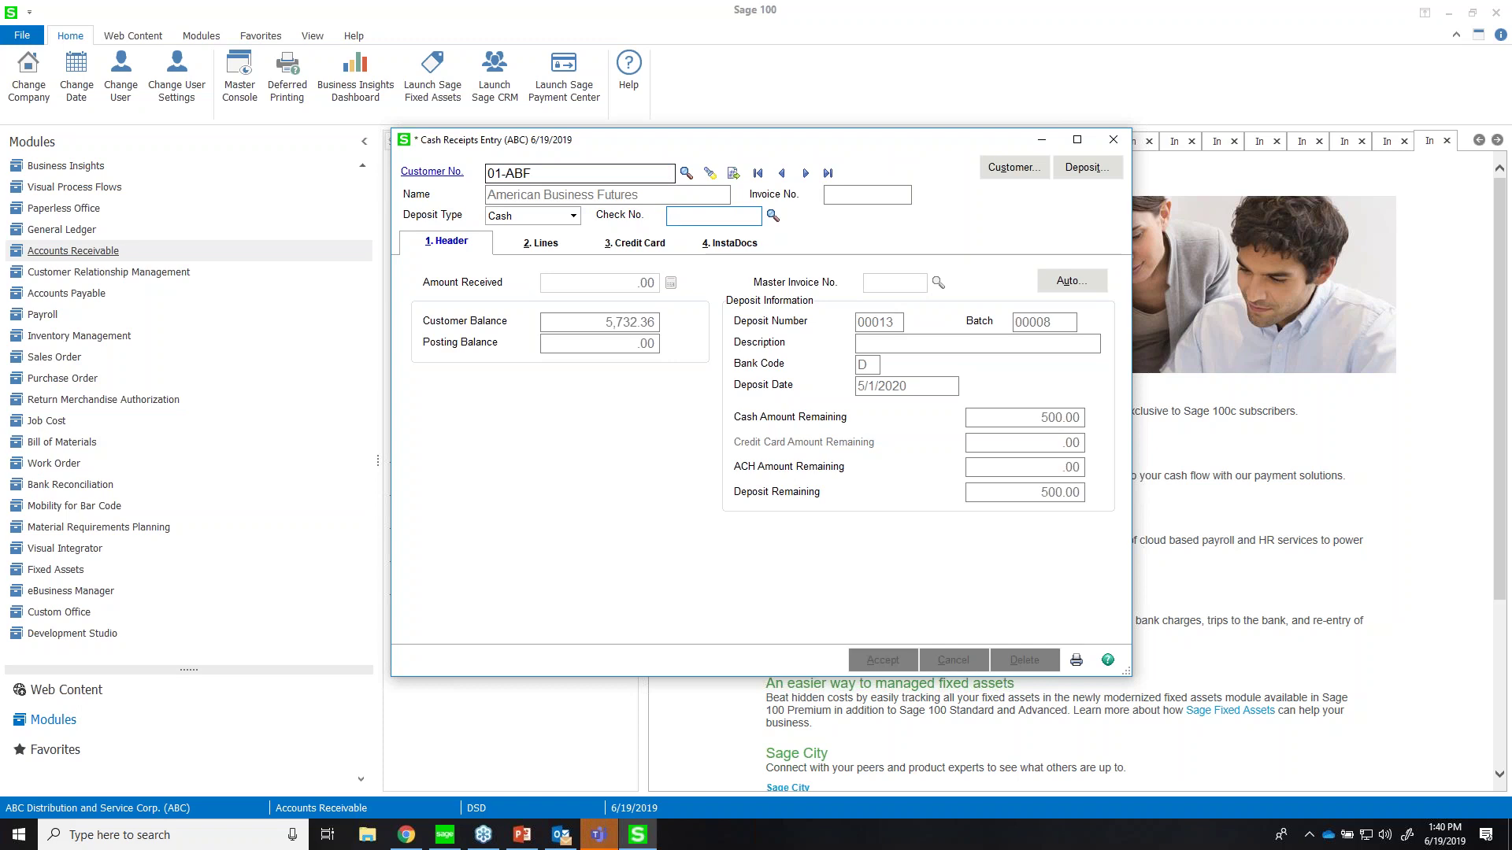
text(4654654654)
key(Tab)
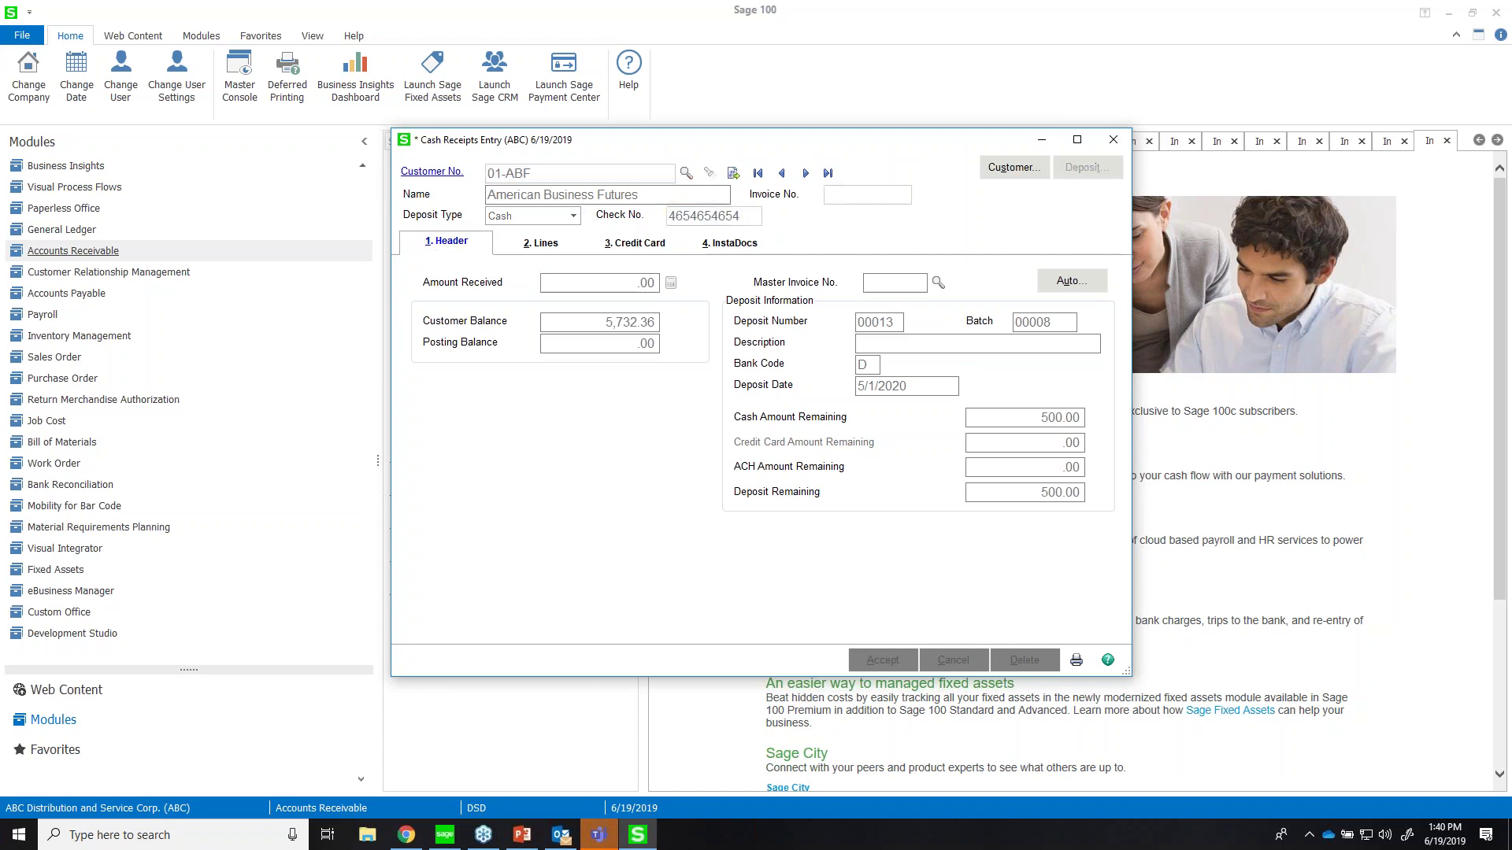
- Set the receipt's amount received to 500.00 and apply it to the customer's master invoice dated 2/24/2019
text(50)
key(Tab)
key(shift+Tab)
text(500.00)
key(Tab)
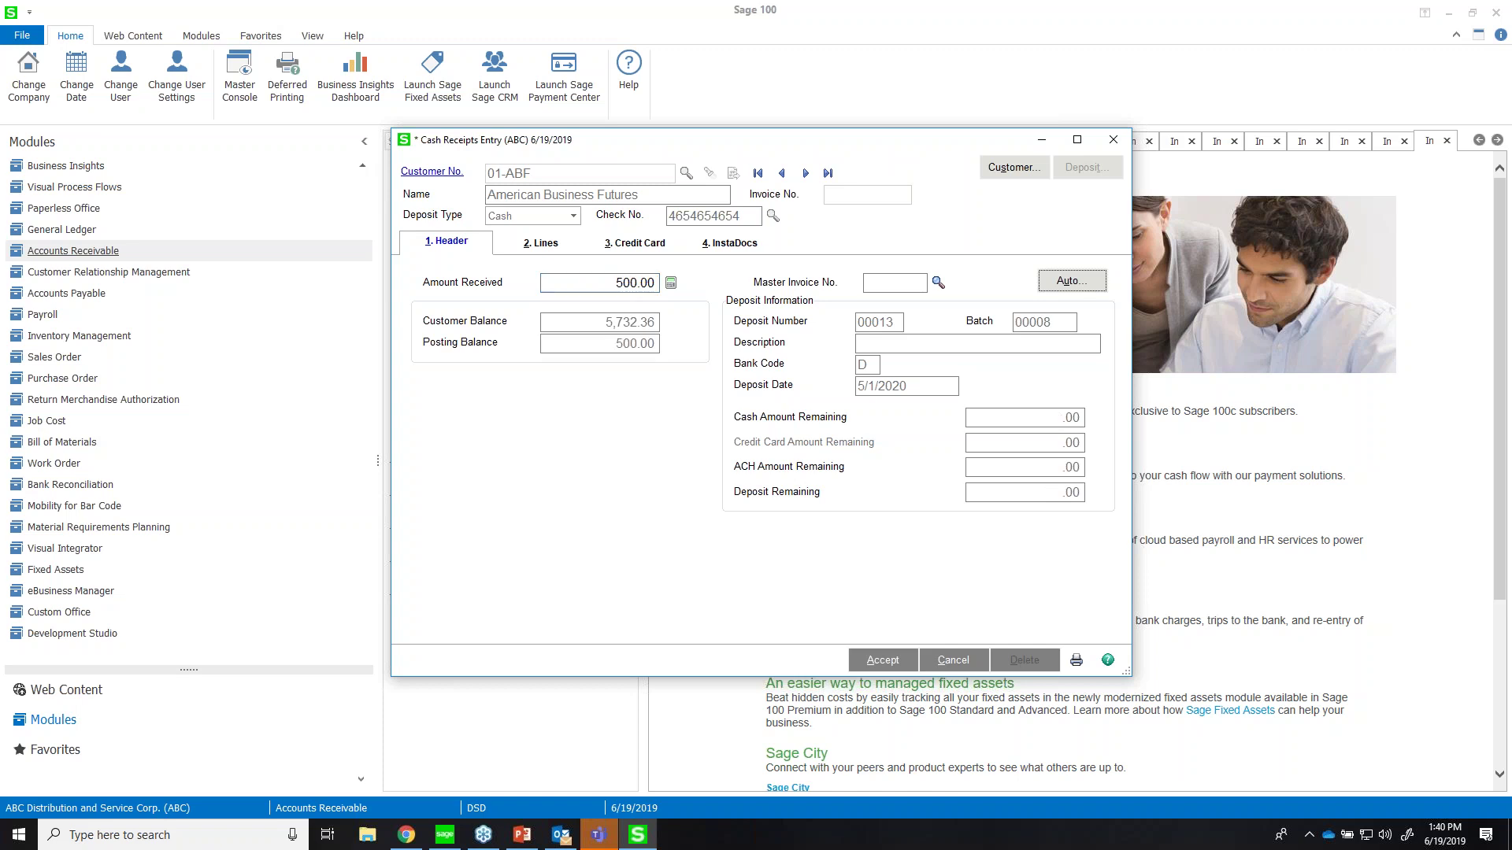
click(934, 281)
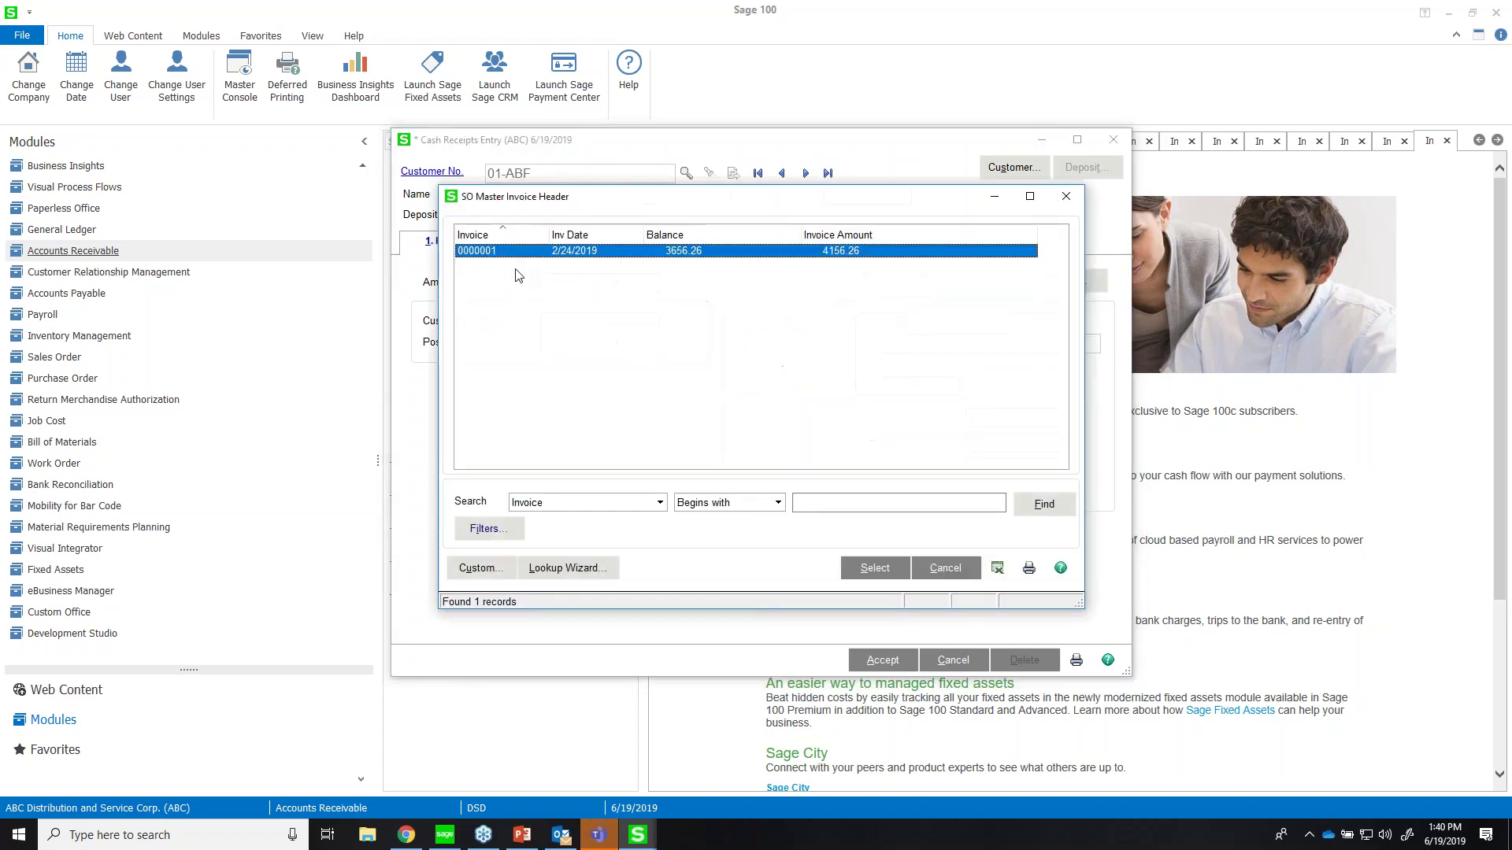
double_click(522, 252)
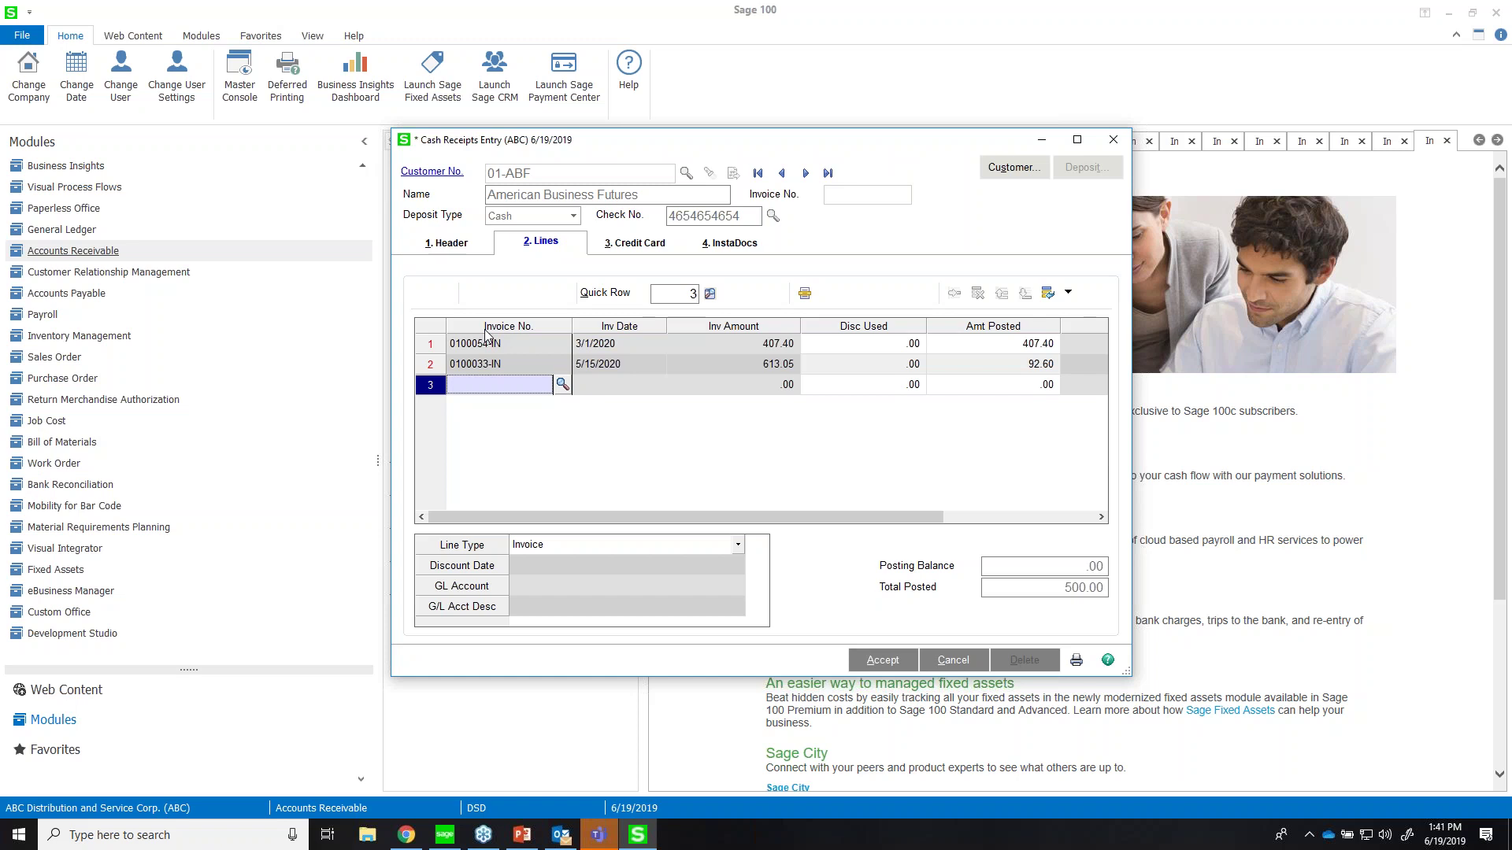
- Close Cash Receipts Entry and answer its closing prompts
click(1114, 139)
click(754, 318)
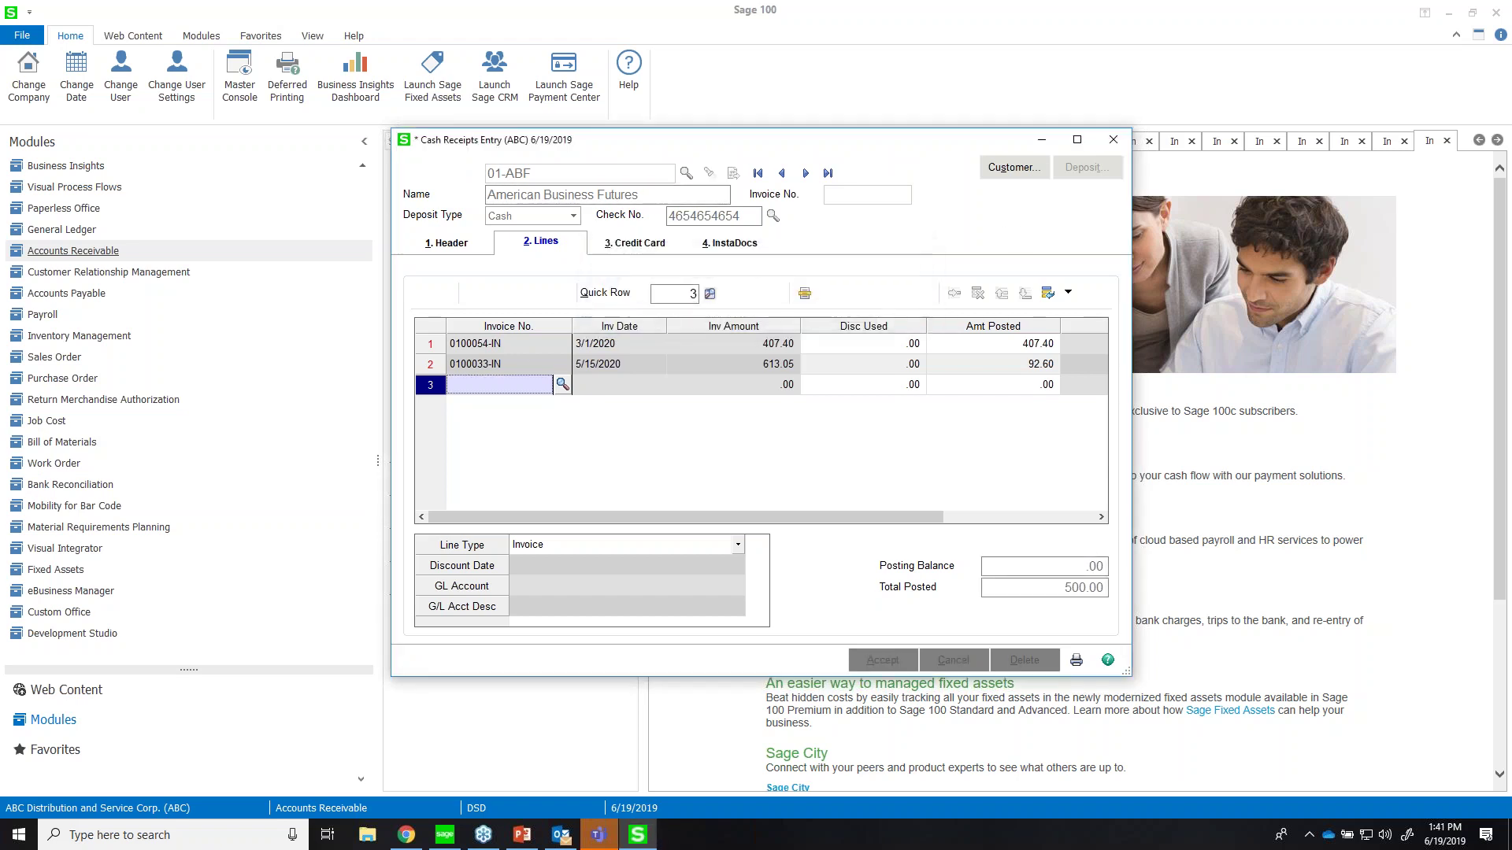
click(709, 314)
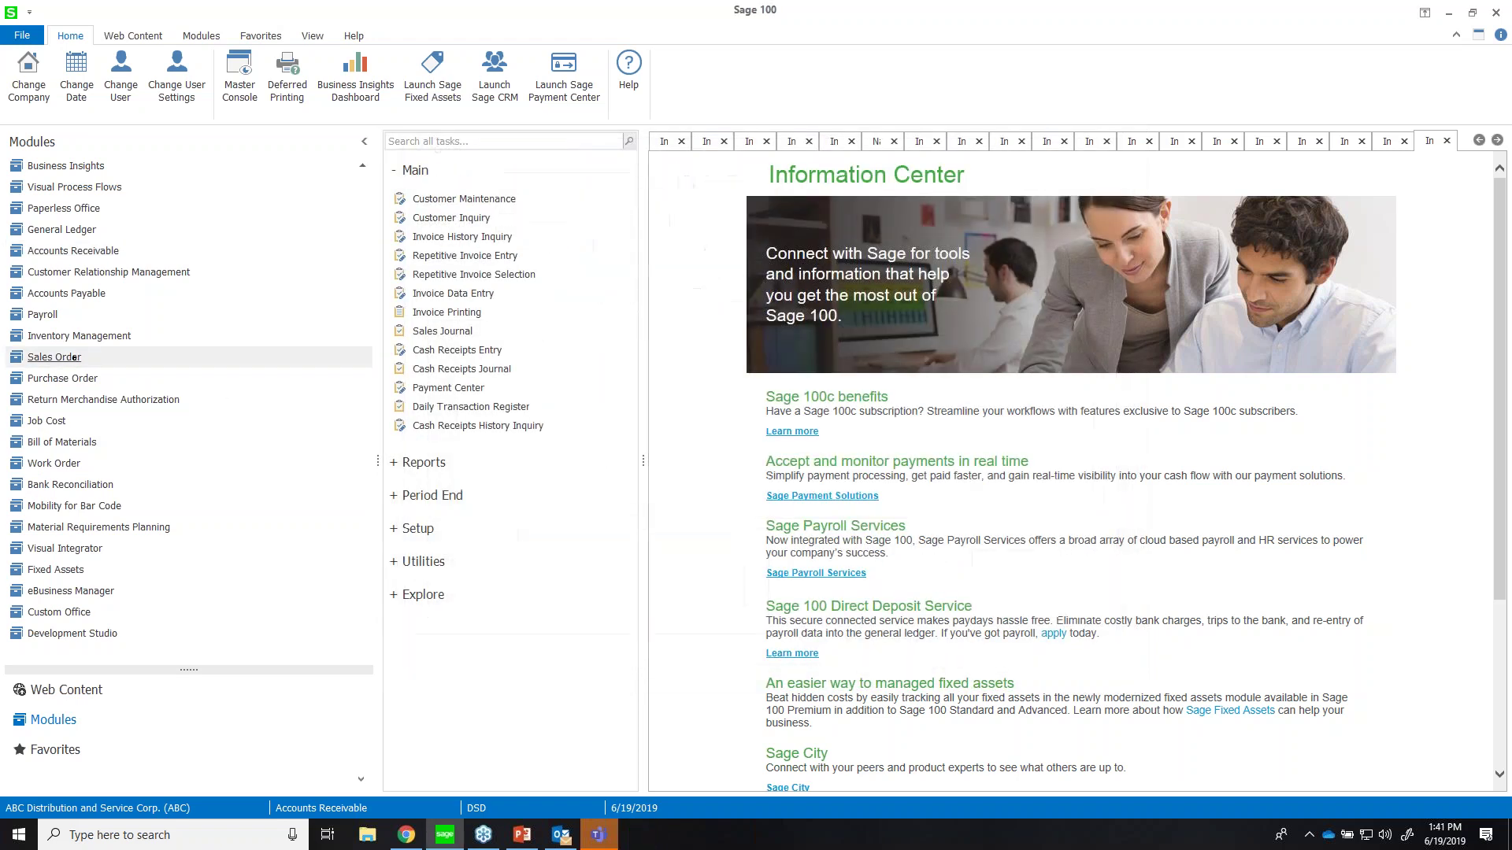
- Open Sales Order Entry in the Sales Order module and create an order with the next number for customer American Business Futures
click(55, 356)
click(453, 200)
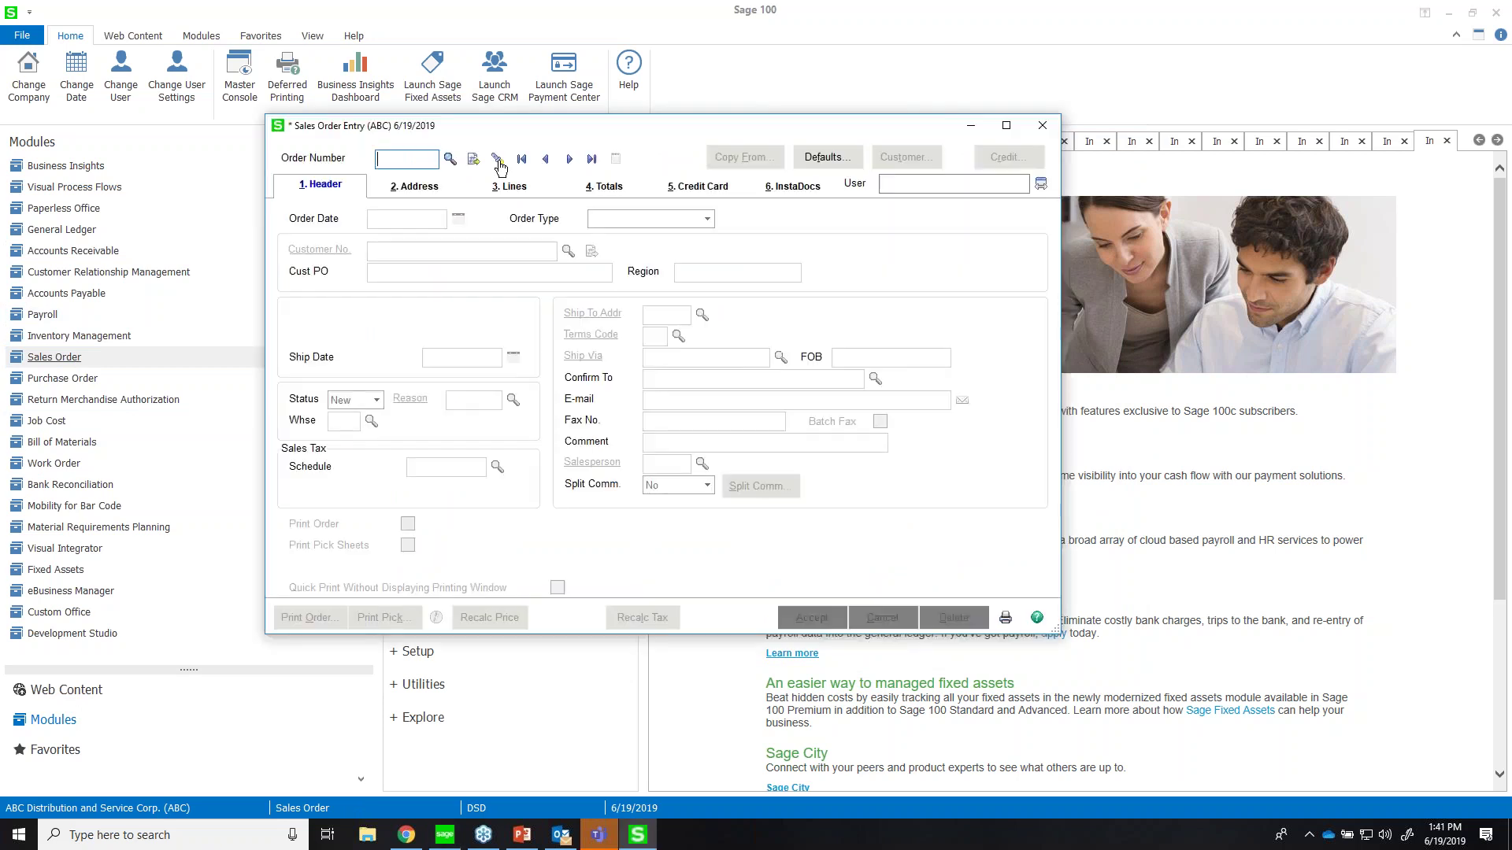
click(474, 161)
click(567, 248)
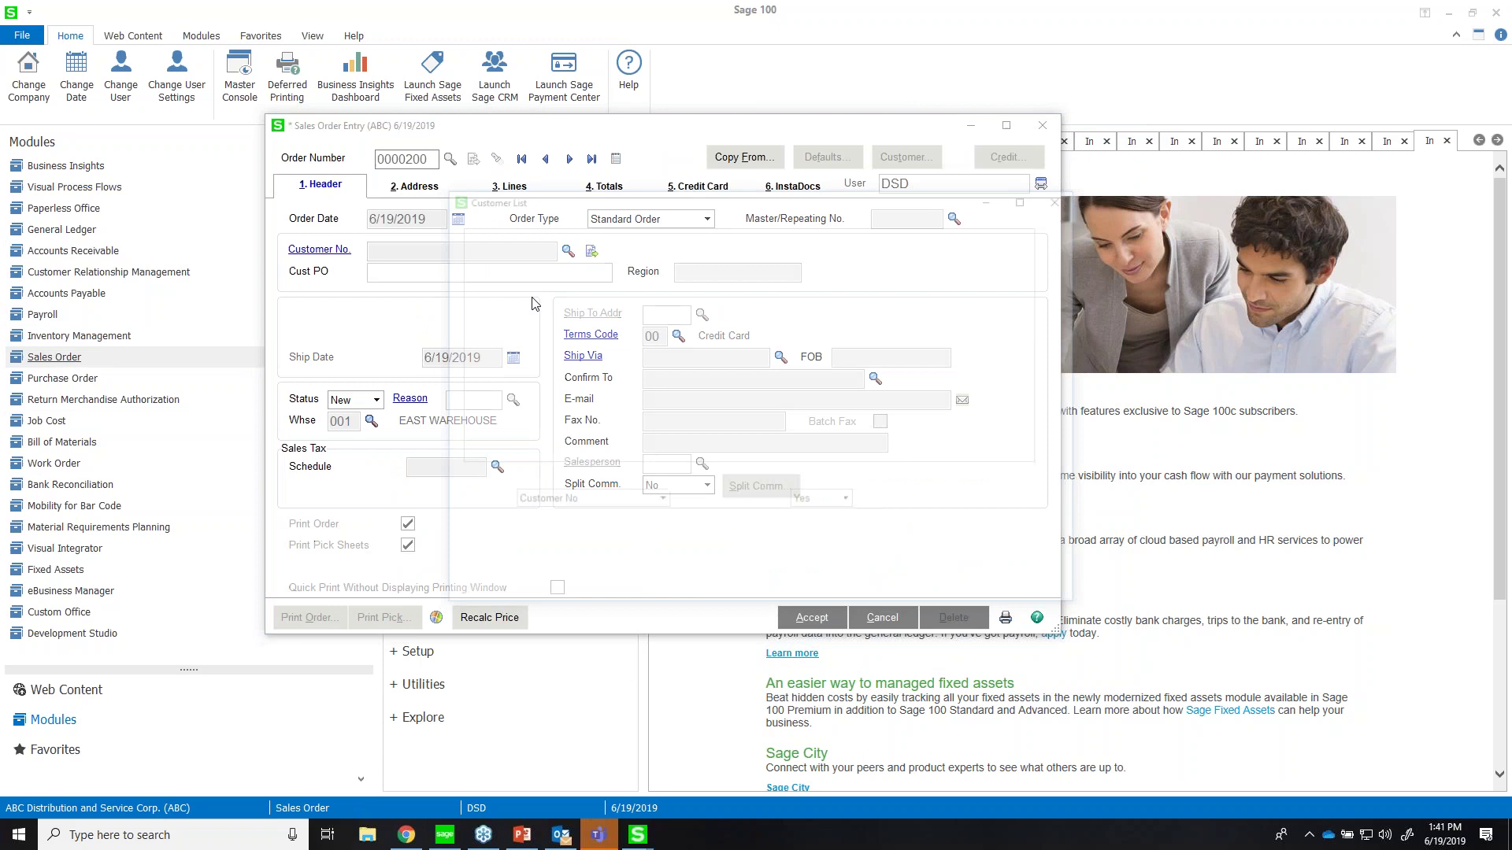
click(508, 266)
double_click(508, 265)
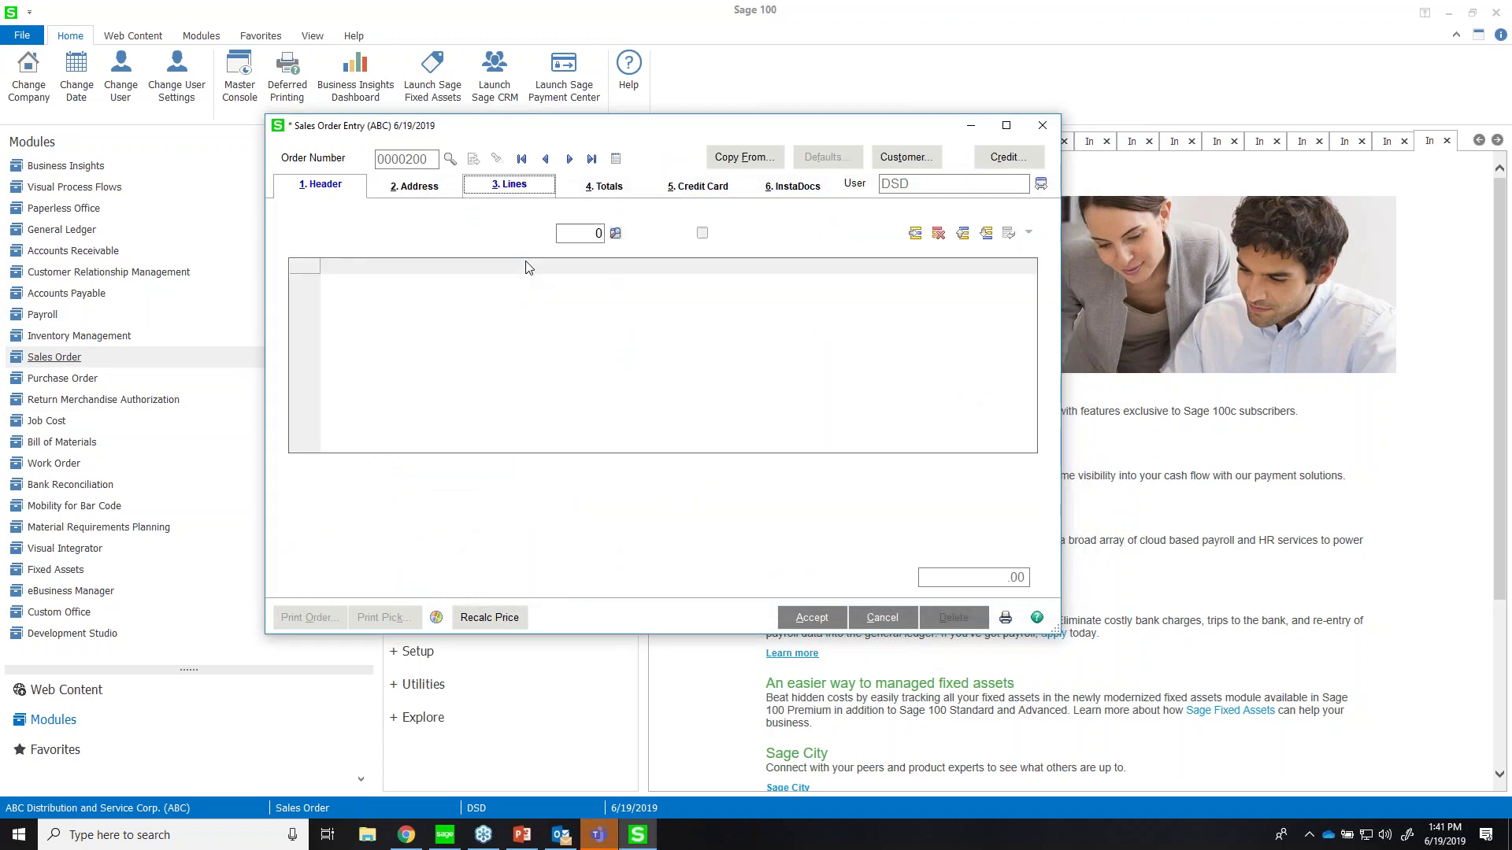
- Add item 1001-HON-H252 as the first order line and move the Back Ordered and Unit Price columns to the secondary grid
click(444, 284)
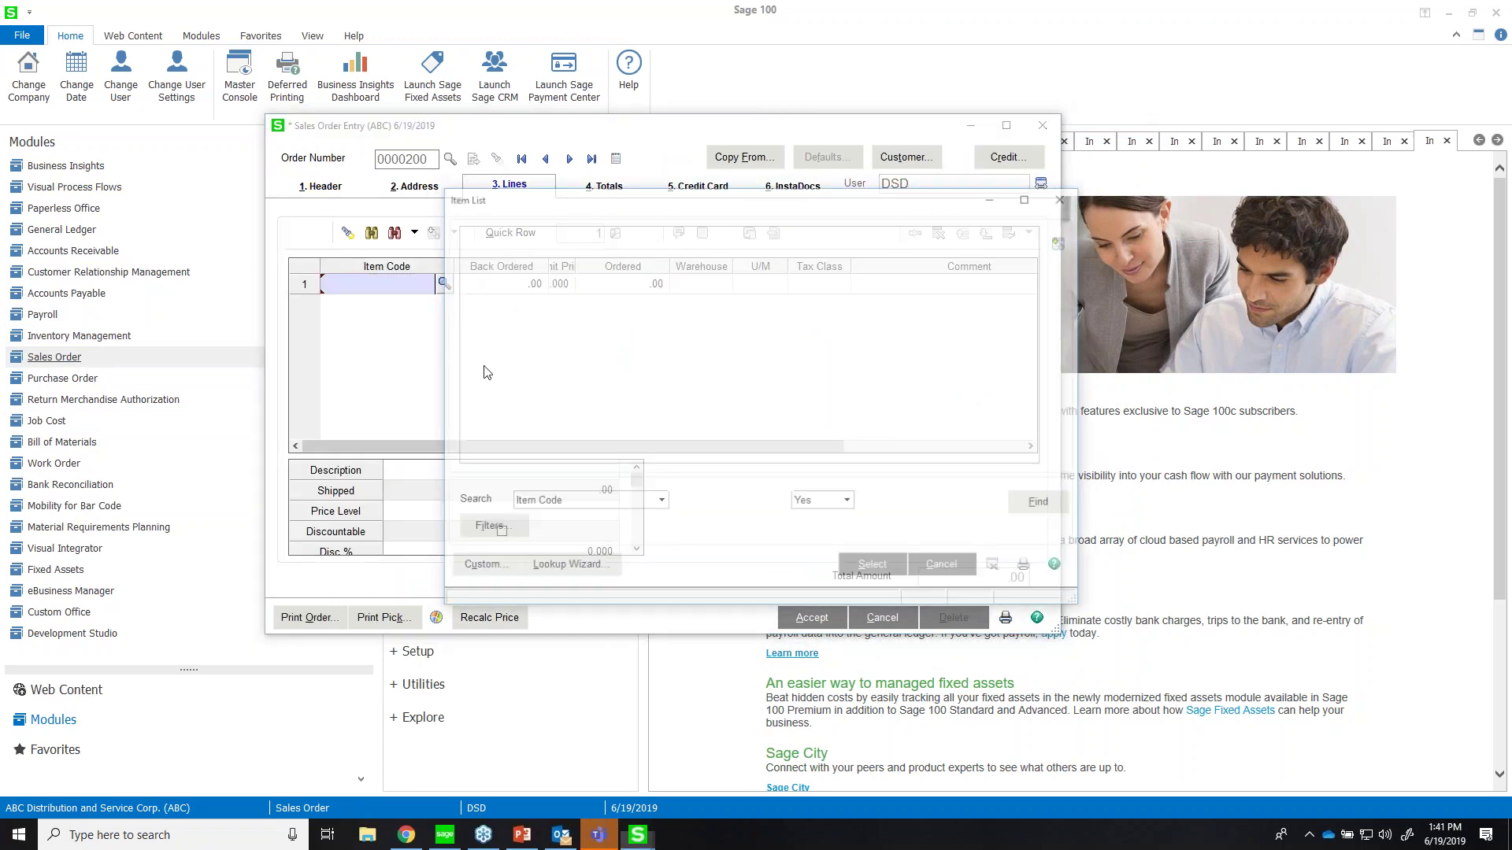
double_click(579, 250)
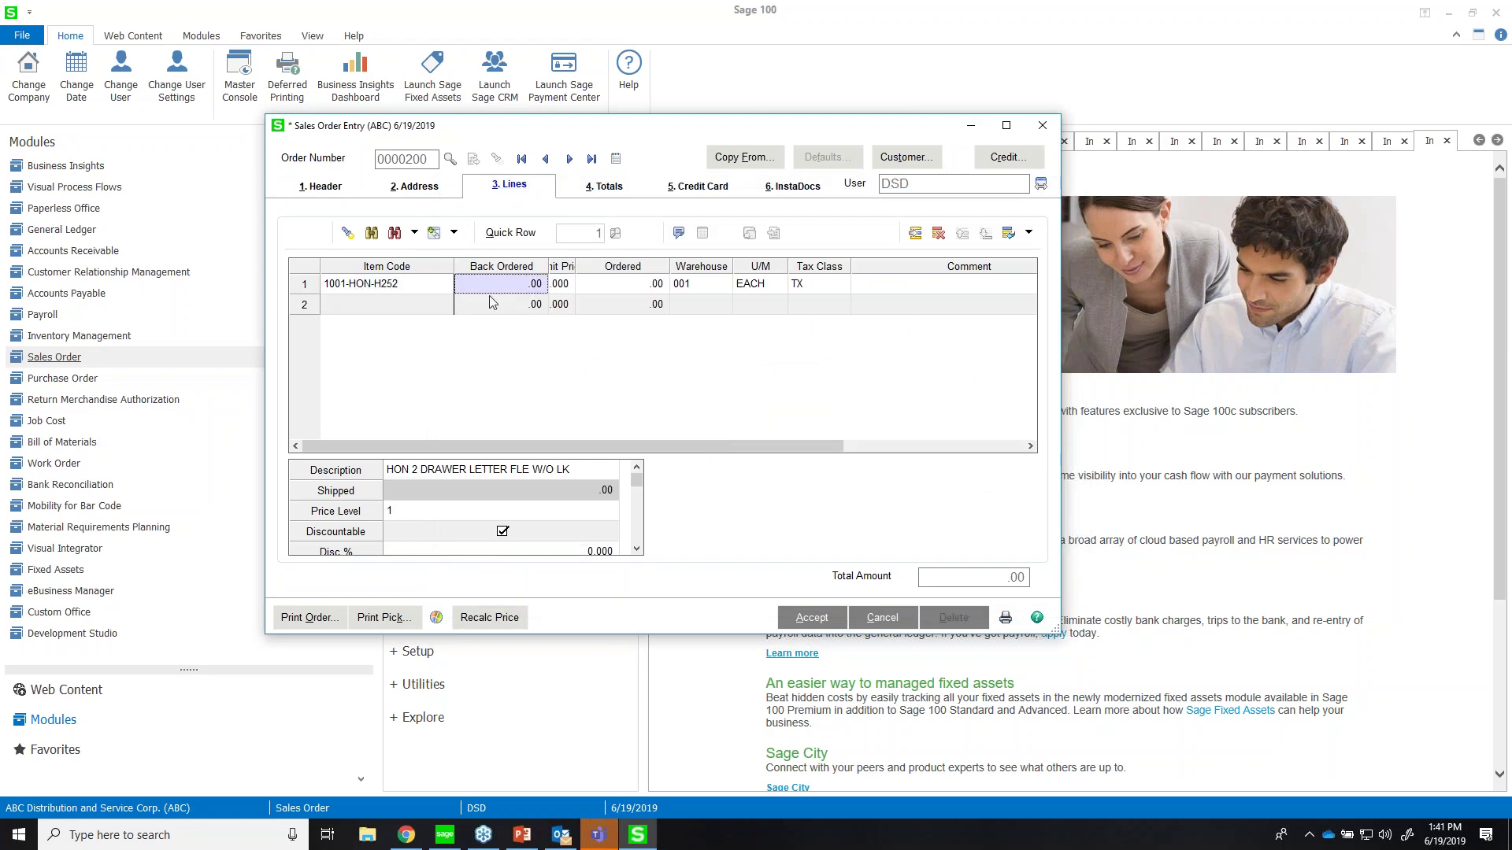
drag(450, 492, 452, 504)
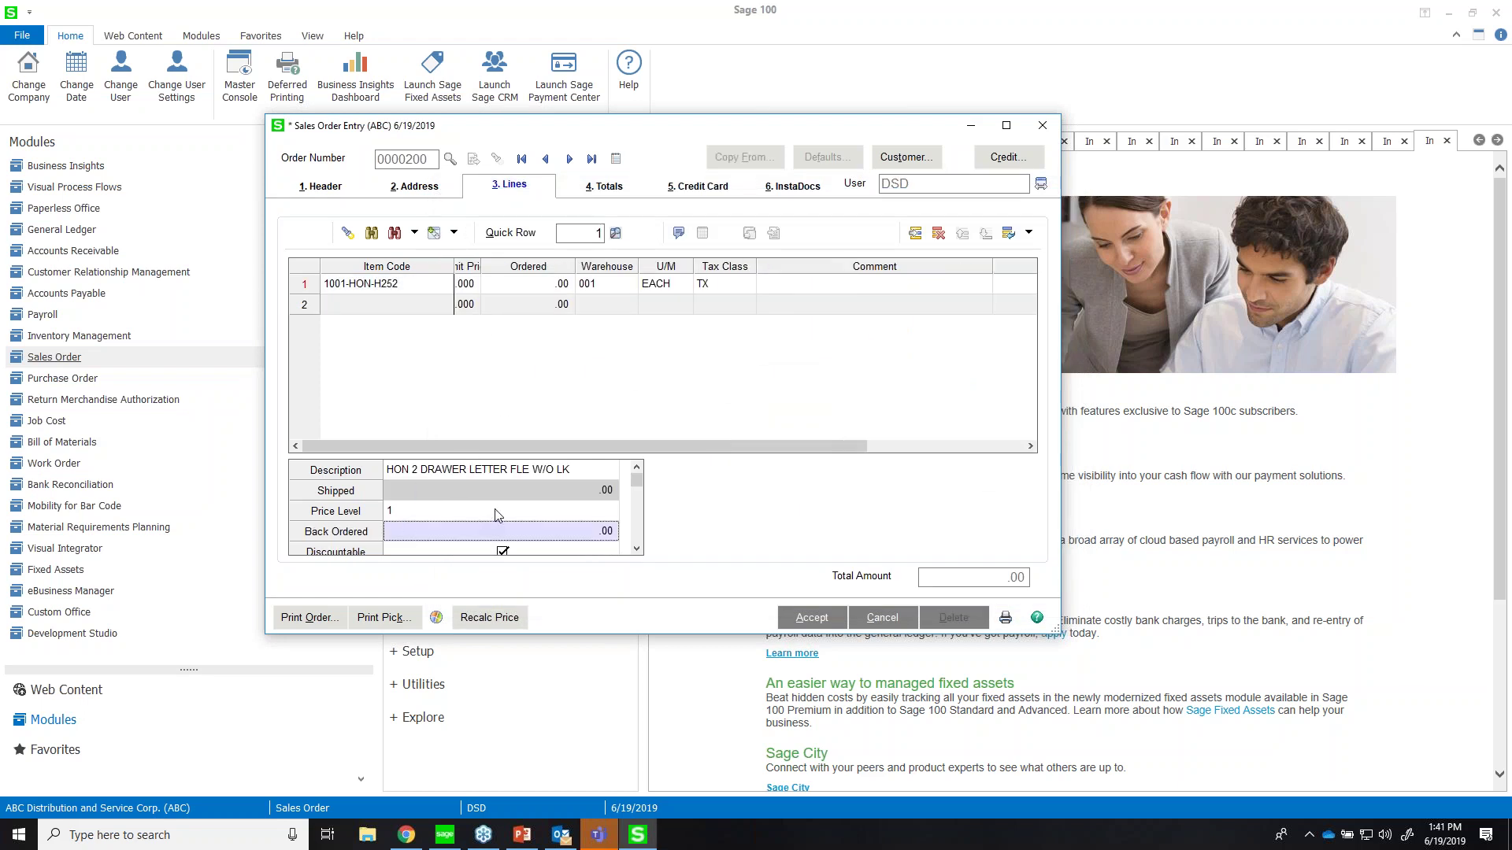
scroll(500, 508, down, 3)
scroll(497, 514, up, 3)
drag(472, 269, 457, 470)
- Set the ordered quantity of the 1001-HON-H252 line to 10 and complete the line
click(513, 291)
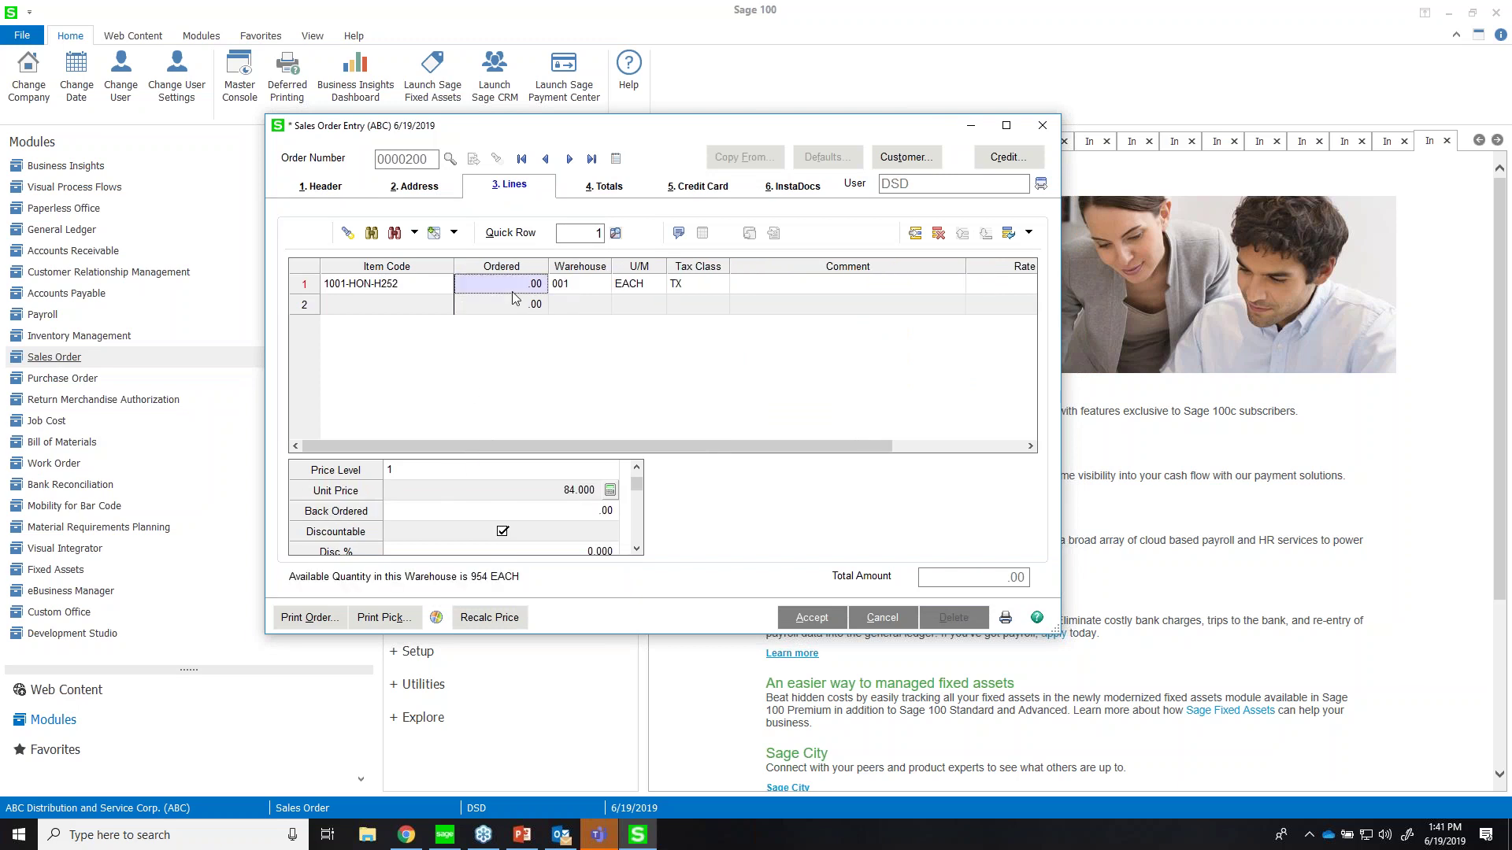
text(10)
key(Tab)
key(Tab)
key(Tab)
key(Tab)
key(Tab)
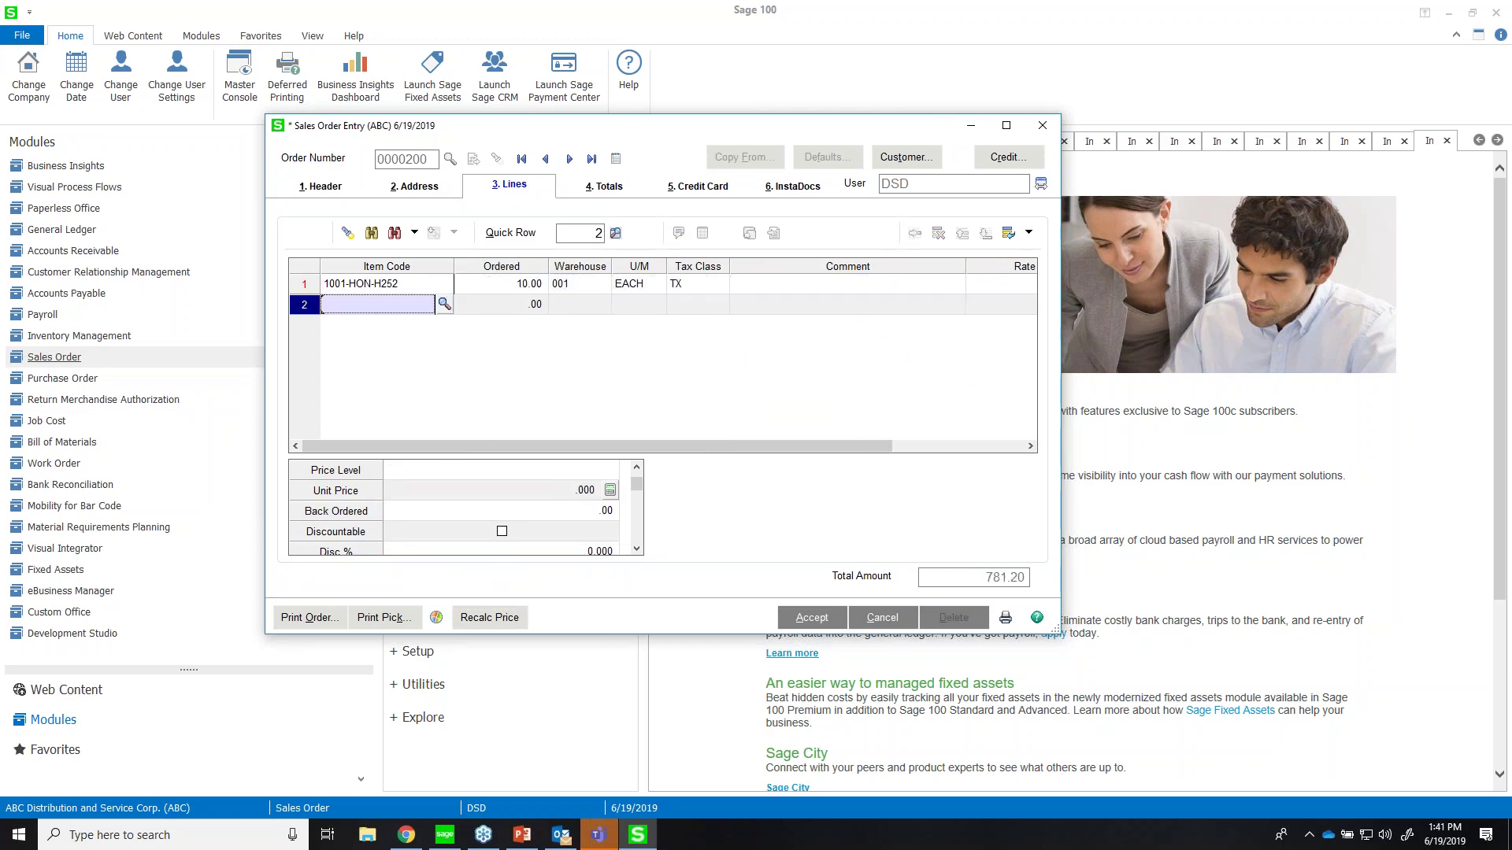
- Open Item Maintenance for item 1001-HON-H252 from its order line and bring up its upsell items
click(419, 285)
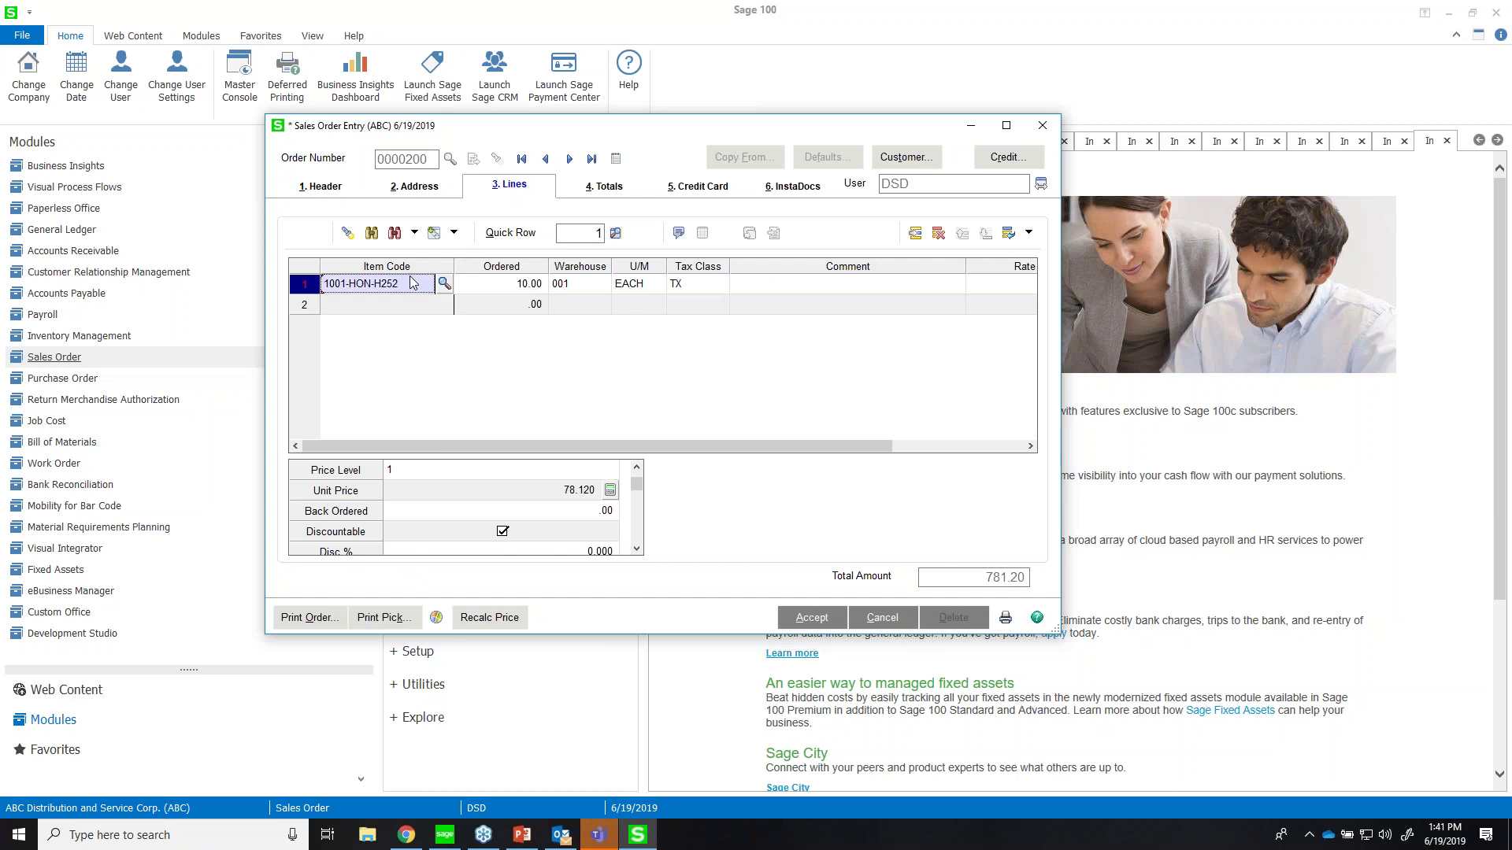
click(454, 233)
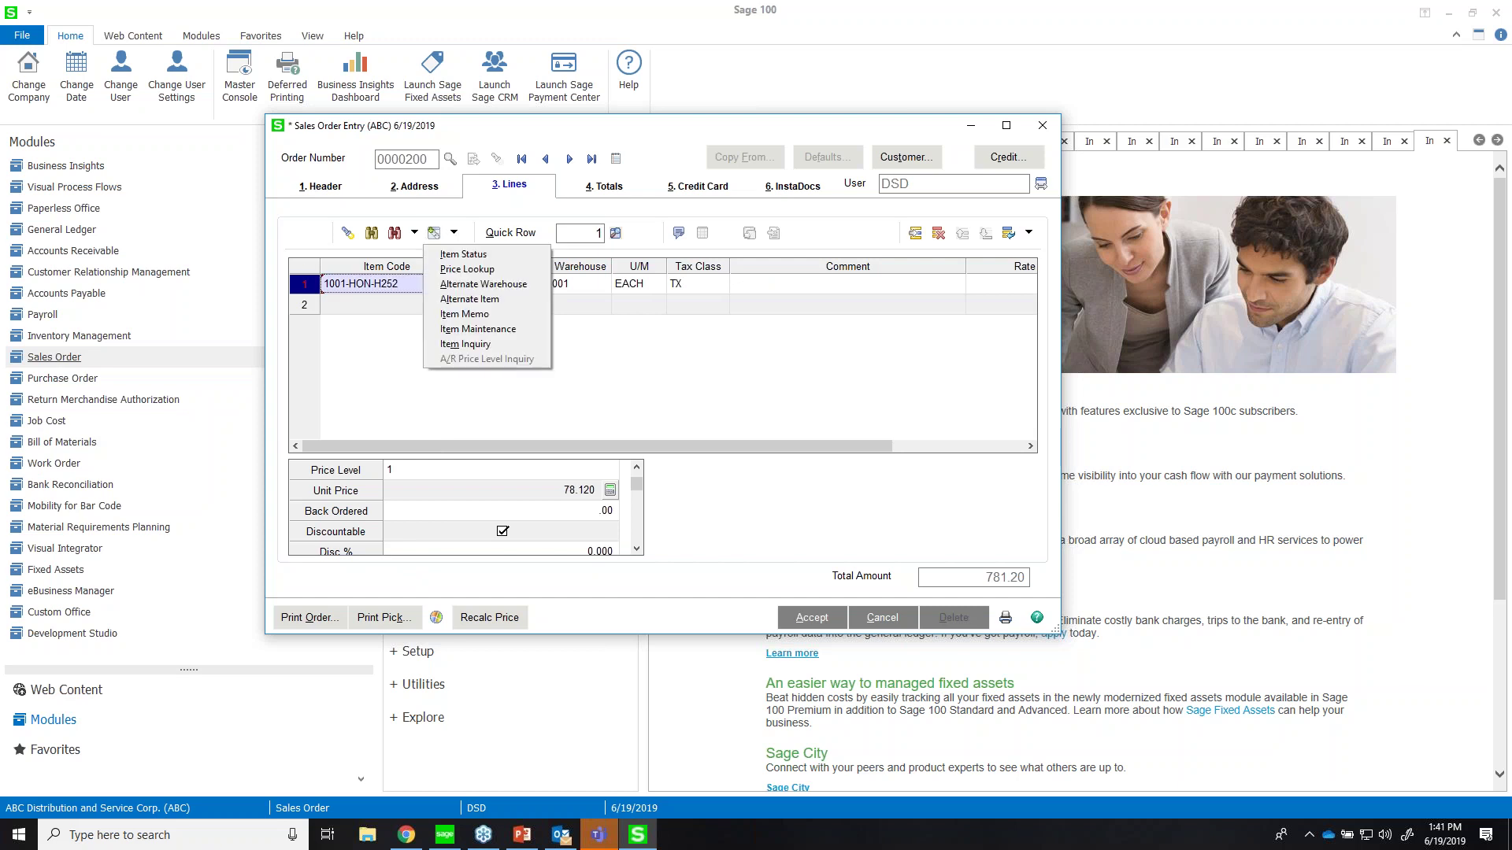
click(476, 329)
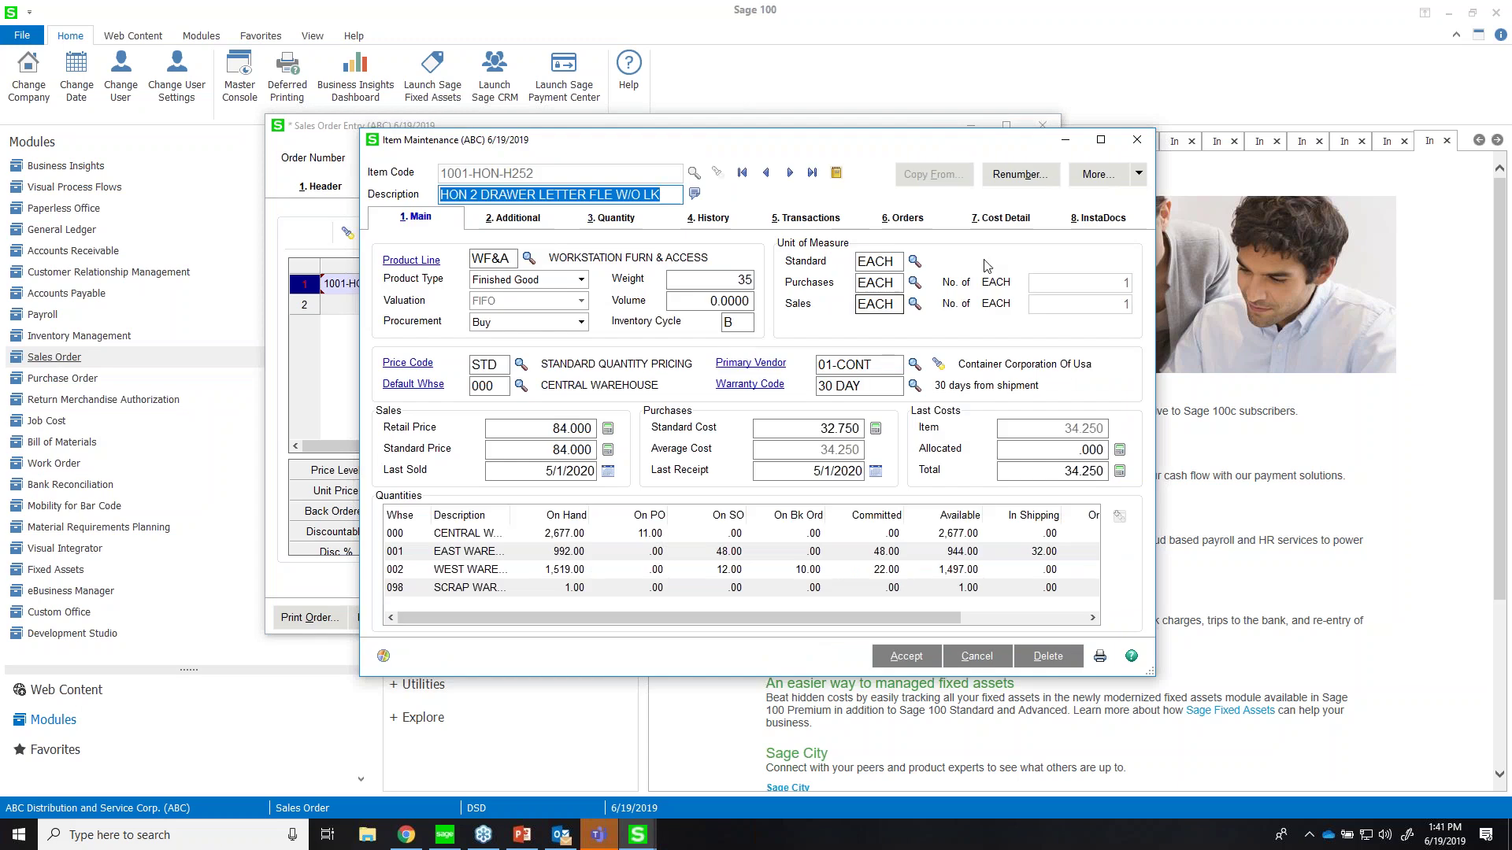
click(1094, 174)
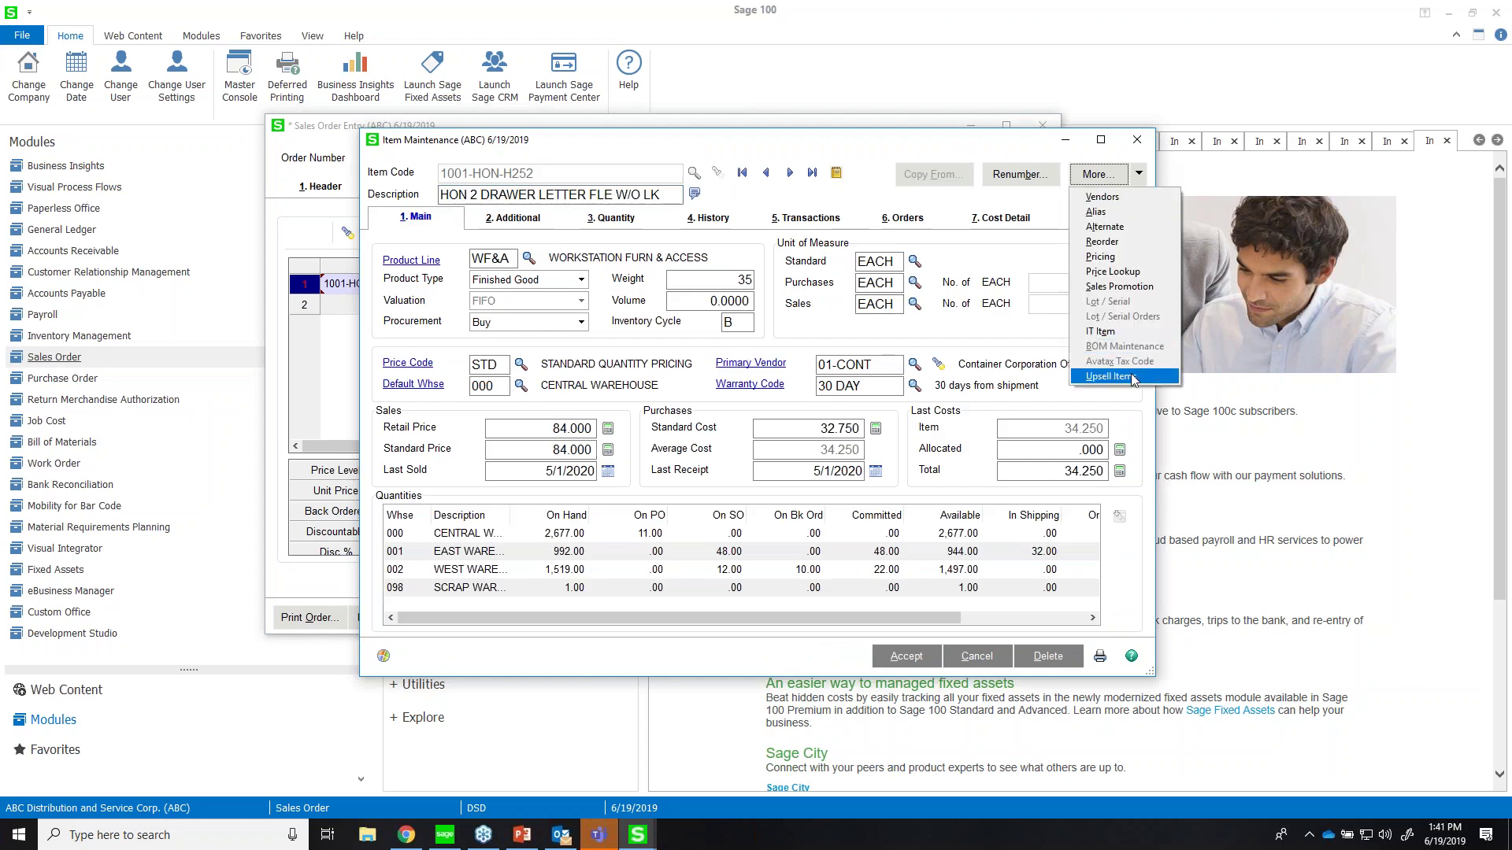
click(1133, 379)
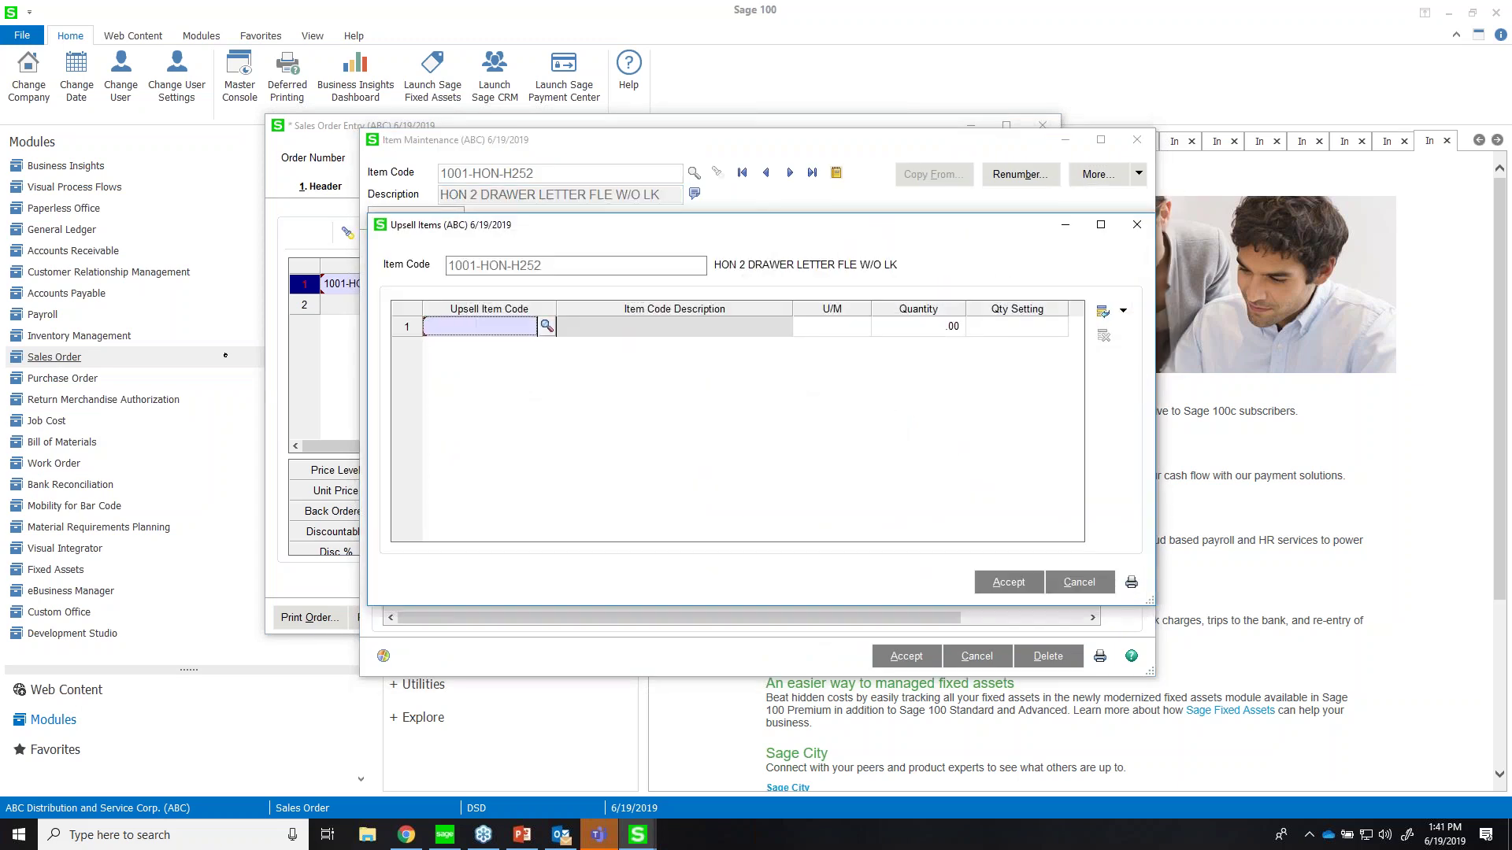
- Add item 2480-8-50 as the first upsell item, keeping the default unit, quantity and quantity setting
click(546, 326)
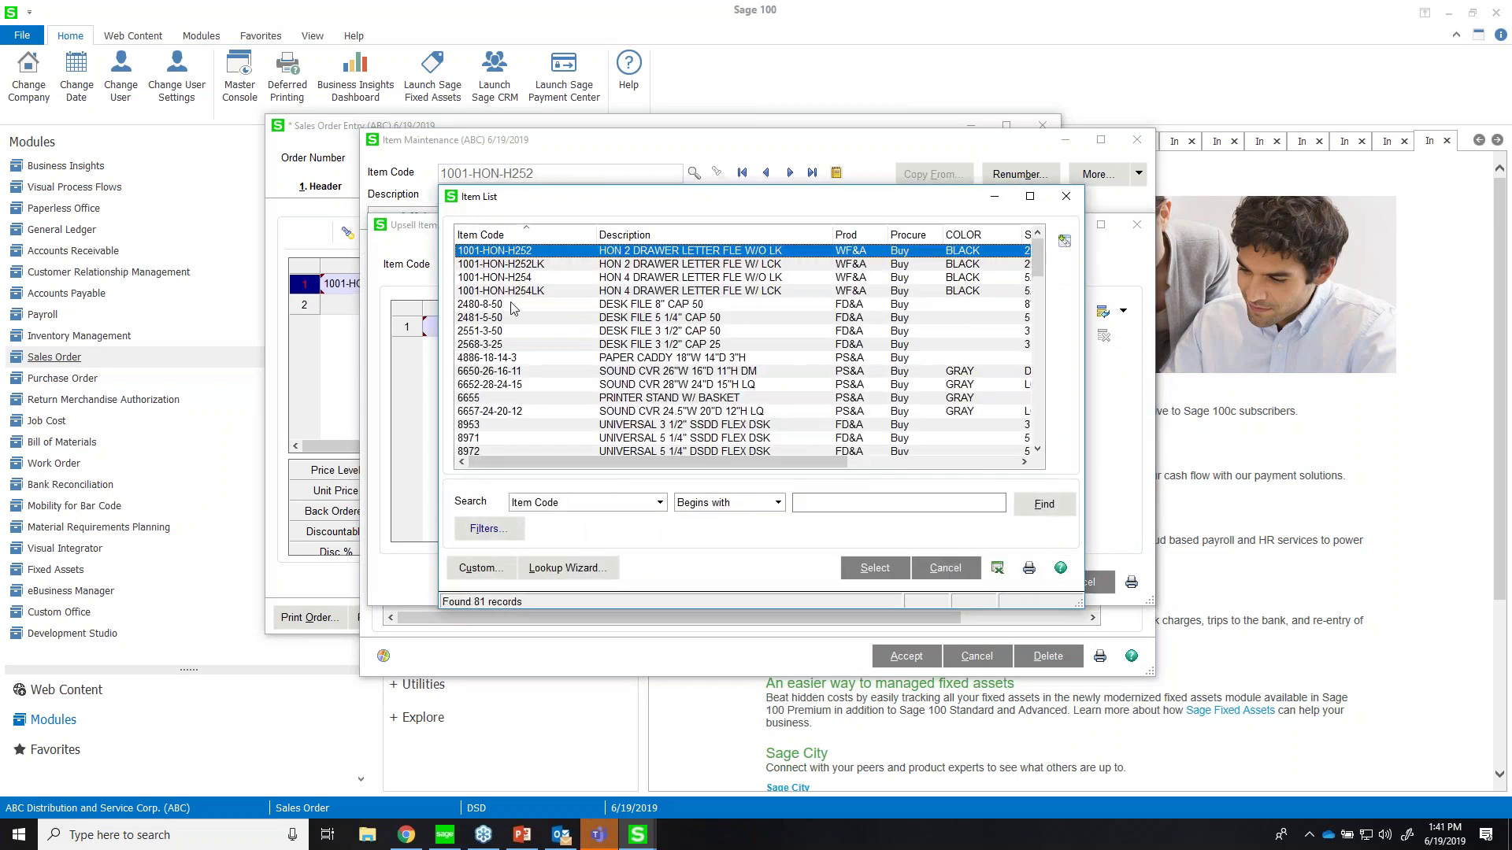
click(512, 305)
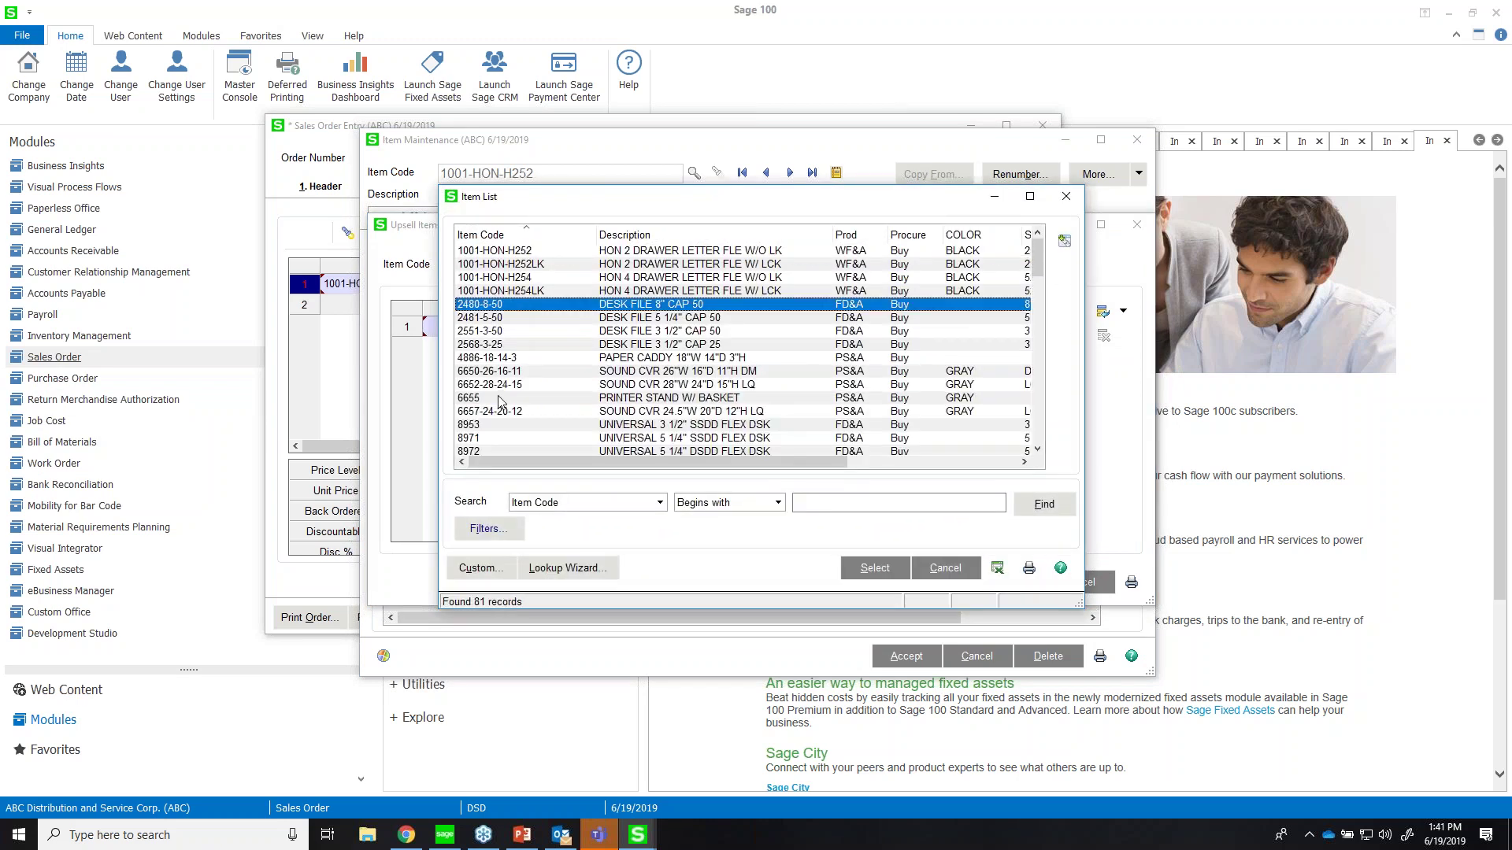
key(Return)
key(Tab)
key(Tab)
key(Tab)
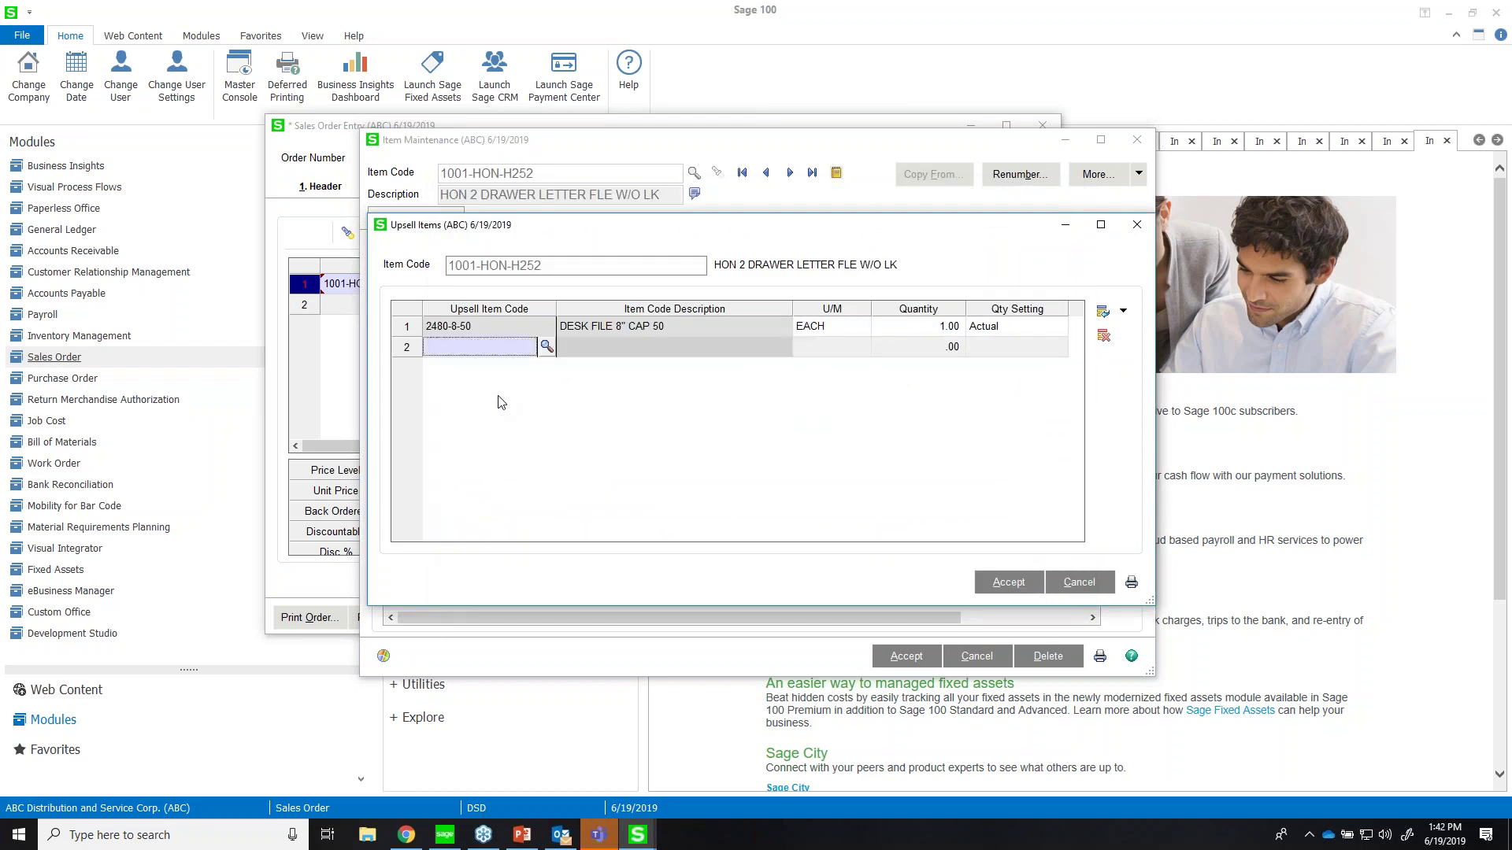
- Add item 2551-3-50 as the second upsell item, keeping the default unit, quantity and quantity setting
key(F2)
key(Down)
key(Down)
key(Down)
key(Down)
key(Down)
key(Down)
key(Return)
key(Tab)
key(Tab)
key(Tab)
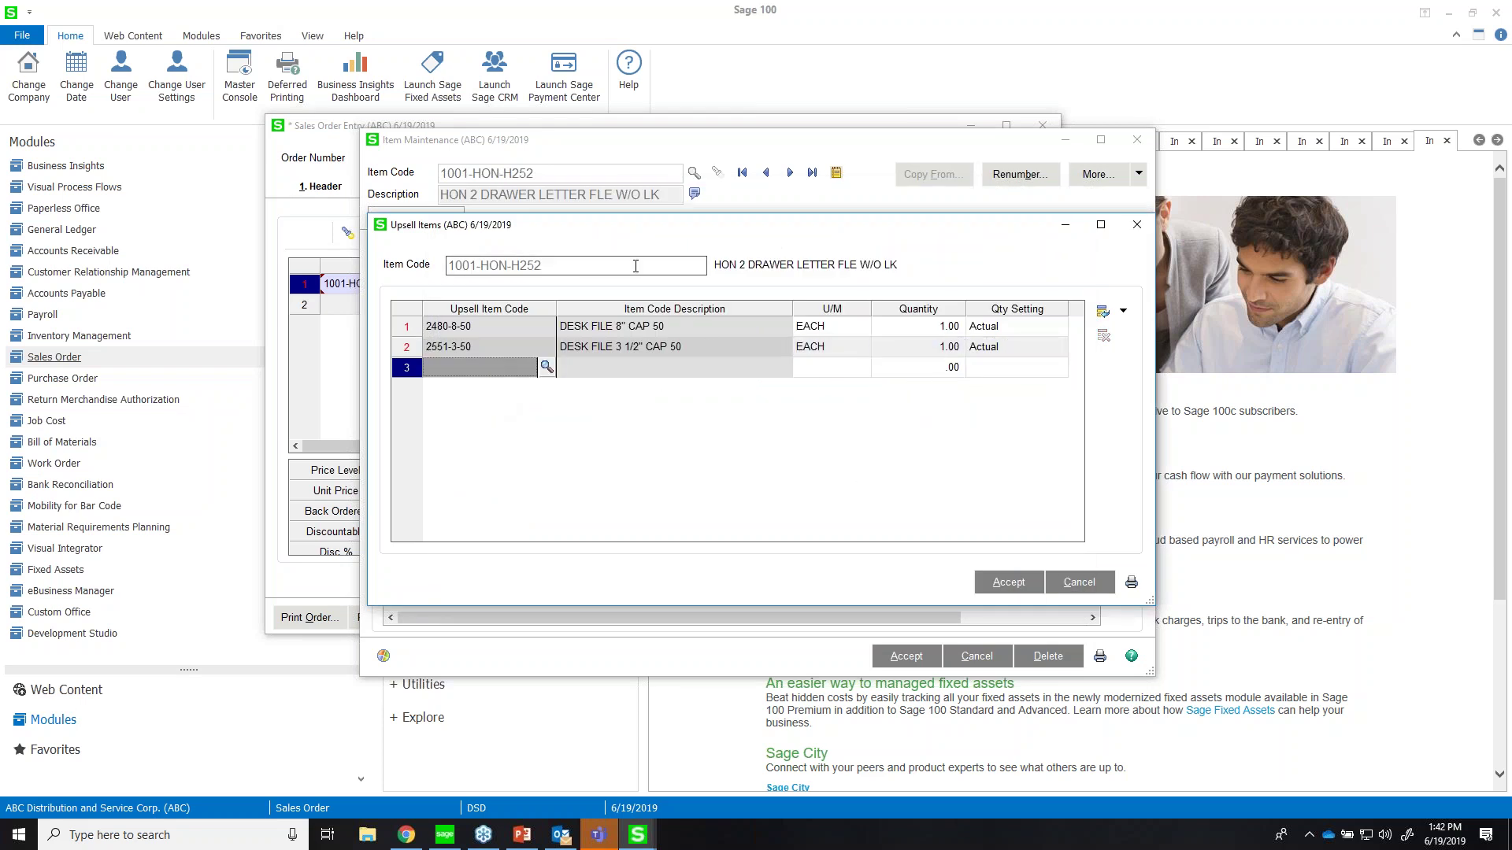
- Accept the upsell items, save item 1001-HON-H252, and close Item Maintenance
click(1011, 585)
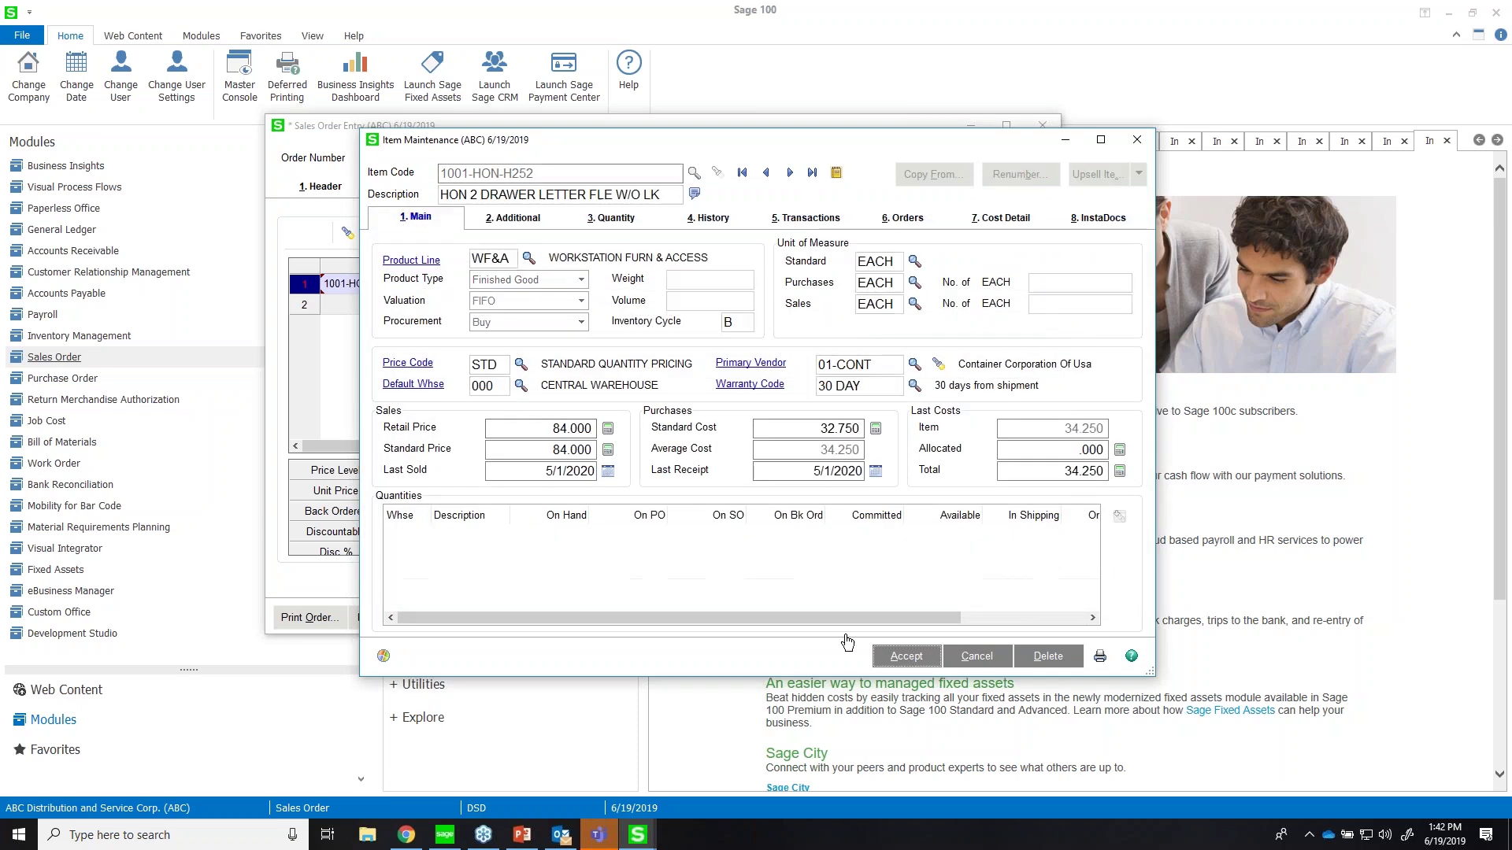
click(890, 656)
click(1137, 140)
- Try to accept the sales order, cancel its credit card payment, and discard the order
click(812, 619)
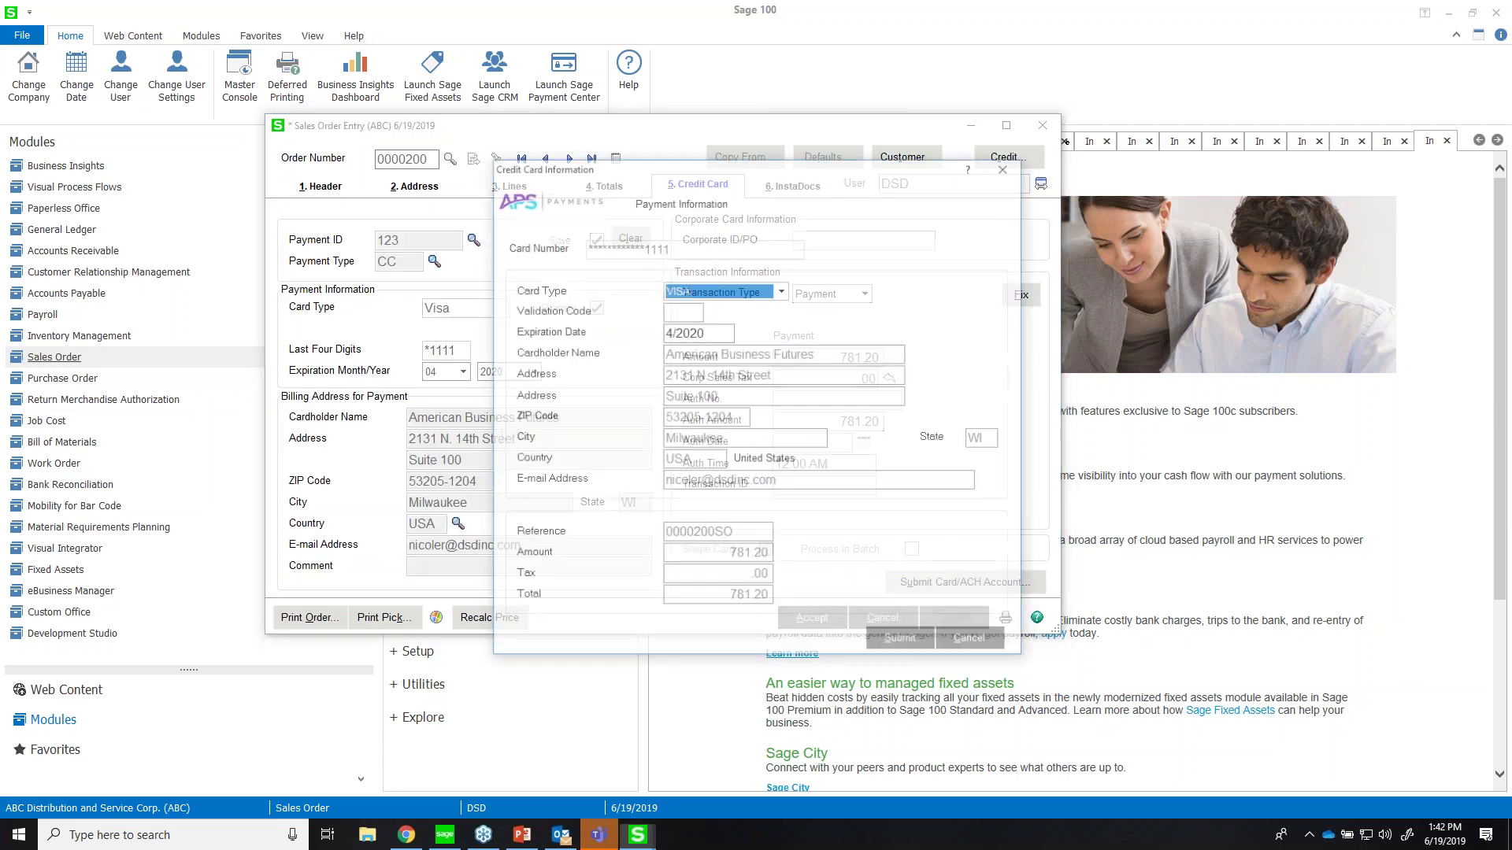
click(978, 644)
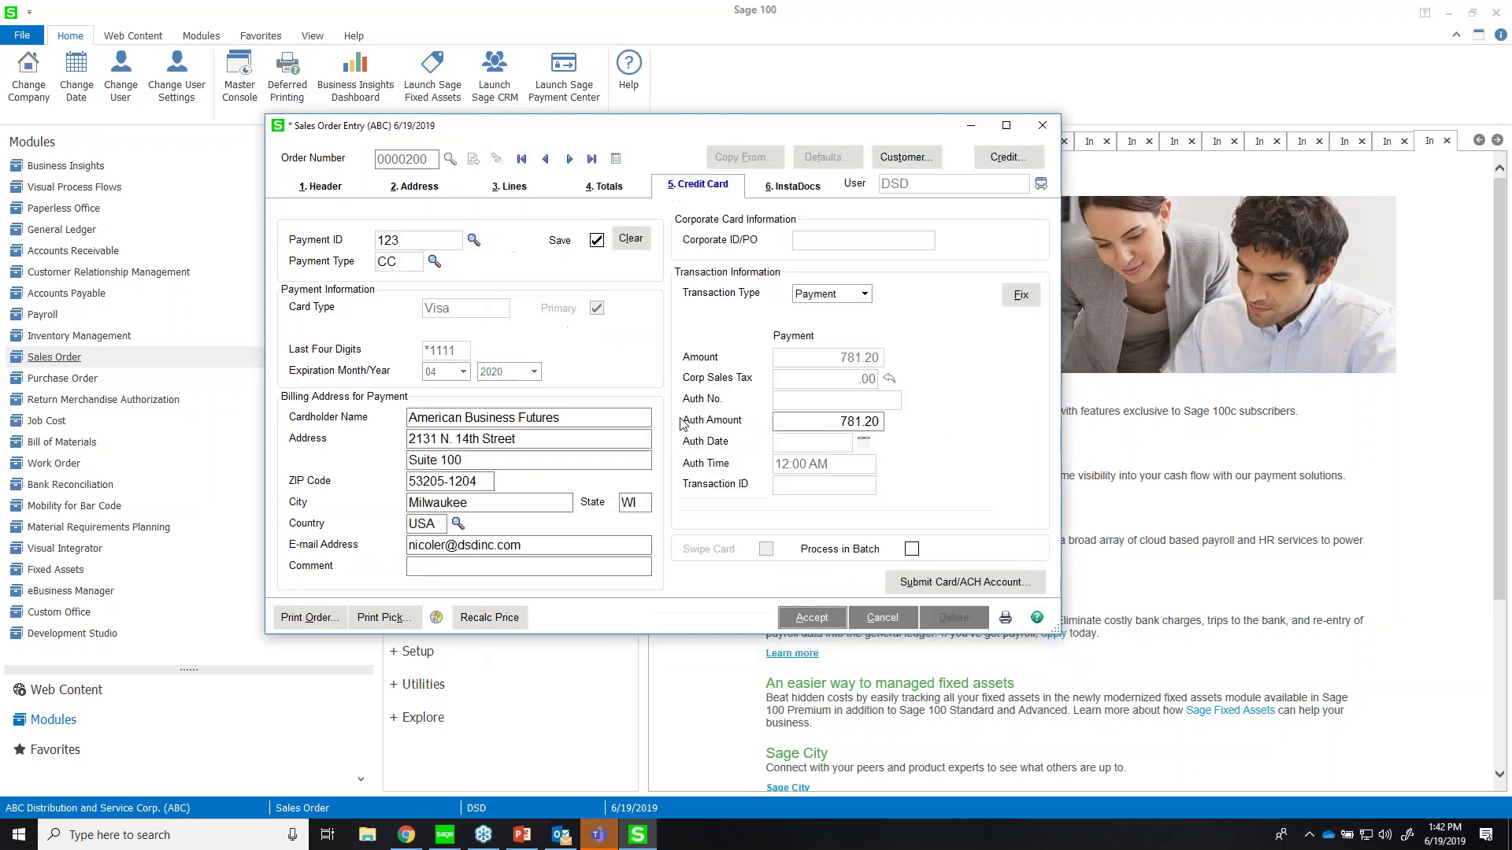
click(757, 314)
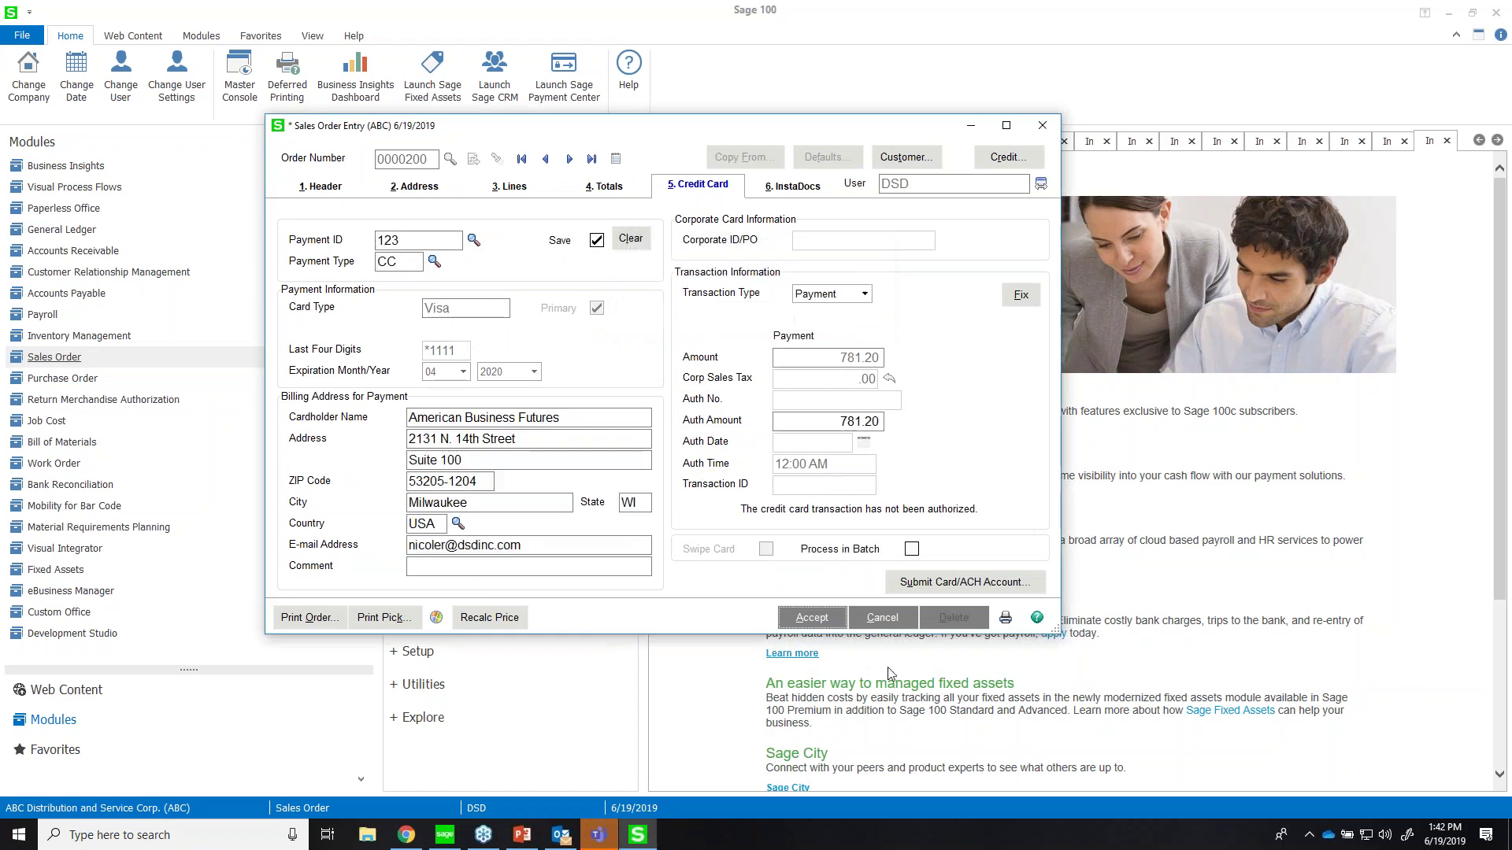
click(880, 618)
click(691, 315)
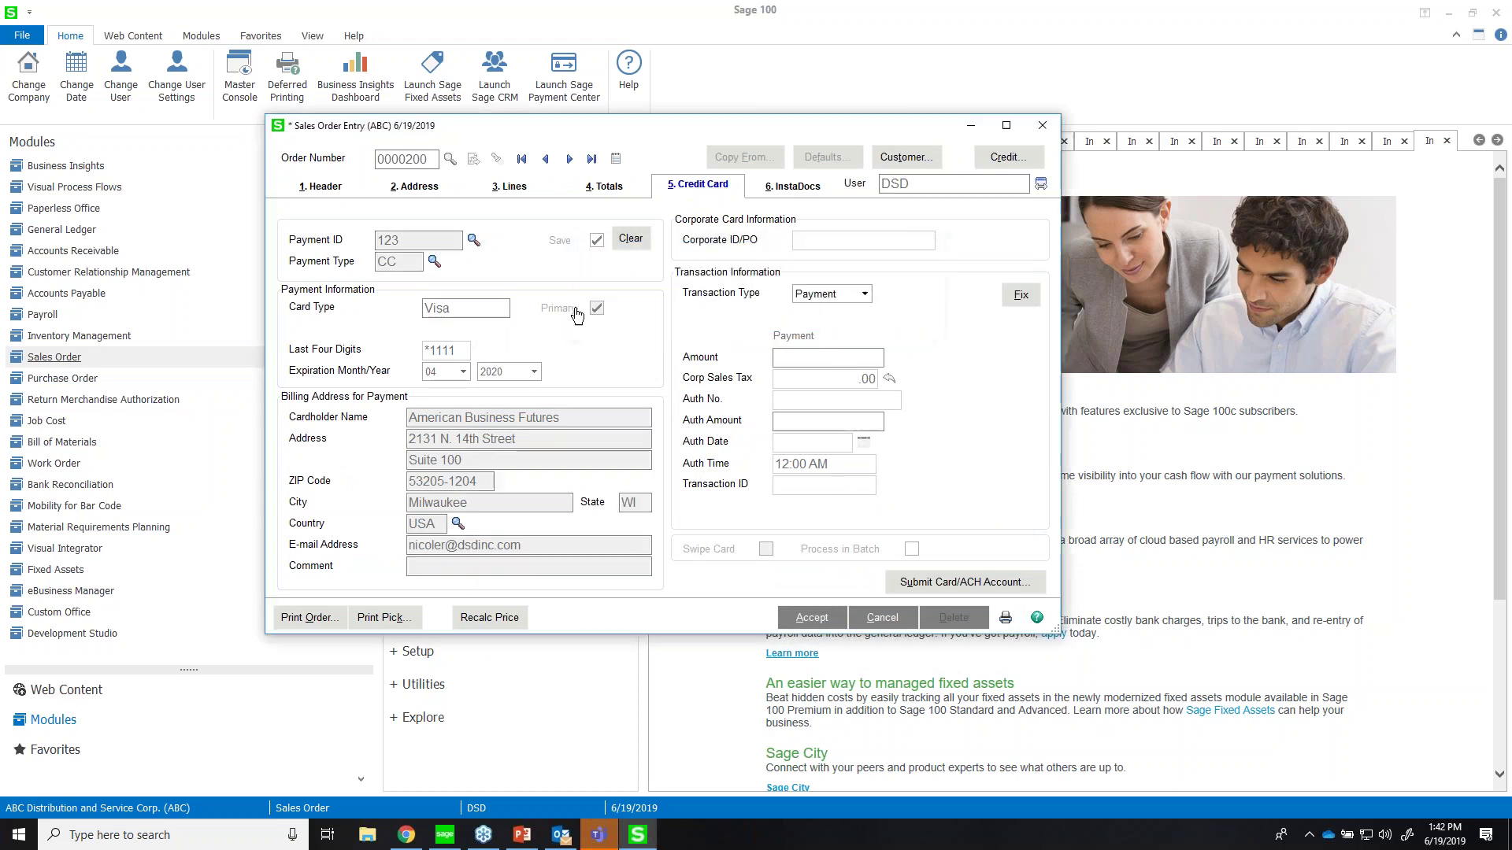
- Start another new sales order for customer American Business Futures
click(568, 251)
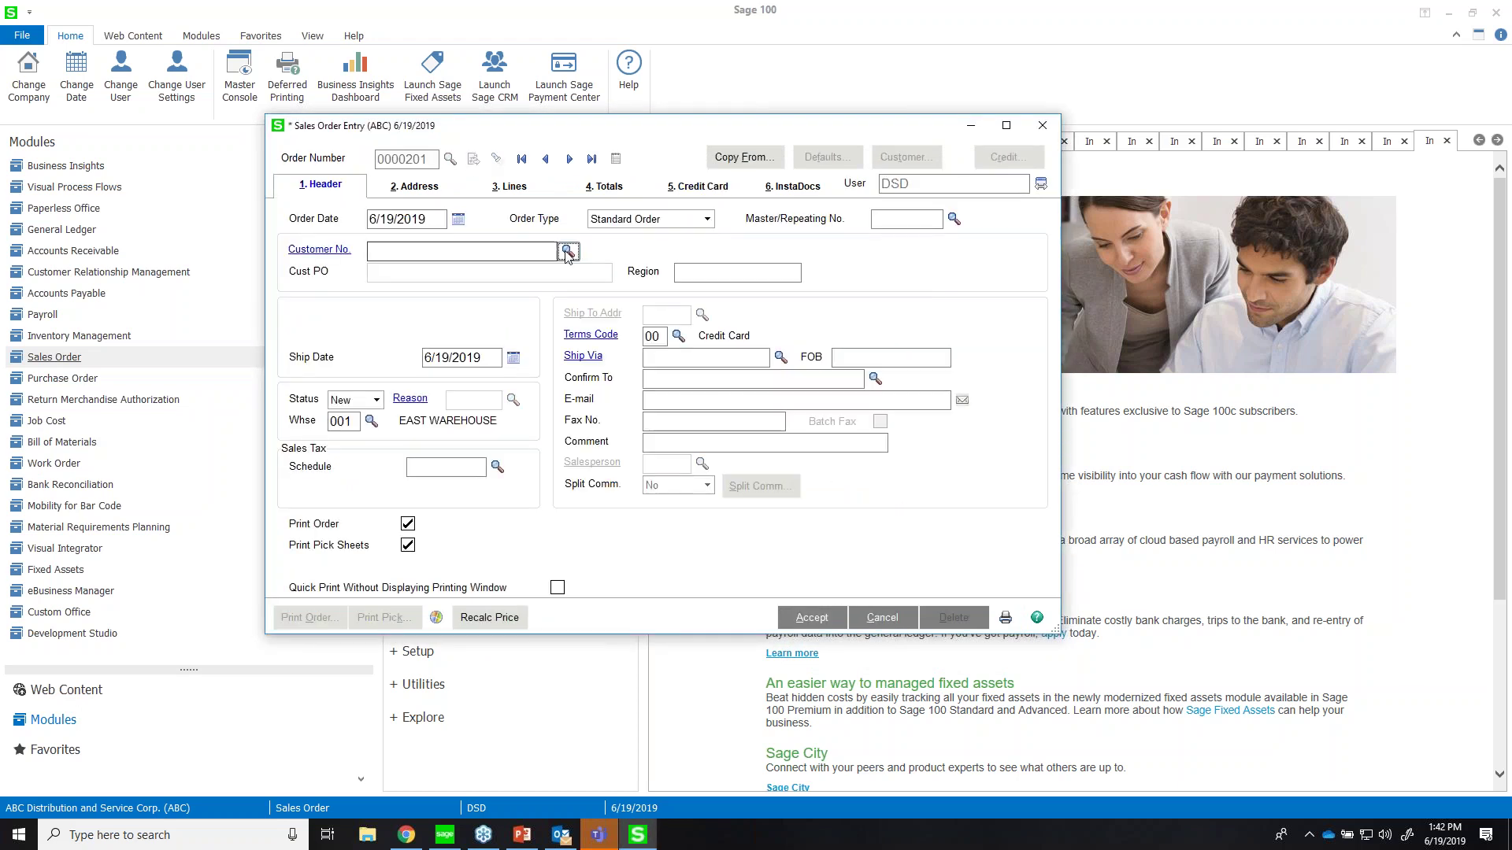
click(510, 263)
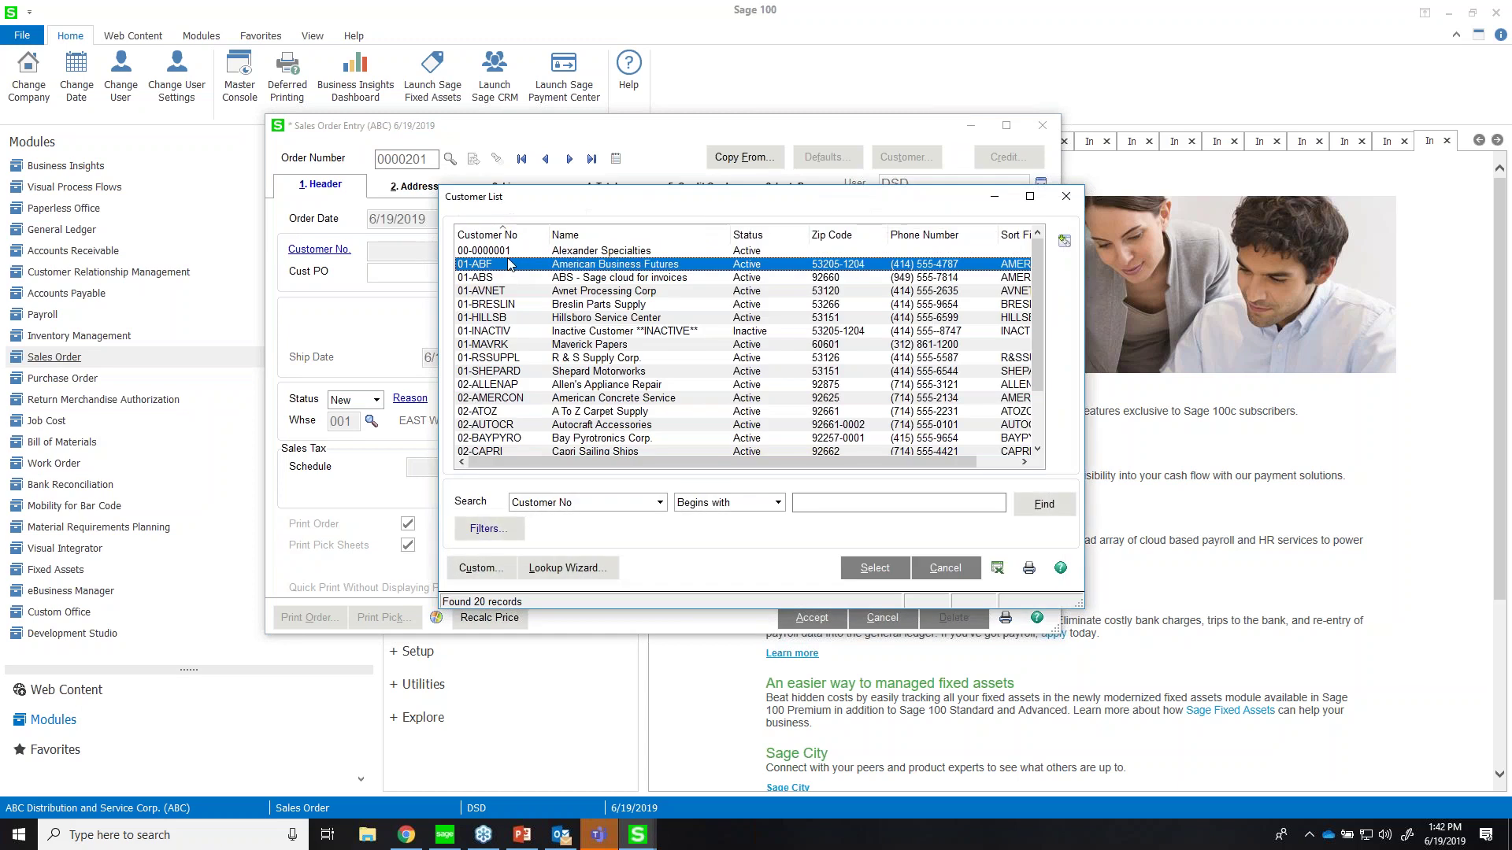
double_click(510, 263)
- Add item 1001-HON-H252 to the new order with an ordered quantity of 10 and complete the line
click(509, 184)
click(444, 285)
click(875, 566)
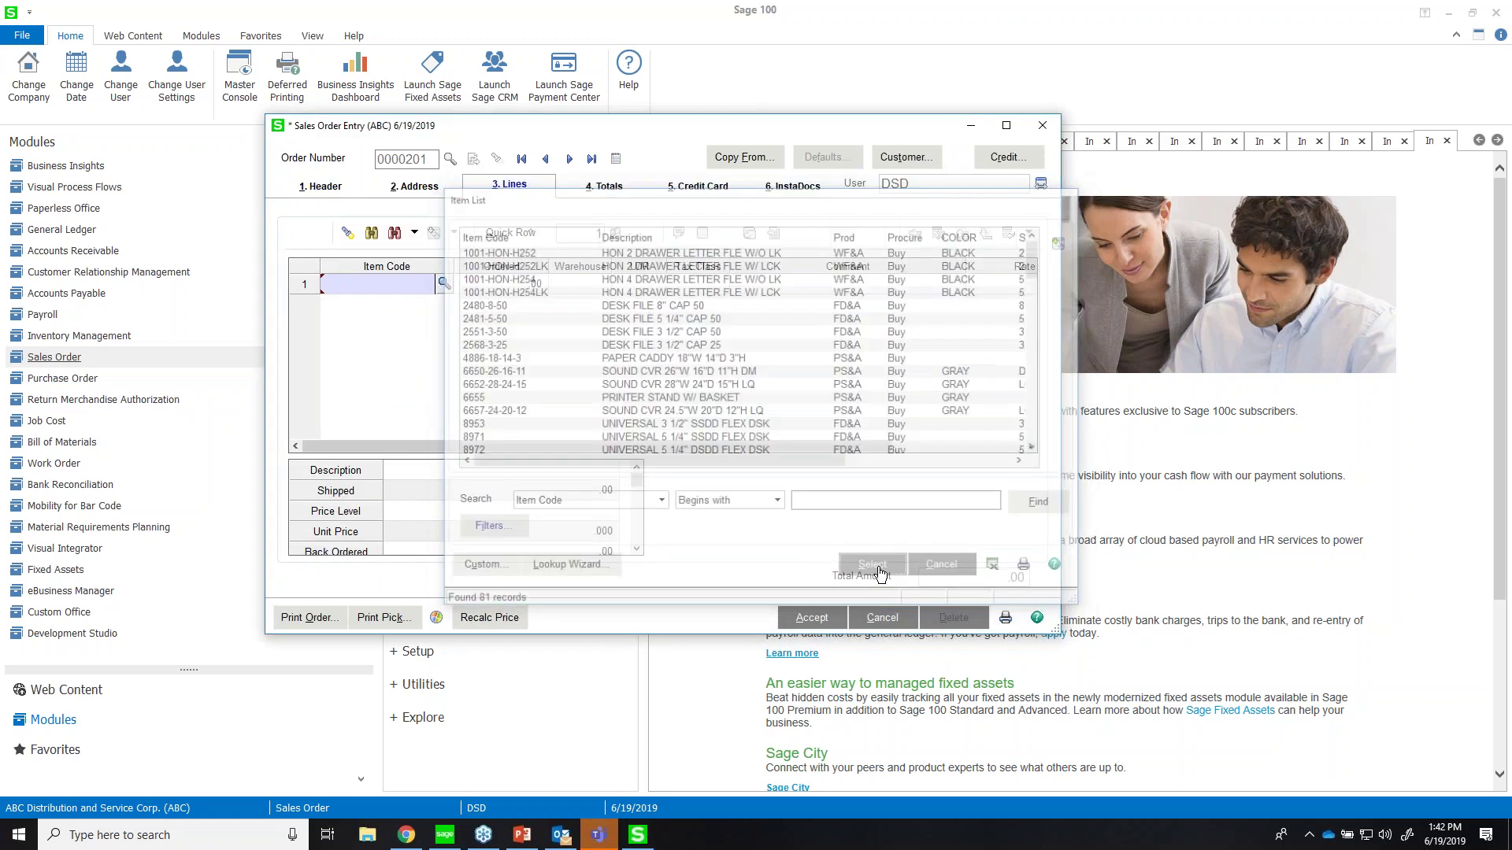
text(10)
key(Tab)
key(Tab)
key(Tab)
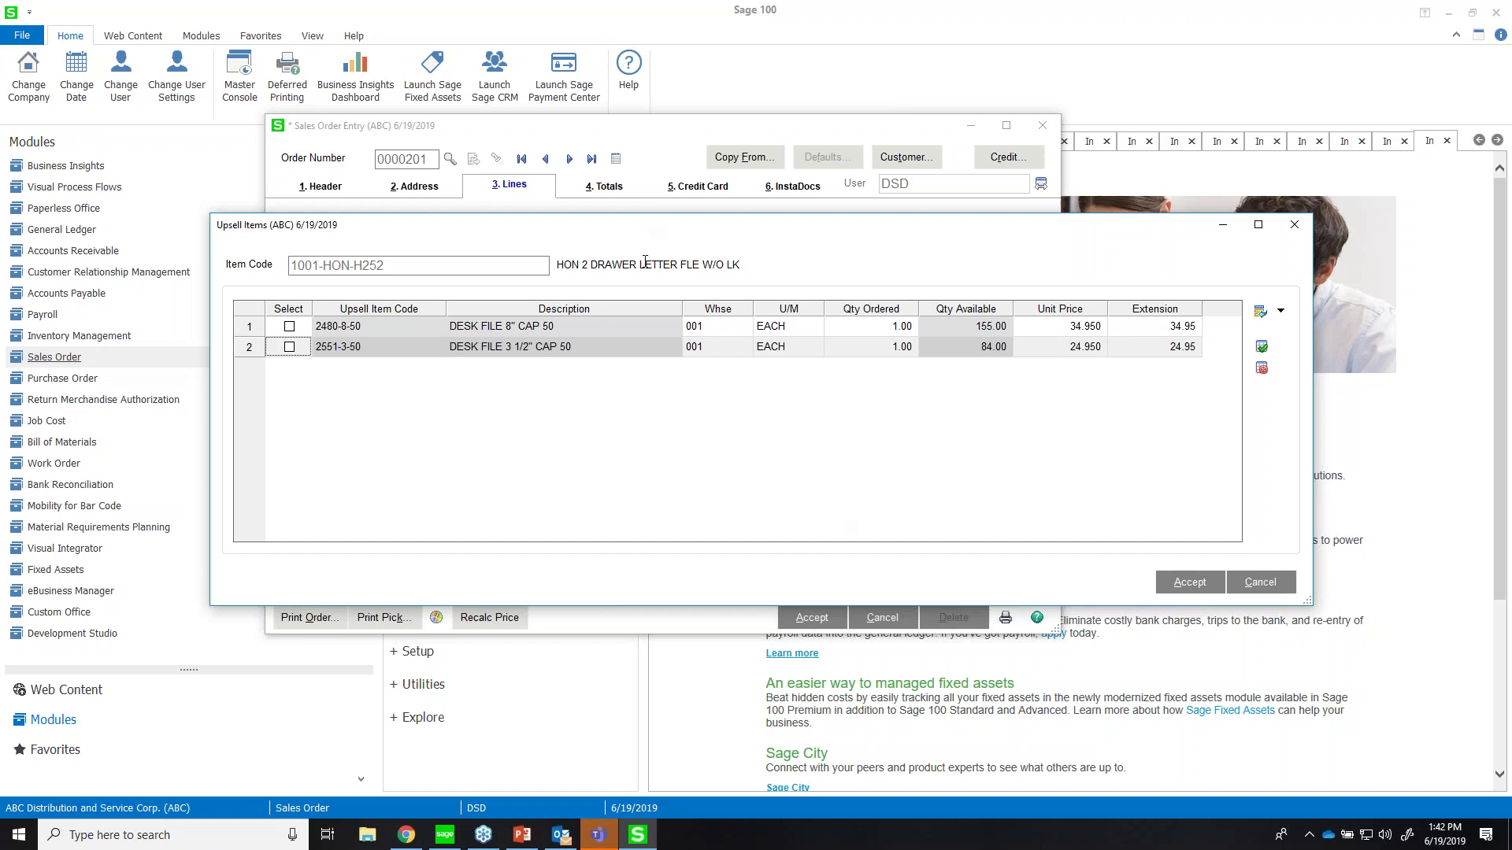
- Select both suggested upsell items, 2480-8-50 and 2551-3-50, and accept them into the sales order
drag(596, 260, 742, 264)
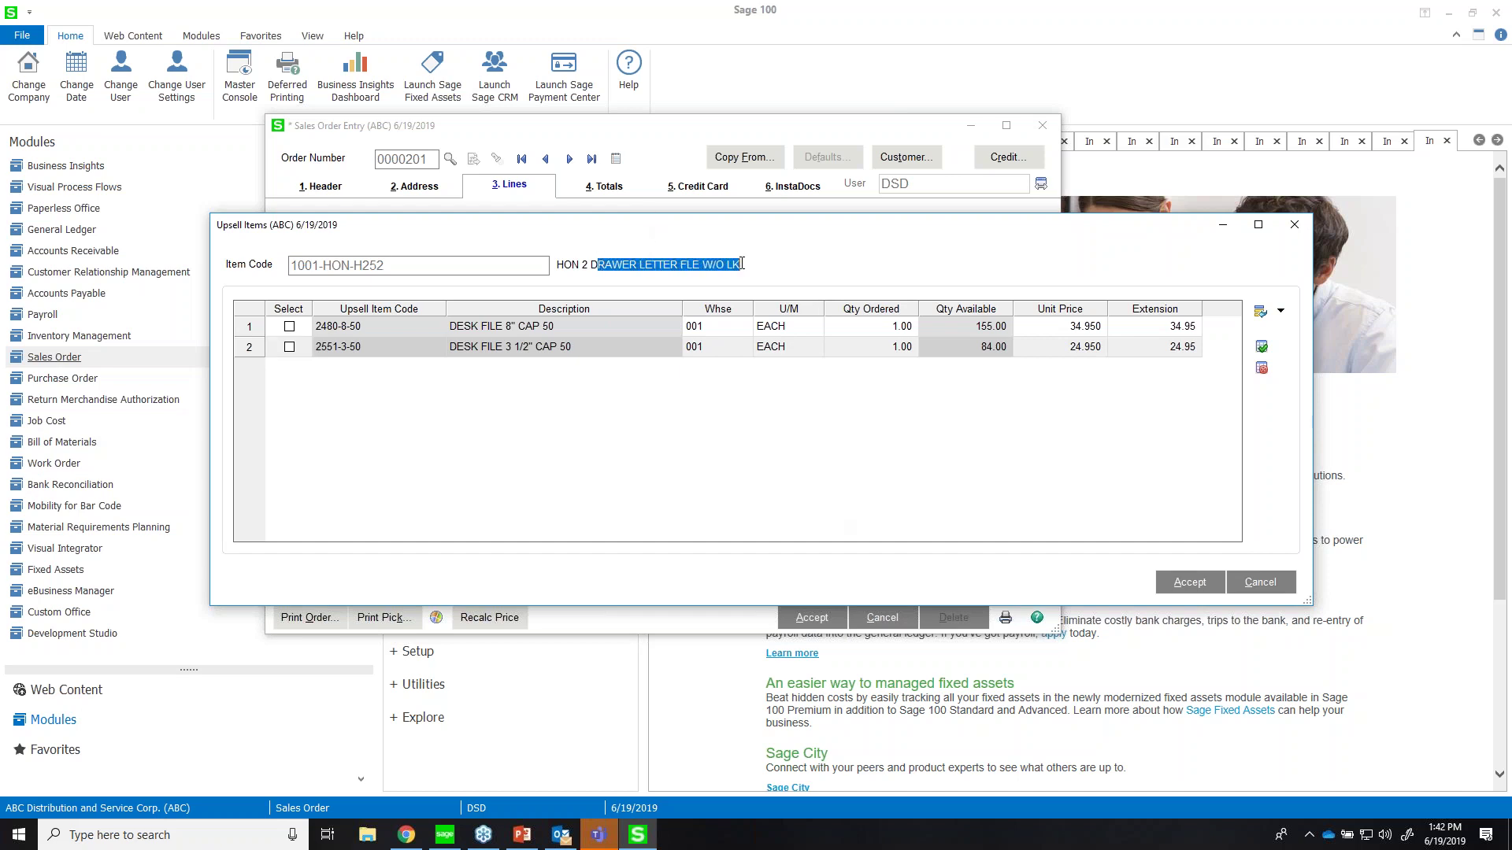
click(512, 335)
click(510, 352)
click(289, 326)
click(290, 346)
click(861, 328)
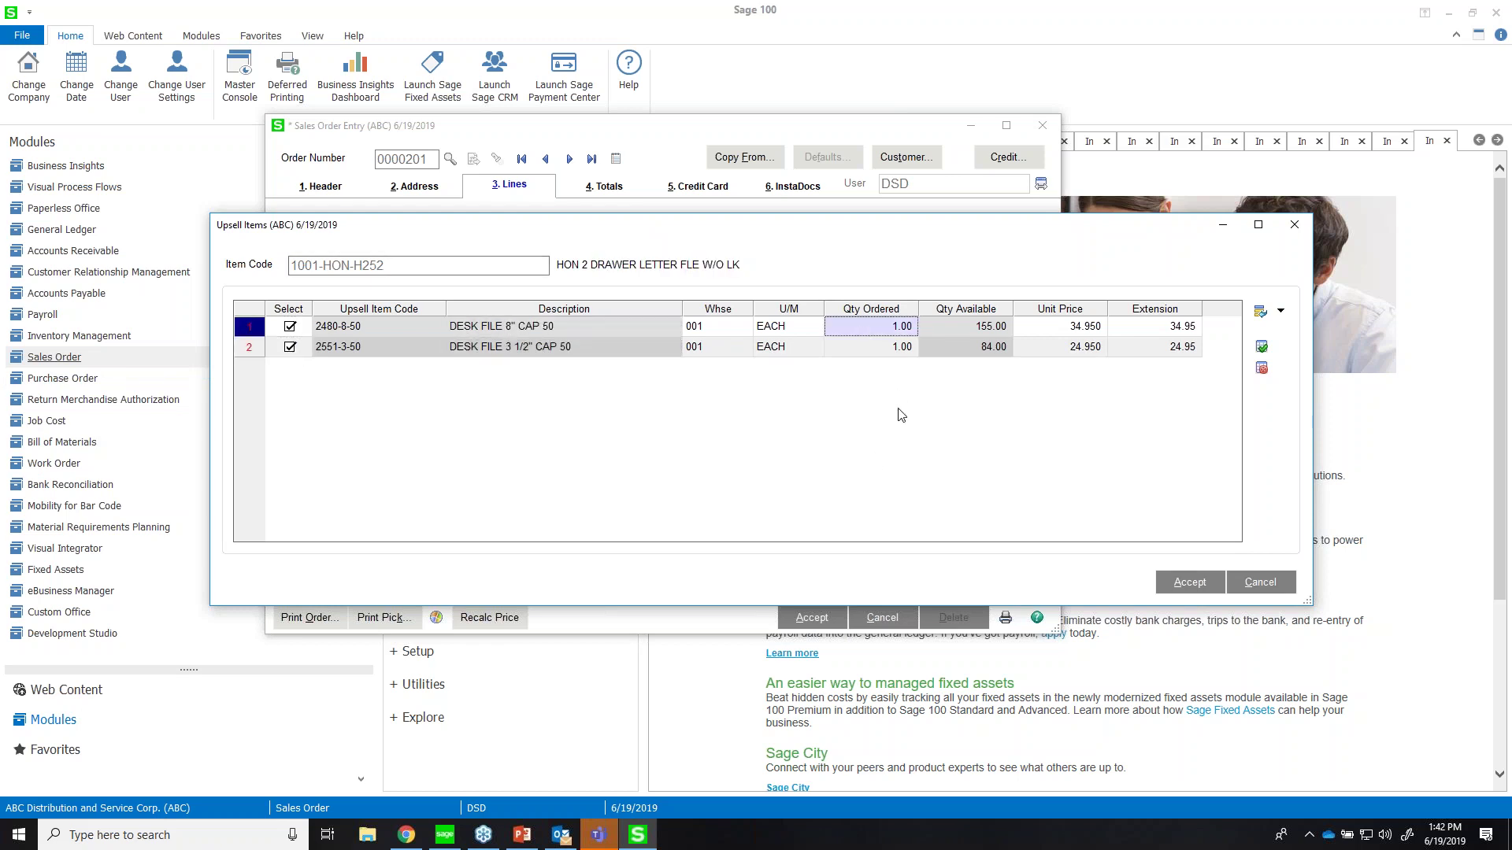
click(1189, 583)
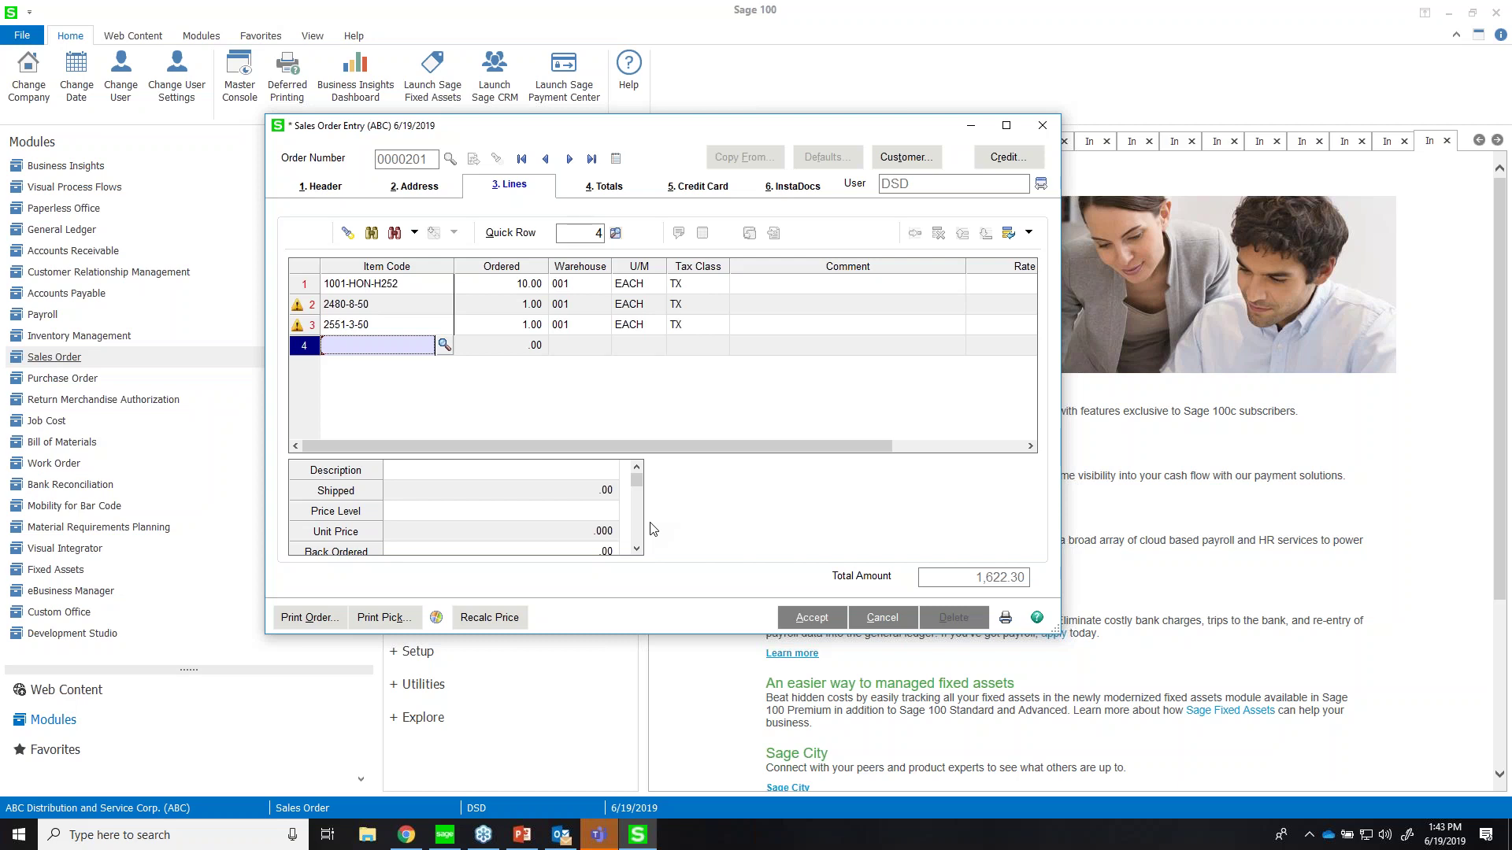
- Cancel the sales order without saving it and close Sales Order Entry
click(882, 617)
click(732, 314)
click(1047, 119)
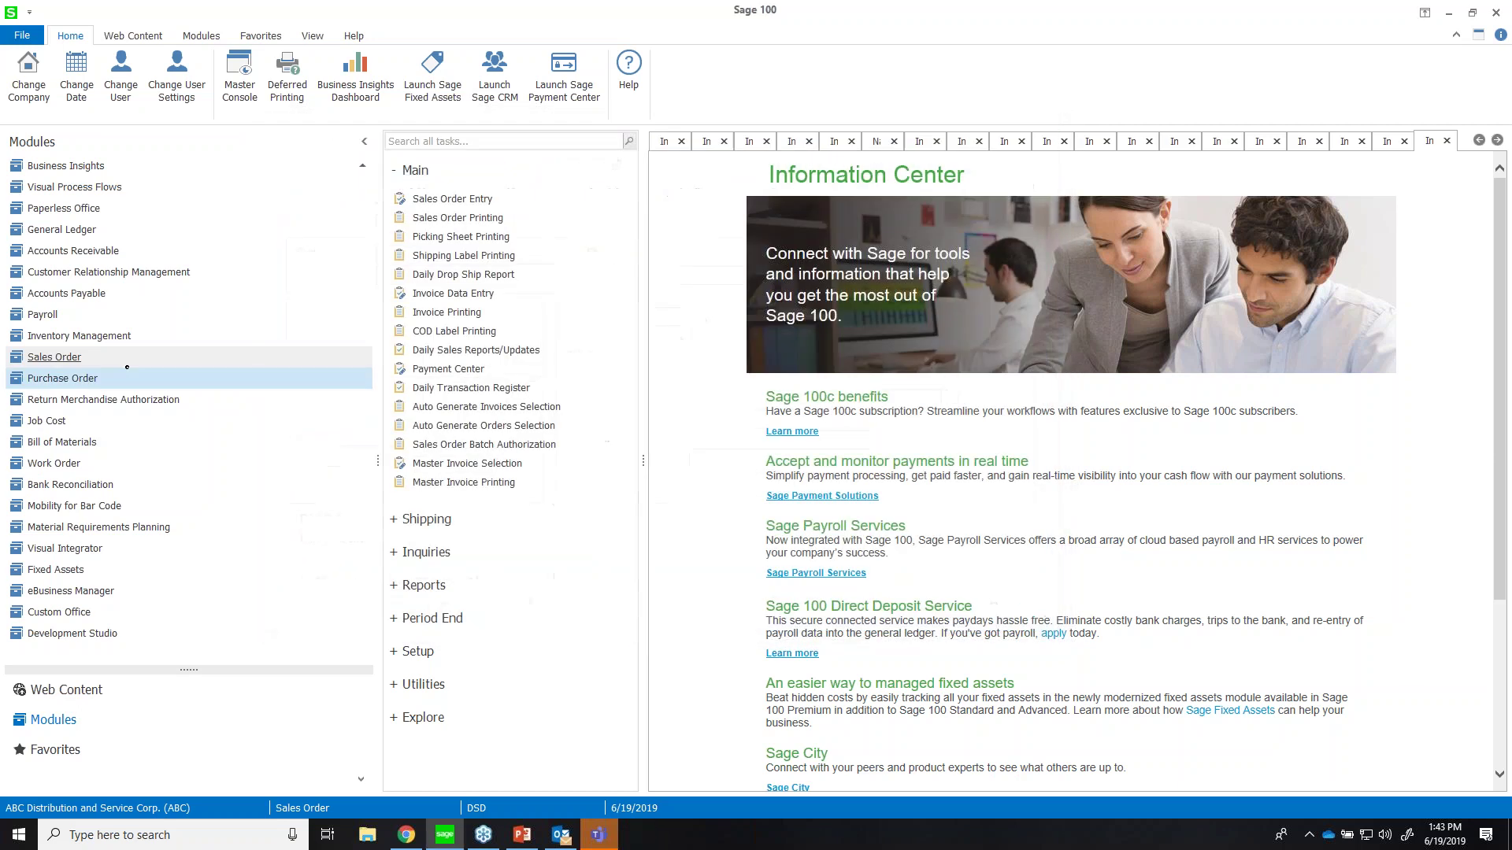
- Preview the Sales Order Audit Report with the STANDARD setting, sorted by user logon
click(424, 585)
scroll(425, 592, down, 3)
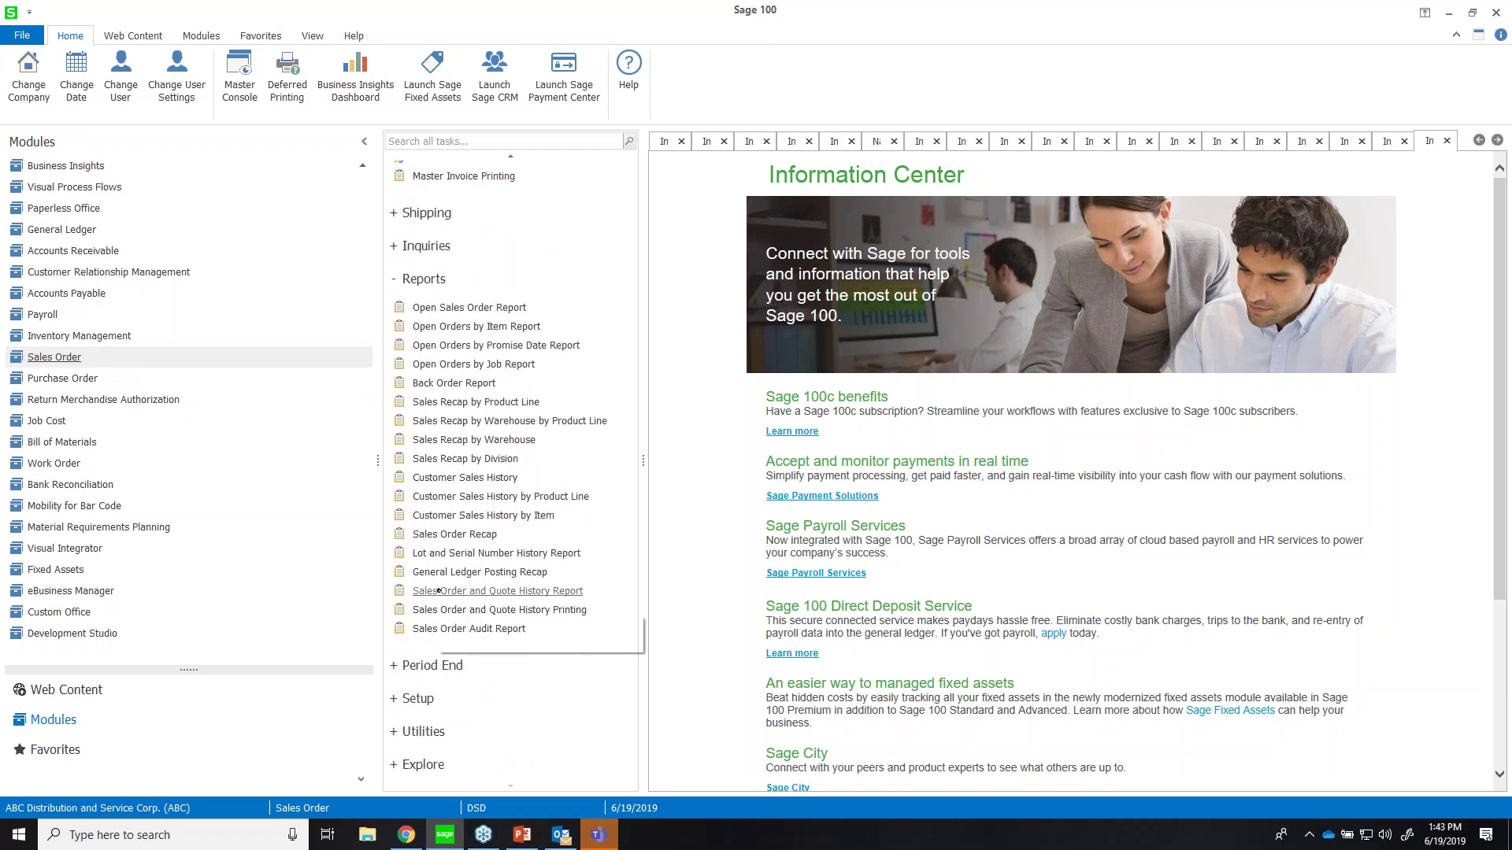
click(448, 628)
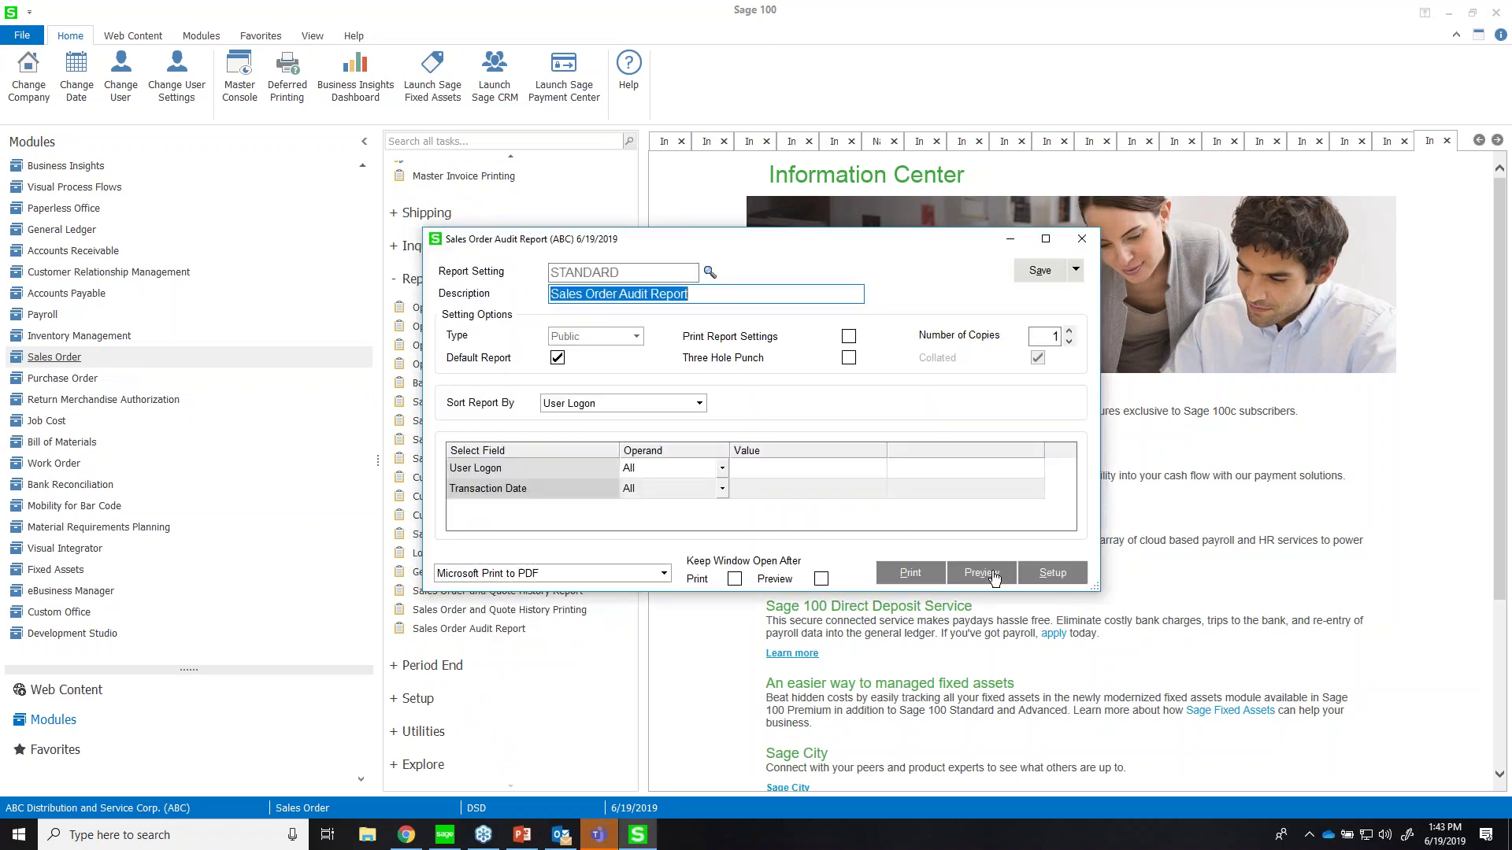
click(995, 579)
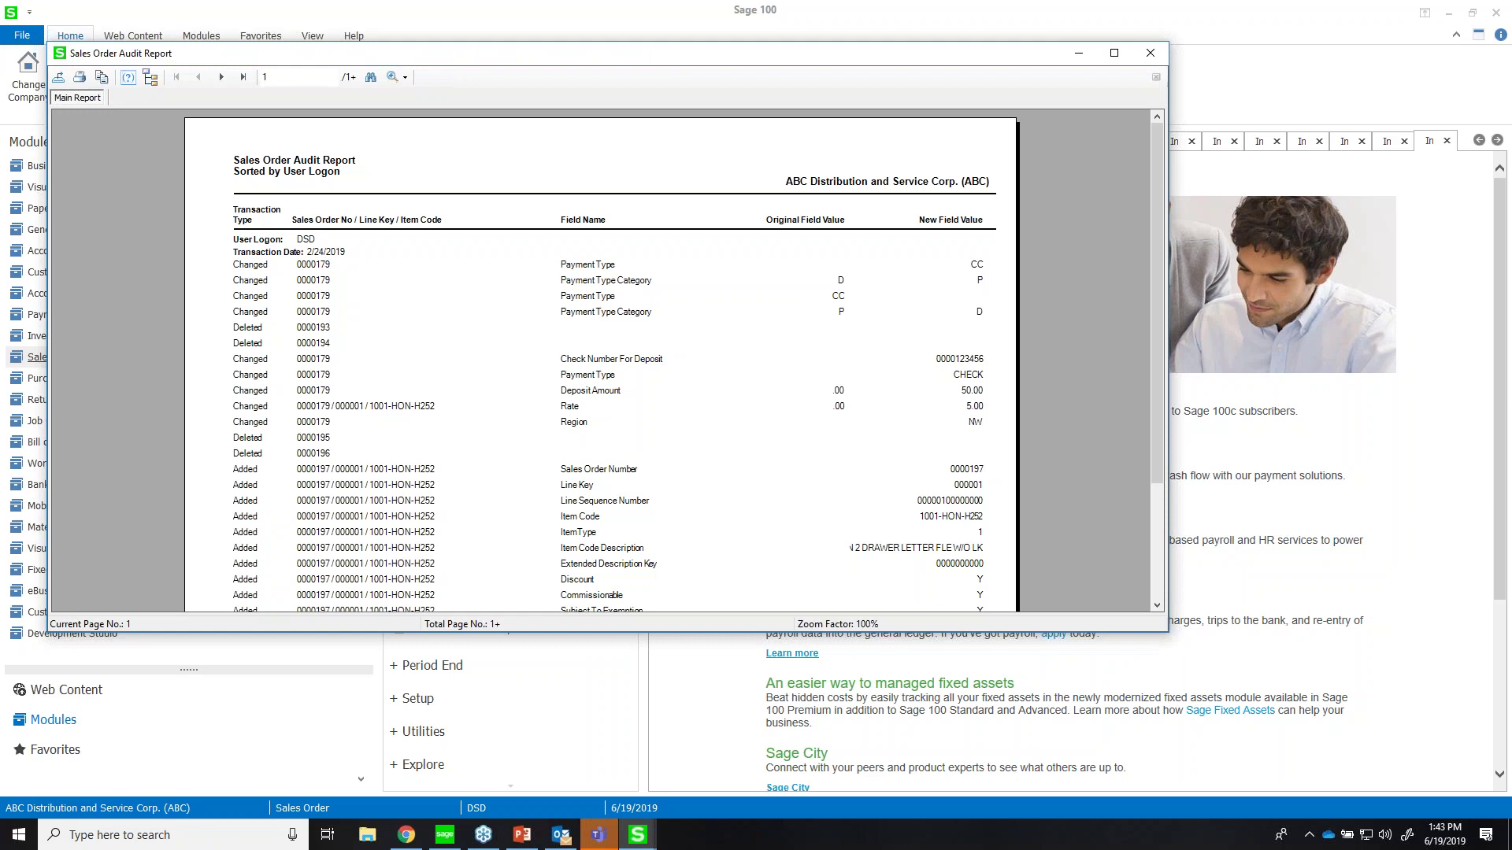
- Examine the audit report's transaction types, sales order numbers, changed field names and new field values for order 0000179
click(939, 571)
click(260, 273)
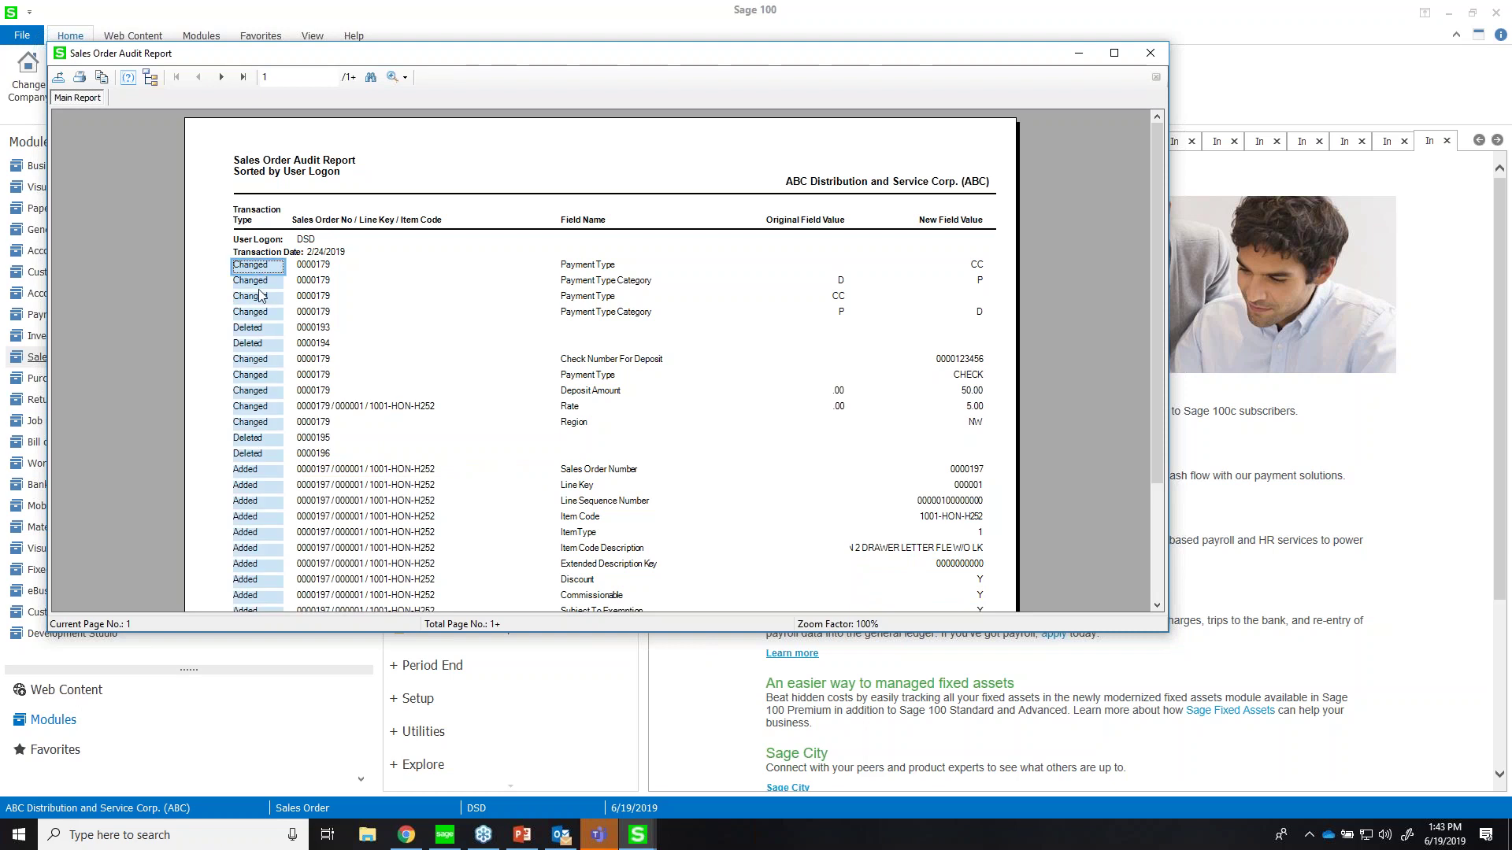
click(308, 269)
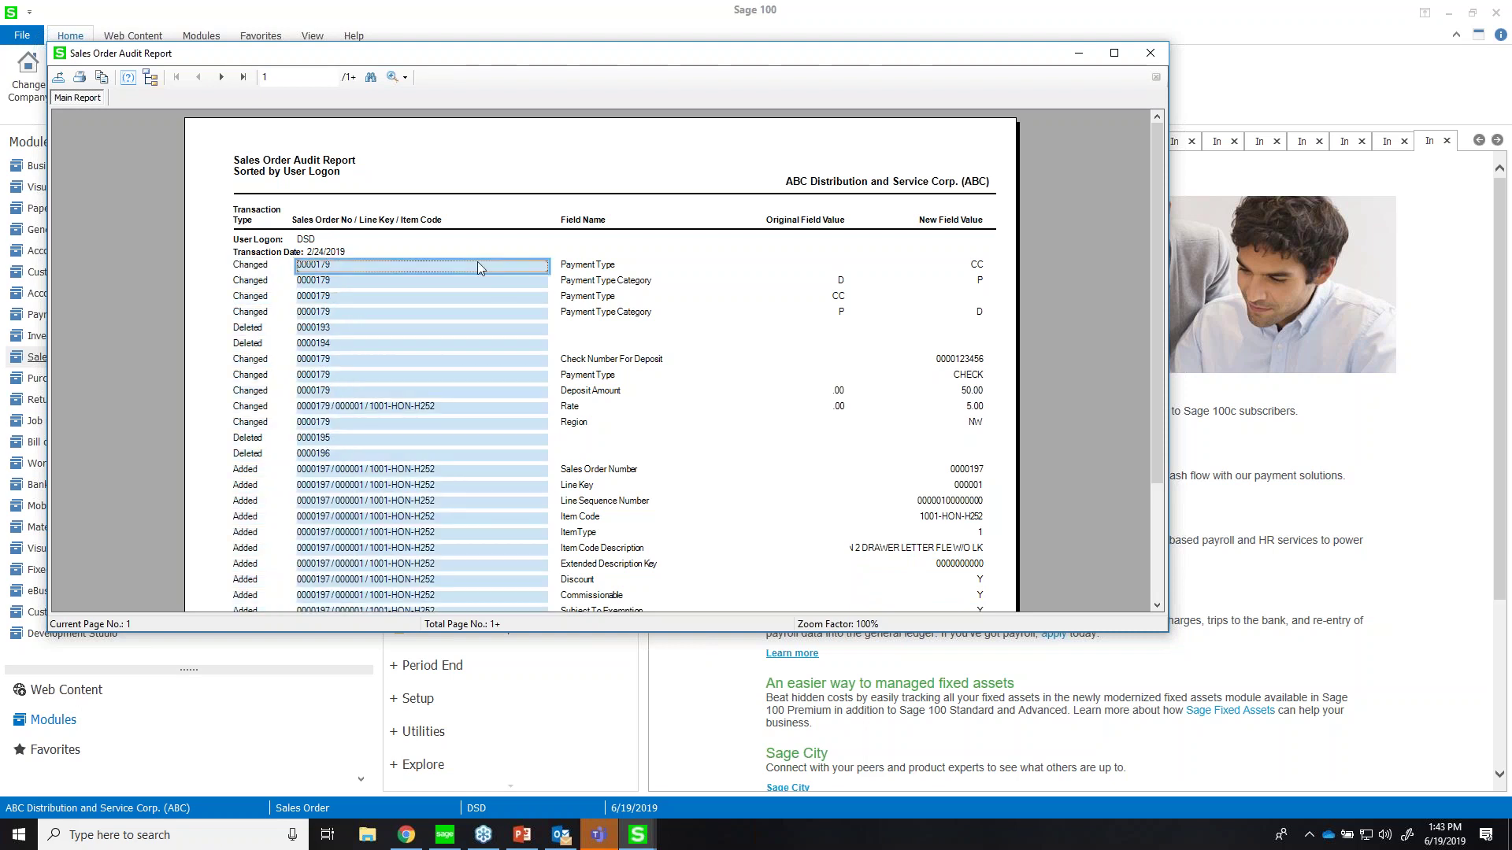
click(615, 270)
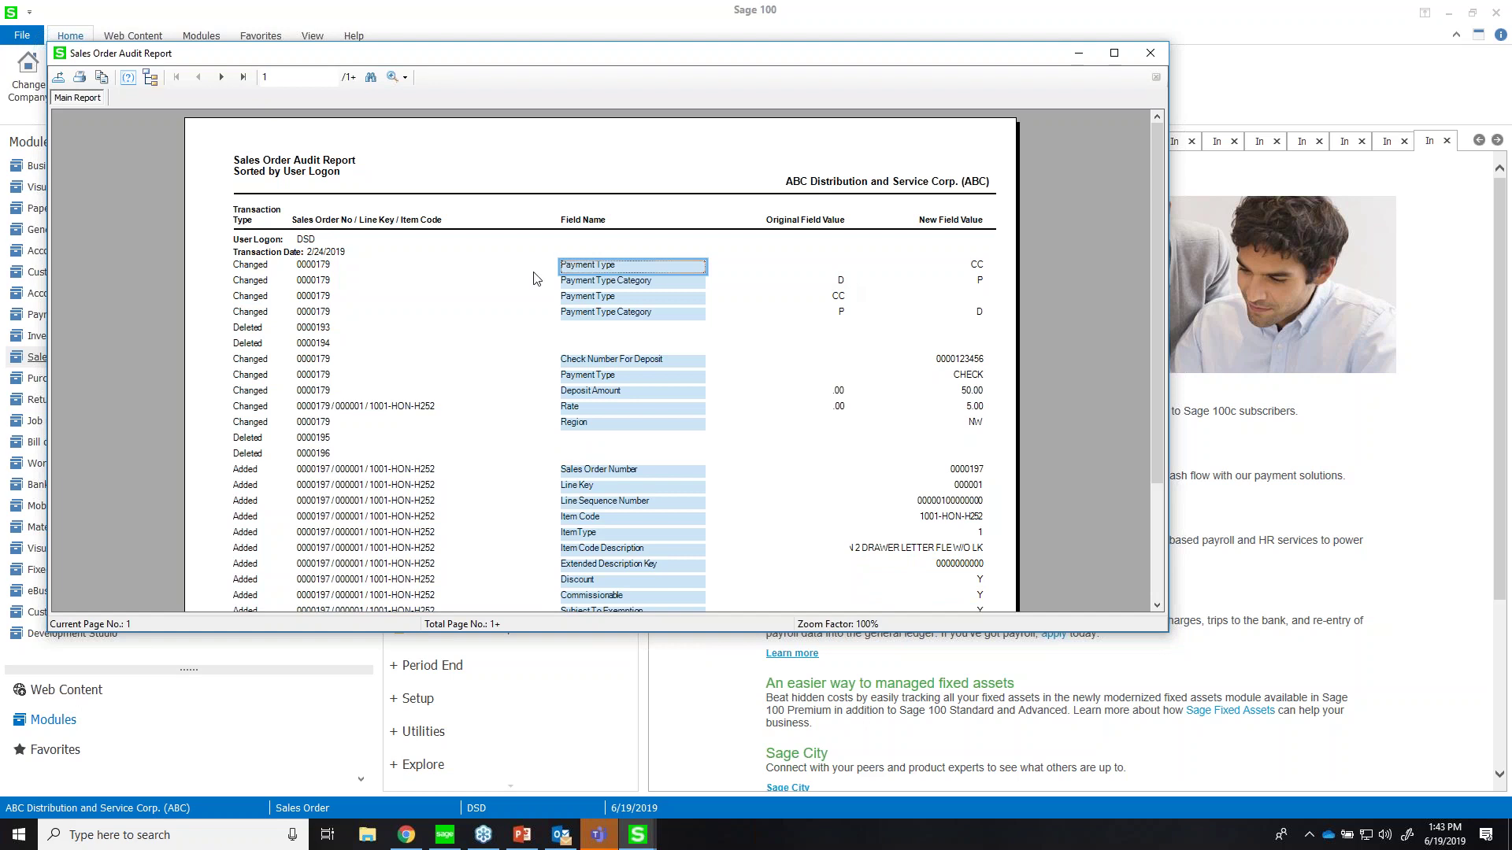
click(972, 267)
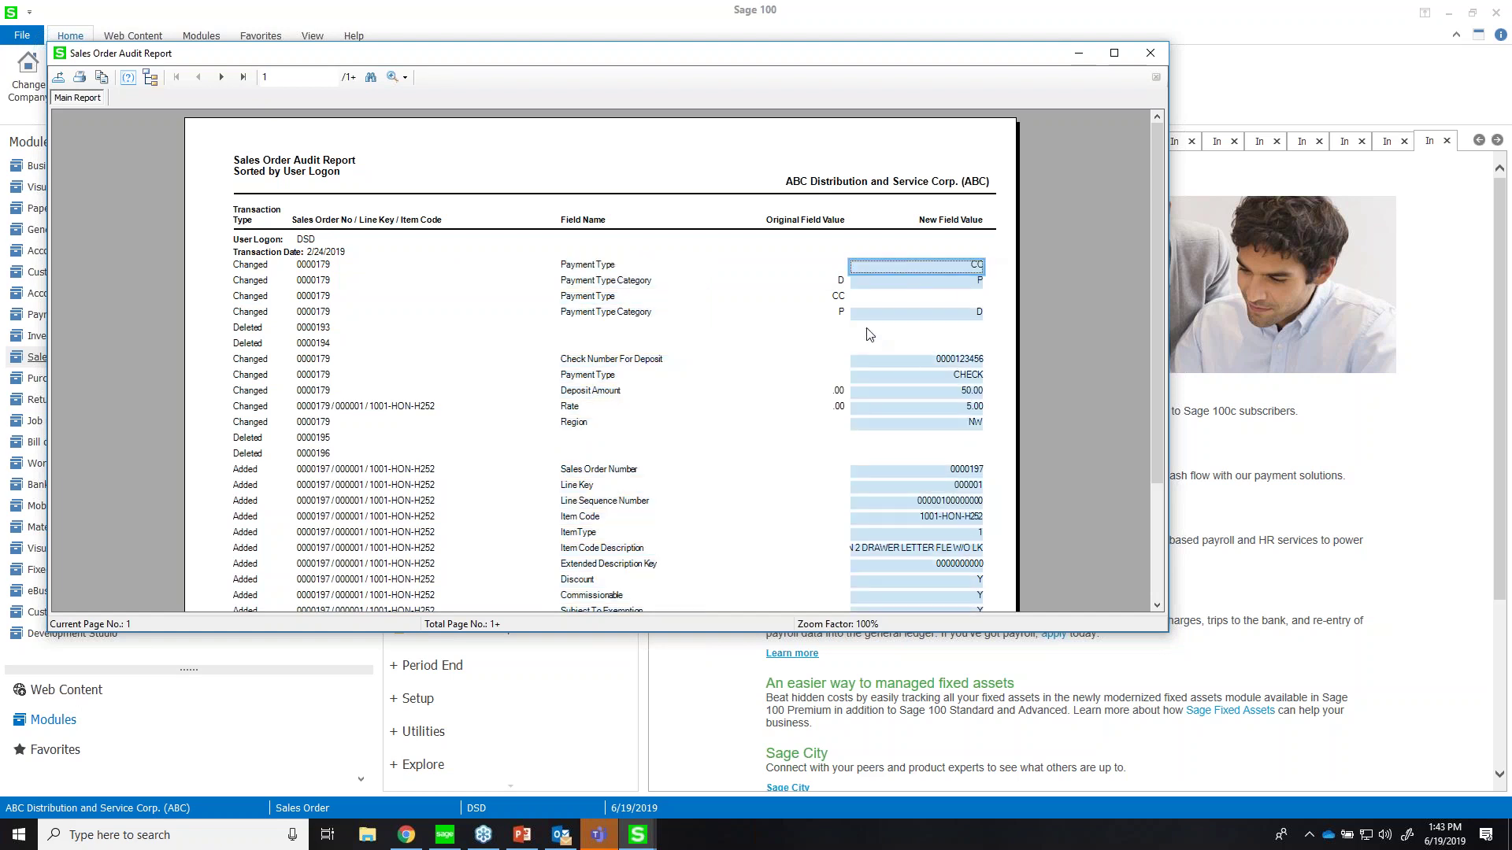
click(620, 285)
click(879, 285)
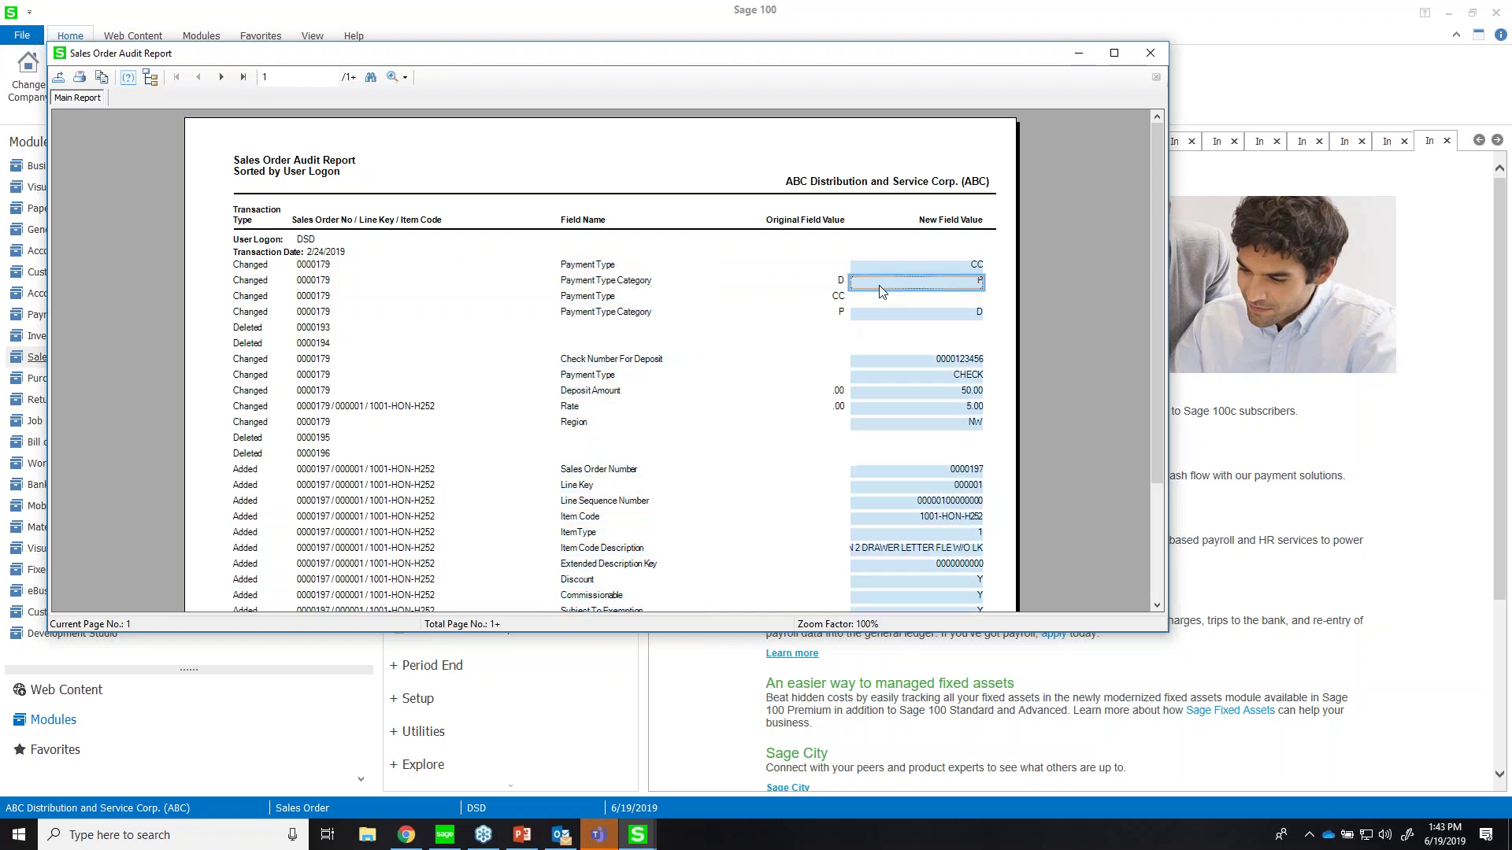
click(678, 361)
click(904, 360)
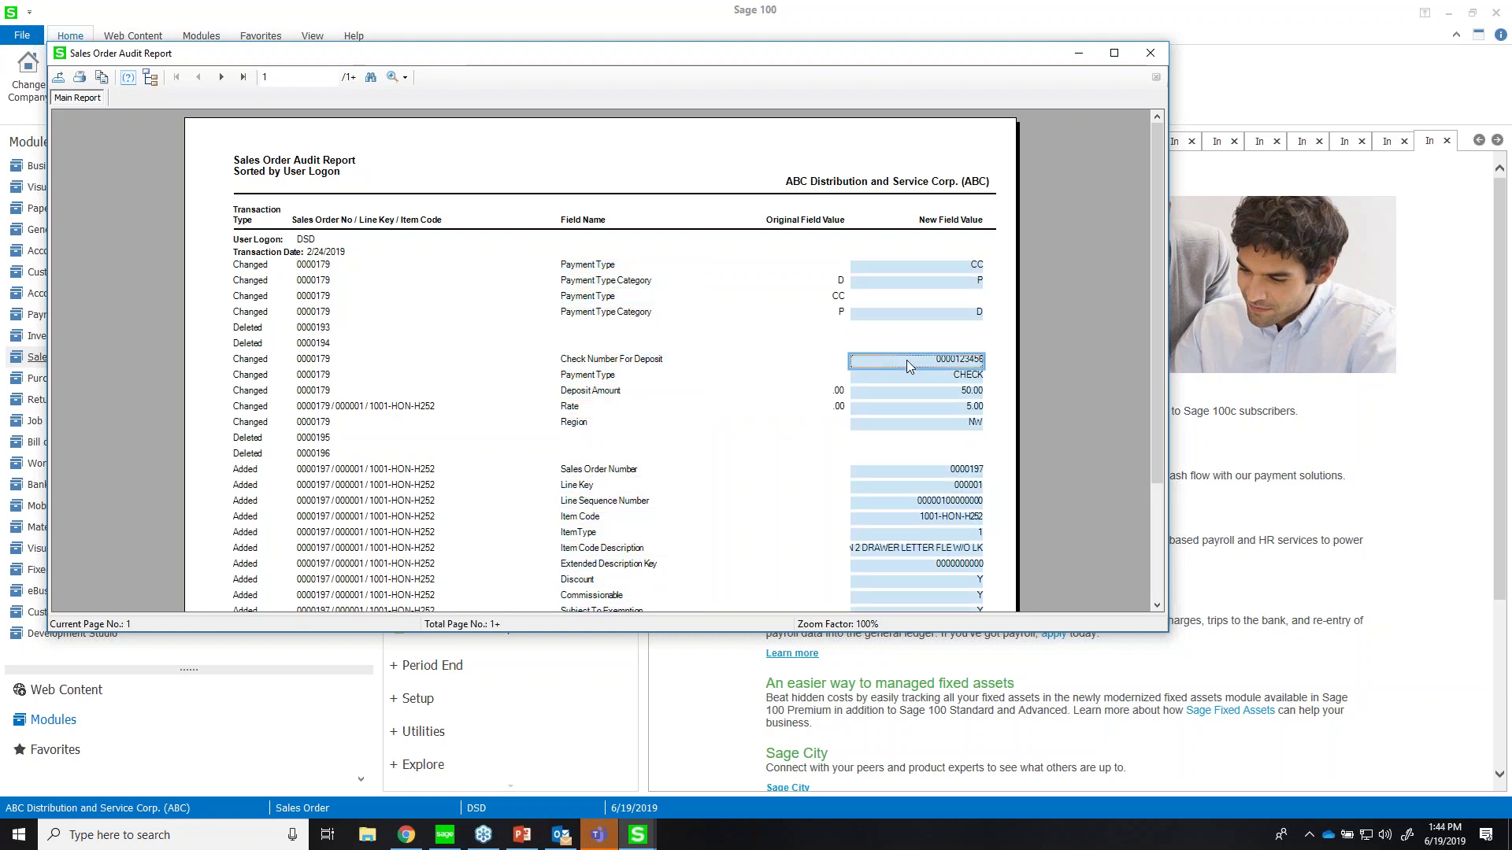
- Review the Rate change on the 1001-HON-H252 line, its original and new values, and the report's user logon and transaction date
click(338, 408)
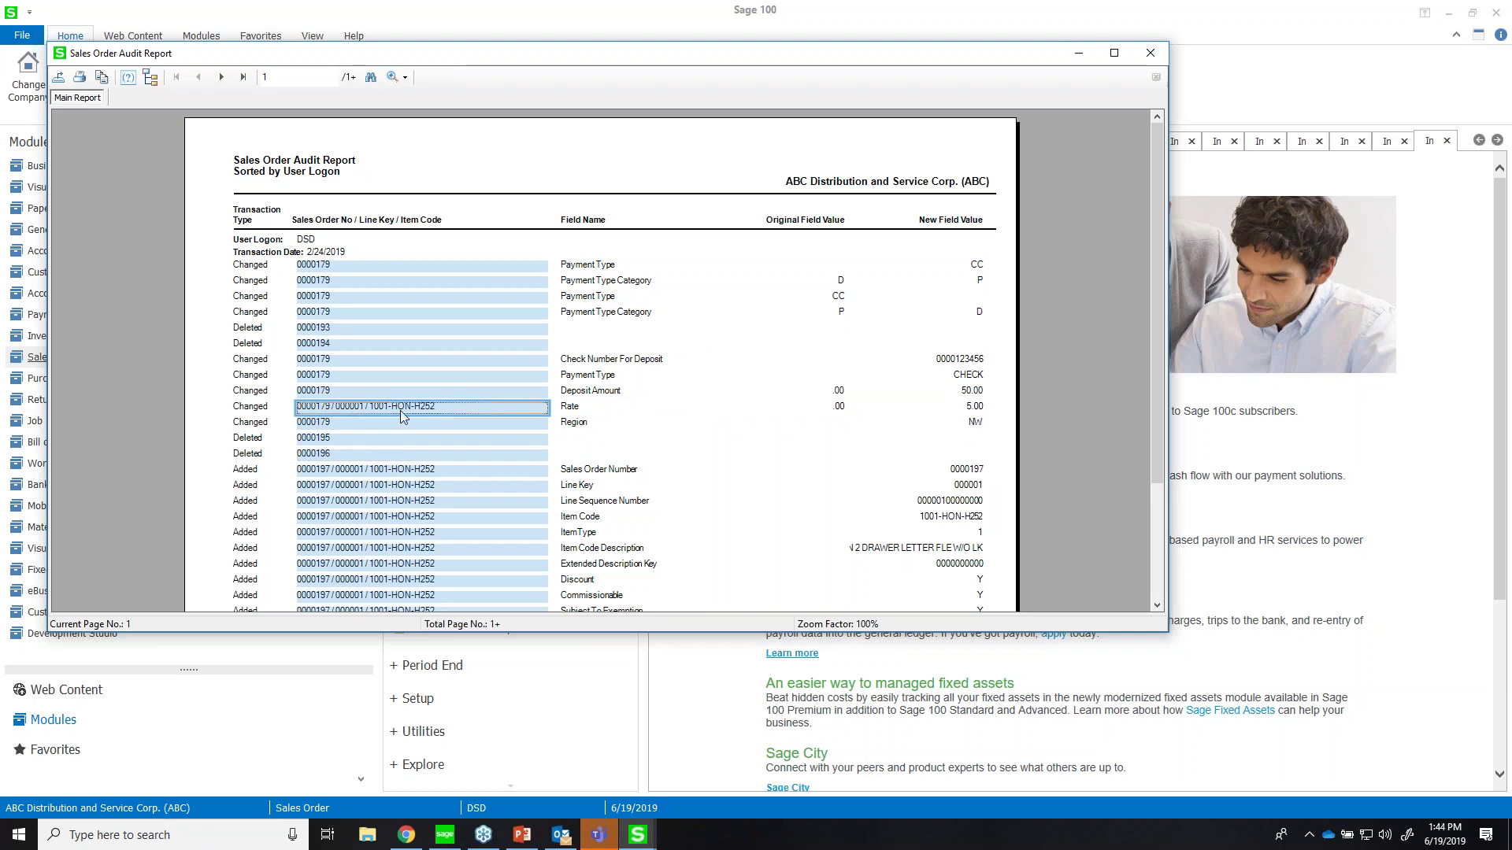
click(647, 408)
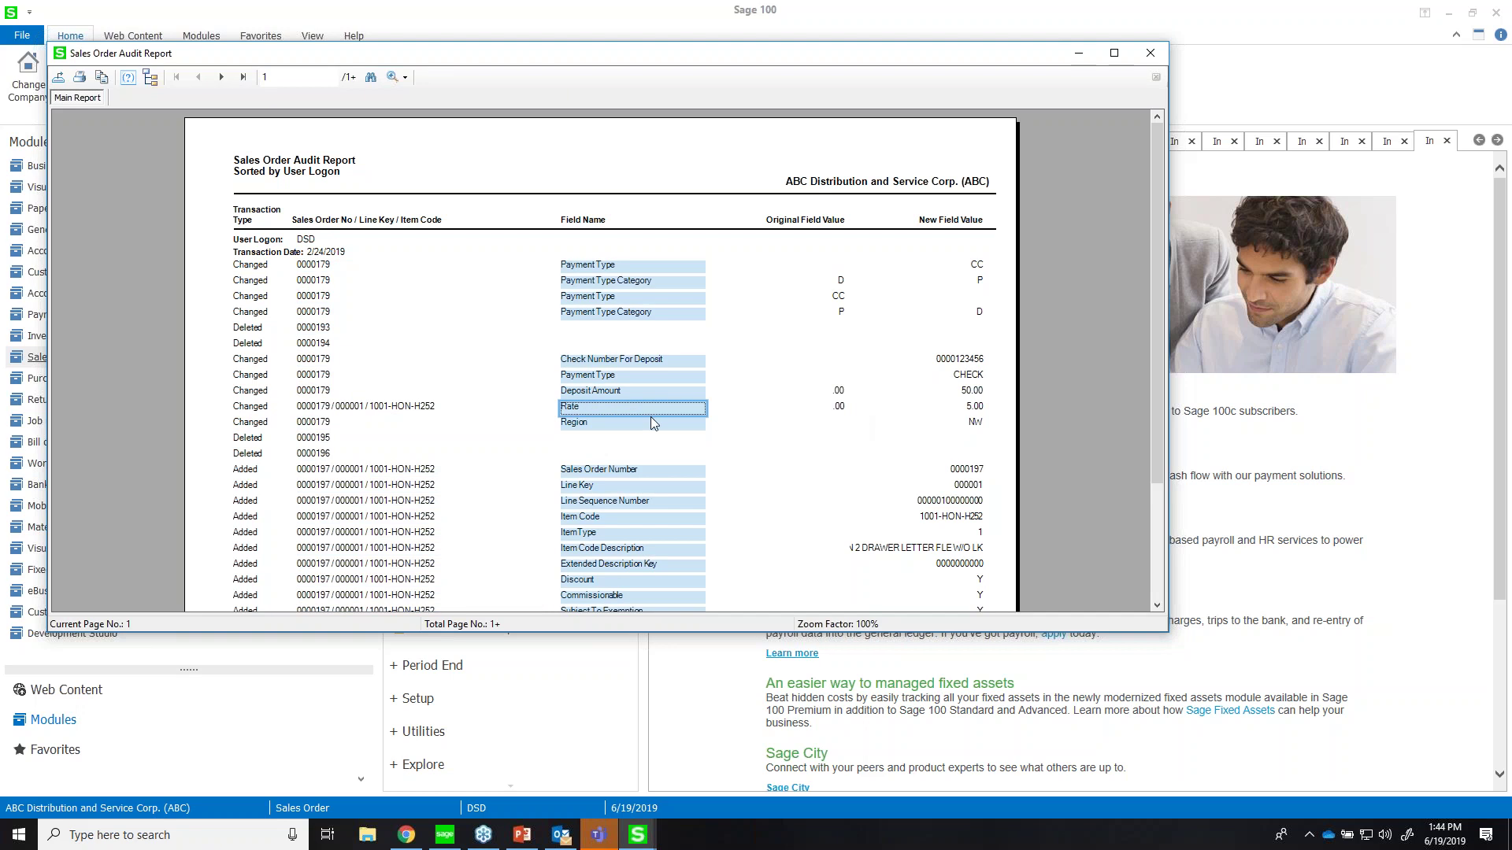
click(592, 421)
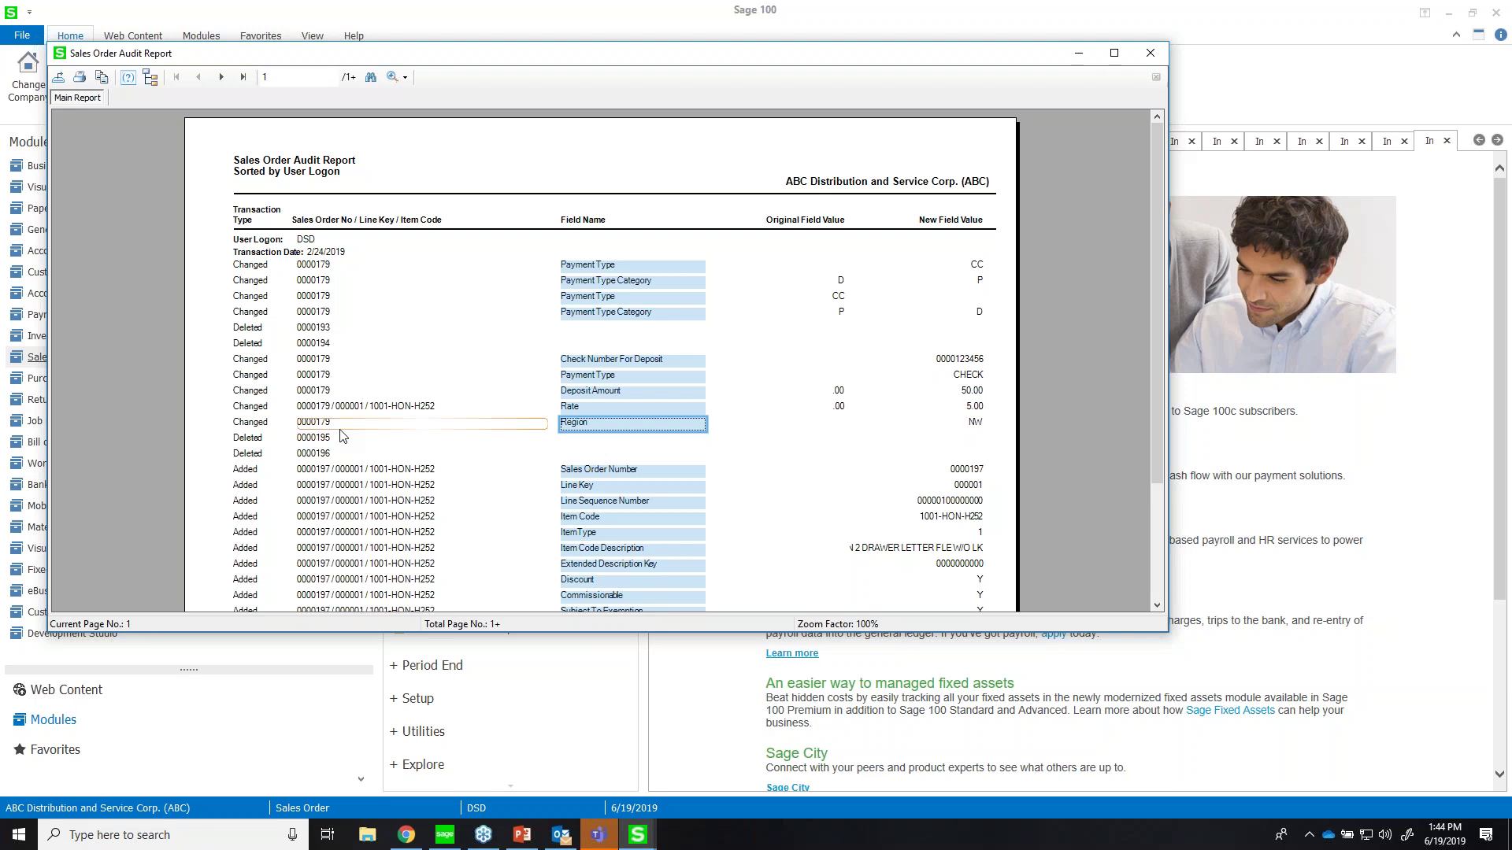
click(843, 406)
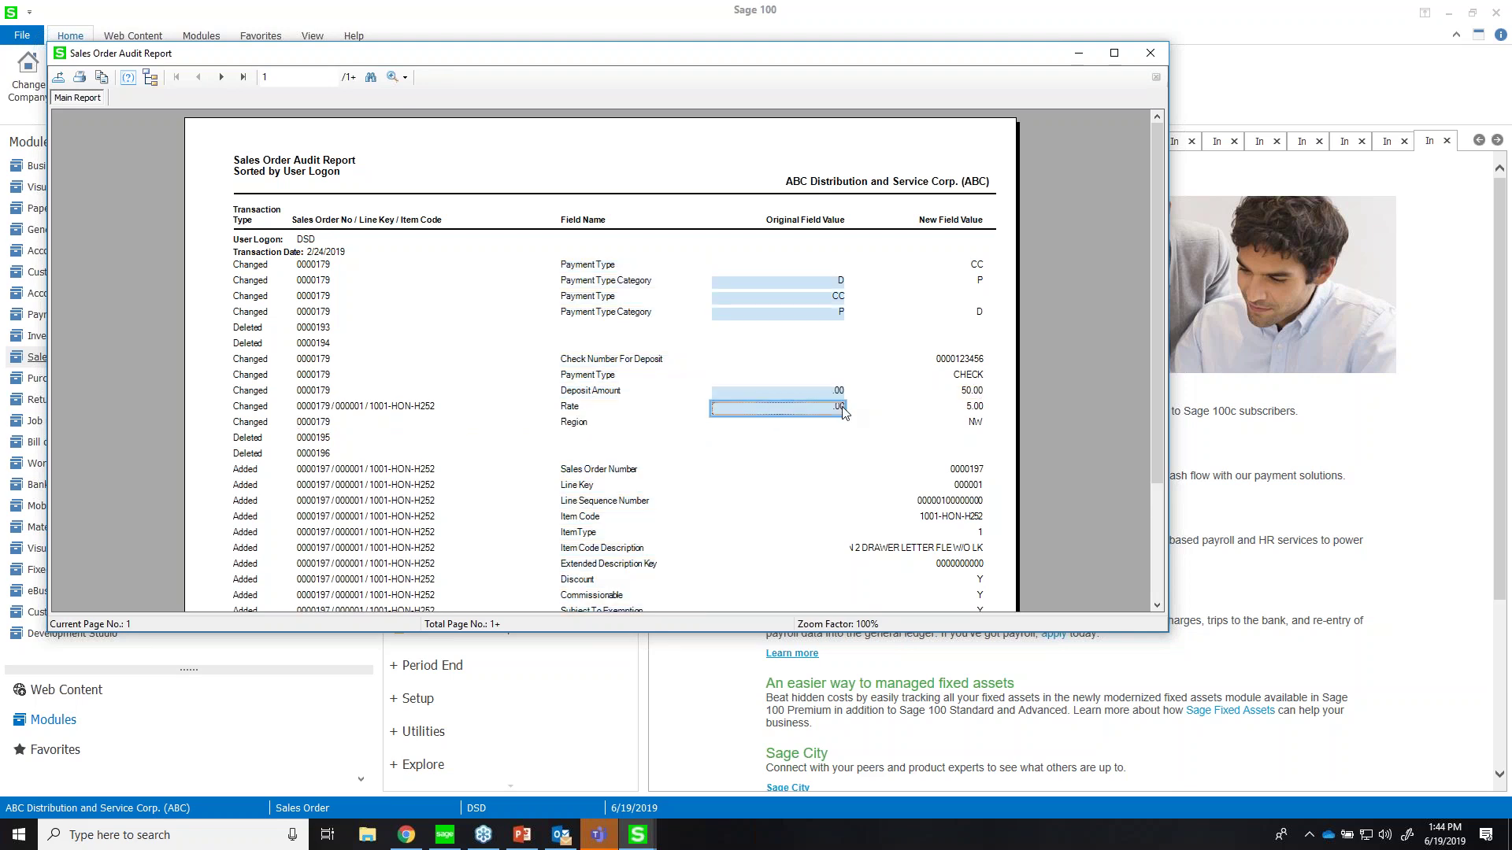
click(961, 409)
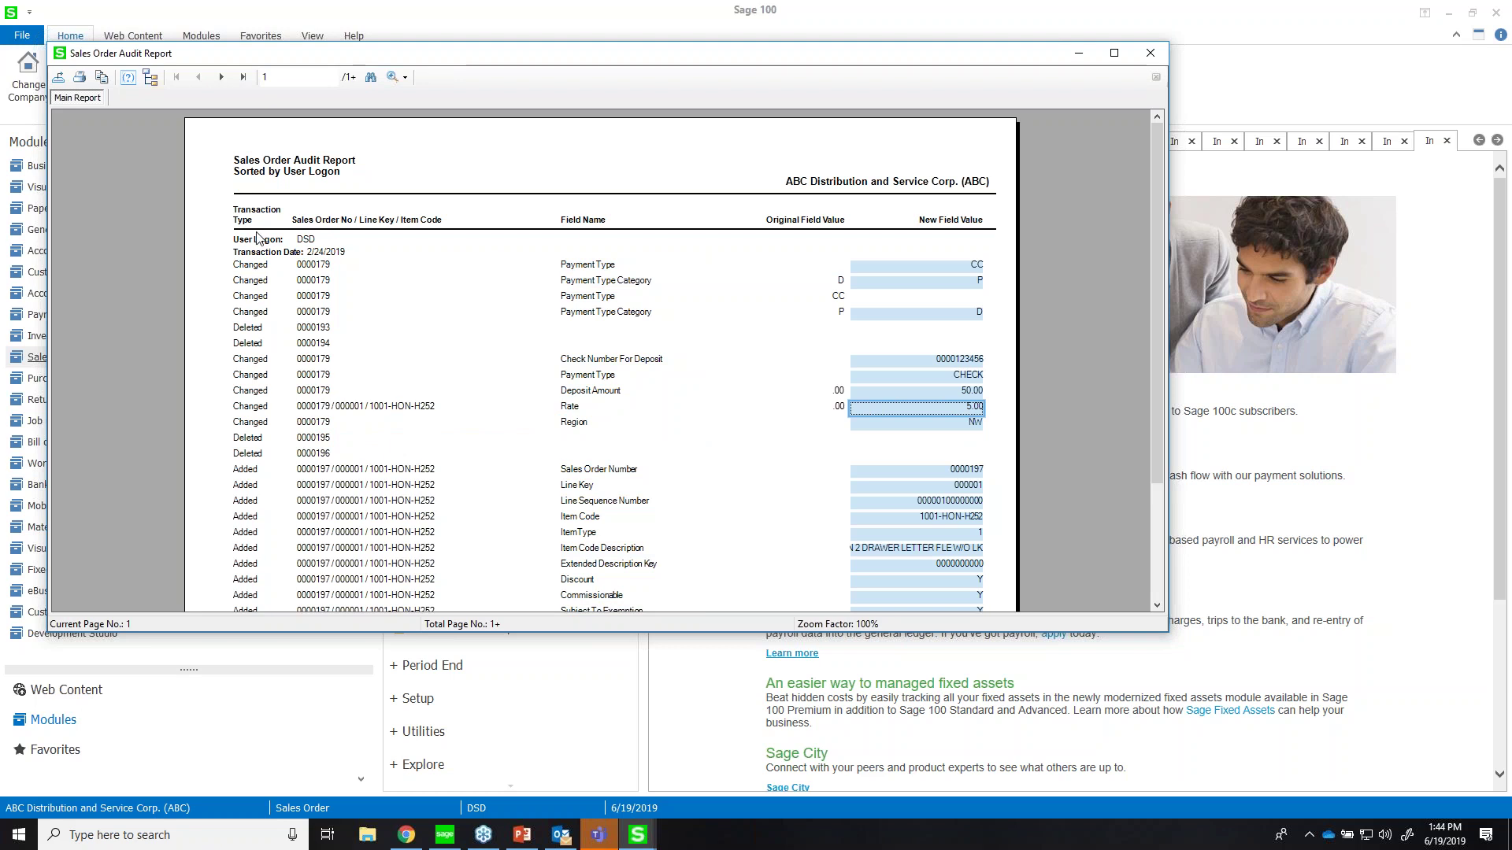
click(326, 242)
click(332, 256)
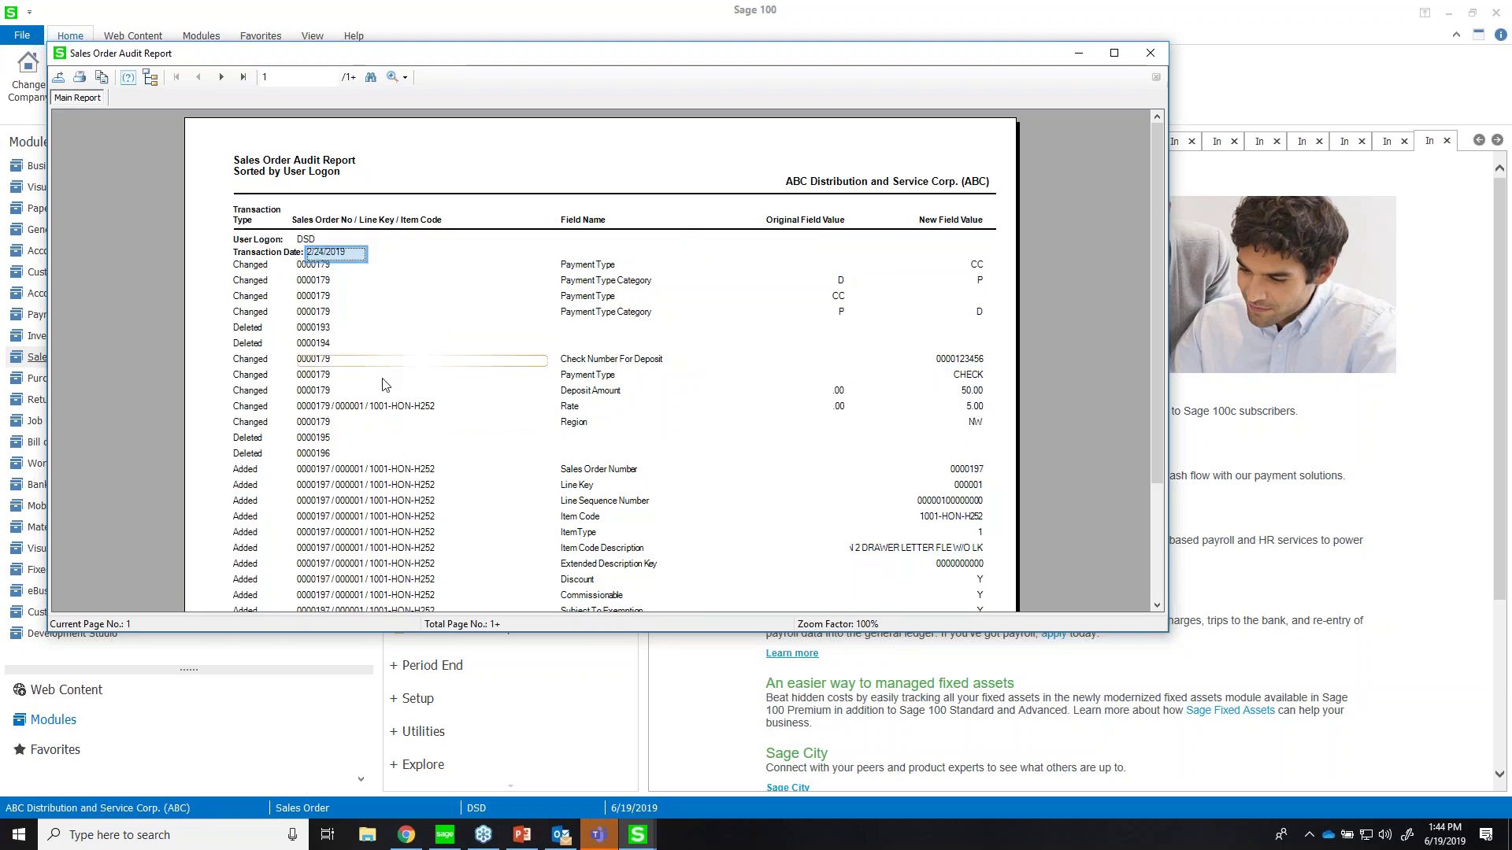
- Read the added order and line fields on the audit report through page 5, and close the report preview
scroll(389, 425, down, 1)
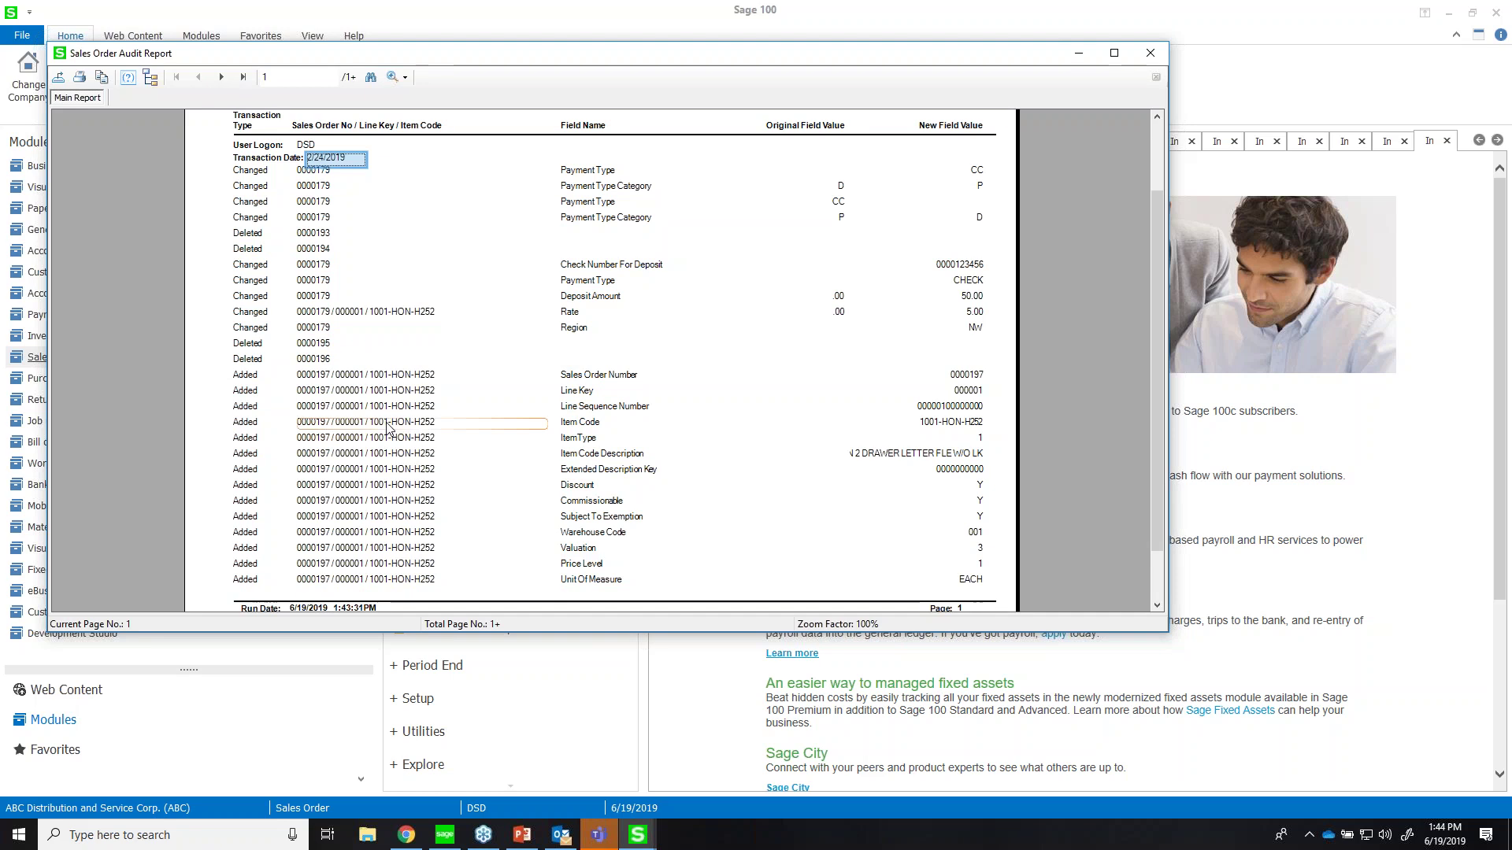
scroll(554, 311, up, 1)
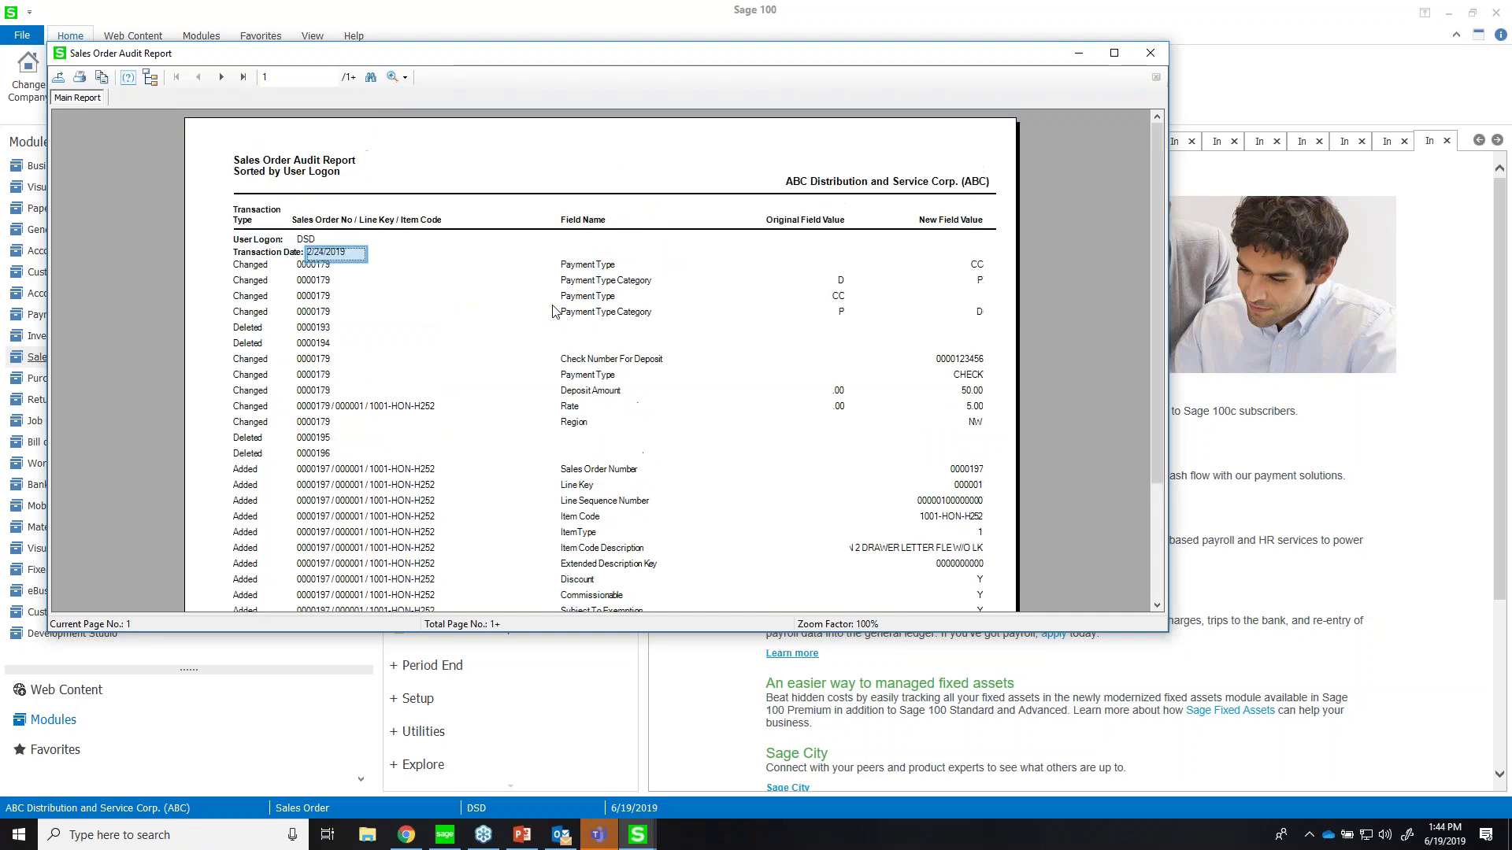
click(227, 79)
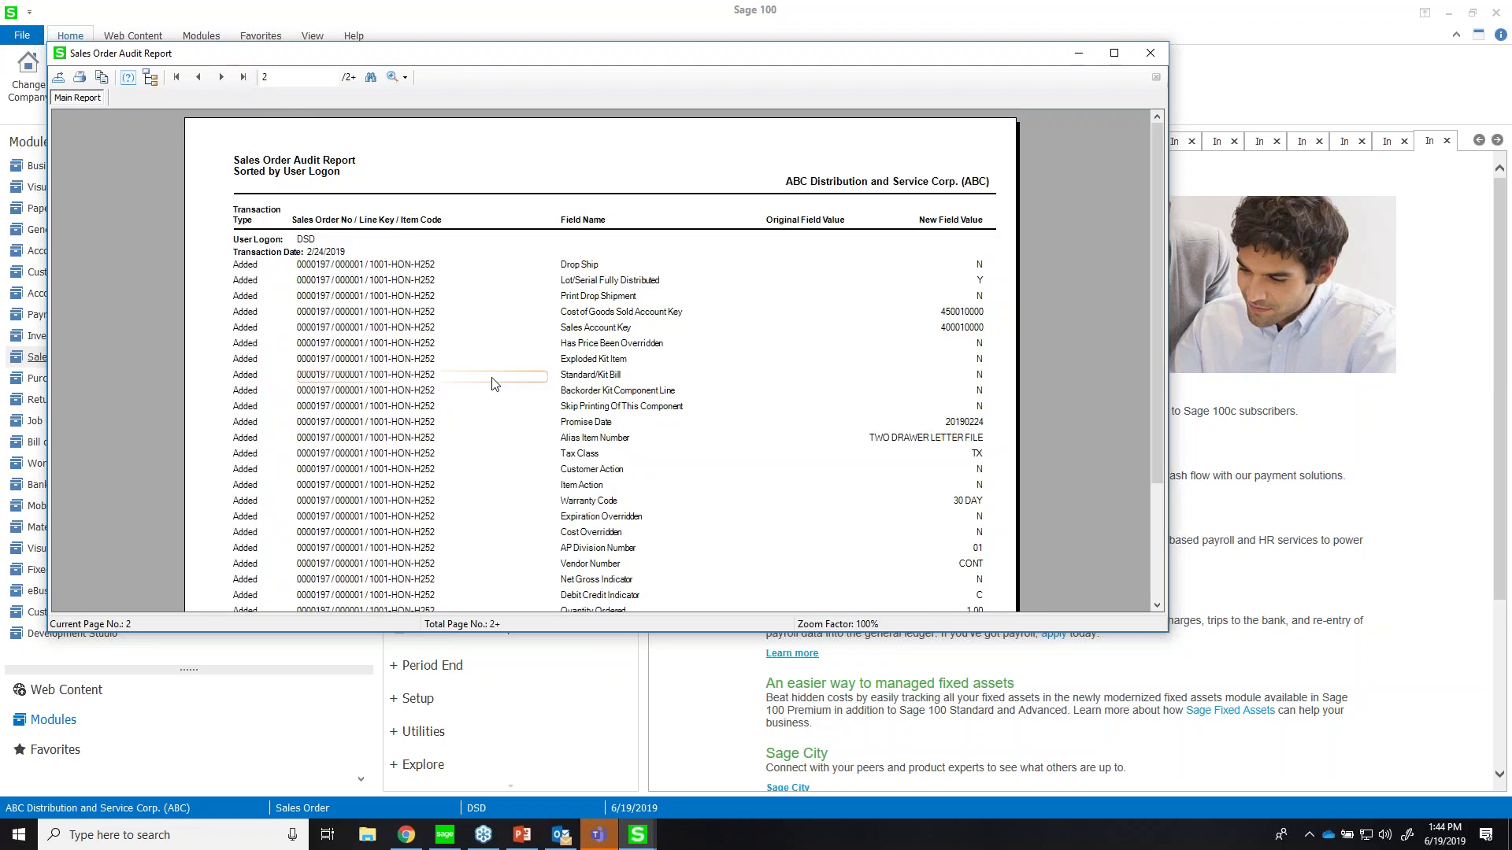
scroll(494, 383, down, 3)
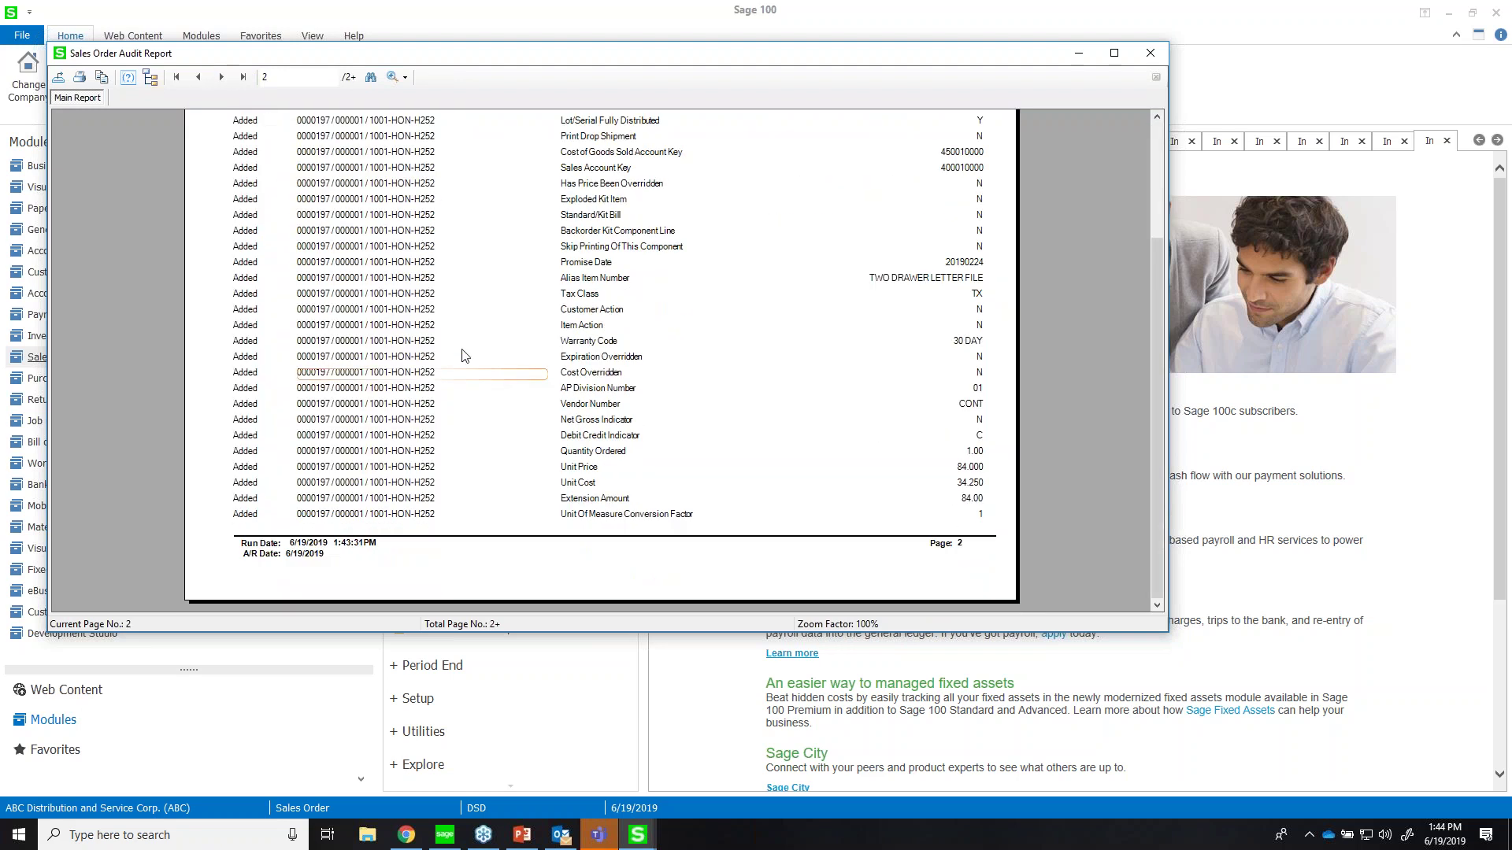
click(219, 75)
click(220, 75)
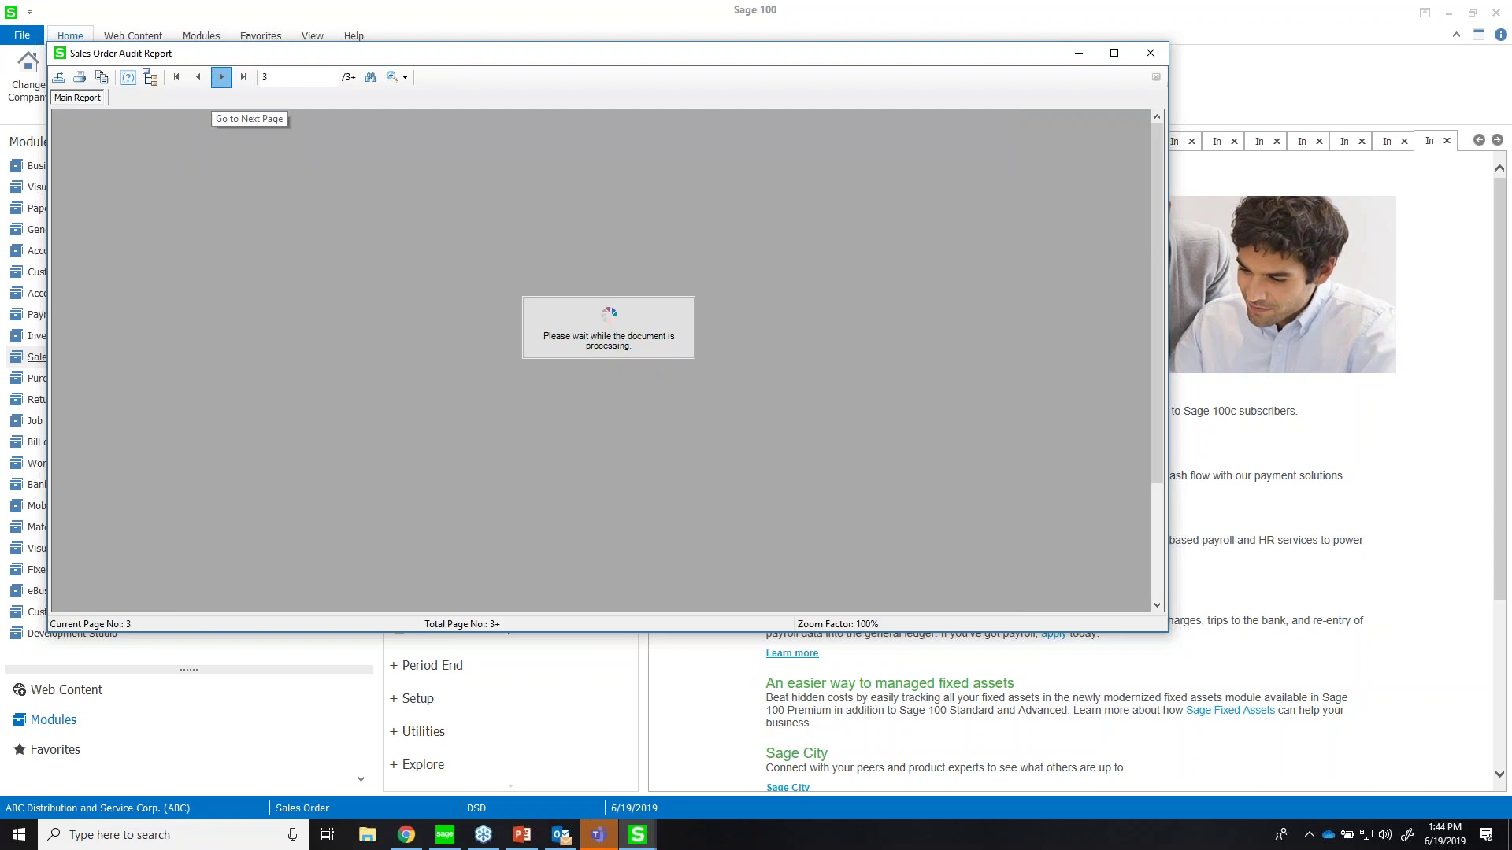
click(221, 76)
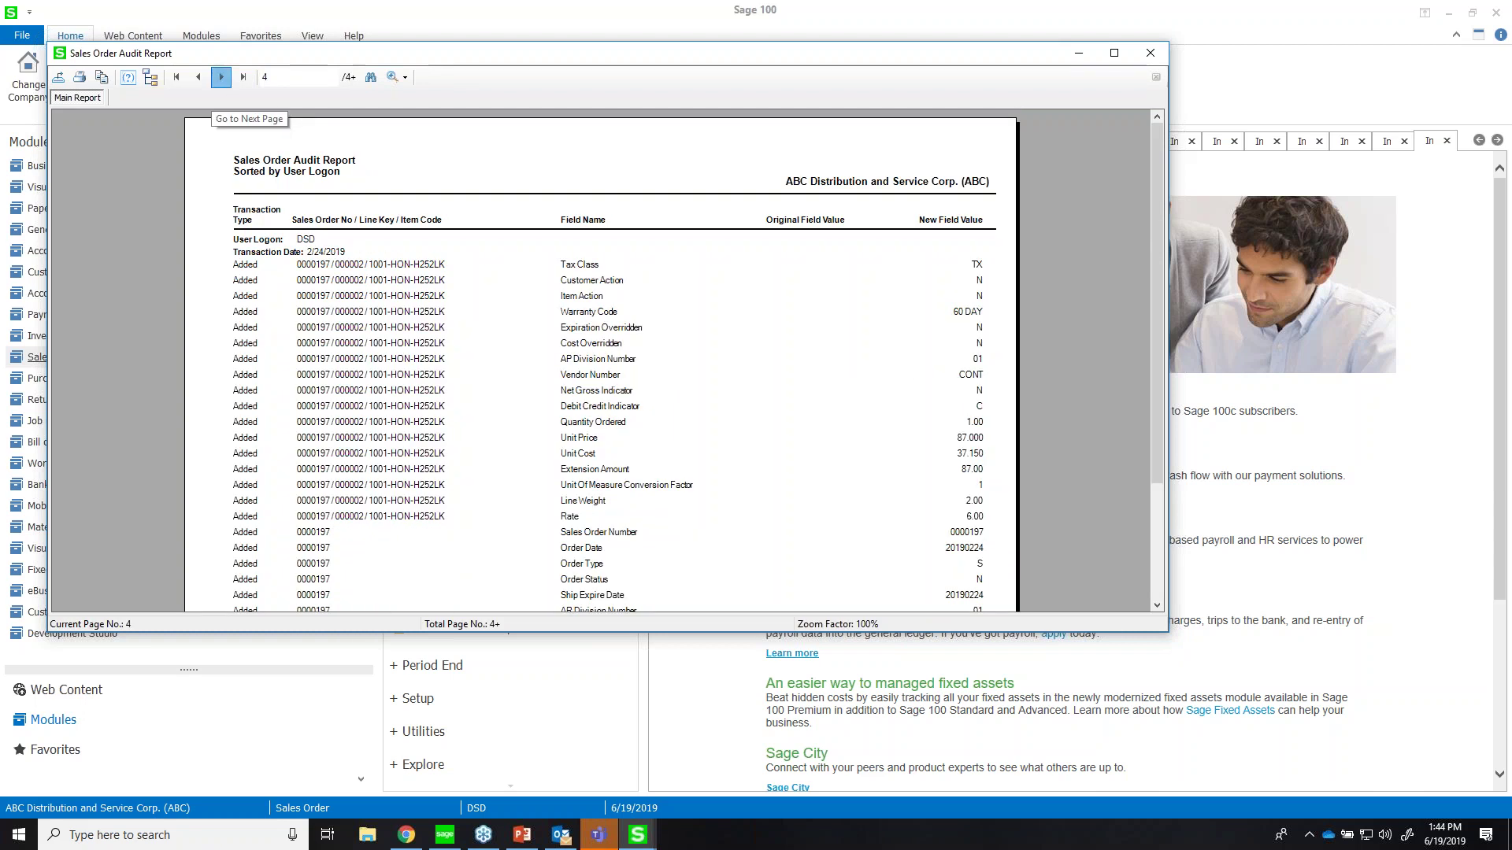
scroll(520, 515, down, 5)
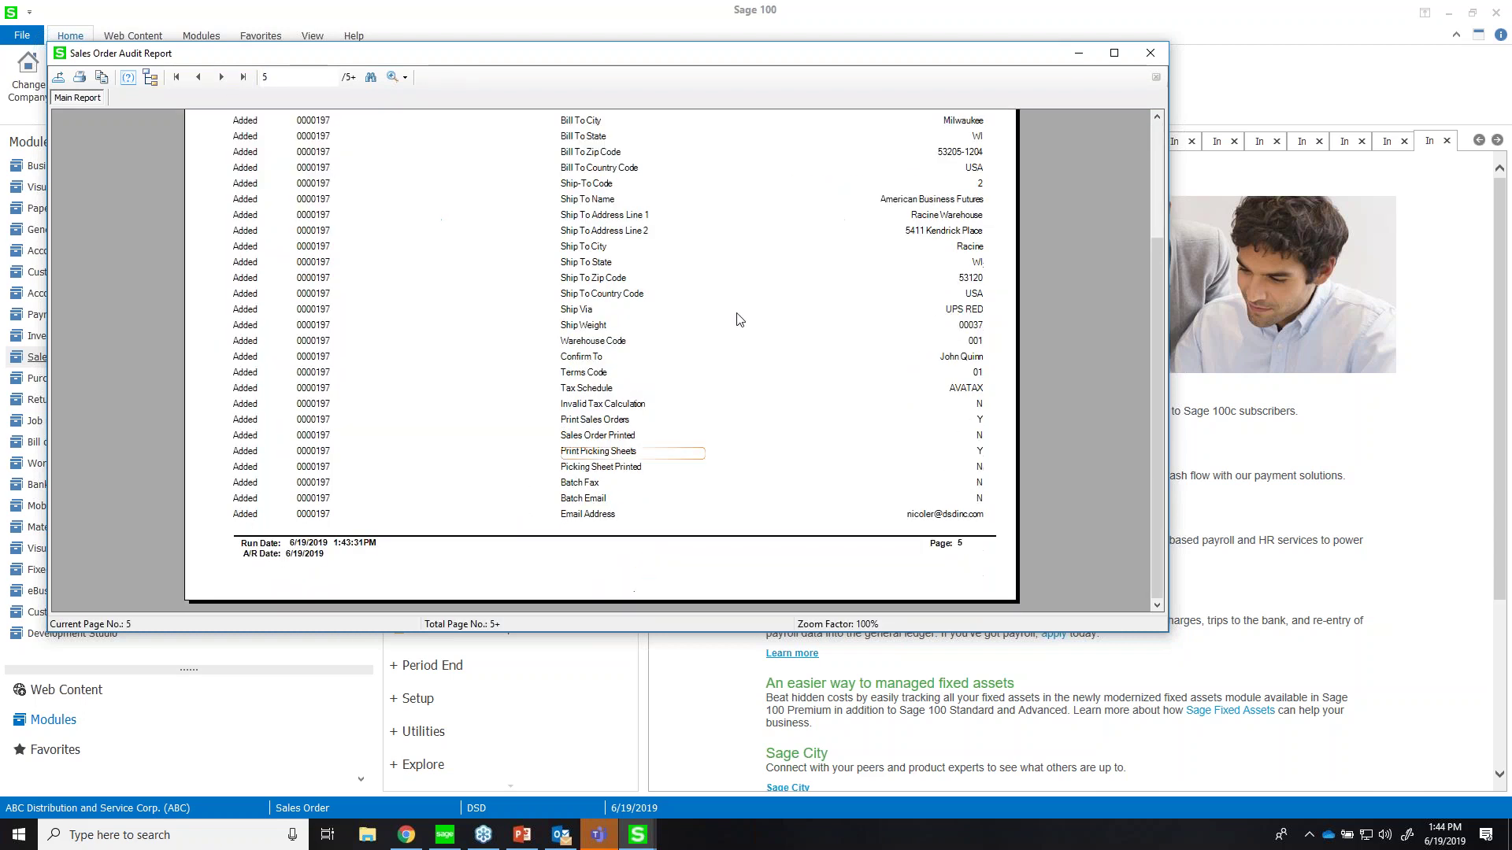
click(1150, 53)
click(816, 323)
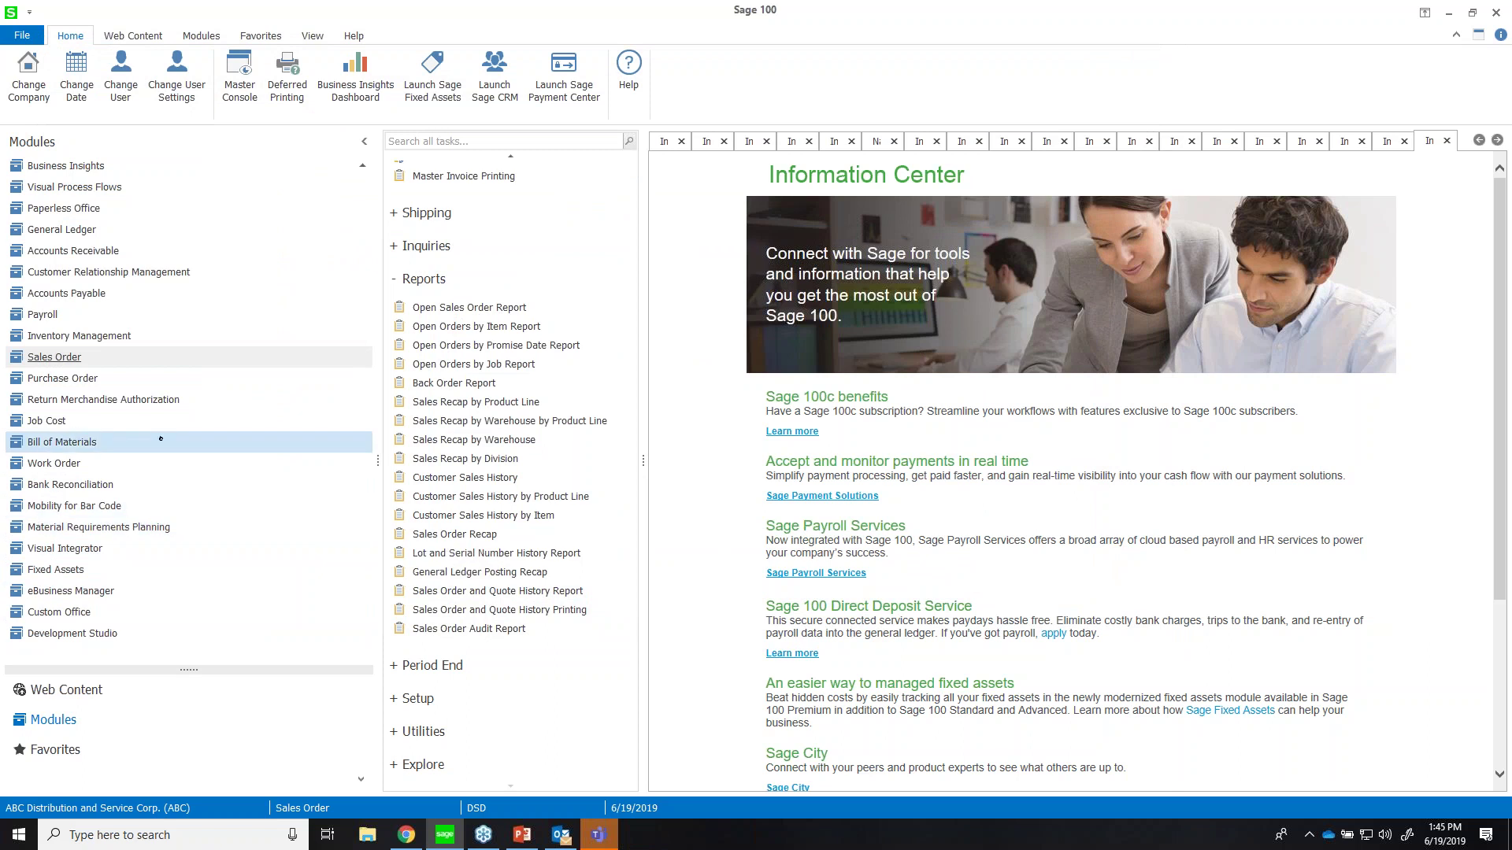
- Try to view the B/R Transaction History Inquiry in the Bank Reconciliation module, and close it
click(268, 482)
click(392, 197)
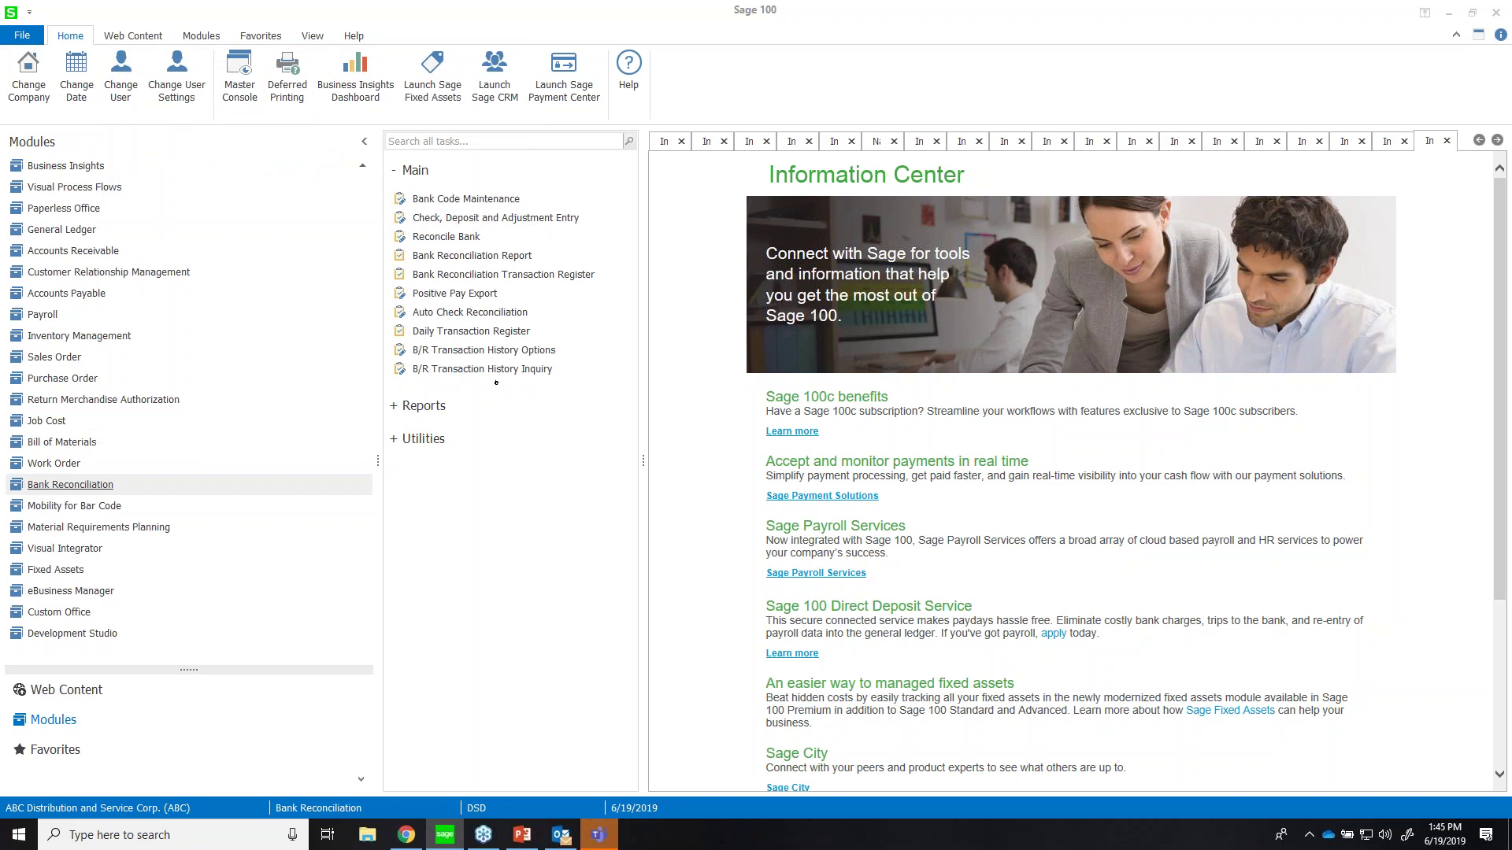
click(421, 355)
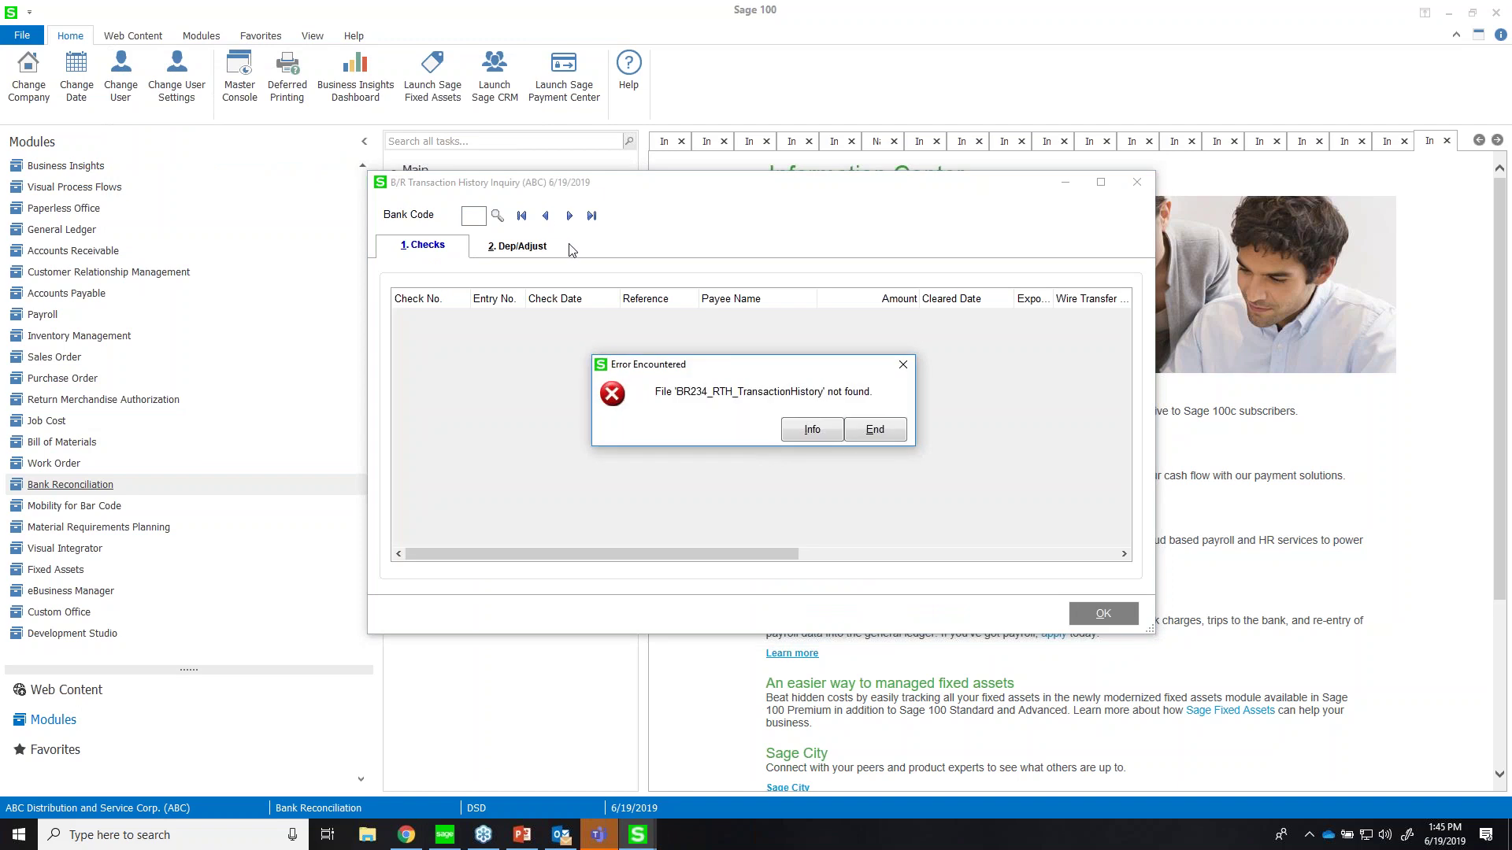
click(872, 432)
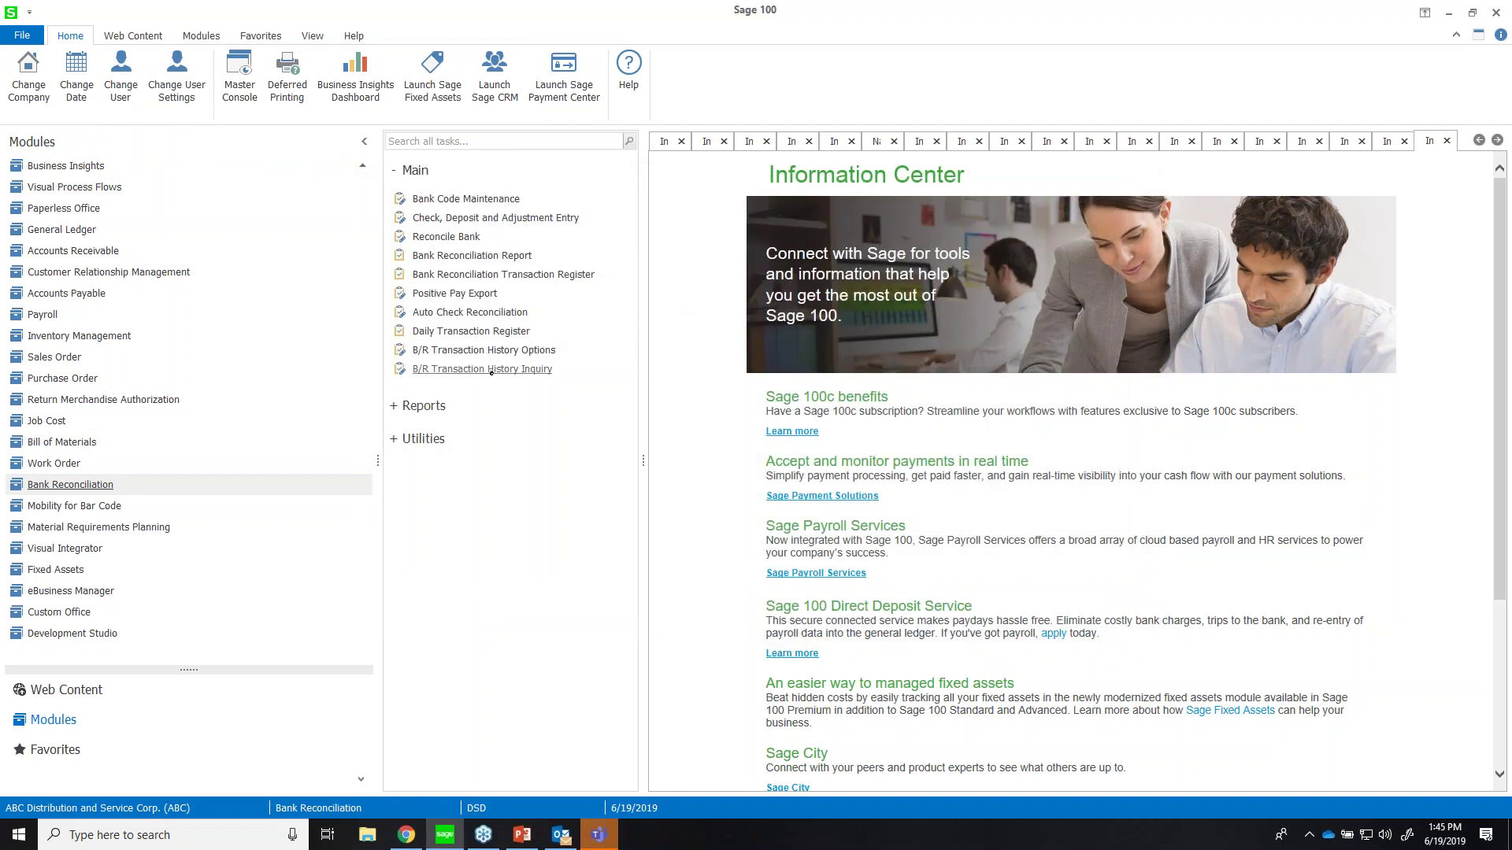
click(491, 370)
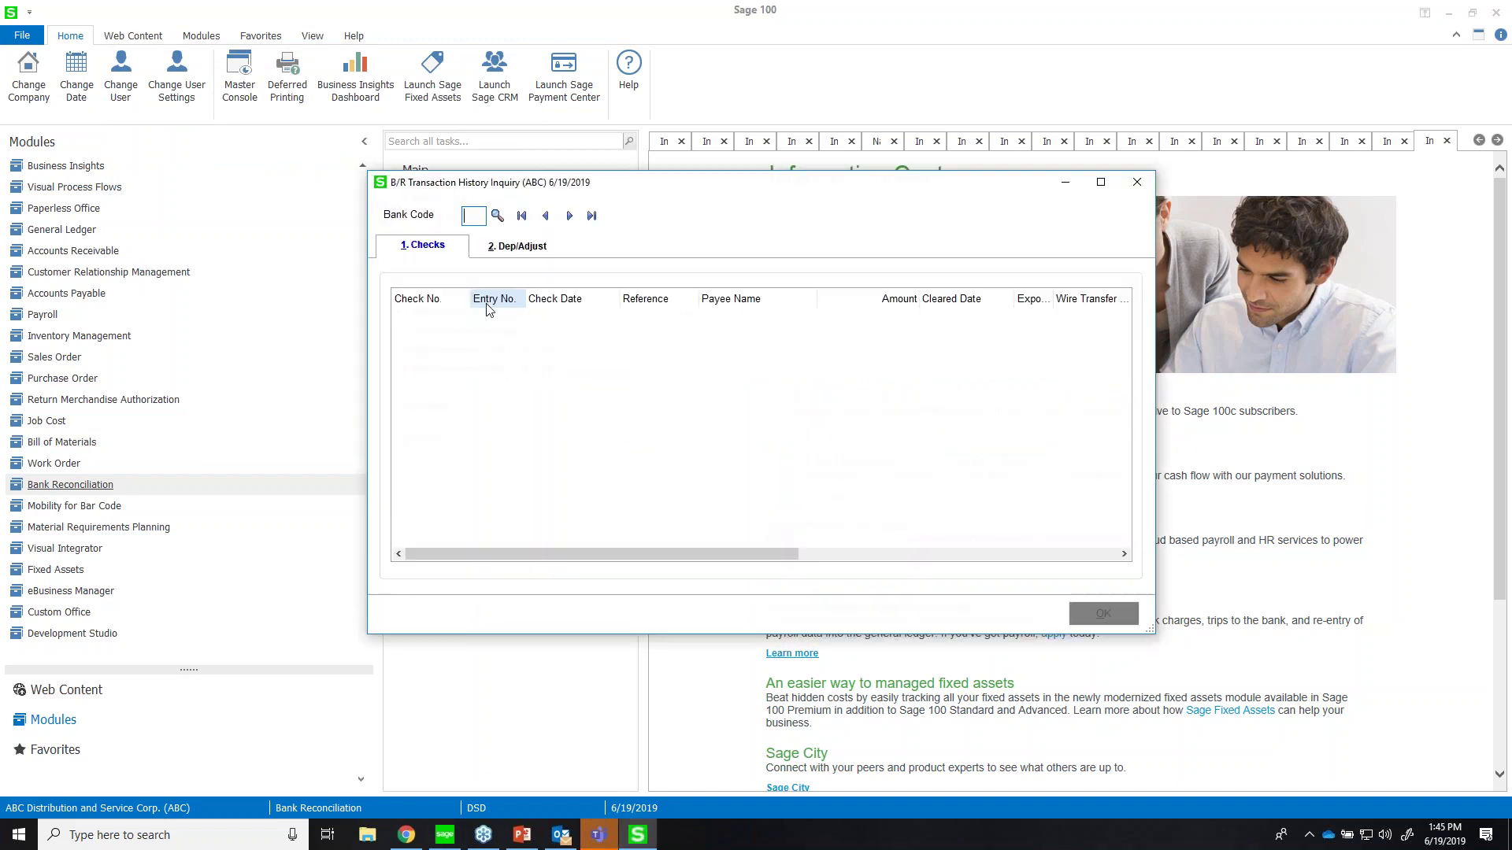
click(1134, 182)
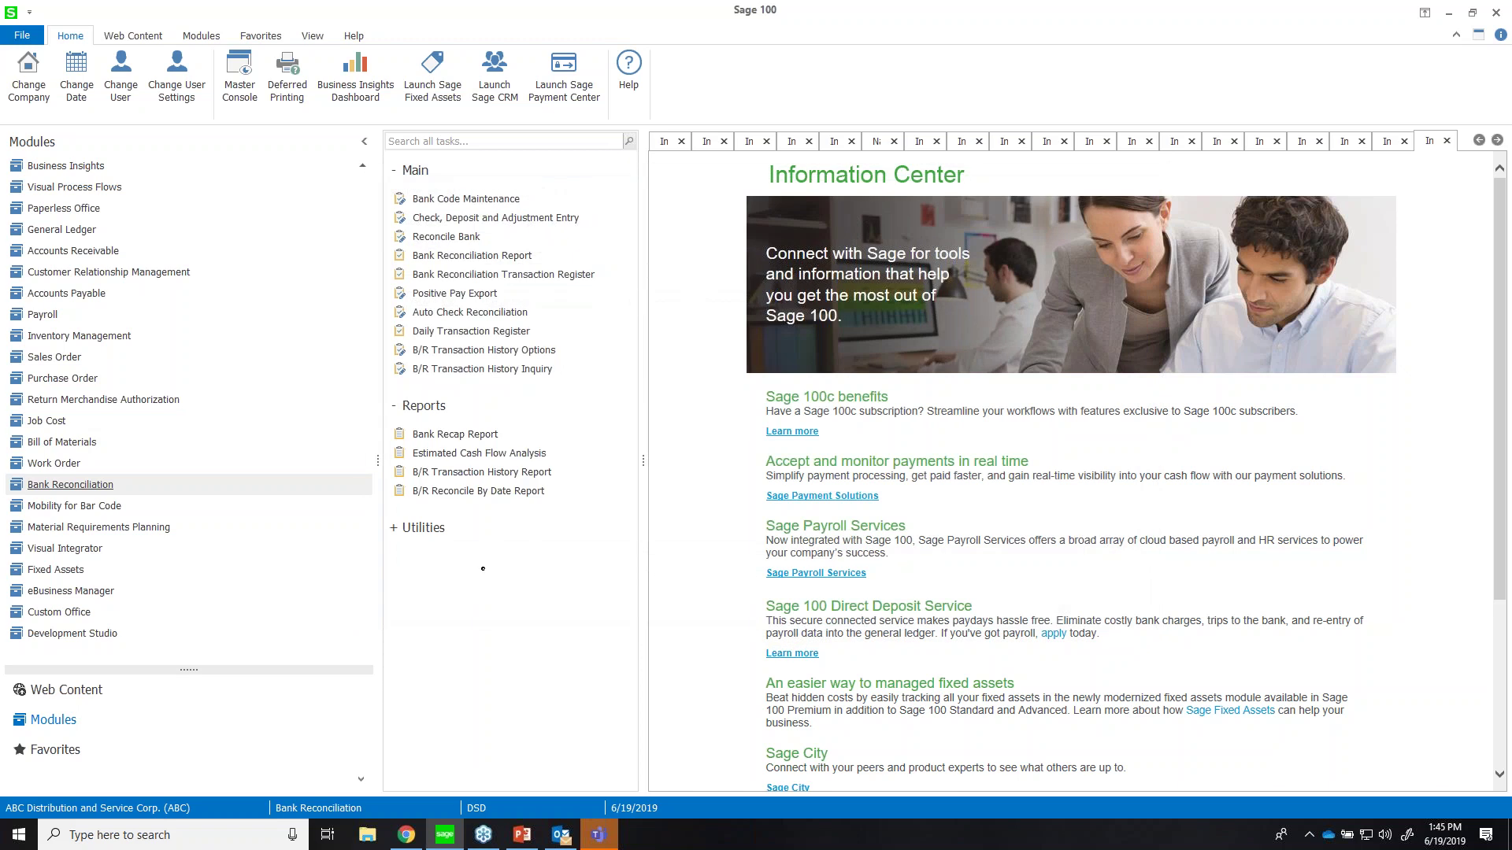
- Try to open the B/R Transaction History Report from the Bank Reconciliation reports, and dismiss it
click(496, 474)
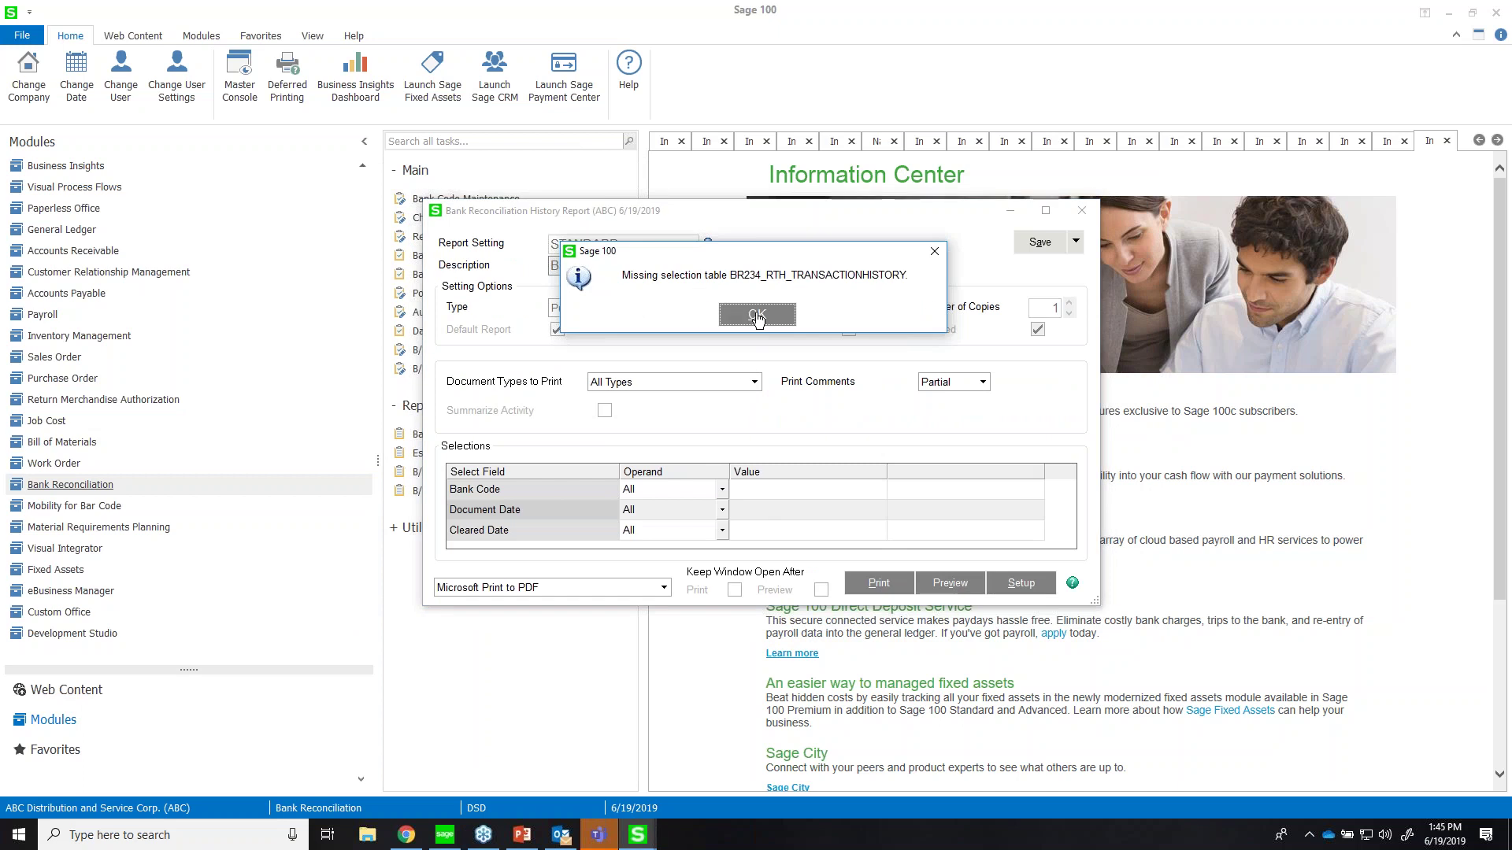
click(757, 316)
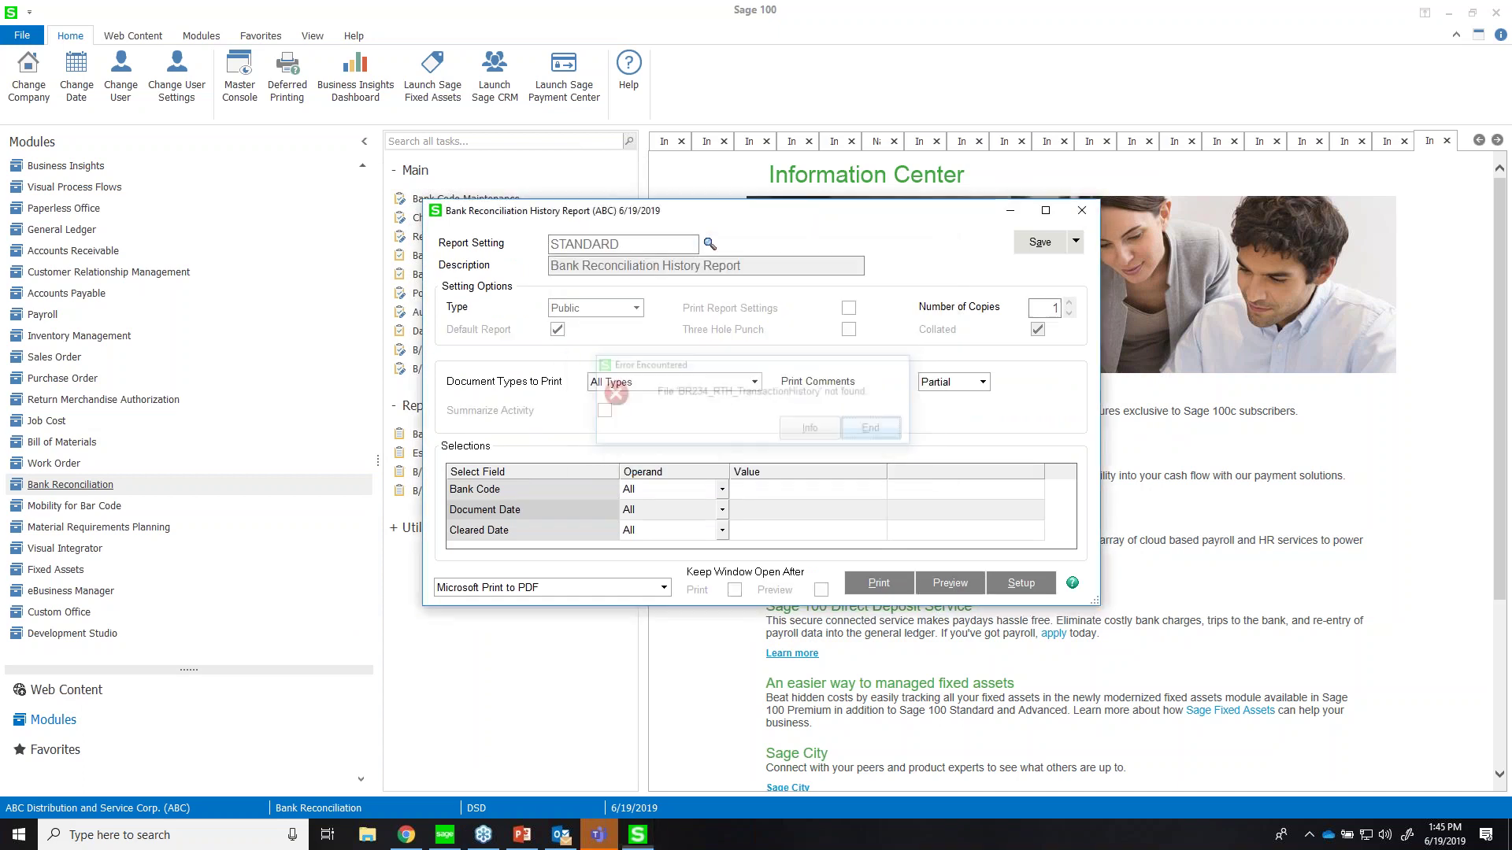
click(877, 432)
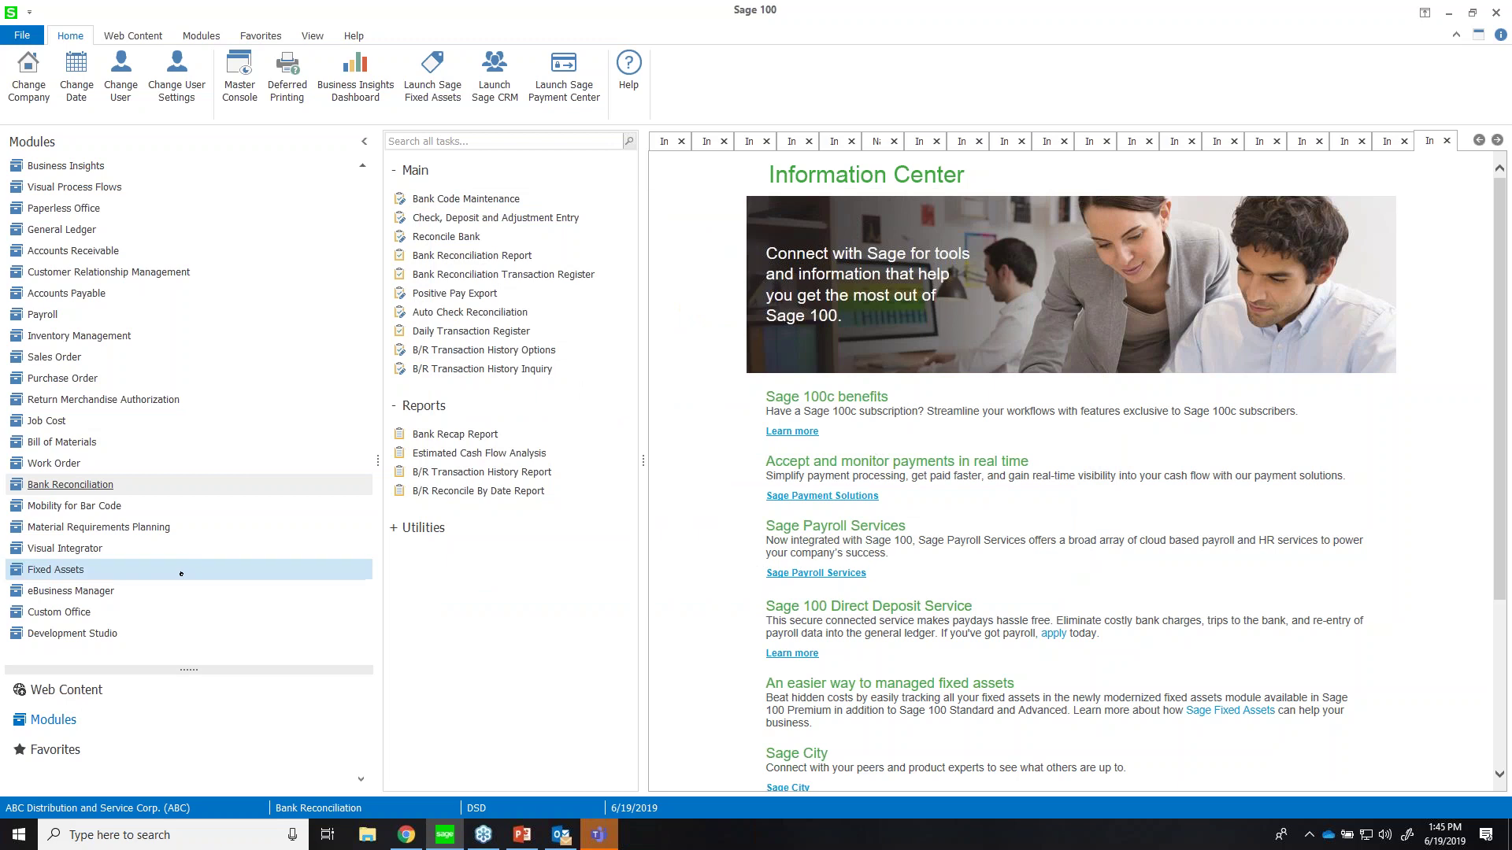
- Open the Accounts Receivable Cash Receipts History Inquiry and go through the DSD Conversion Wizard to convert the company's data
click(98, 251)
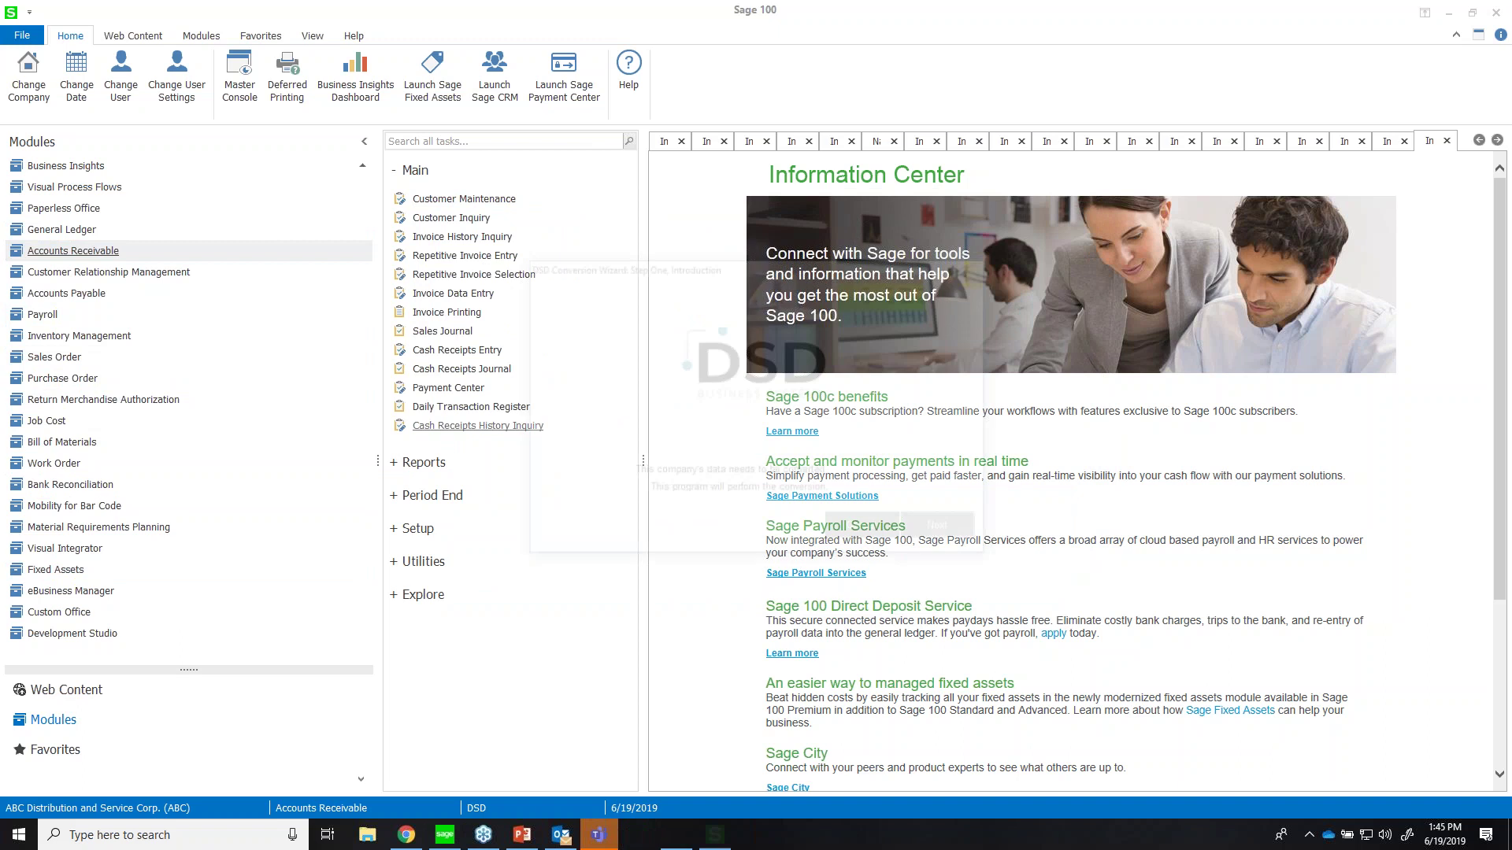
click(946, 531)
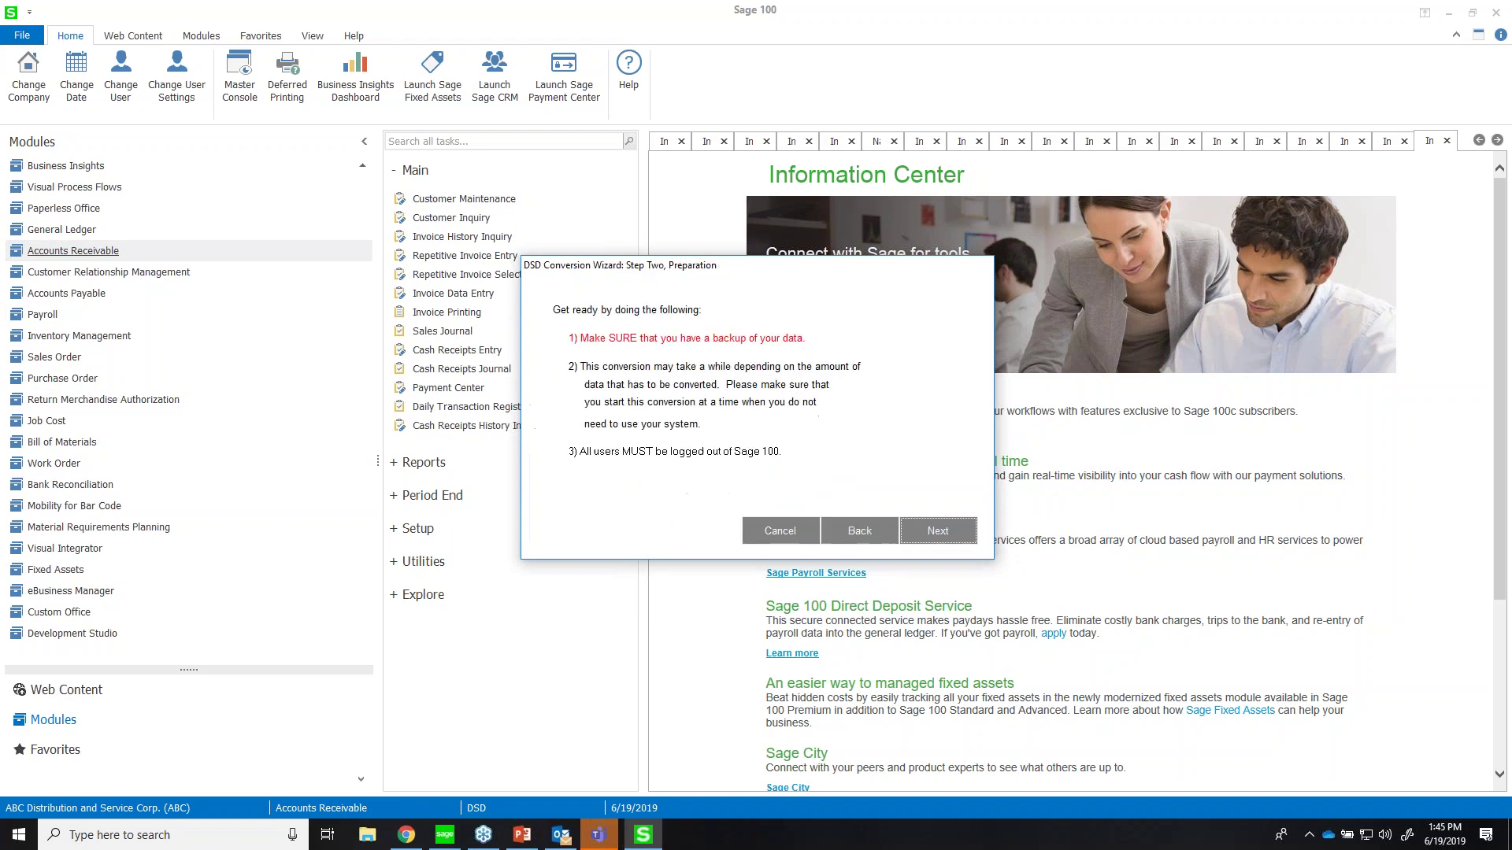
click(786, 315)
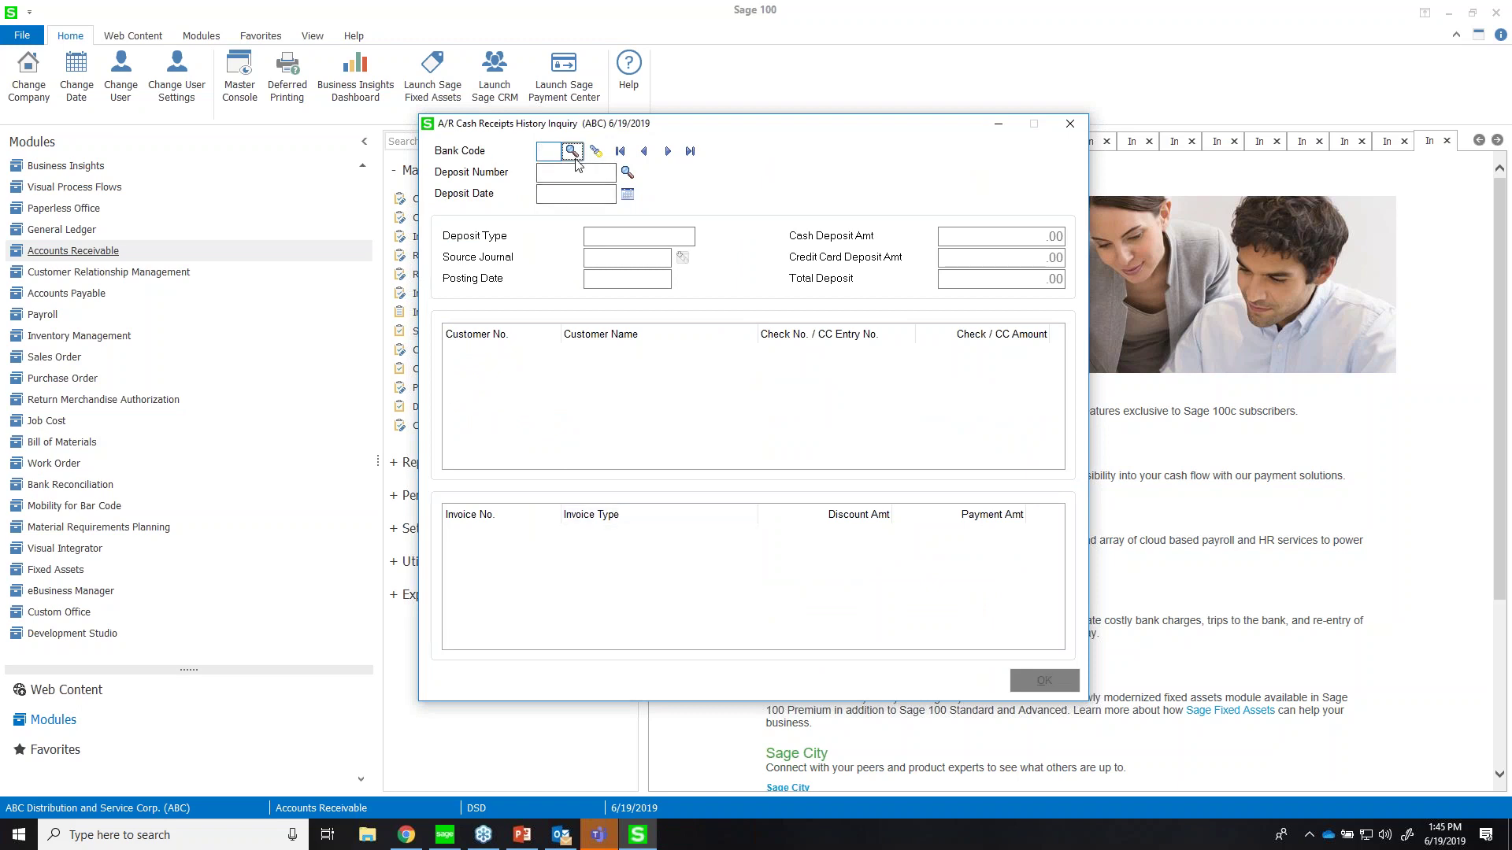
- Look up deposit 00007 for bank code D in the Cash Receipts History Inquiry, review its receipts and invoices, and close the inquiry
click(572, 150)
click(519, 291)
double_click(519, 293)
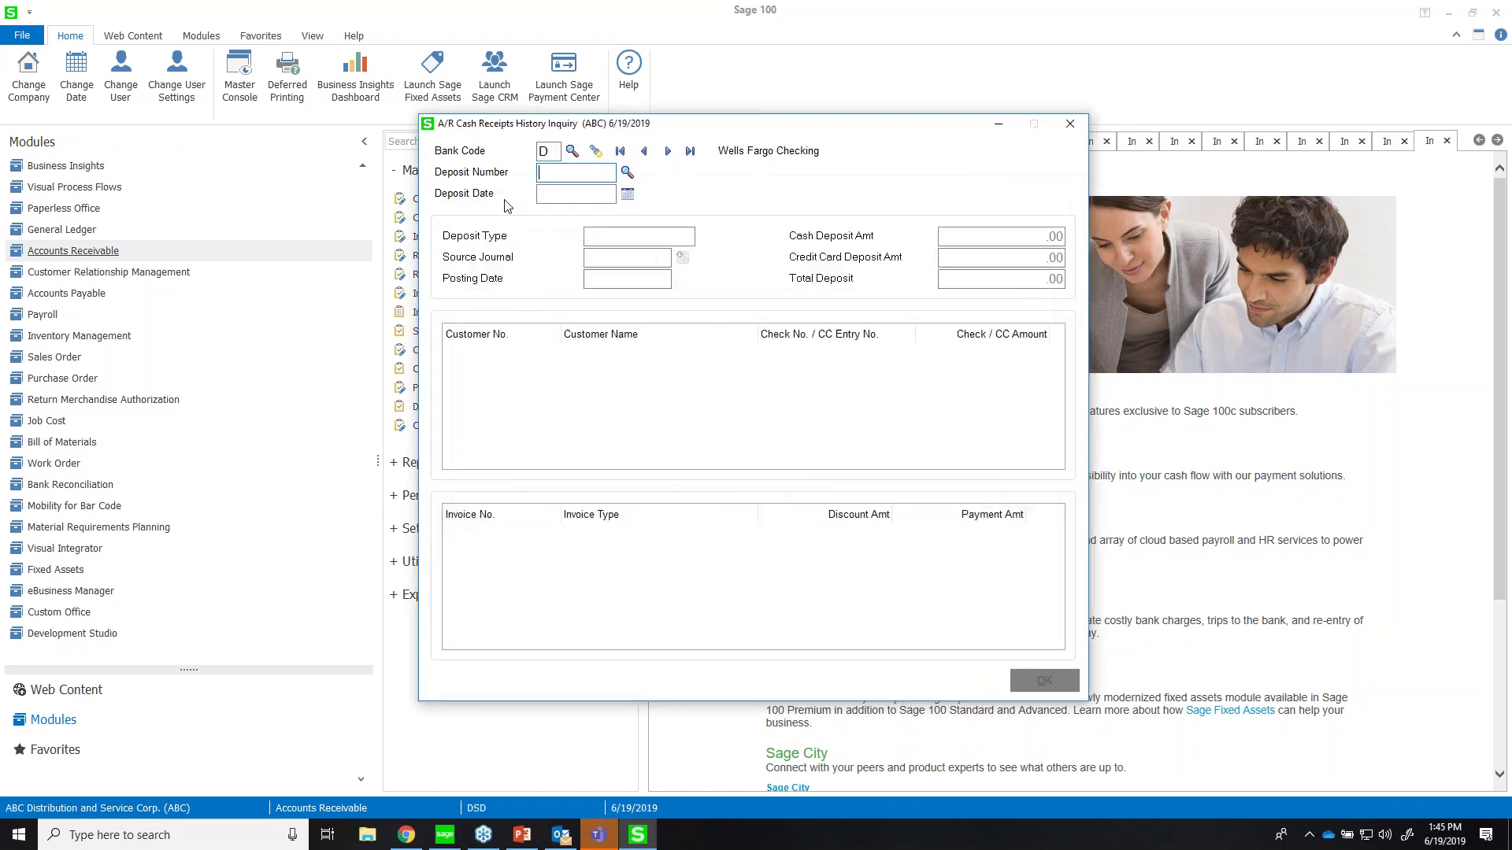
click(627, 172)
double_click(560, 251)
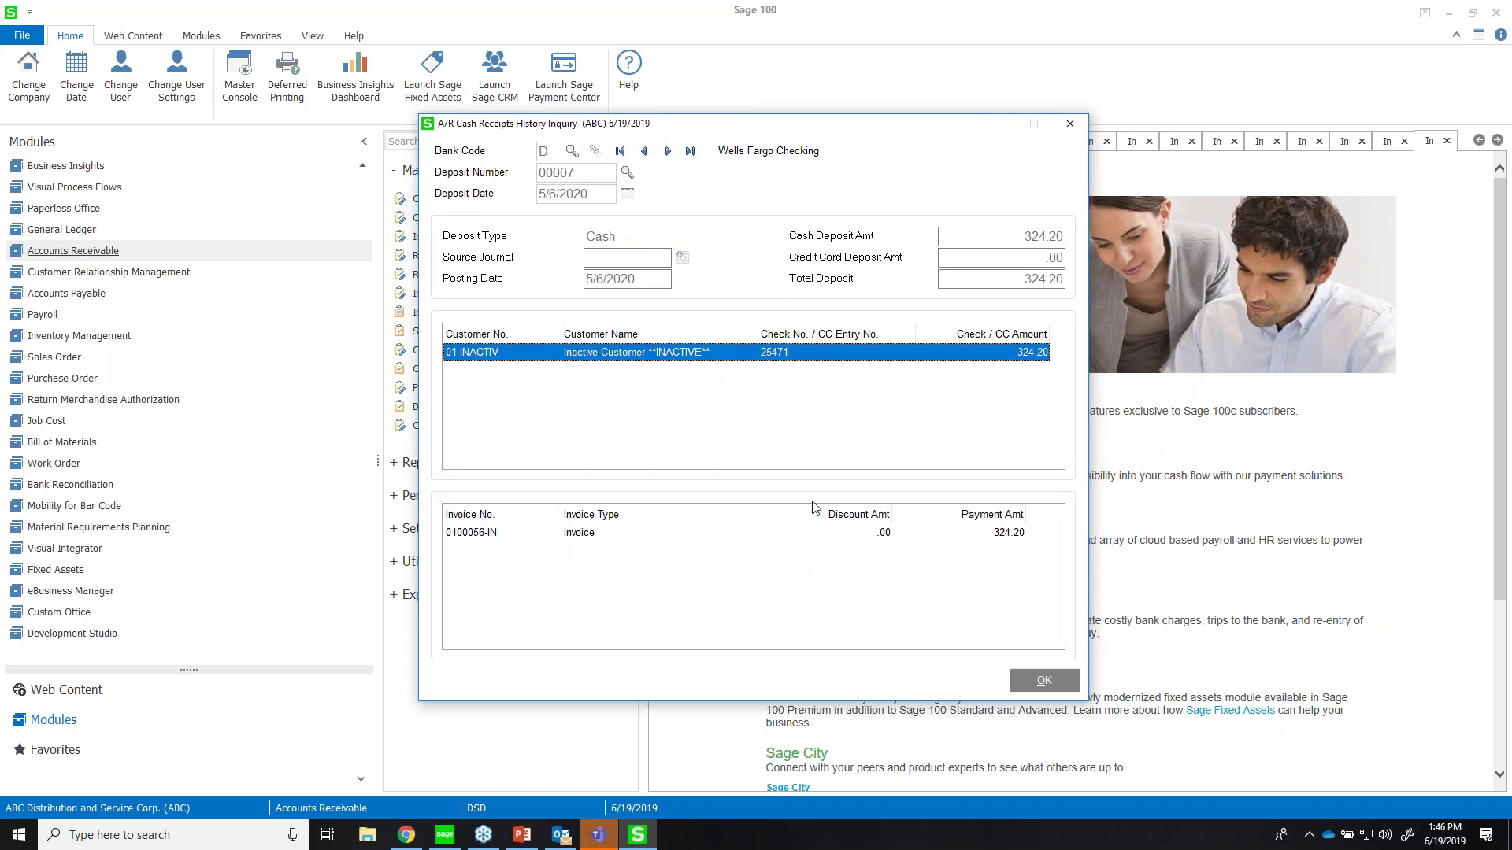
click(1068, 124)
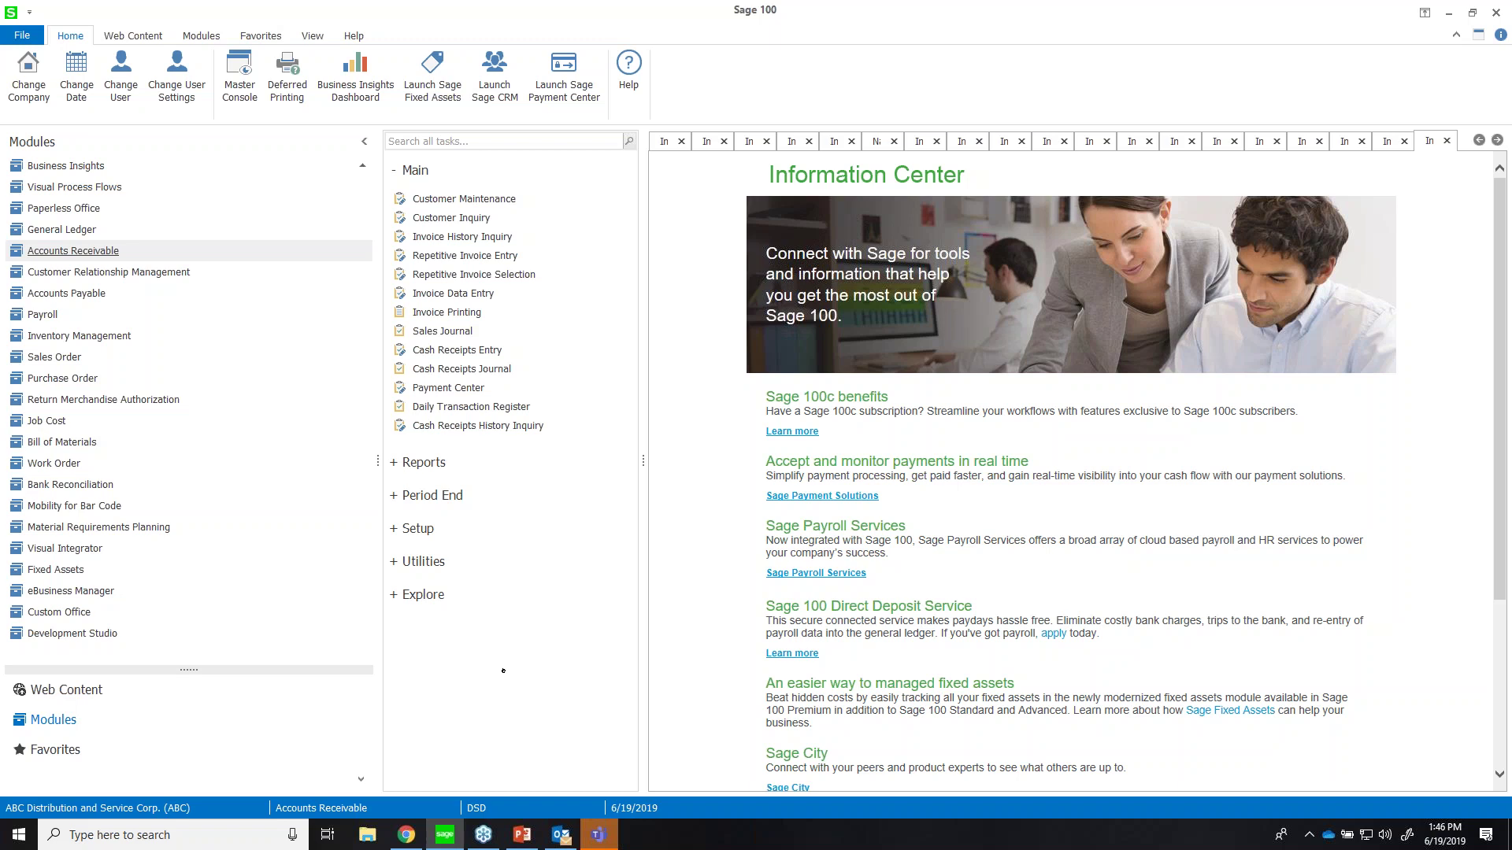
- Minimize the Sage 100 and Outlook windows to reveal the desktop
click(1448, 15)
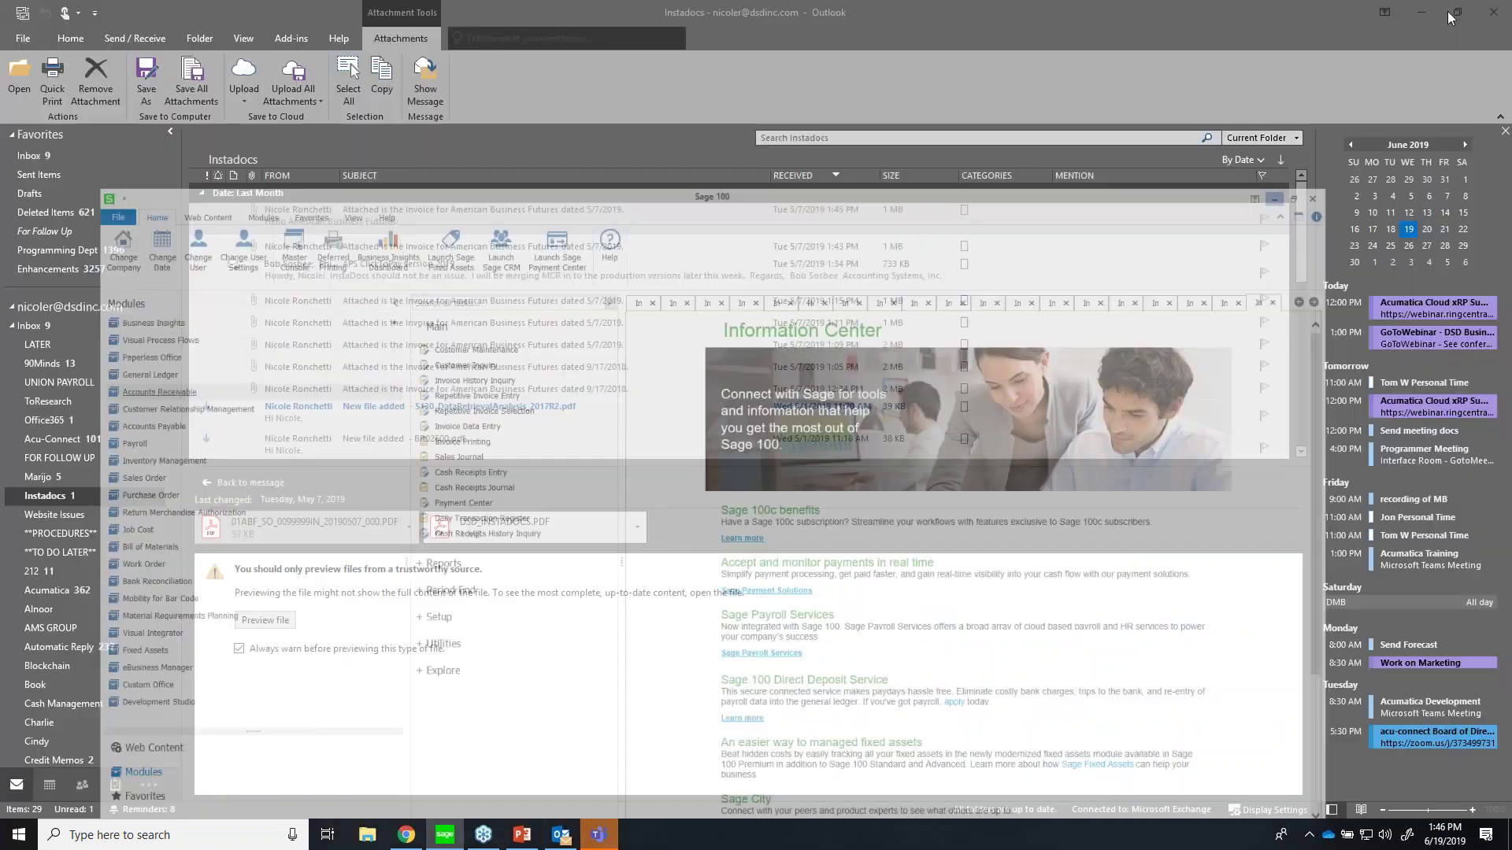
click(1429, 14)
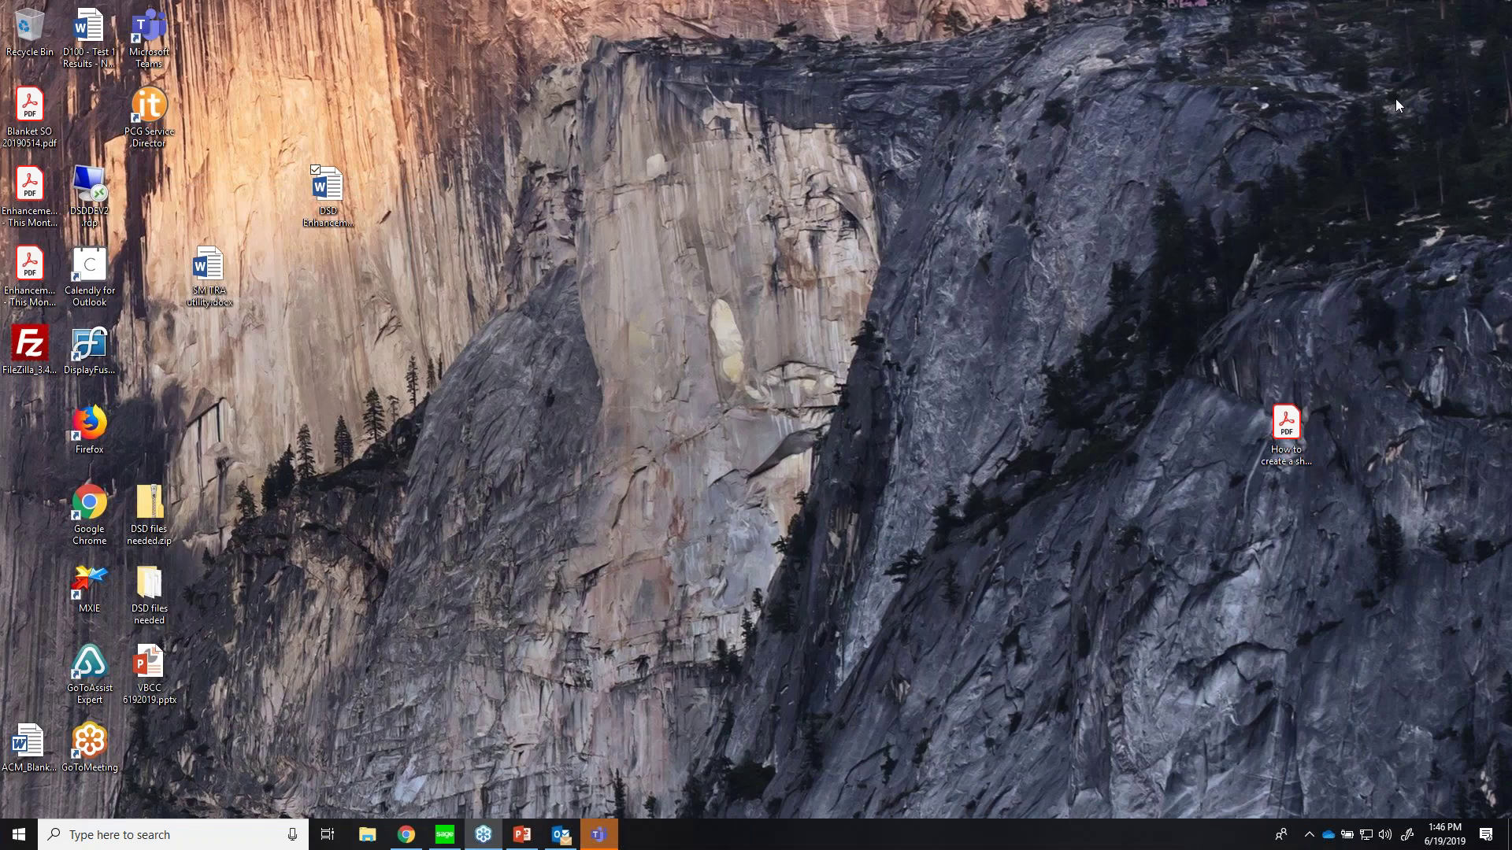